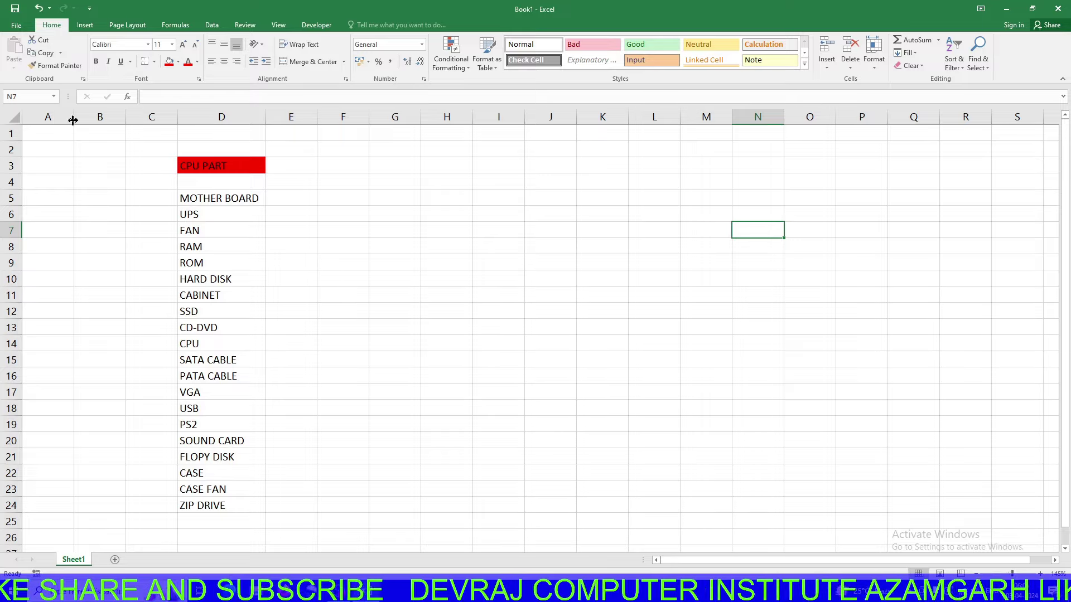
# Fill MOTHER BOARD through HARD DISK (D5:D10) with yellow
pyautogui.moveTo(200, 163); pyautogui.dragTo(214, 510)
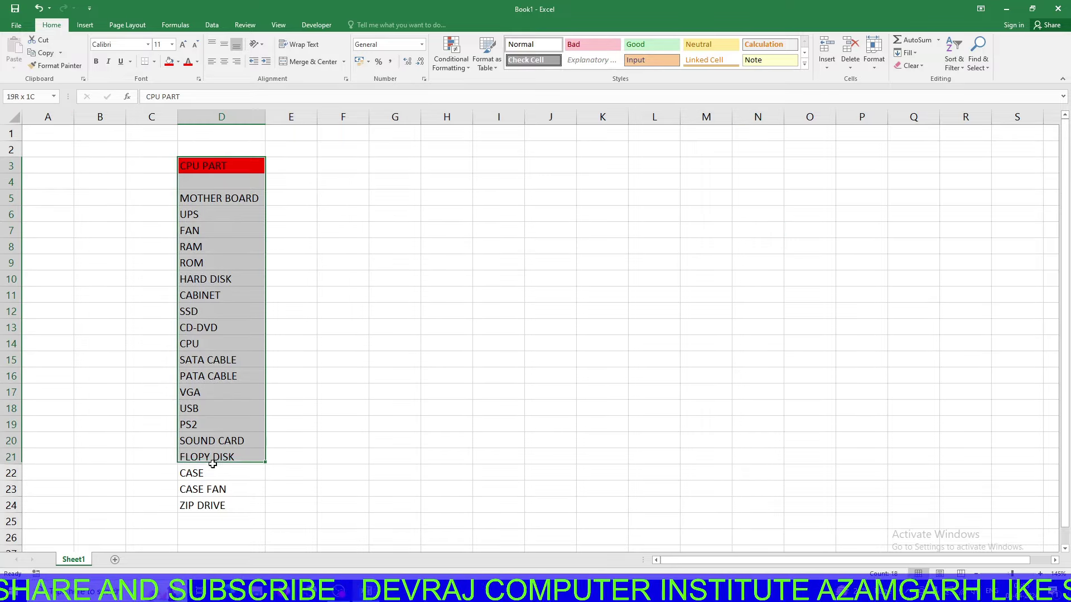
pyautogui.click(249, 365)
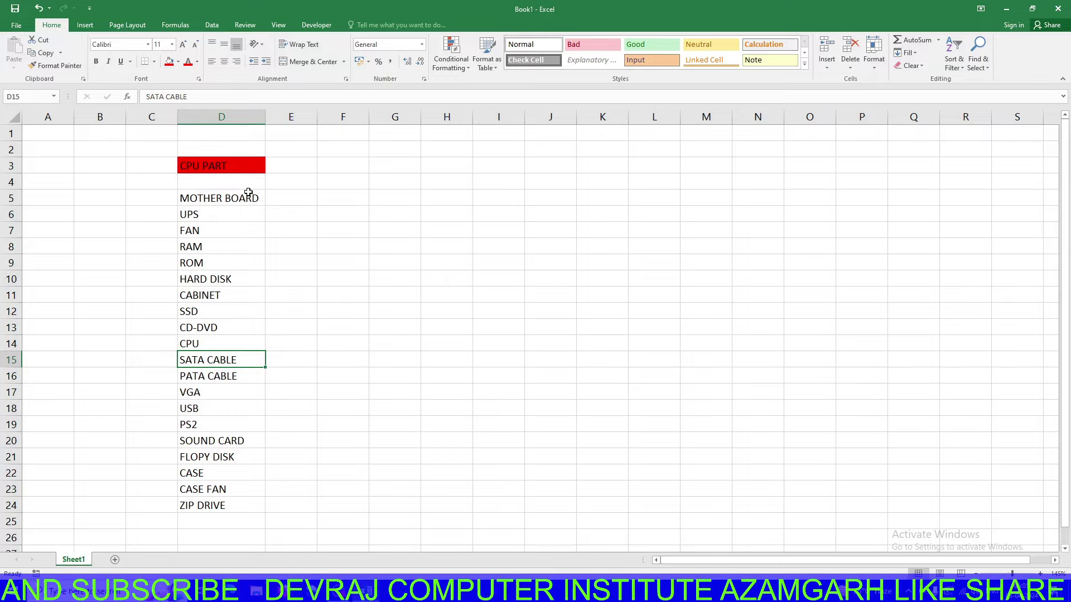
pyautogui.moveTo(249, 196); pyautogui.dragTo(237, 280)
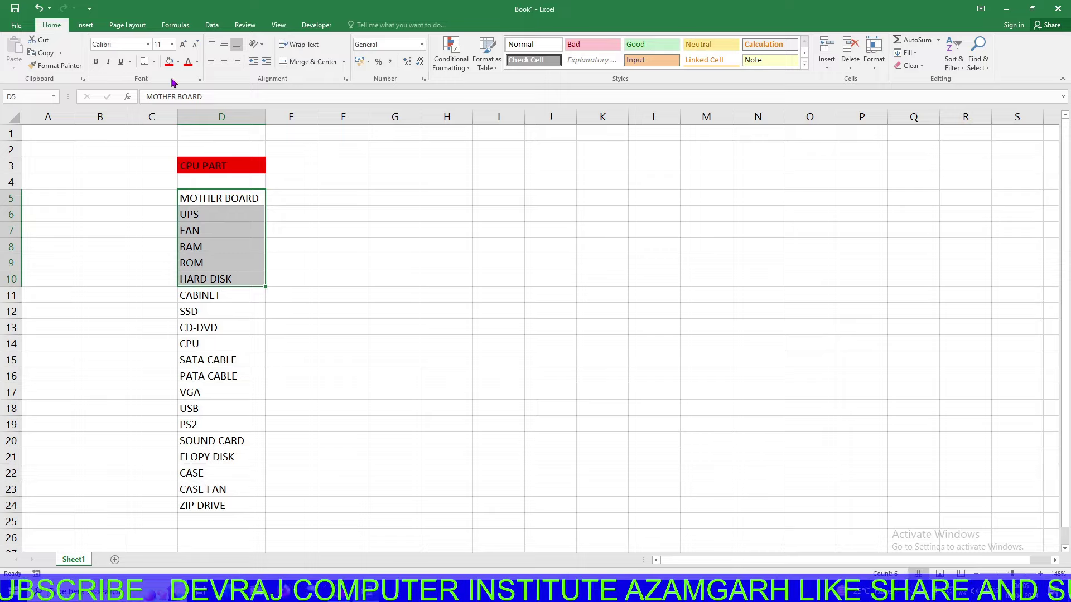
pyautogui.click(178, 61)
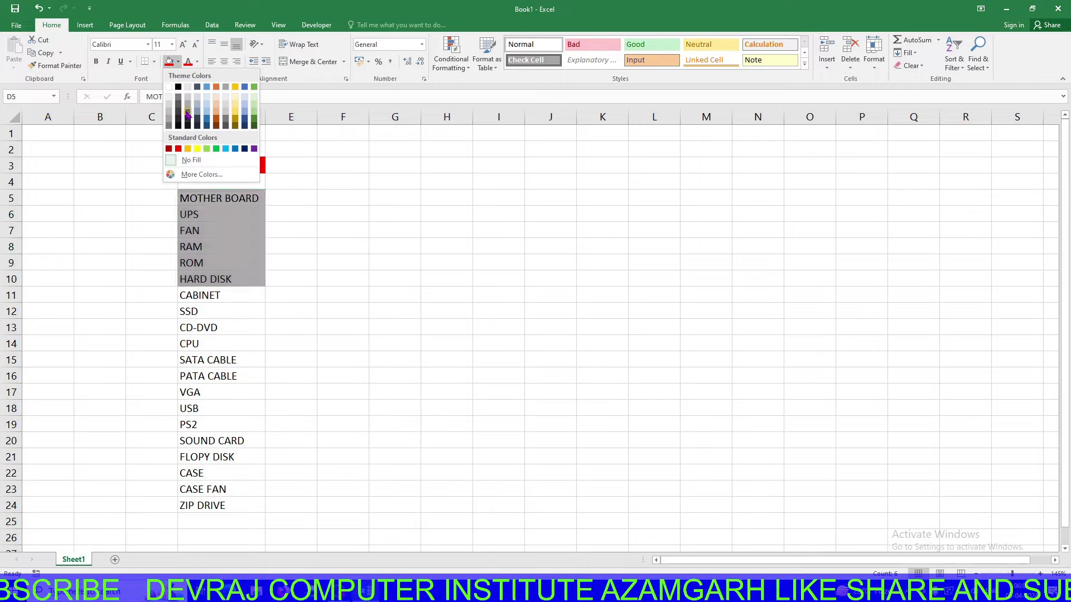
pyautogui.click(197, 148)
pyautogui.click(375, 258)
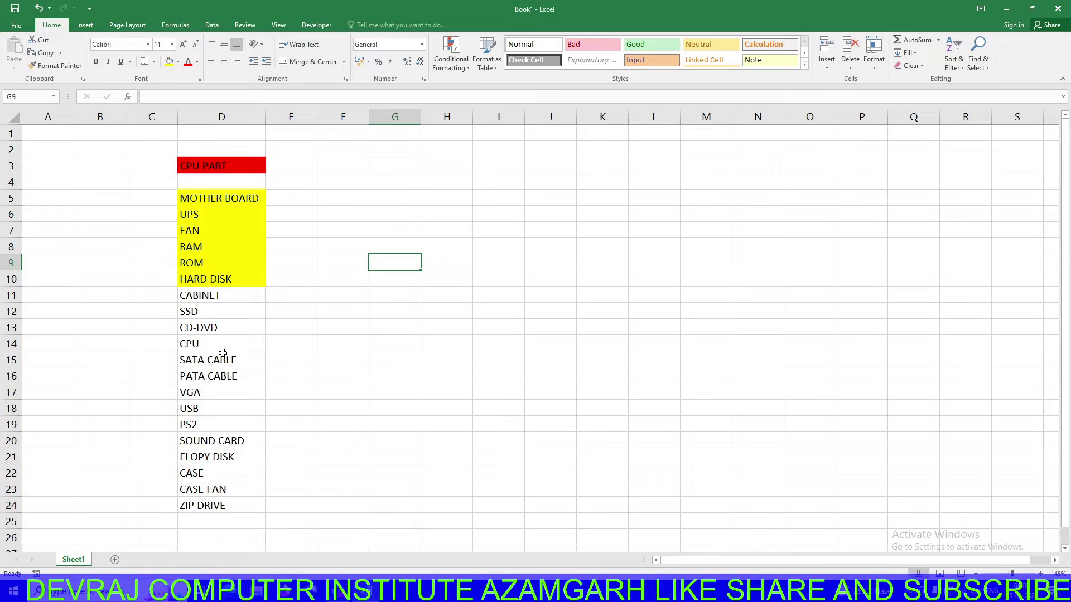
# Repeat the yellow fill on SATA CABLE through SOUND CARD (D15:D20) with F4
pyautogui.moveTo(220, 357); pyautogui.dragTo(218, 442)
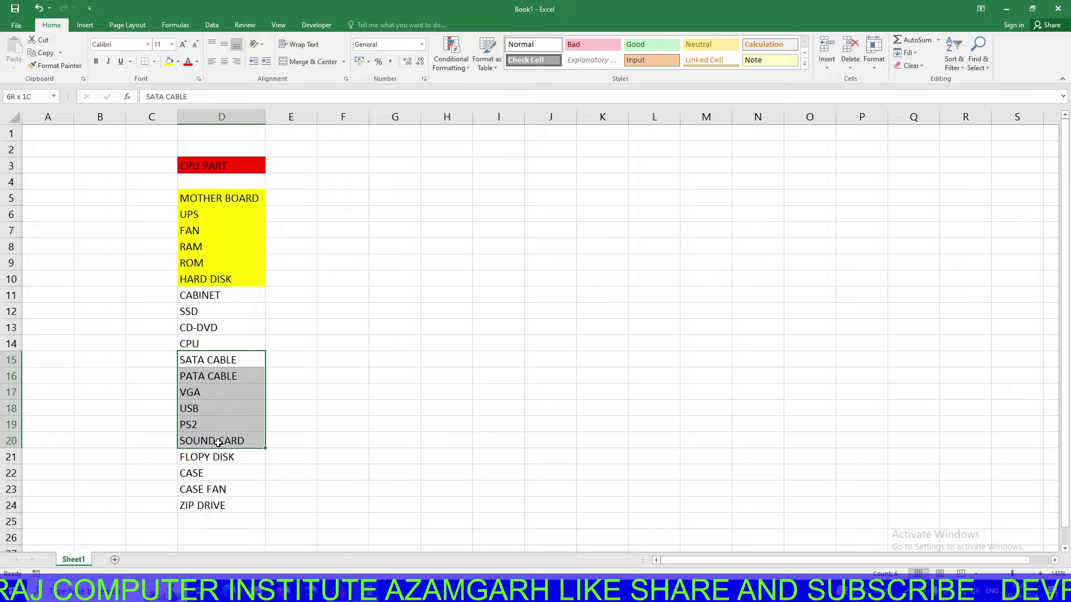
pyautogui.moveTo(218, 442); pyautogui.dragTo(218, 442)
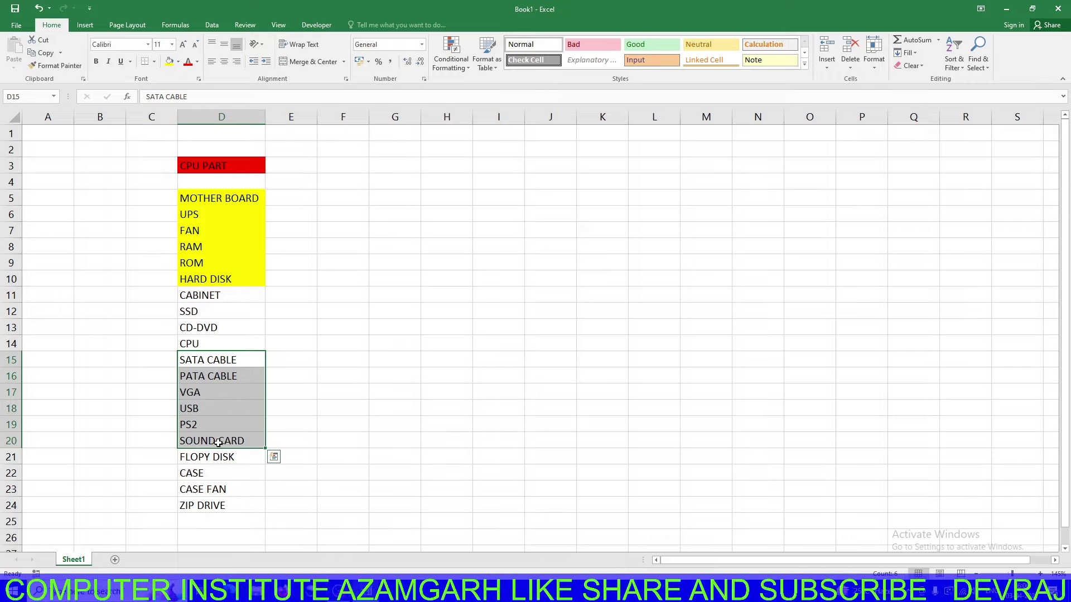
pyautogui.press('F4')
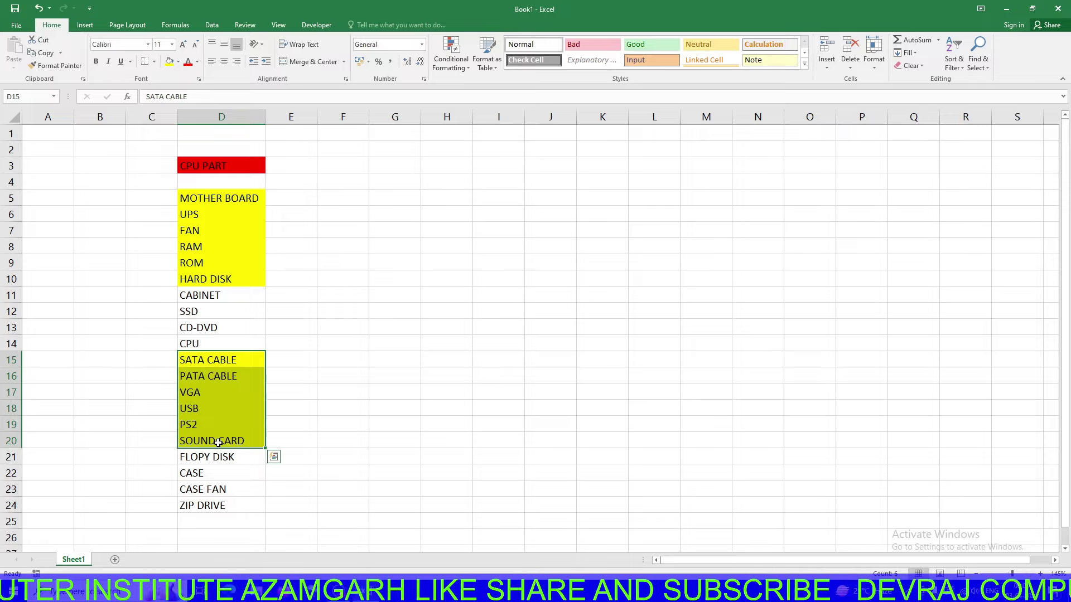
# Remove a stray 'F4' entry from cell F13 and select MOTHER BOARD through RAM
pyautogui.click(360, 321)
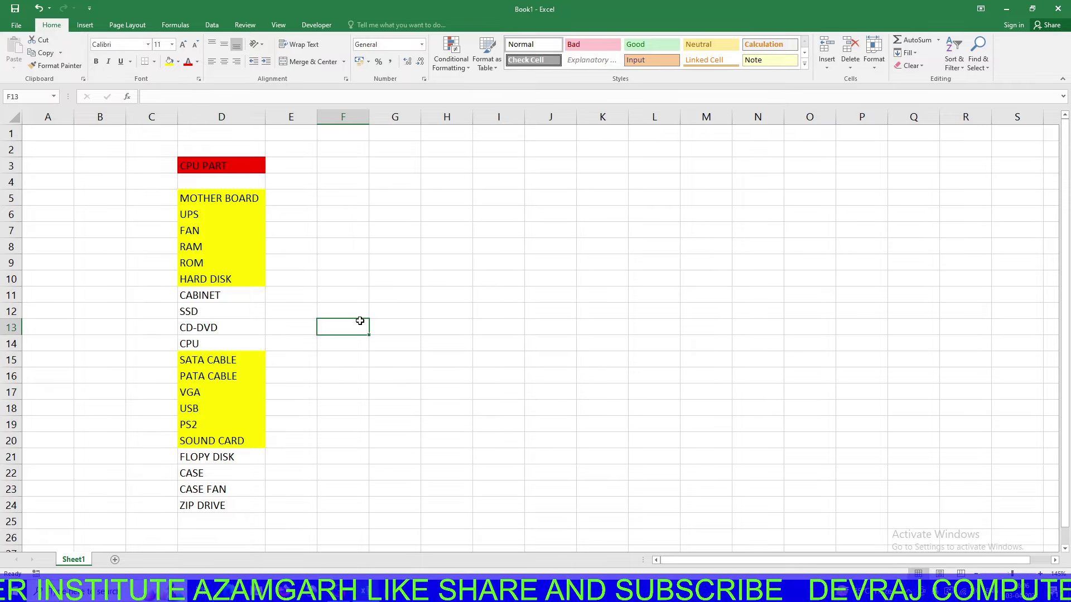
pyautogui.write('F4')
pyautogui.press('Return')
pyautogui.click(359, 321)
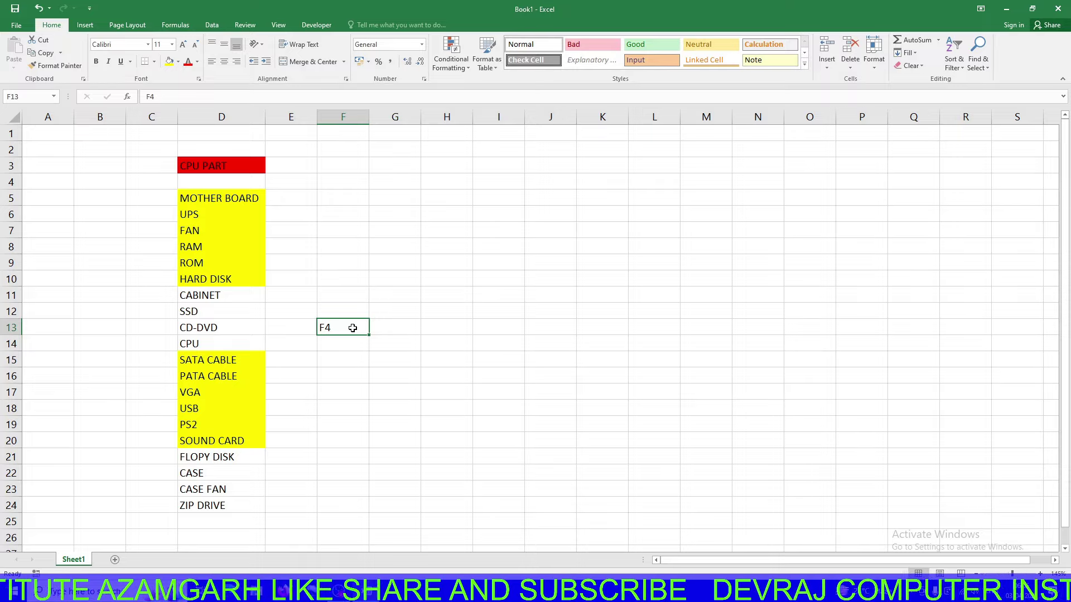
pyautogui.press('Delete')
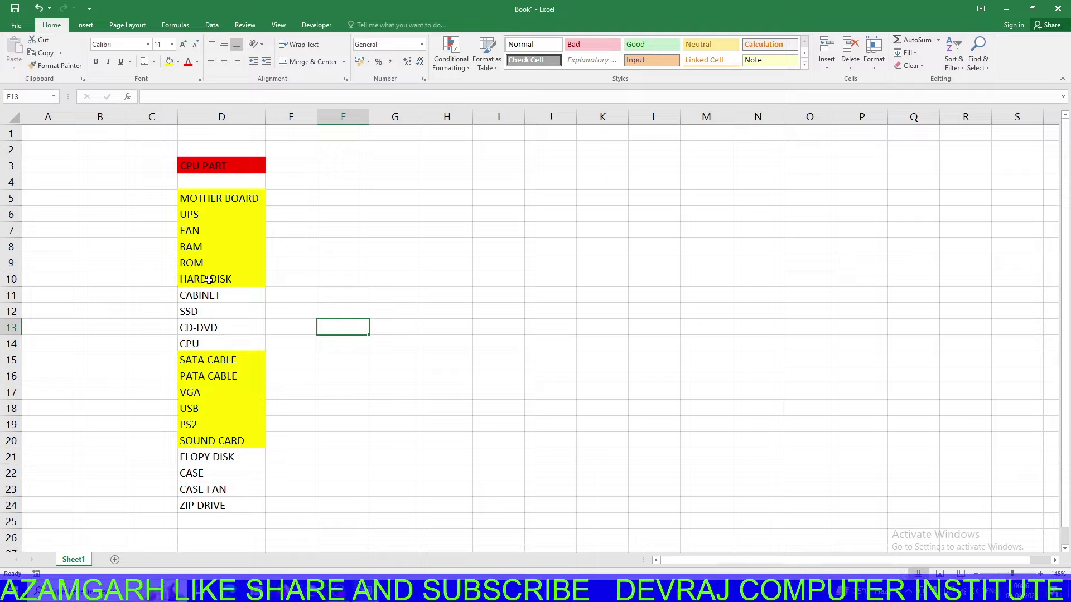
pyautogui.moveTo(200, 194); pyautogui.dragTo(198, 249)
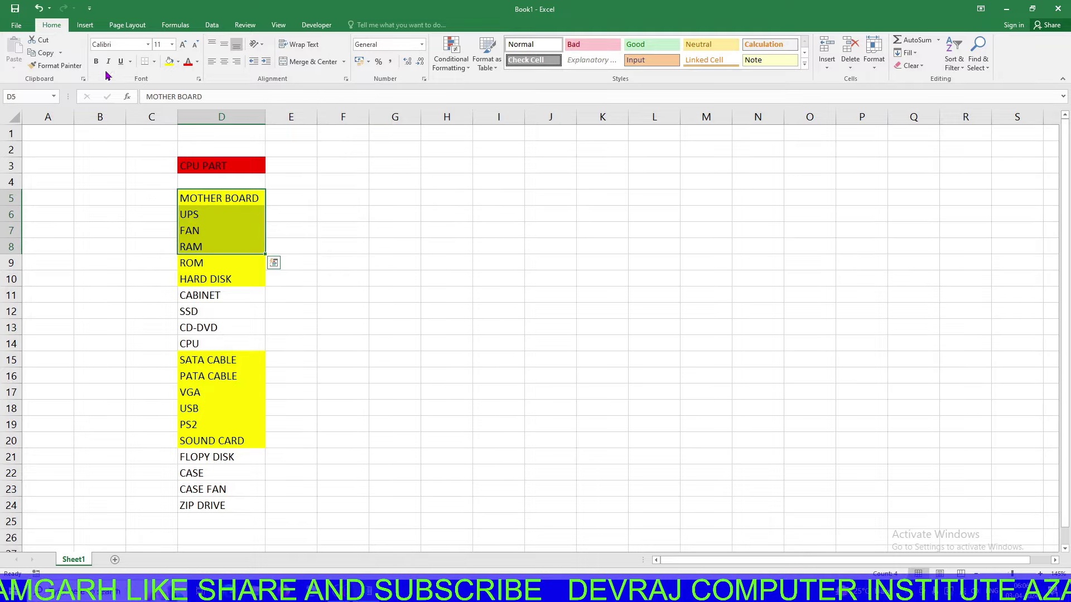
# Give D5:D8 All Borders, then repeat the borders on D16:D20 with F4
pyautogui.click(154, 61)
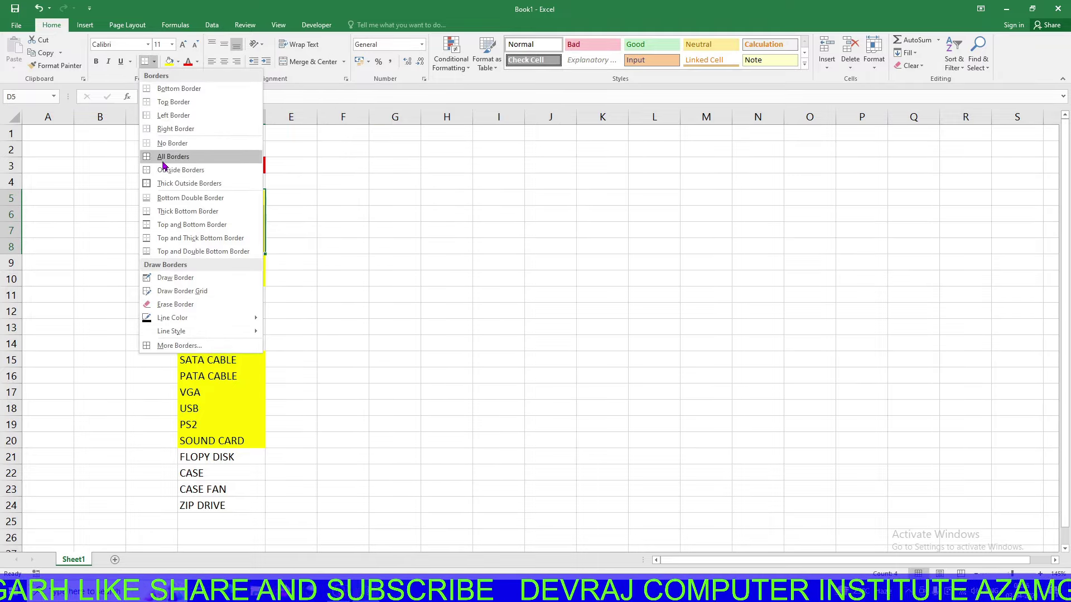
pyautogui.click(169, 156)
pyautogui.click(261, 282)
pyautogui.moveTo(229, 373); pyautogui.dragTo(238, 433)
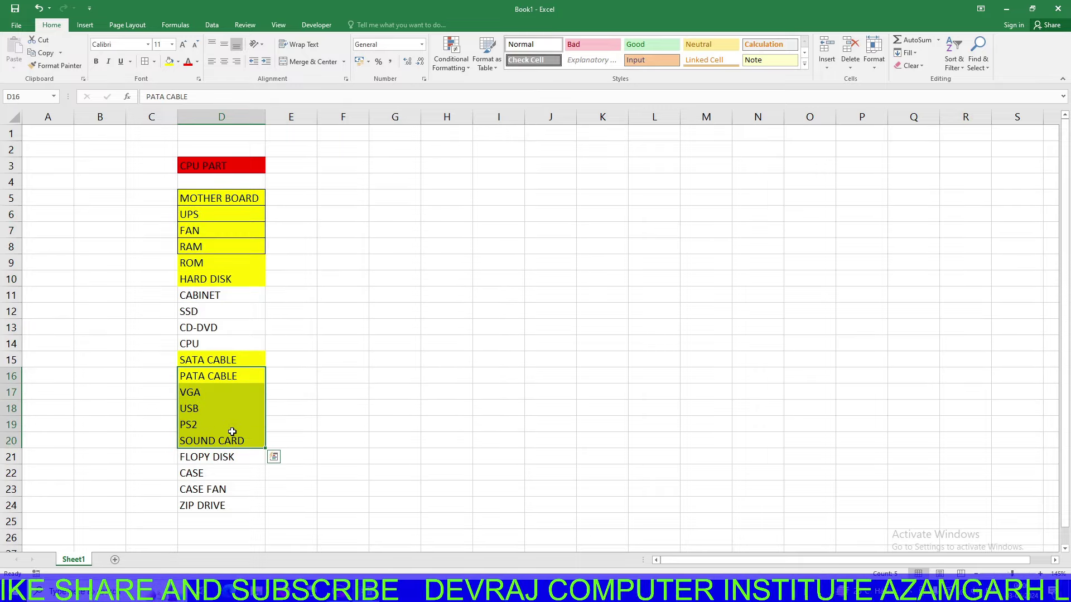
pyautogui.press('F4')
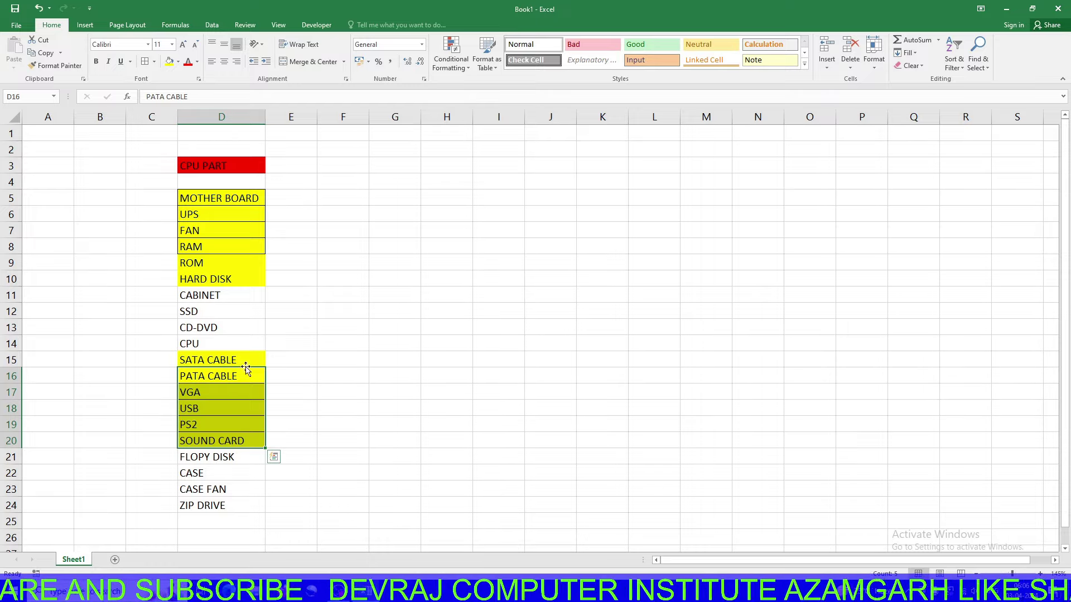
pyautogui.click(278, 366)
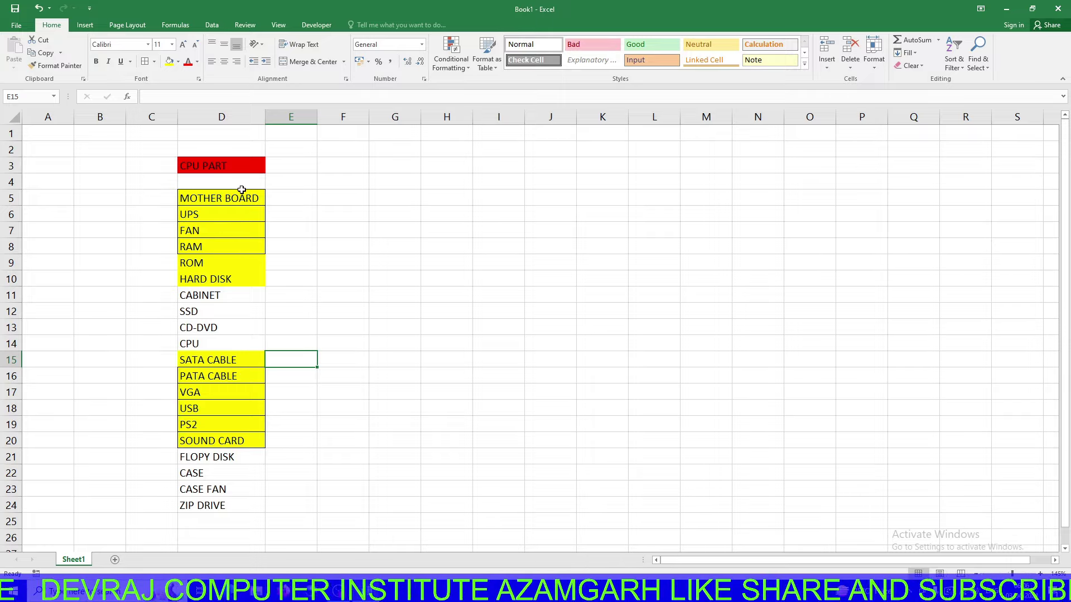
pyautogui.moveTo(241, 194); pyautogui.dragTo(235, 285)
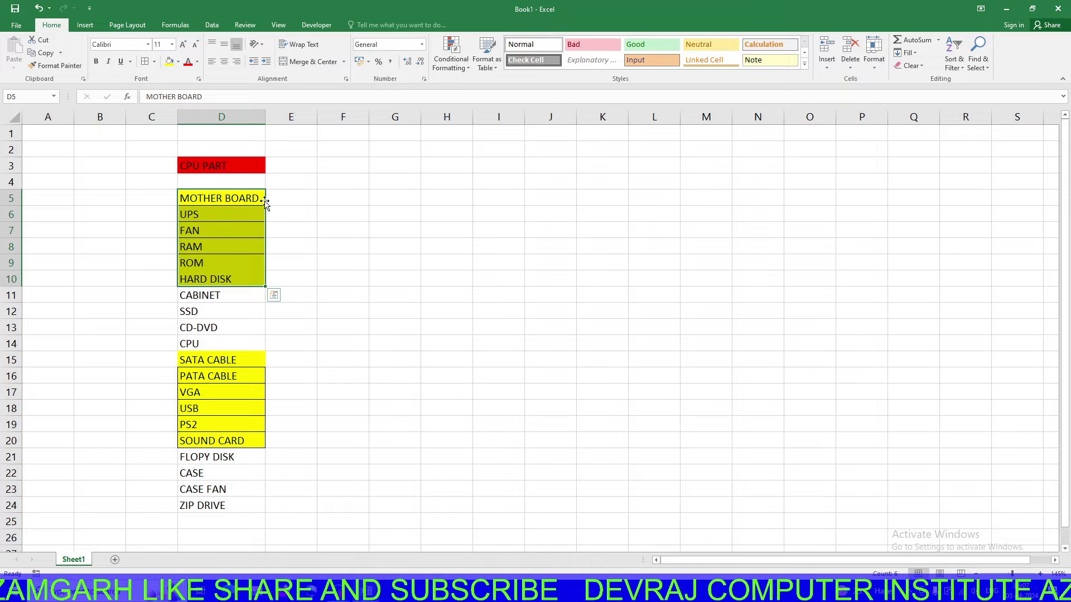
pyautogui.moveTo(265, 204); pyautogui.dragTo(564, 202)
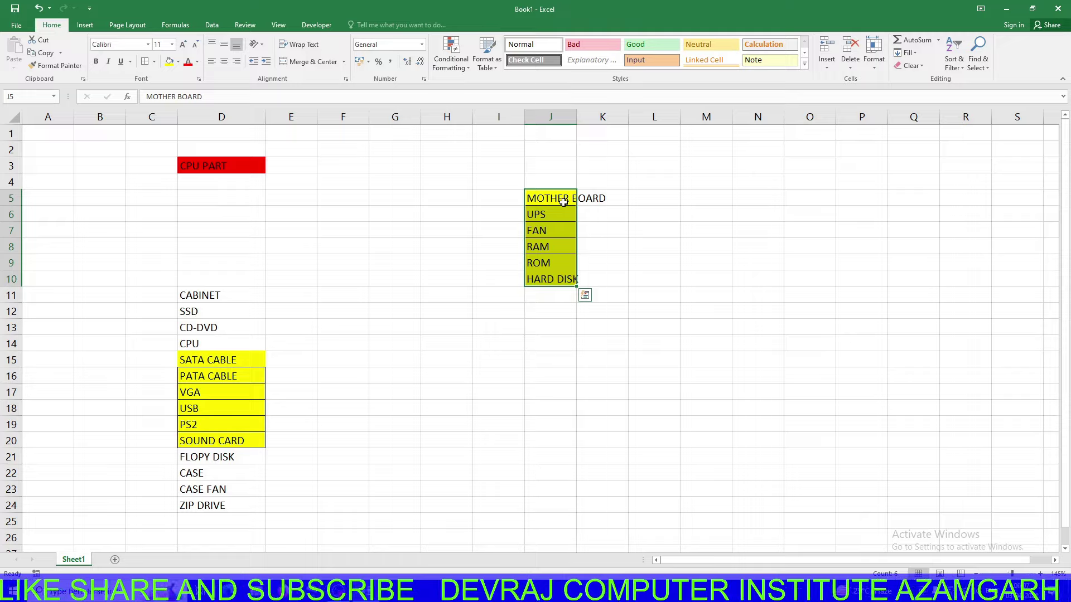
pyautogui.hotkey('ctrl', 'q')
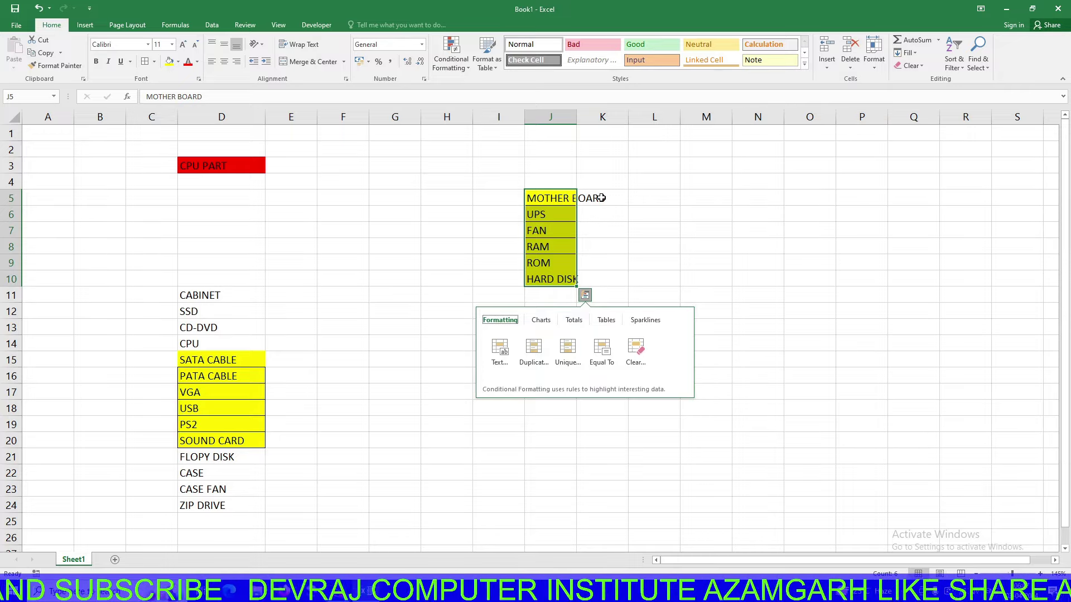
pyautogui.click(454, 245)
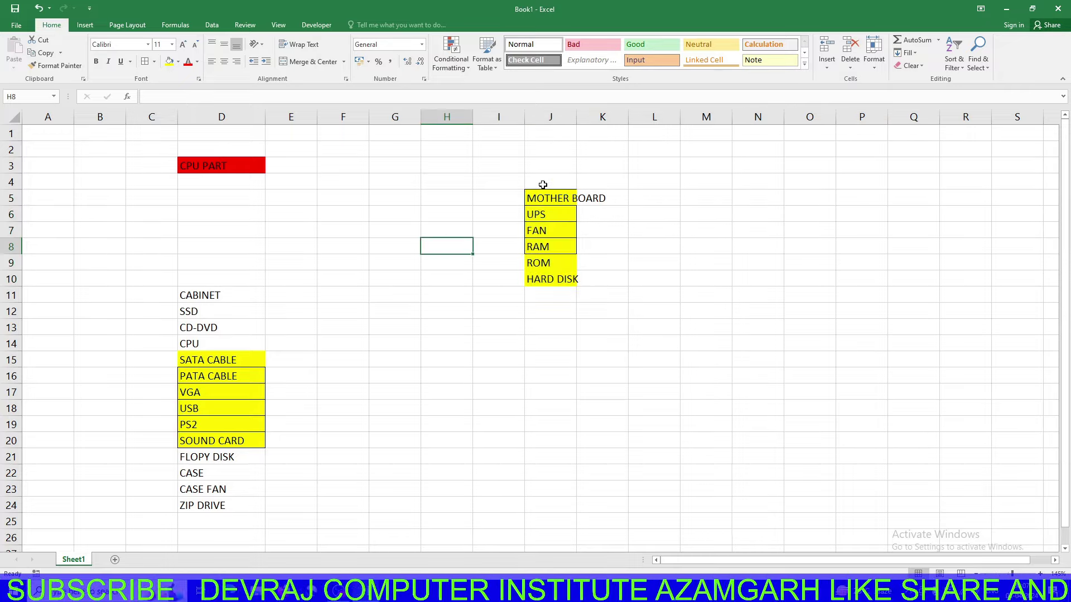
pyautogui.hotkey('ctrl', 'z')
pyautogui.click(477, 193)
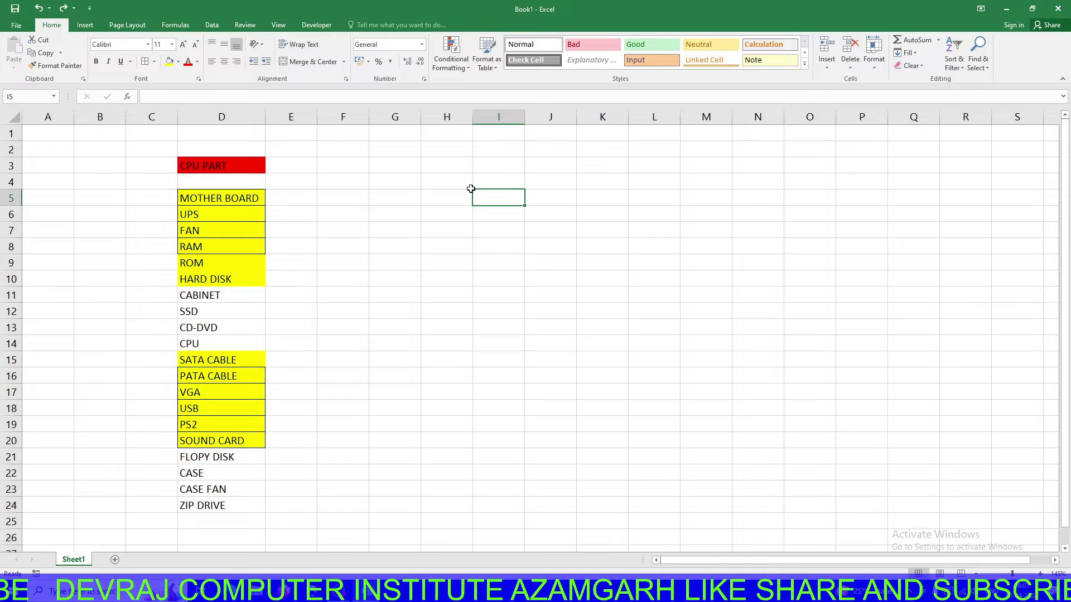
pyautogui.moveTo(470, 185); pyautogui.dragTo(910, 176)
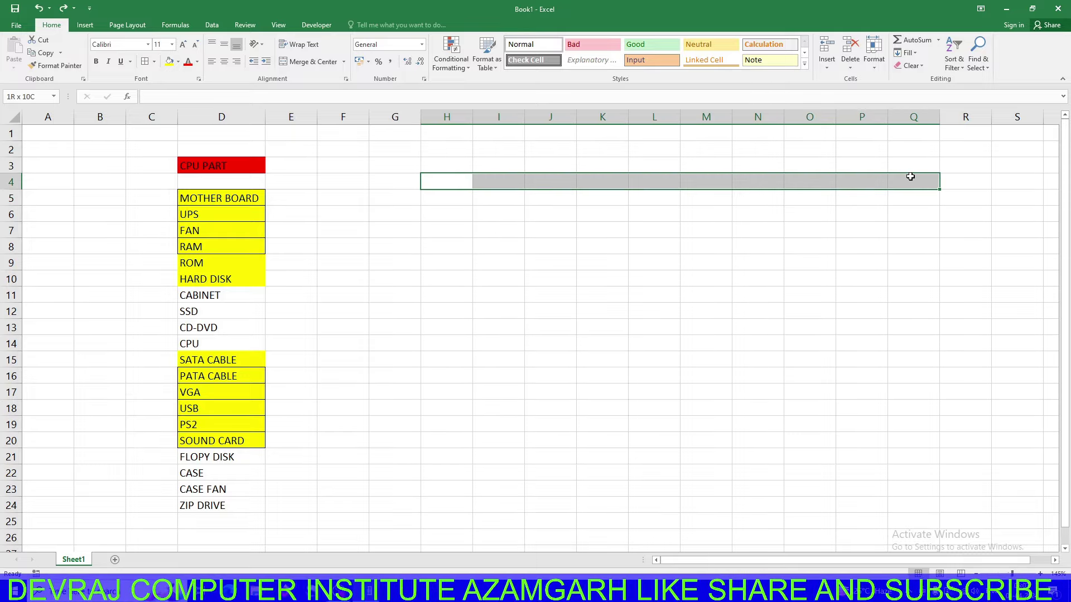
pyautogui.moveTo(504, 133); pyautogui.dragTo(485, 447)
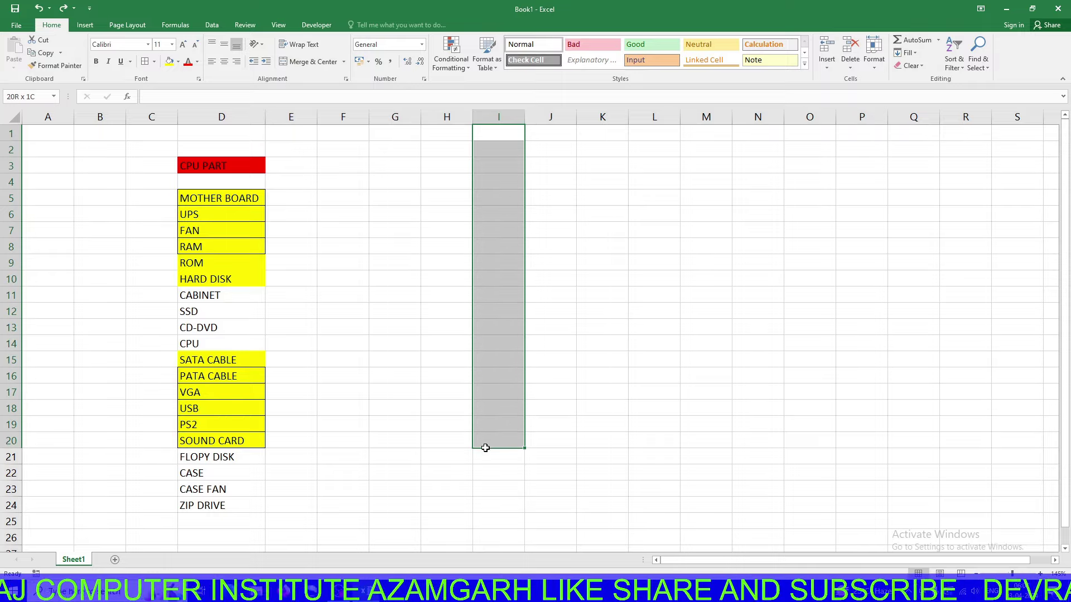
pyautogui.moveTo(487, 139); pyautogui.dragTo(487, 373)
pyautogui.moveTo(329, 257)
pyautogui.mouseDown()
pyautogui.moveTo(933, 252)
pyautogui.moveTo(938, 266)
pyautogui.mouseUp()
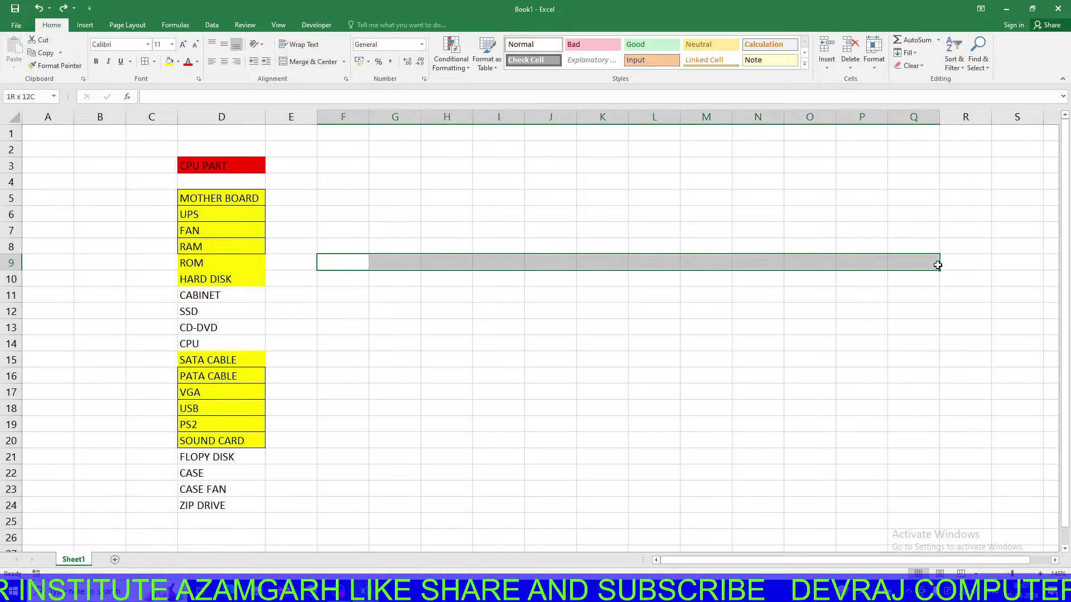
pyautogui.moveTo(937, 265); pyautogui.dragTo(938, 265)
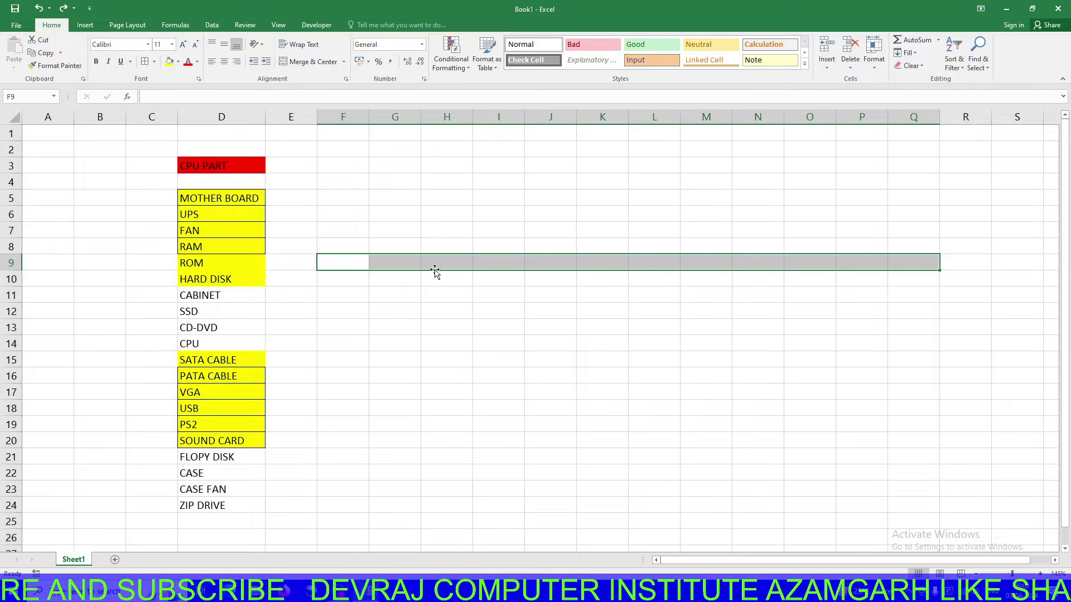
pyautogui.click(507, 168)
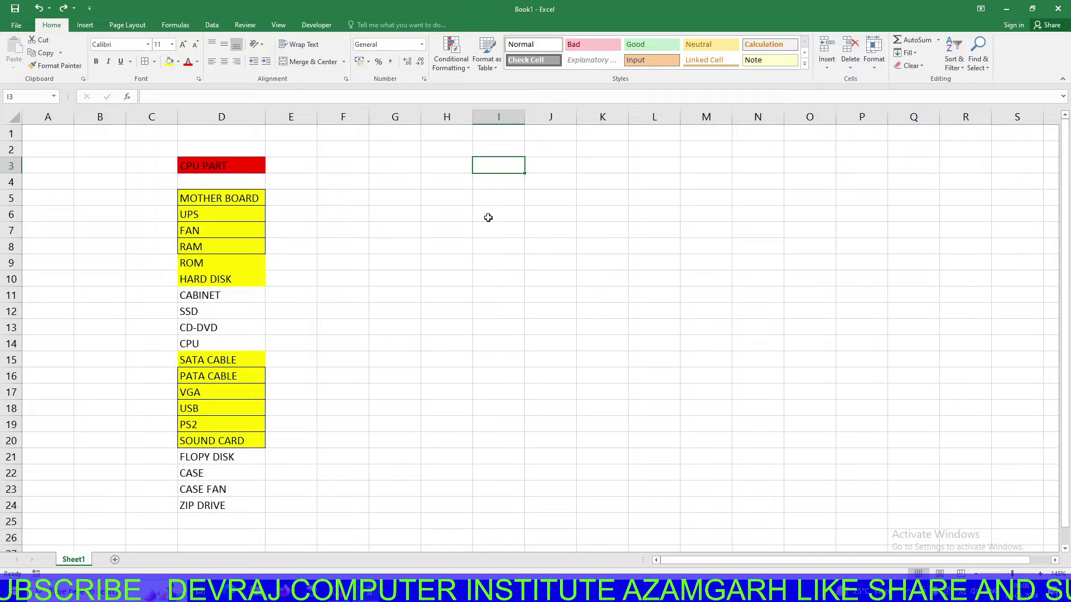
pyautogui.click(493, 194)
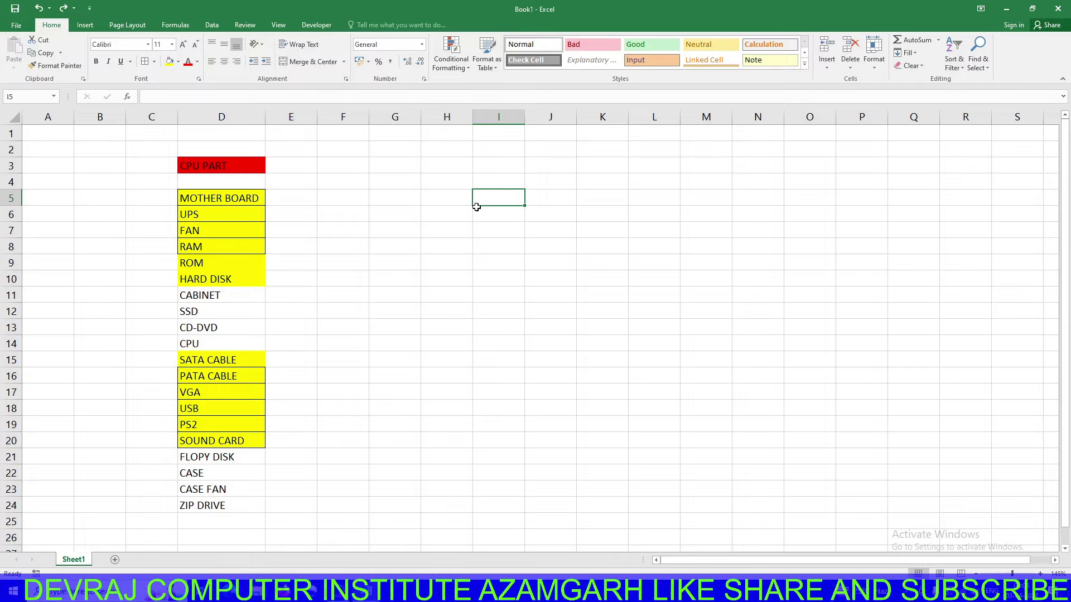
# Clear the stray word 'CELL' typed into I5
pyautogui.write('CELL')
pyautogui.press('Return')
pyautogui.click(516, 201)
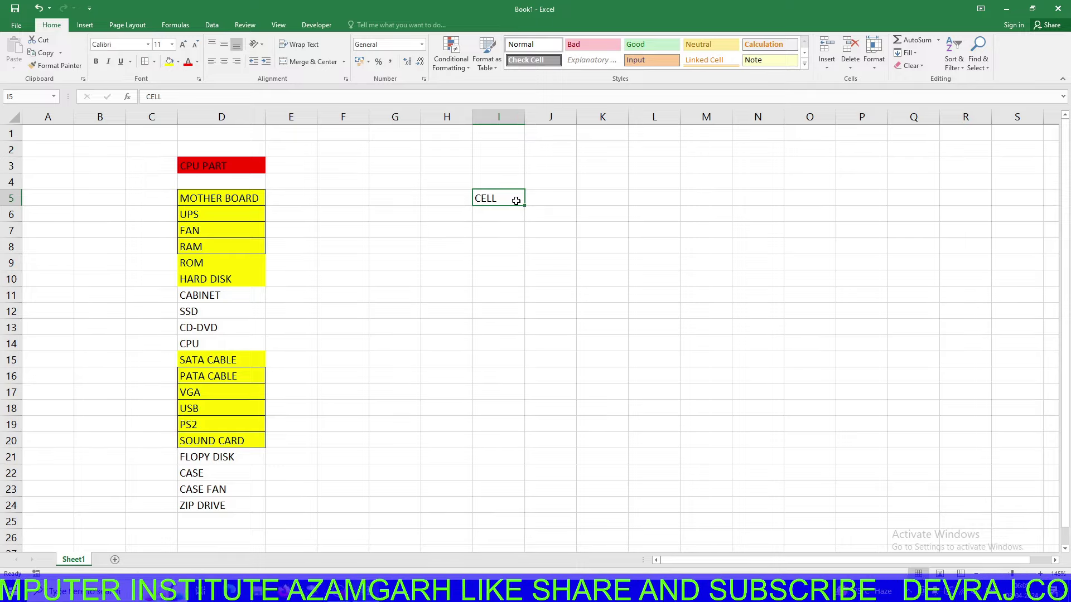
pyautogui.press('Delete')
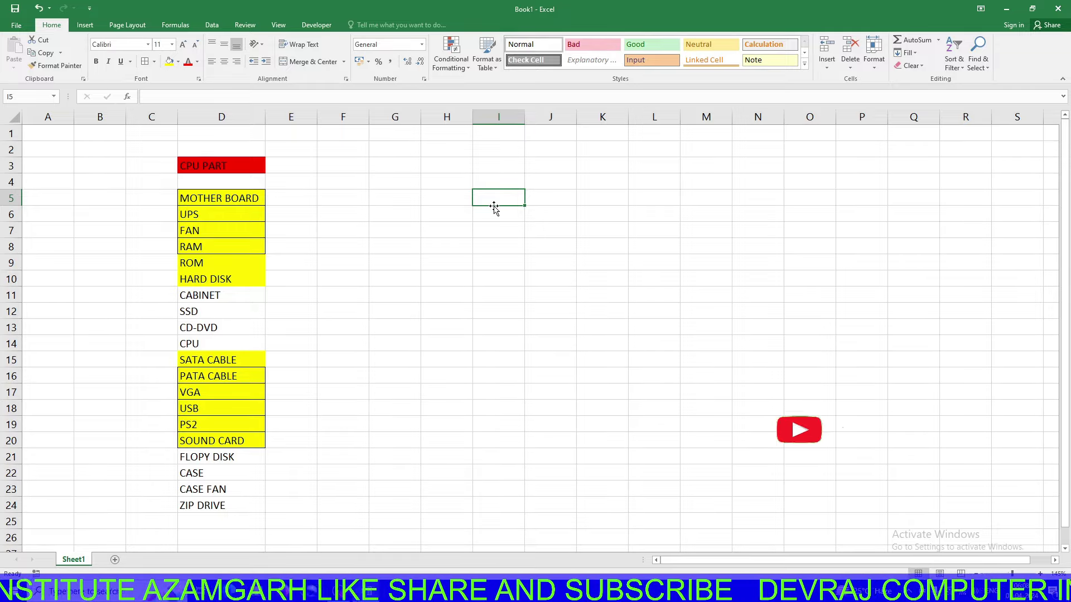
pyautogui.click(390, 215)
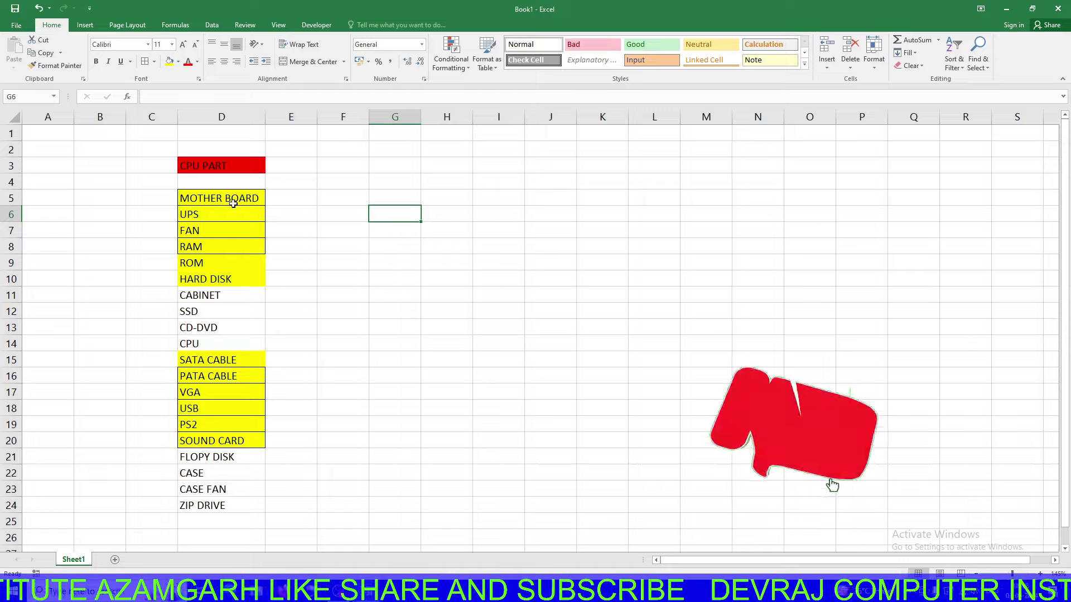
pyautogui.click(235, 198)
# Enter 1 in I4 and 2 in I5
pyautogui.click(510, 176)
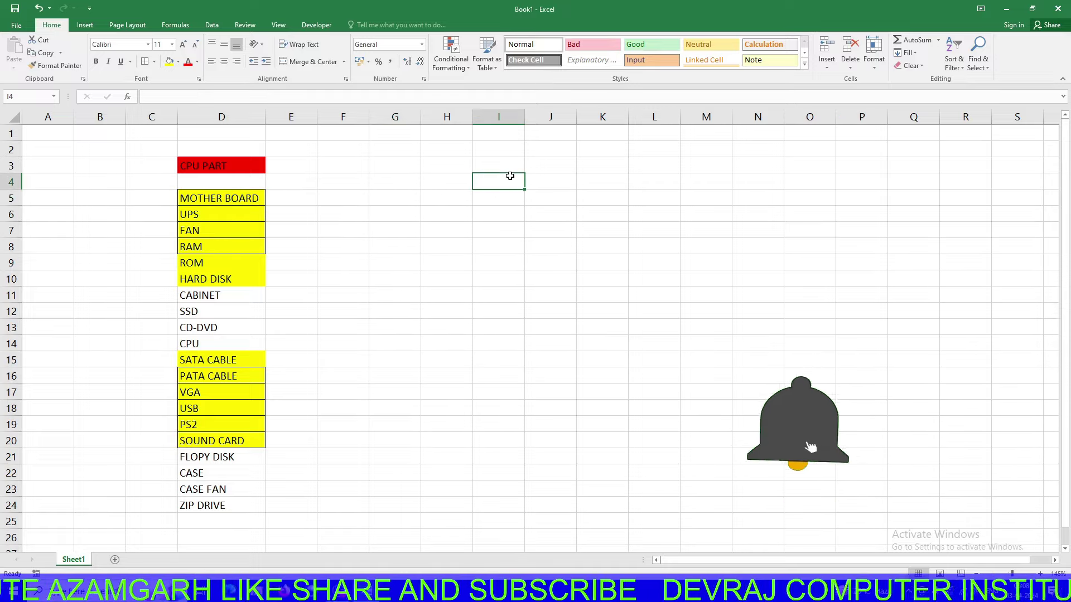
pyautogui.write('1')
pyautogui.press('Return')
pyautogui.write('2')
pyautogui.press('Return')
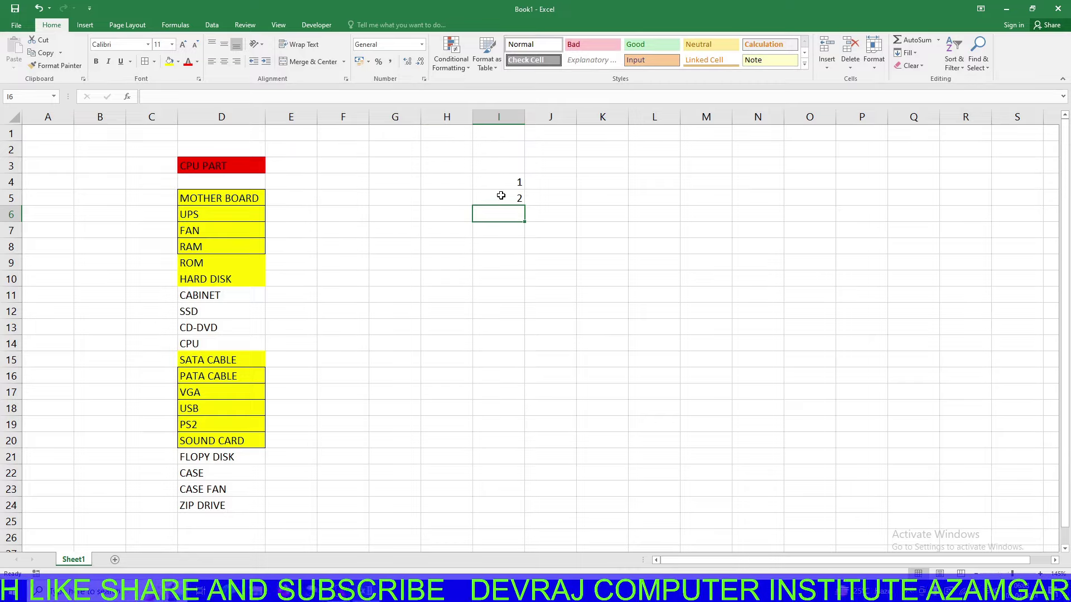
# Drag the I4:I5 fill handle down to I13, then back up to I7 for 1–4
pyautogui.moveTo(502, 179); pyautogui.dragTo(504, 194)
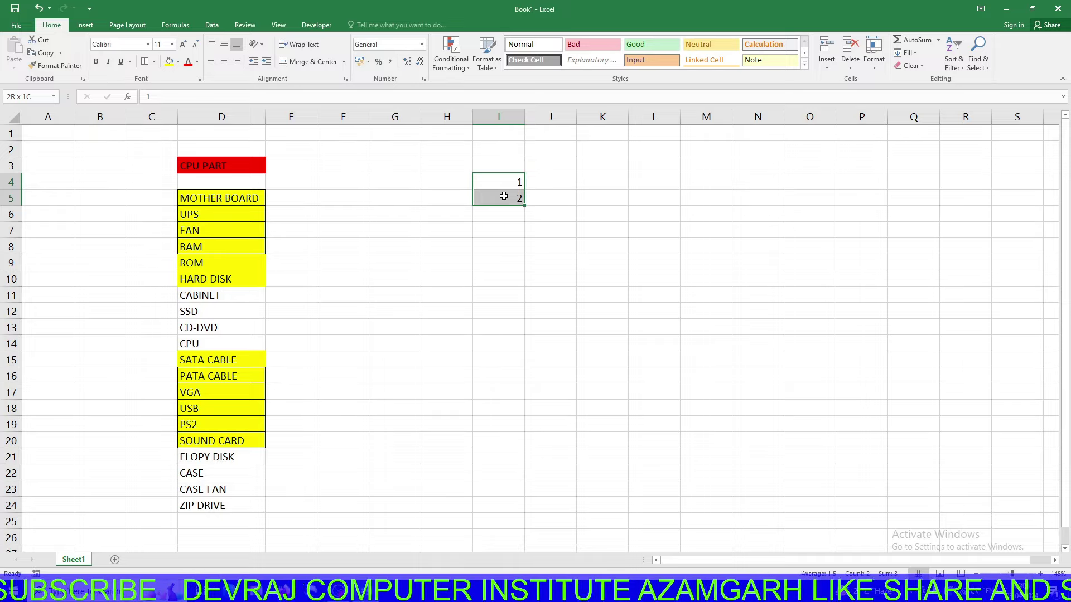
pyautogui.moveTo(504, 196); pyautogui.dragTo(504, 196)
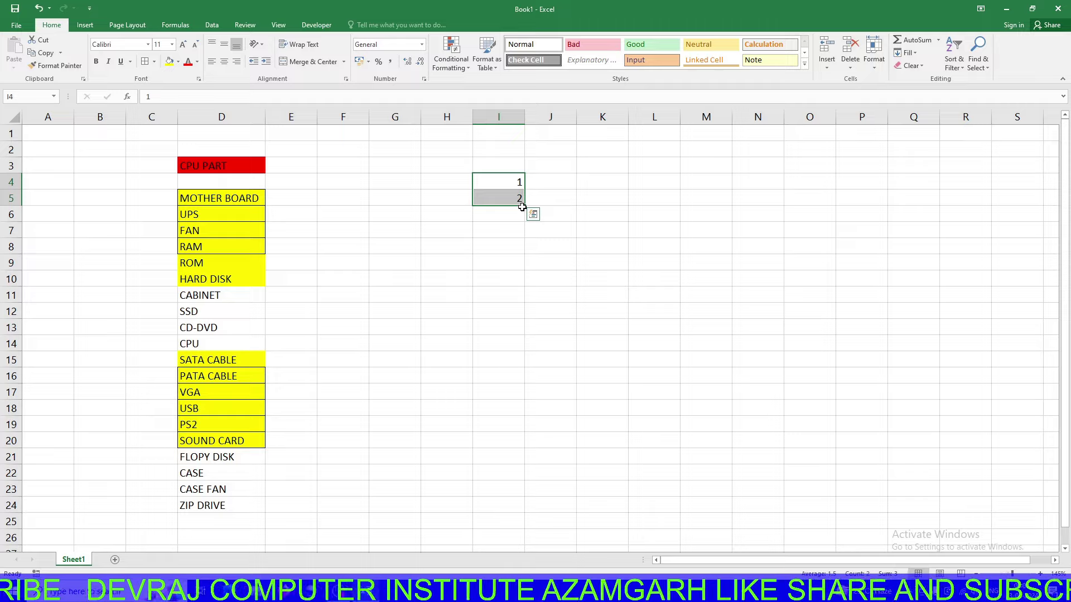
pyautogui.moveTo(524, 208); pyautogui.dragTo(517, 329)
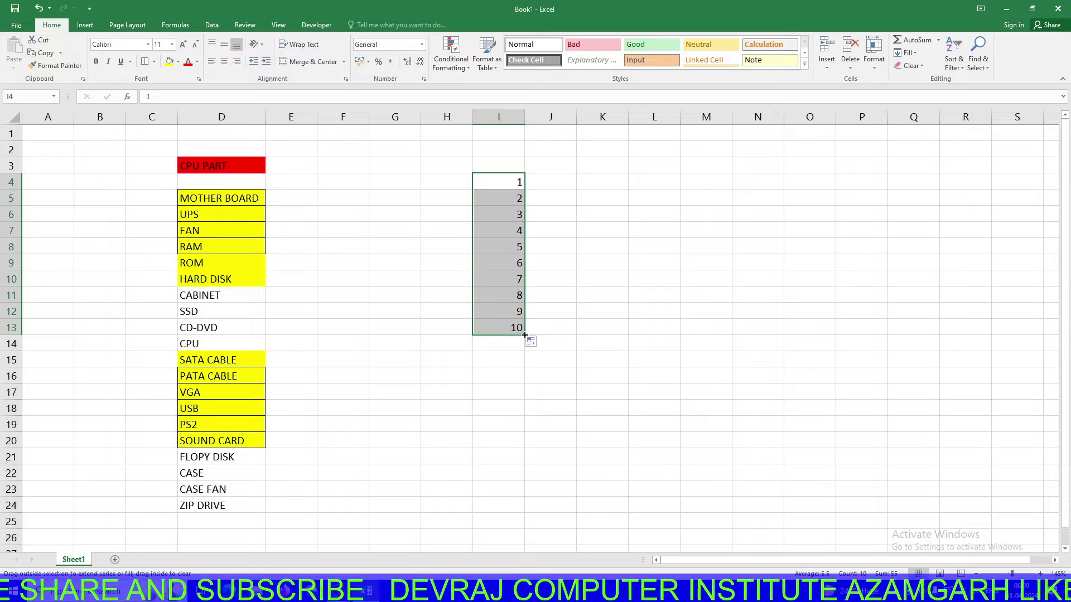
pyautogui.moveTo(525, 335); pyautogui.dragTo(524, 238)
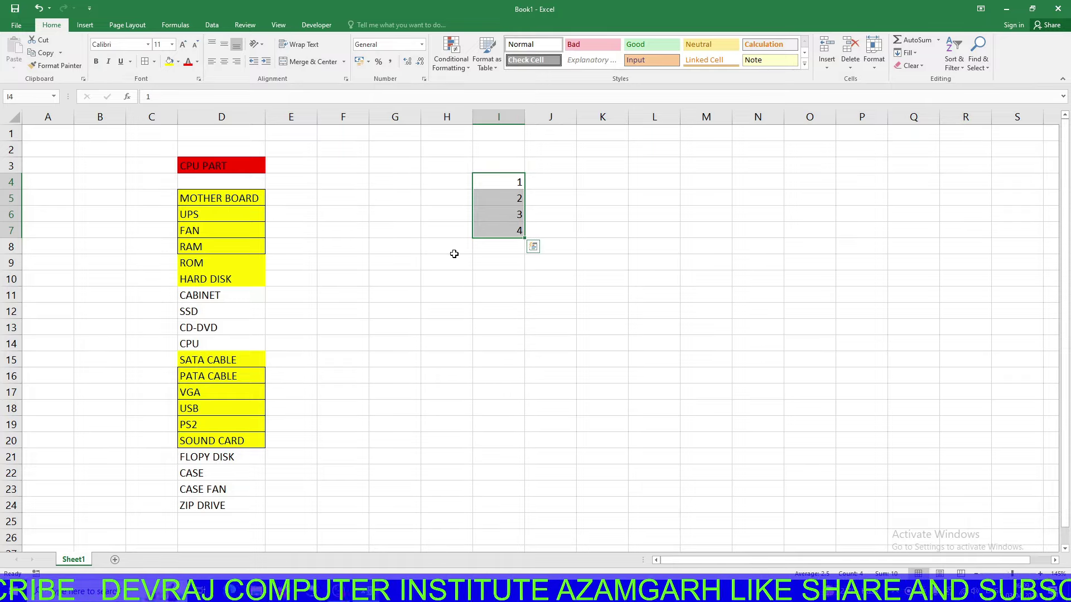
pyautogui.click(433, 243)
# Delete the 1–4 series and enter 45 in H3 and J5, 12 in I8, 45 in H7
pyautogui.moveTo(497, 188); pyautogui.dragTo(502, 230)
pyautogui.press('Delete')
pyautogui.click(454, 167)
pyautogui.write('45')
pyautogui.click(549, 197)
pyautogui.write('45')
pyautogui.click(510, 240)
pyautogui.write('12')
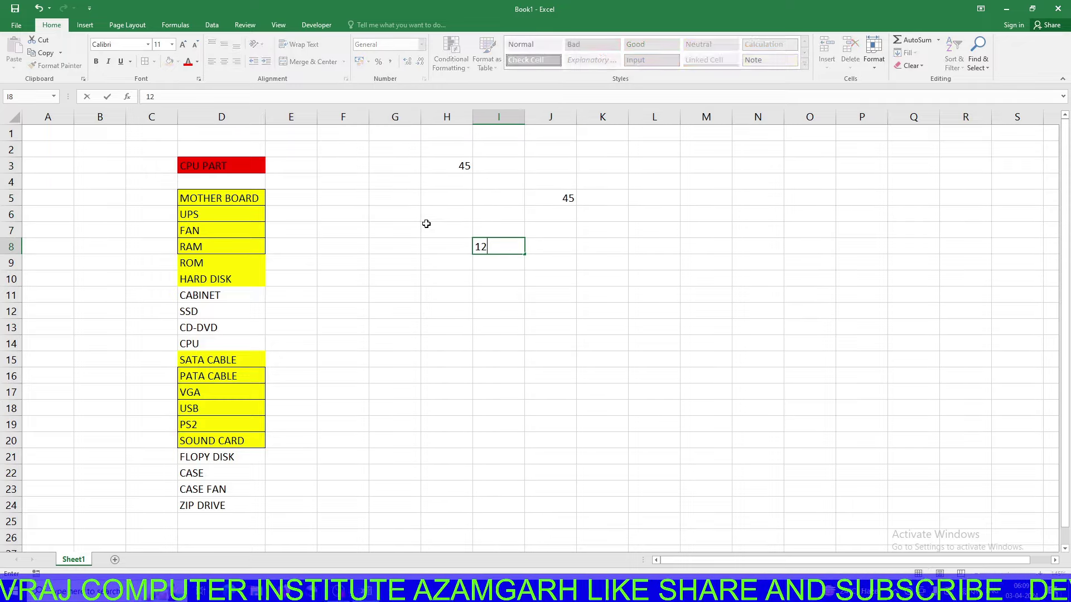
pyautogui.click(426, 223)
pyautogui.write('45')
pyautogui.click(552, 167)
# Enter 54 in I5 and 45 in K2, K7 and J3
pyautogui.click(494, 205)
pyautogui.write('54')
pyautogui.click(588, 151)
pyautogui.write('45')
pyautogui.click(585, 230)
pyautogui.write('45')
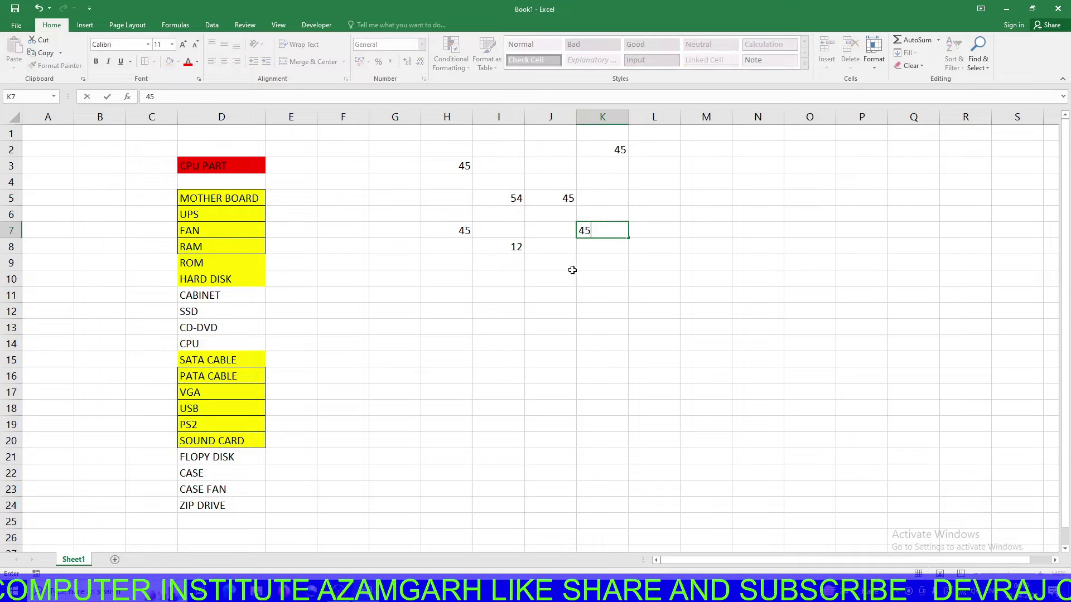
pyautogui.click(552, 230)
pyautogui.click(549, 165)
pyautogui.write('45')
pyautogui.click(553, 279)
# Start a SUM formula in J13
pyautogui.click(537, 332)
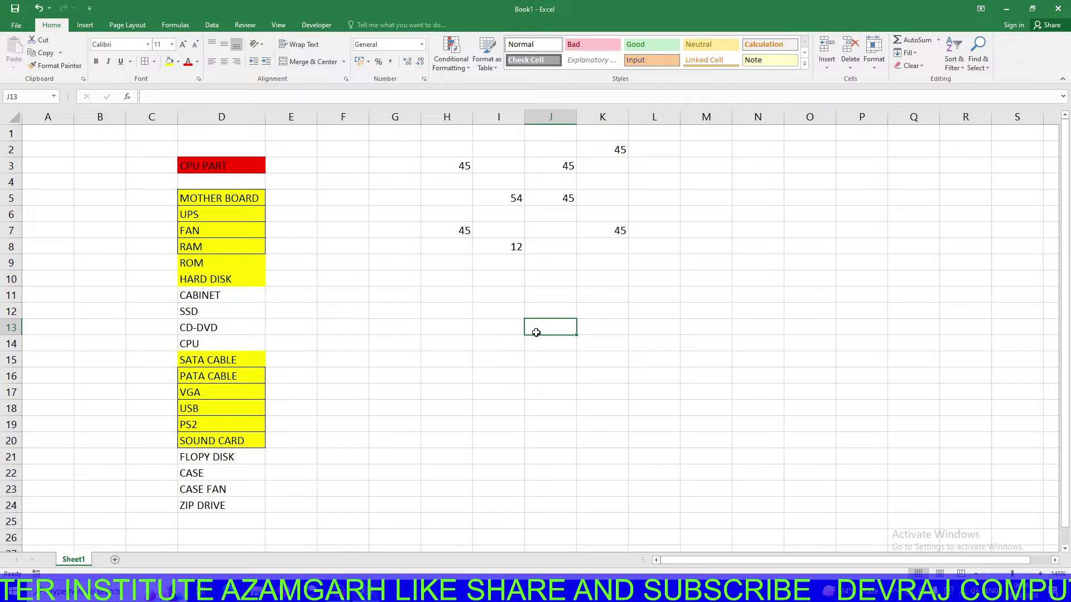
pyautogui.write('=sum')
pyautogui.press('Tab')
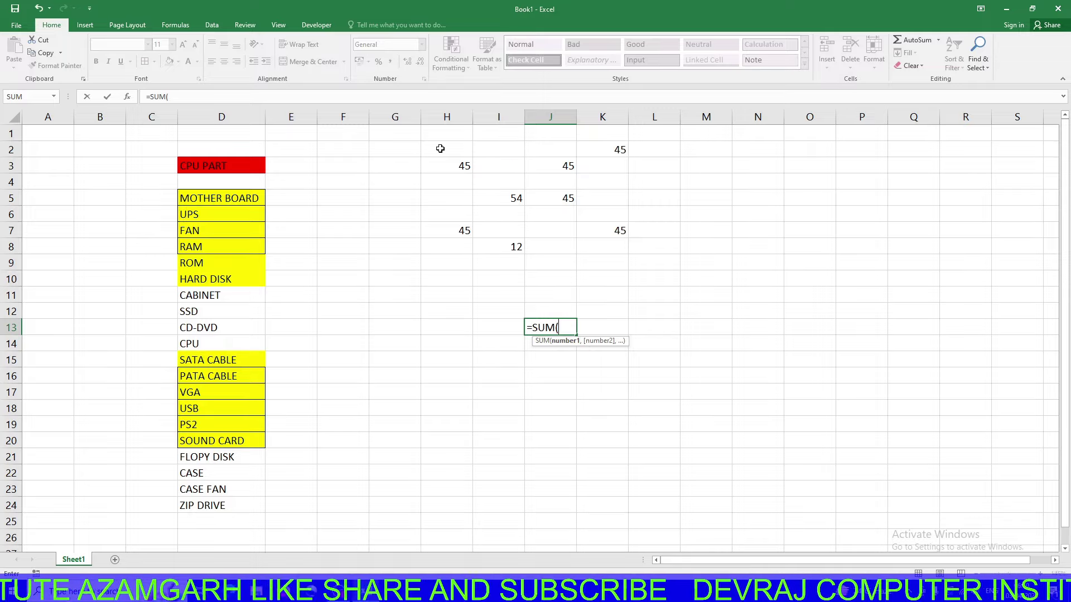
pyautogui.moveTo(440, 148); pyautogui.dragTo(605, 247)
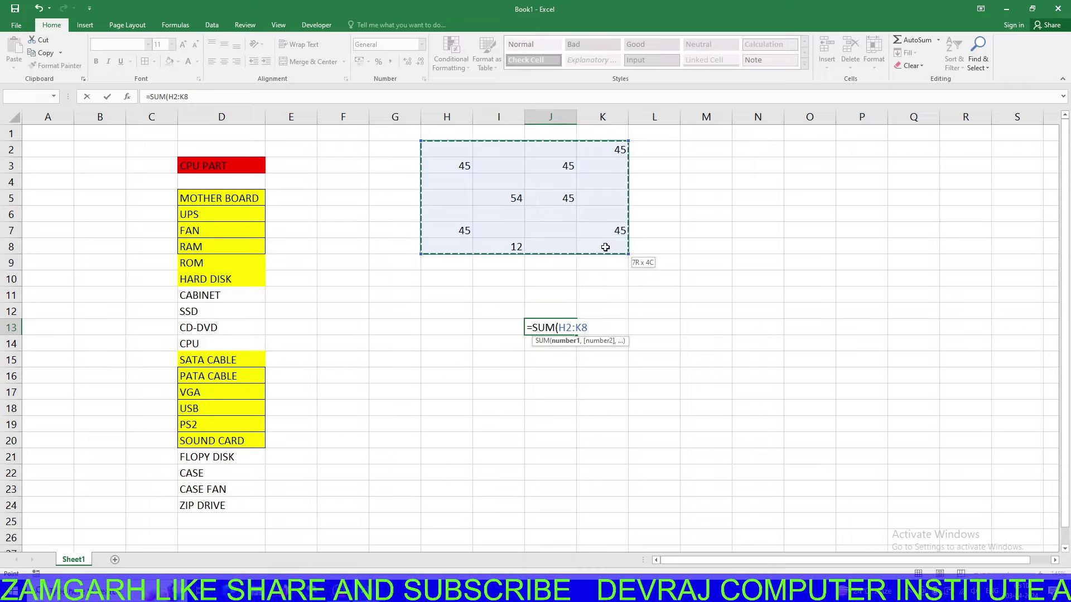
pyautogui.write(')')
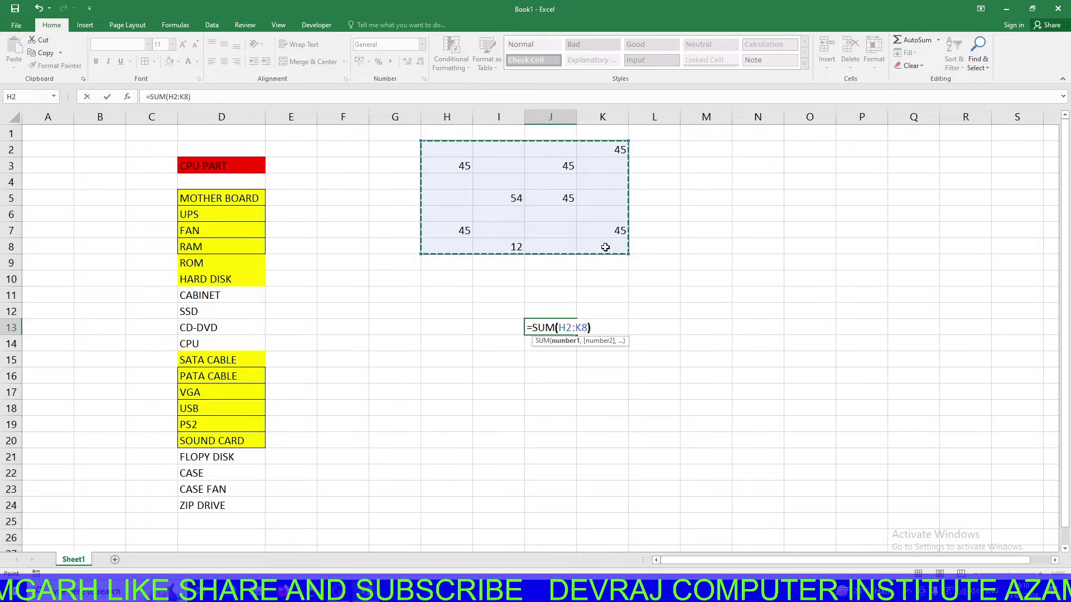
pyautogui.press('Return')
pyautogui.click(550, 328)
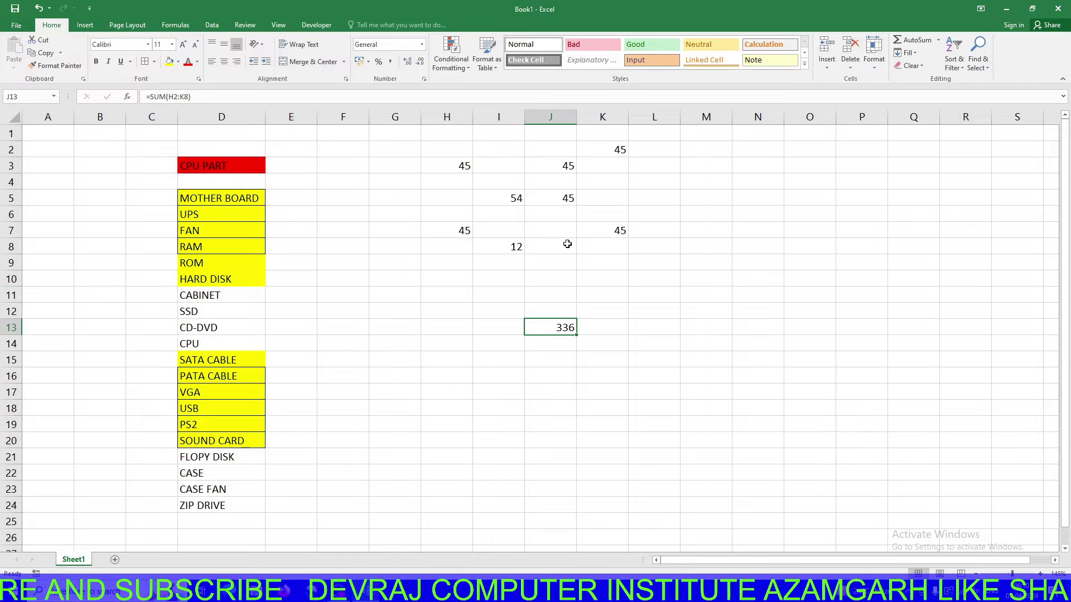
pyautogui.press('Delete')
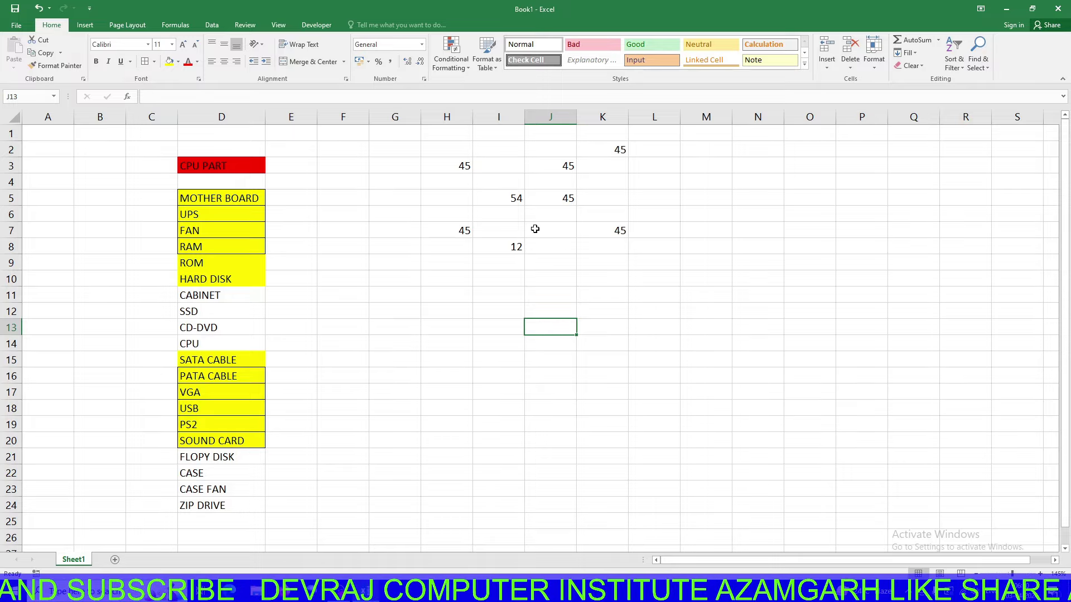
pyautogui.click(466, 168)
# Copy 45 down column H to H10 and extend a 45, 54 series down column I
pyautogui.moveTo(472, 174); pyautogui.dragTo(474, 283)
pyautogui.click(516, 167)
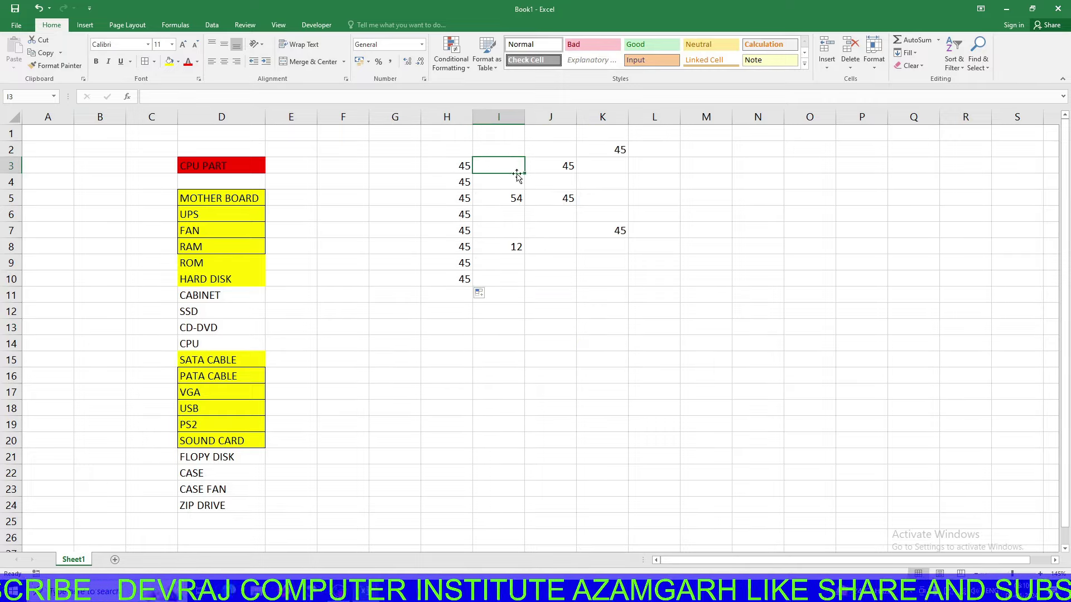
pyautogui.click(464, 167)
pyautogui.moveTo(473, 173); pyautogui.dragTo(526, 175)
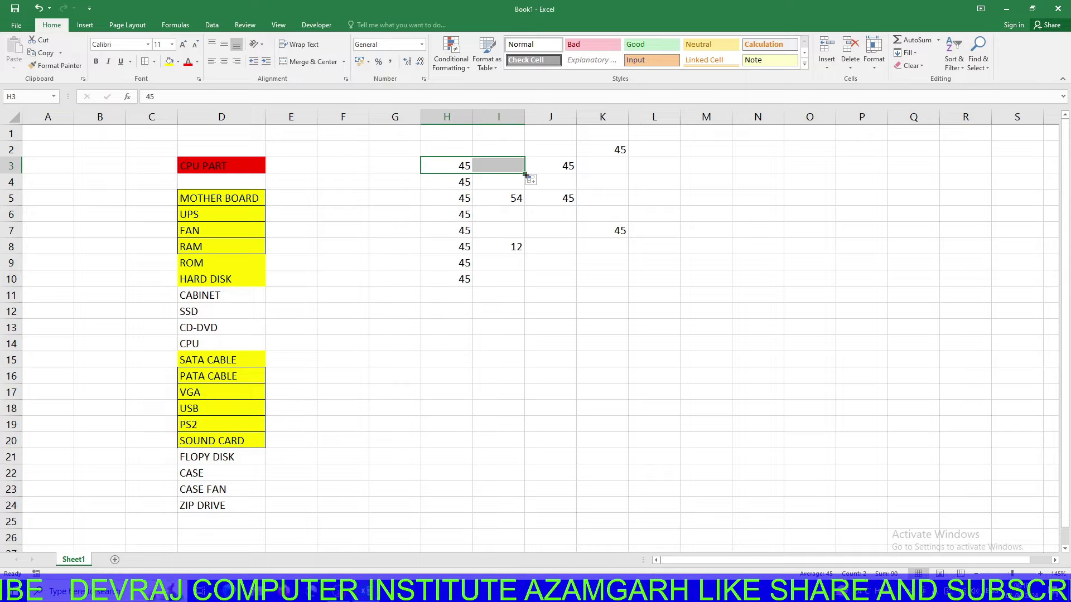
pyautogui.click(524, 175)
pyautogui.moveTo(525, 175); pyautogui.dragTo(525, 189)
pyautogui.click(517, 196)
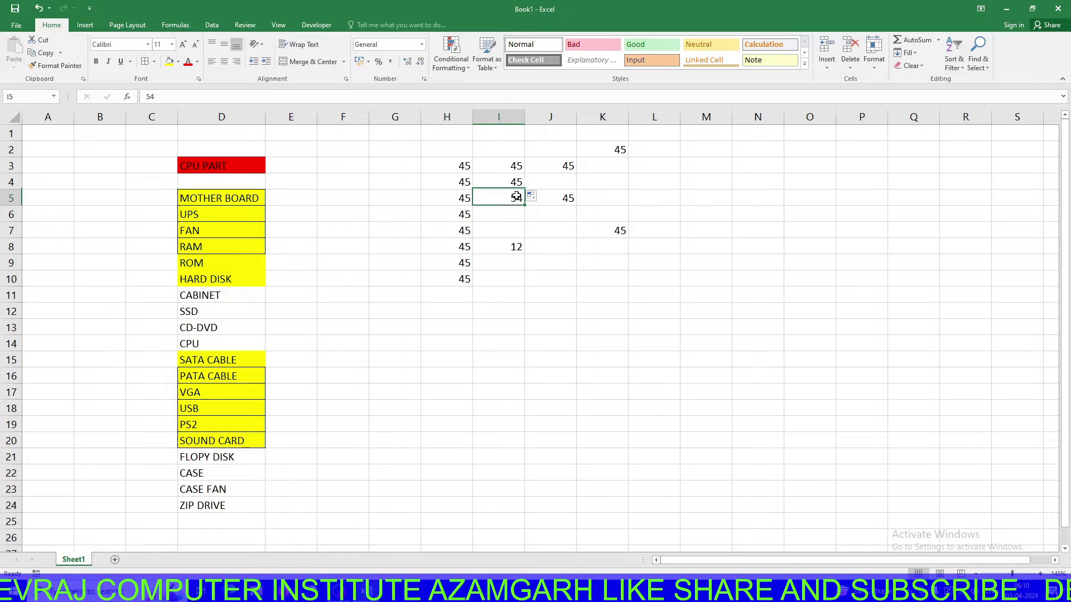
pyautogui.moveTo(509, 182)
pyautogui.mouseDown()
pyautogui.moveTo(525, 299)
pyautogui.moveTo(524, 284)
pyautogui.mouseUp()
# Enter 14 in J4 and extend the falling 45, 14 series down to J10
pyautogui.click(564, 166)
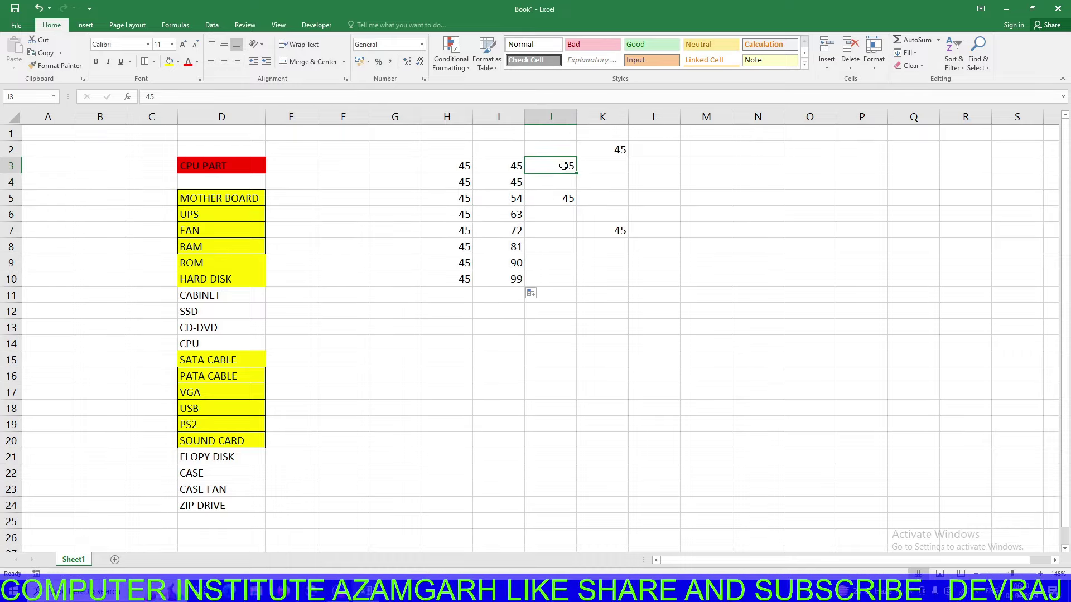
pyautogui.click(576, 185)
pyautogui.write('14')
pyautogui.press('Return')
pyautogui.moveTo(552, 167); pyautogui.dragTo(574, 186)
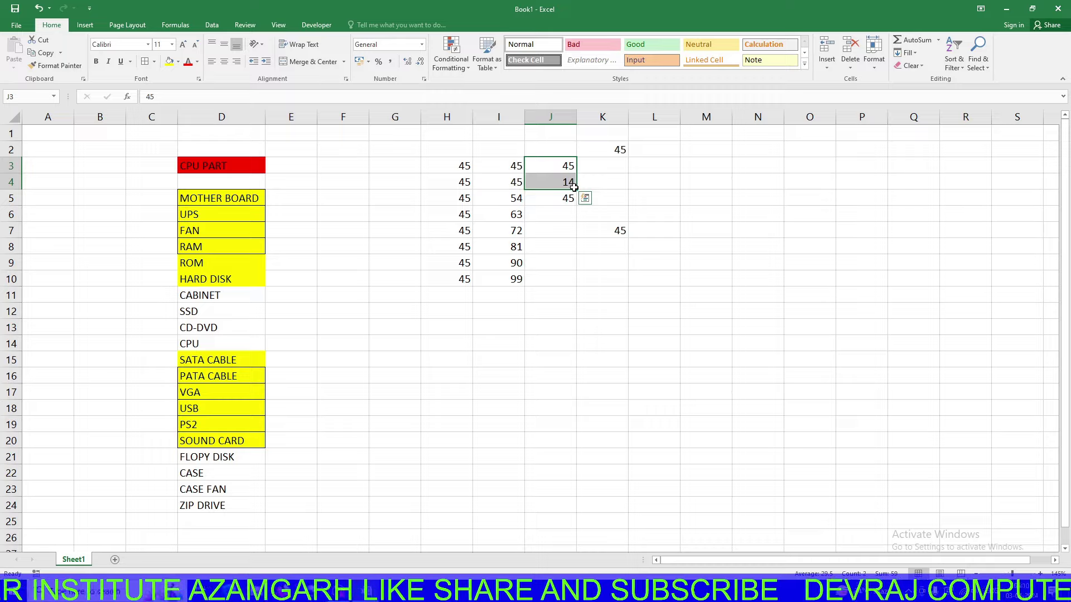
pyautogui.moveTo(575, 189); pyautogui.dragTo(569, 282)
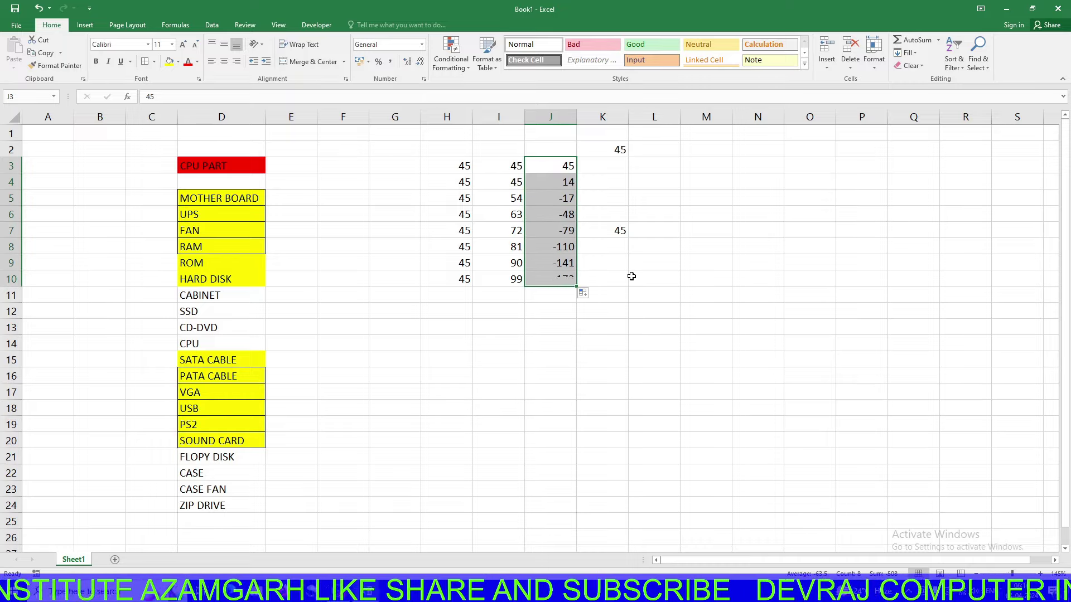
# Extend the I3:J4 series right into columns K and L
pyautogui.click(632, 278)
pyautogui.moveTo(476, 166); pyautogui.dragTo(576, 282)
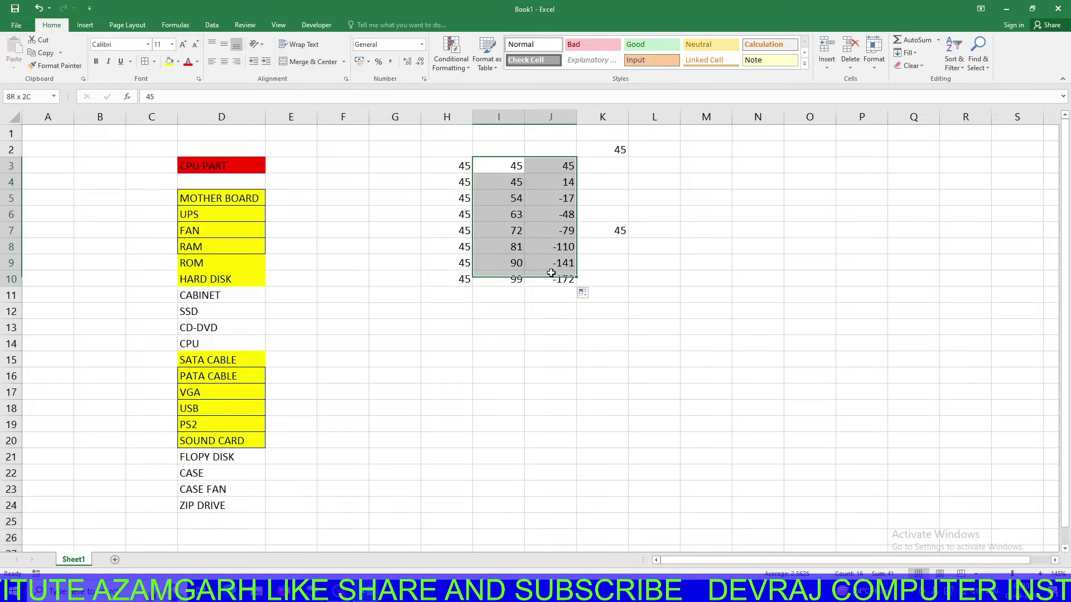
pyautogui.click(649, 279)
pyautogui.moveTo(509, 165)
pyautogui.mouseDown()
pyautogui.moveTo(544, 202)
pyautogui.moveTo(556, 280)
pyautogui.moveTo(681, 286)
pyautogui.mouseUp()
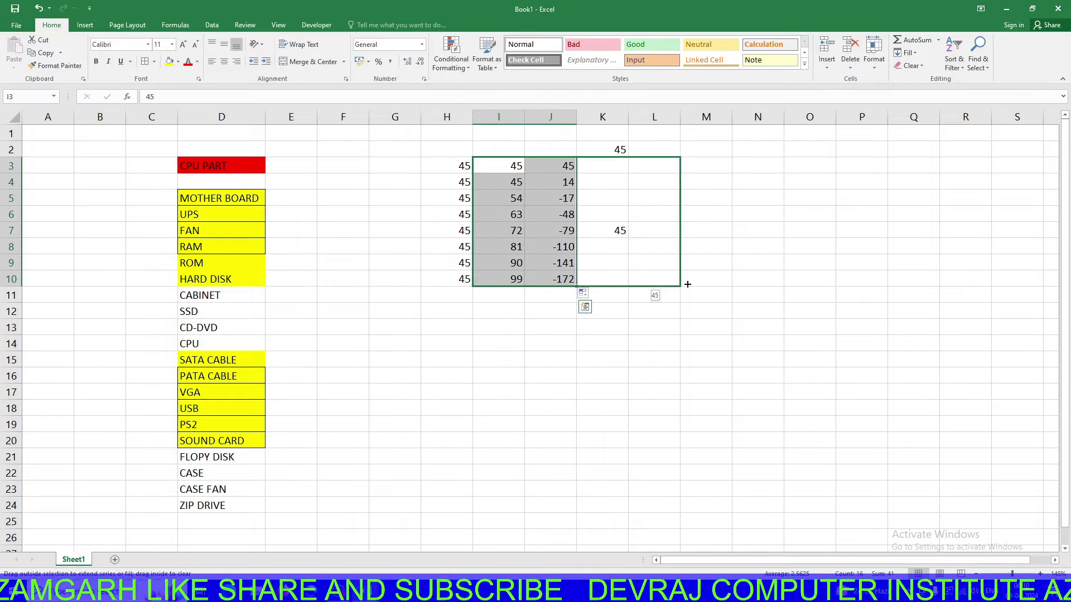
pyautogui.click(650, 337)
pyautogui.moveTo(464, 200); pyautogui.dragTo(664, 272)
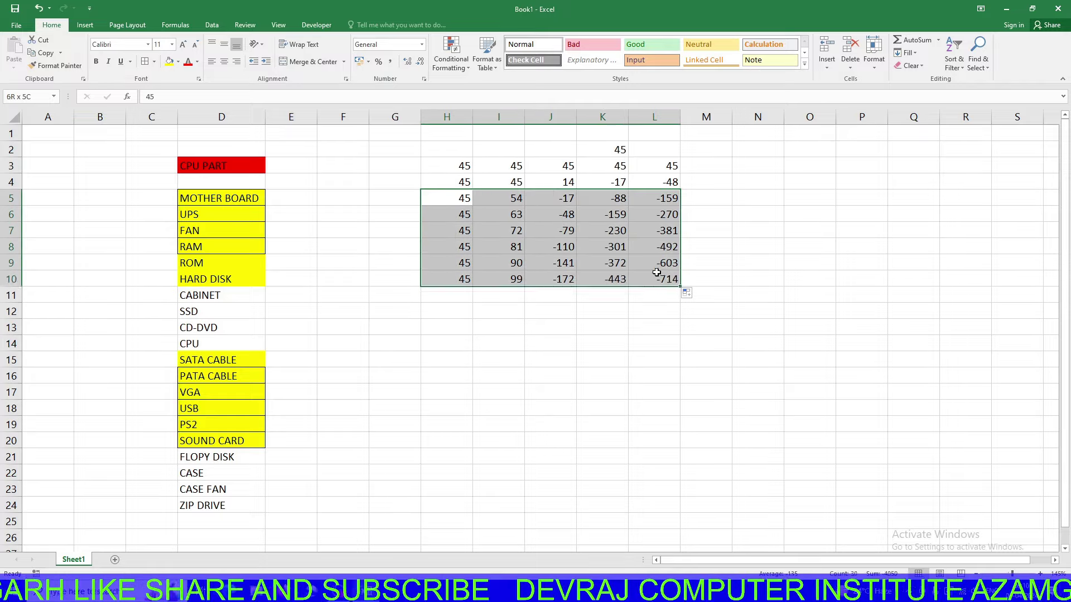
# Copy the H5:L9 block and paste it into H12:L16
pyautogui.hotkey('ctrl', 'c')
pyautogui.click(450, 313)
pyautogui.hotkey('ctrl', 'v')
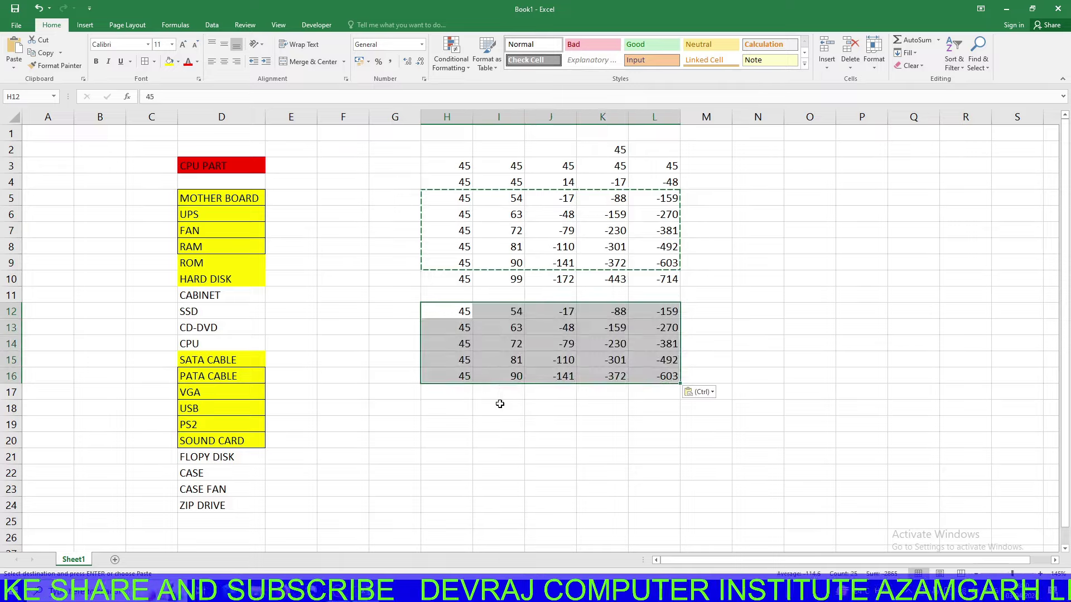
pyautogui.click(518, 443)
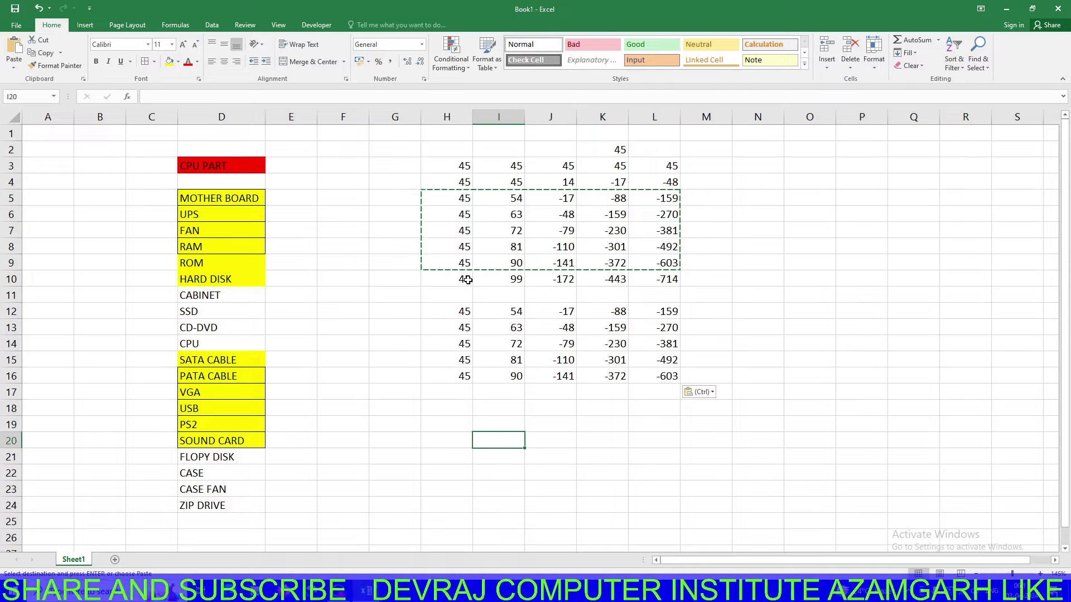
# Change J7 to =J10-79 so it shows -251, then check the formula
pyautogui.click(477, 202)
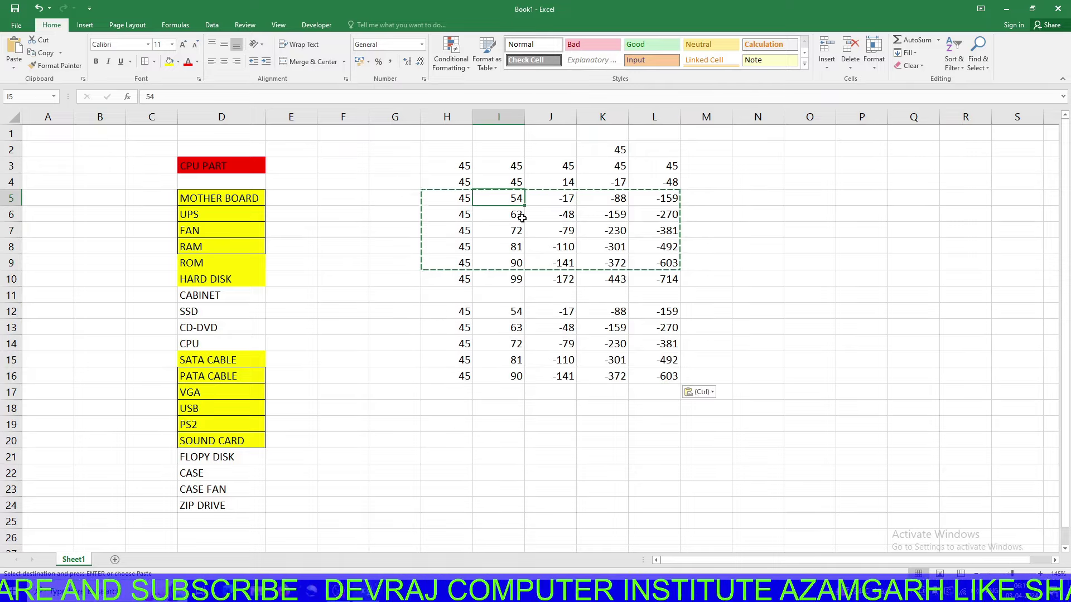
pyautogui.doubleClick(557, 231)
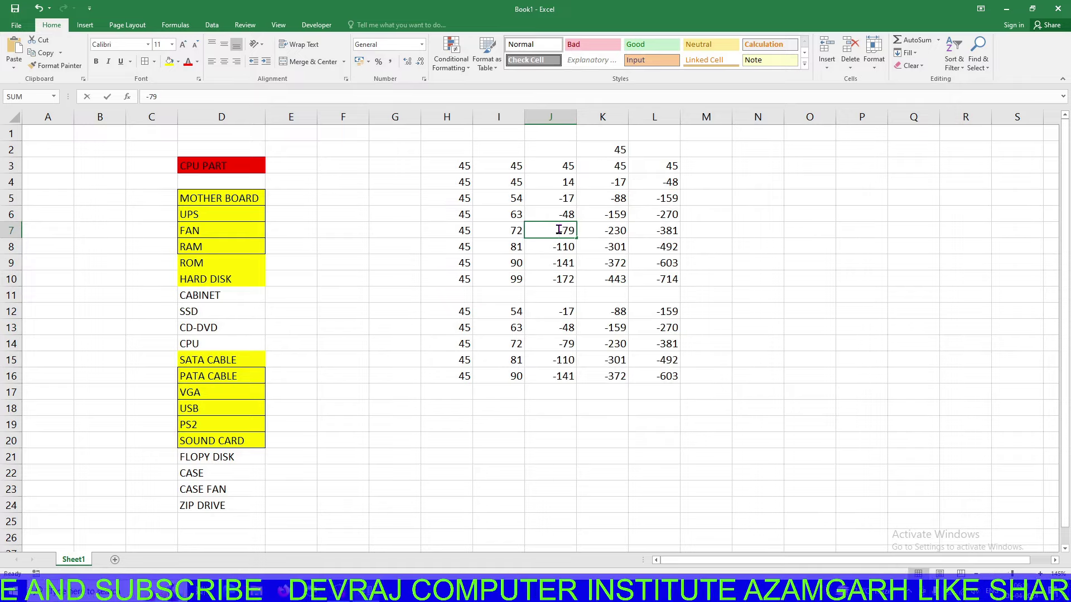
pyautogui.write('=')
pyautogui.click(556, 275)
pyautogui.press('Return')
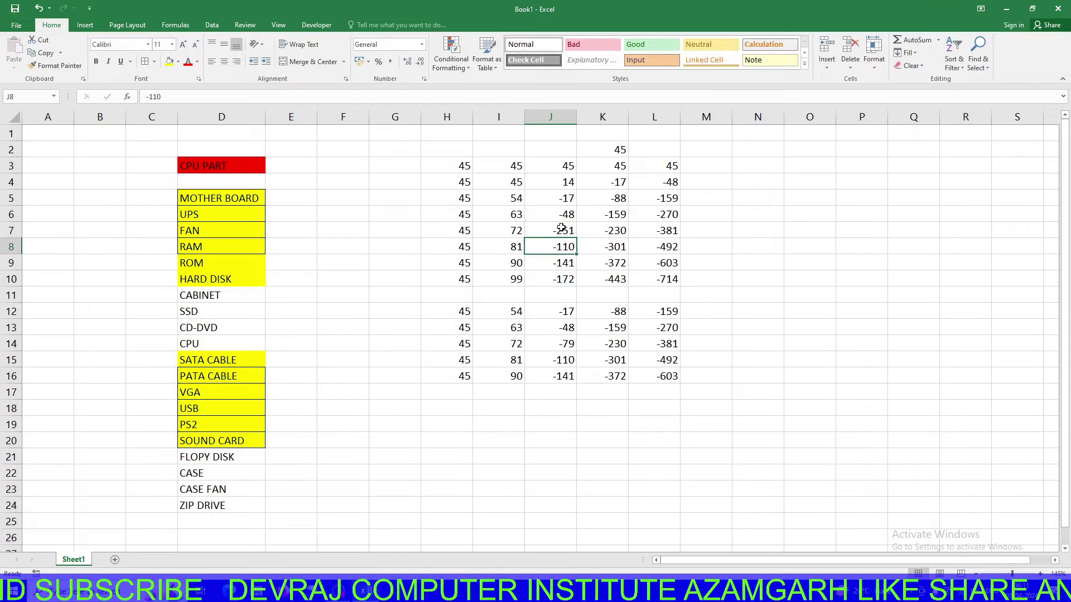
pyautogui.click(561, 229)
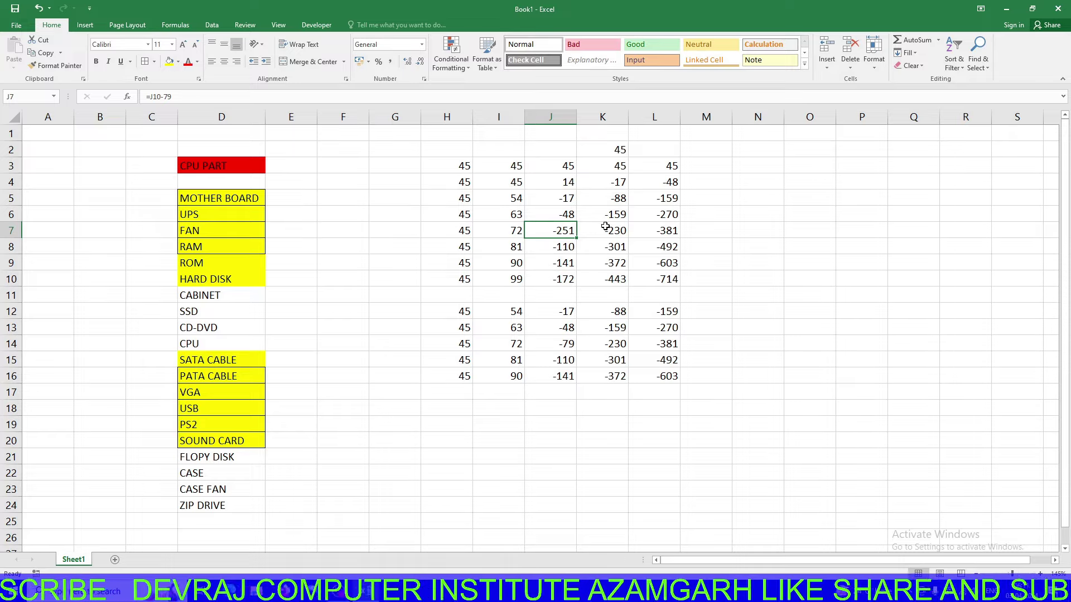
pyautogui.hotkey('ctrl', 'a')
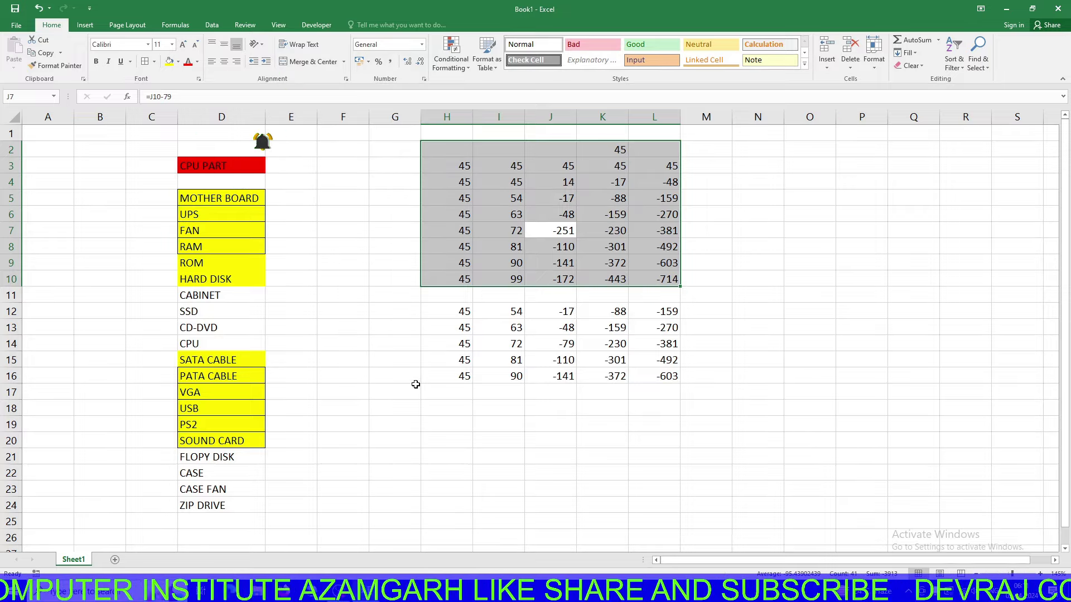
pyautogui.click(445, 327)
# Enter and remove a test 45 in I11, then select the empty row 11
pyautogui.click(492, 298)
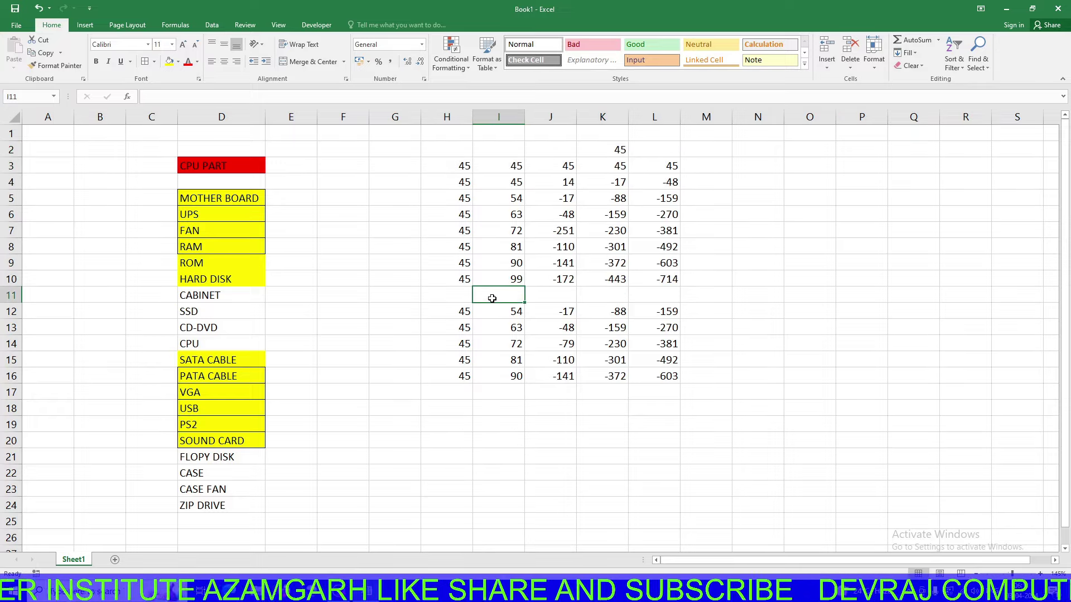
pyautogui.write('45')
pyautogui.press('Return')
pyautogui.click(565, 295)
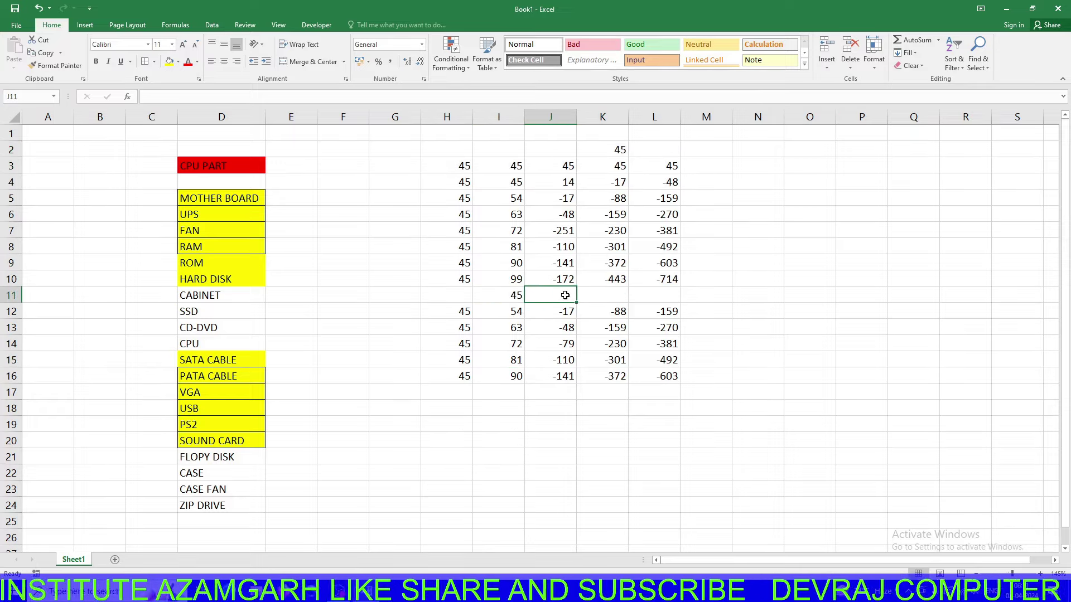
pyautogui.hotkey('ctrl', 'a')
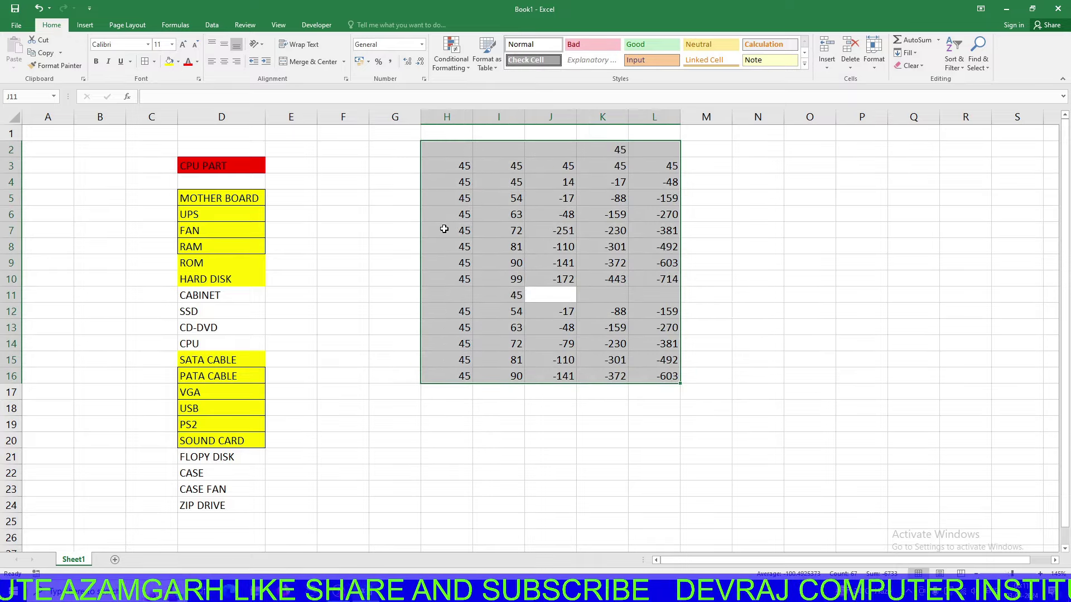
pyautogui.click(517, 297)
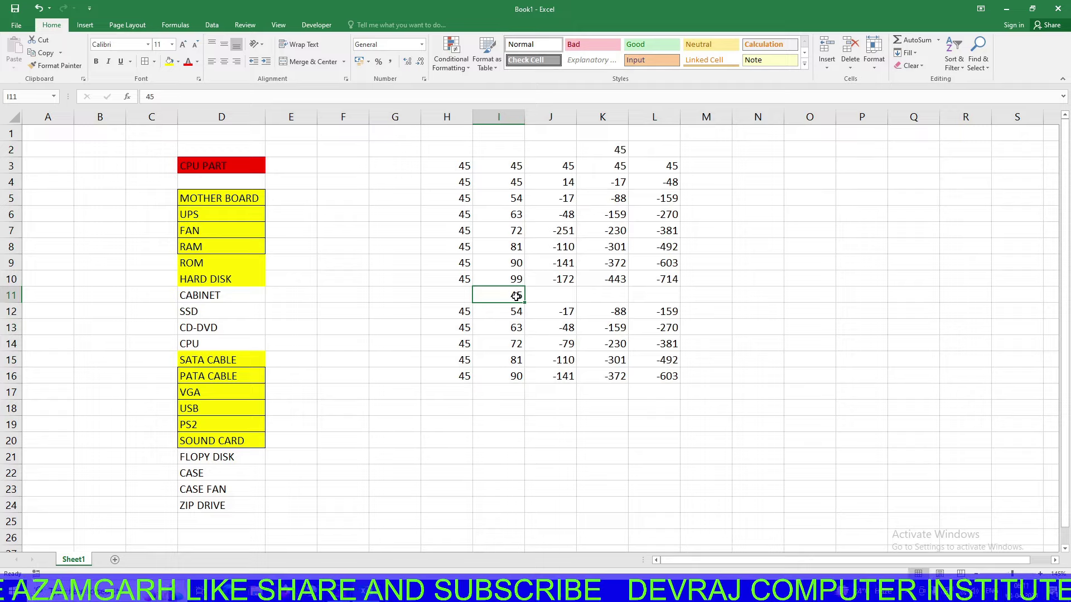
pyautogui.press('Delete')
pyautogui.click(516, 377)
pyautogui.moveTo(450, 295); pyautogui.dragTo(768, 300)
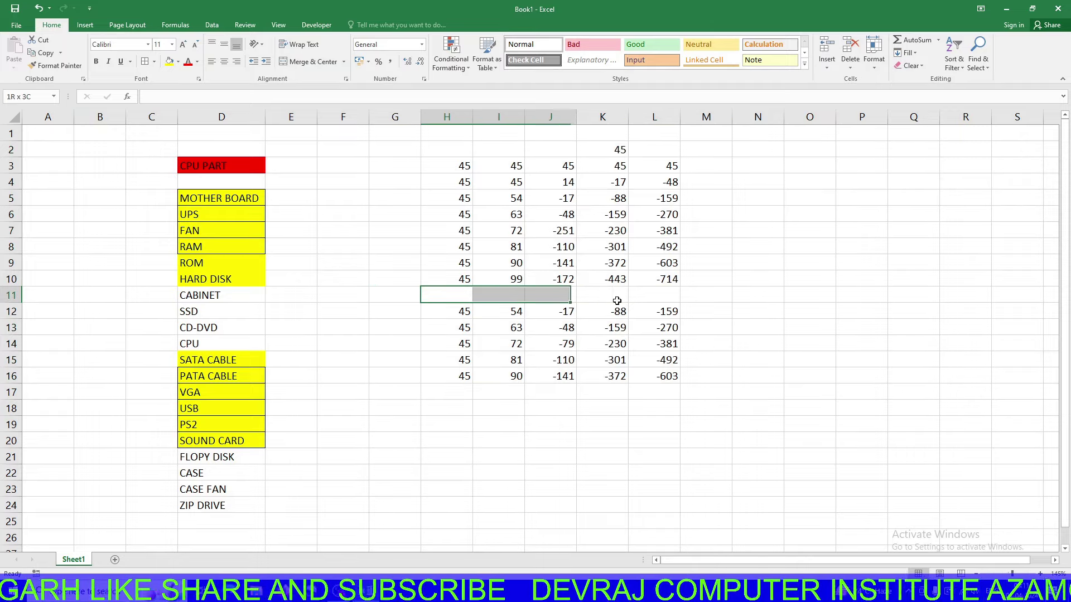
pyautogui.moveTo(768, 301); pyautogui.dragTo(768, 301)
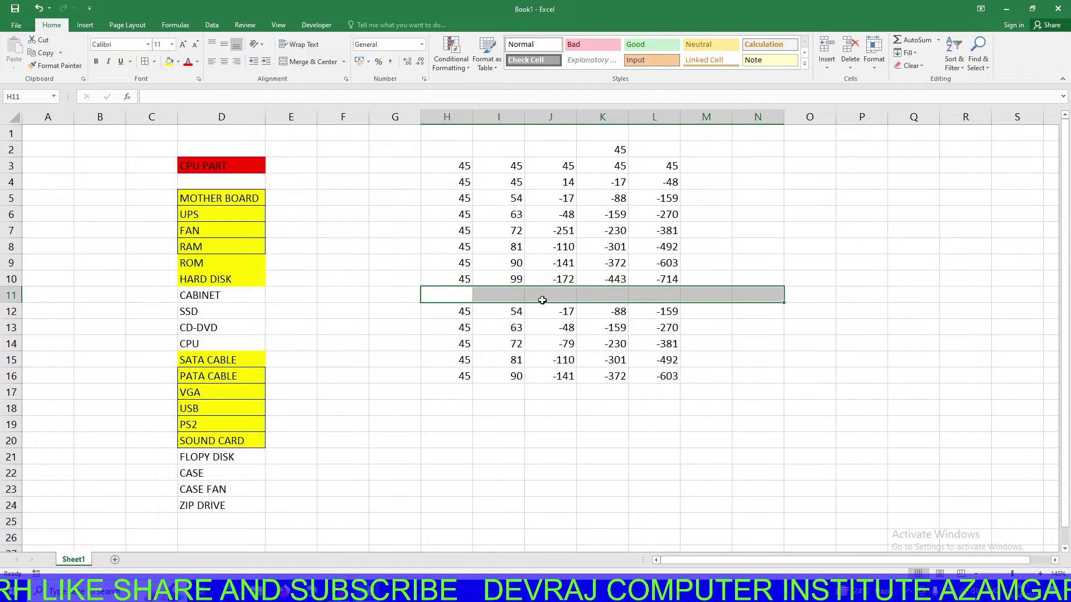
# Select H2:L16 with Ctrl+A and delete every number in it
pyautogui.click(492, 229)
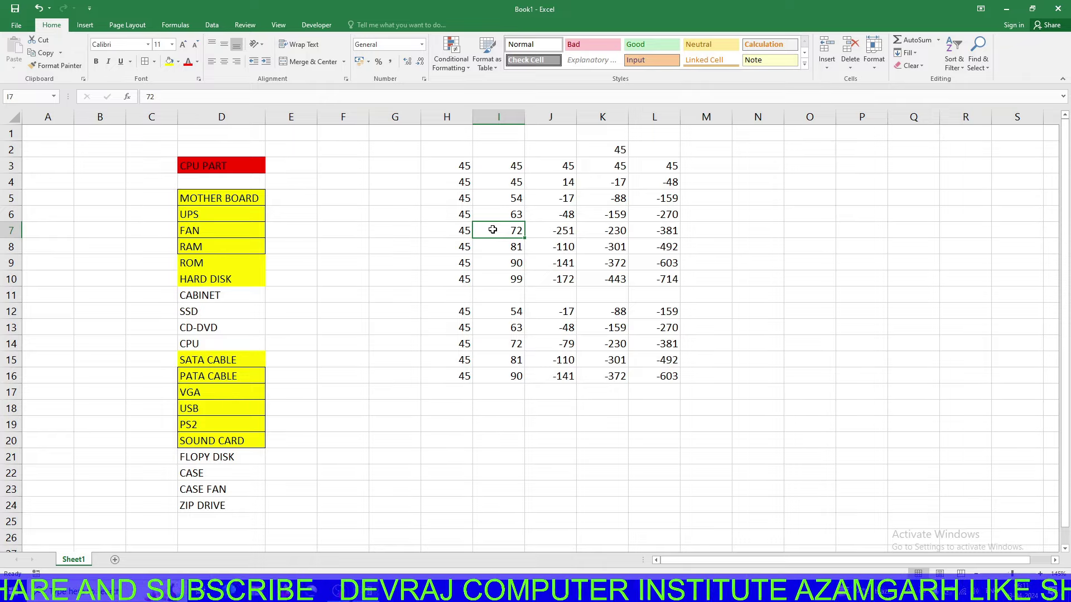
pyautogui.hotkey('ctrl', 'a')
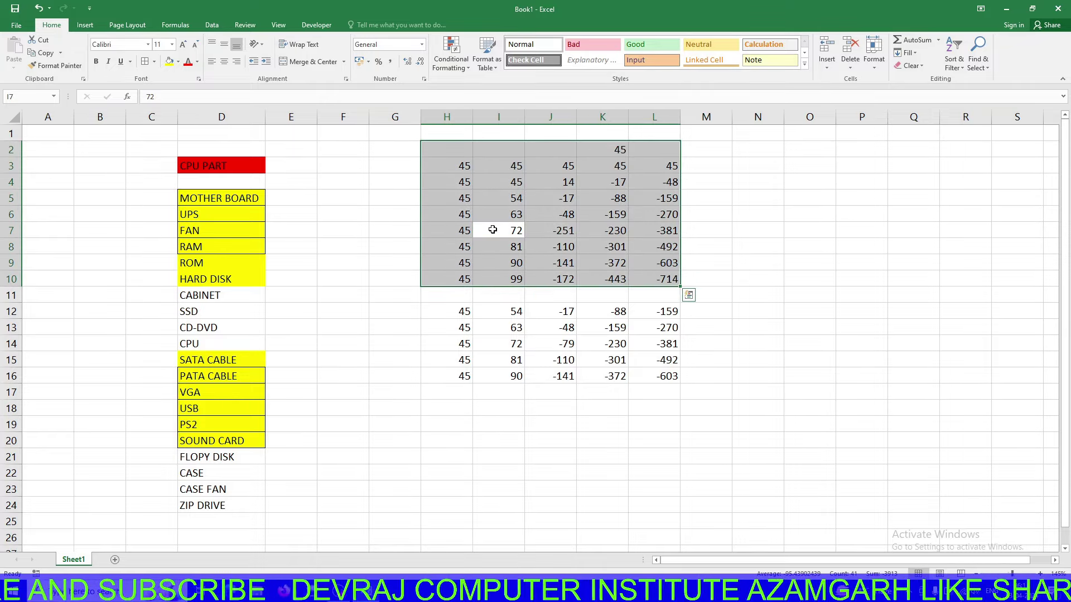
pyautogui.press('Return')
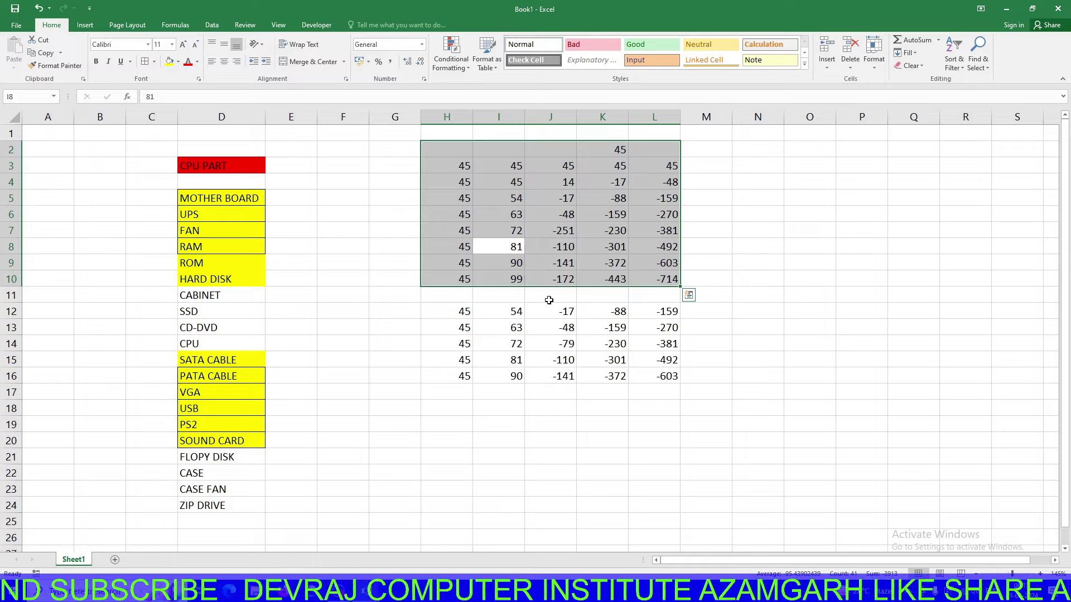
pyautogui.click(549, 296)
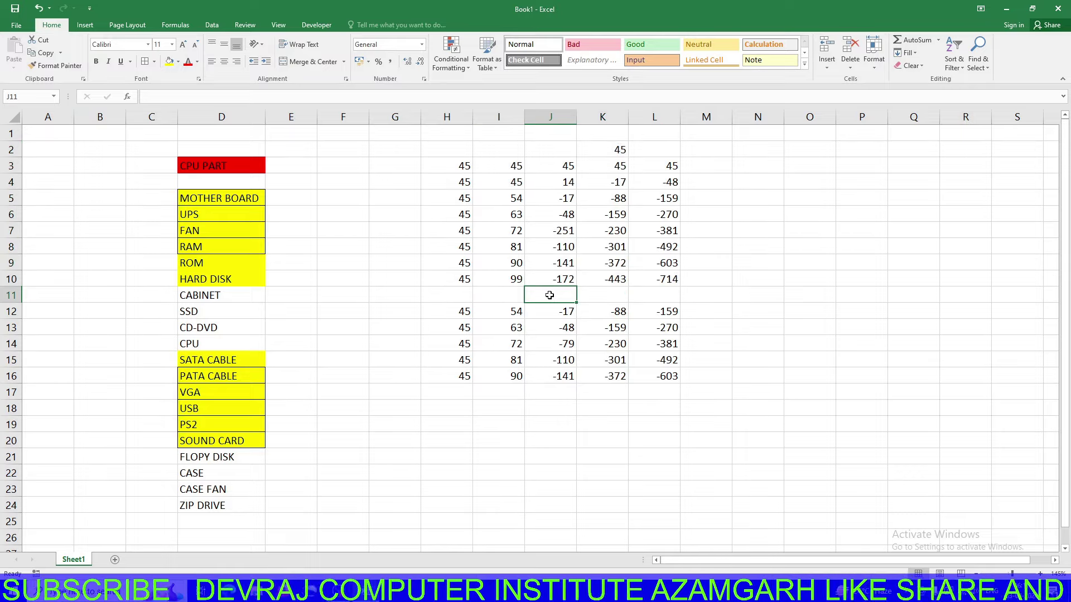
pyautogui.hotkey('ctrl', 'a')
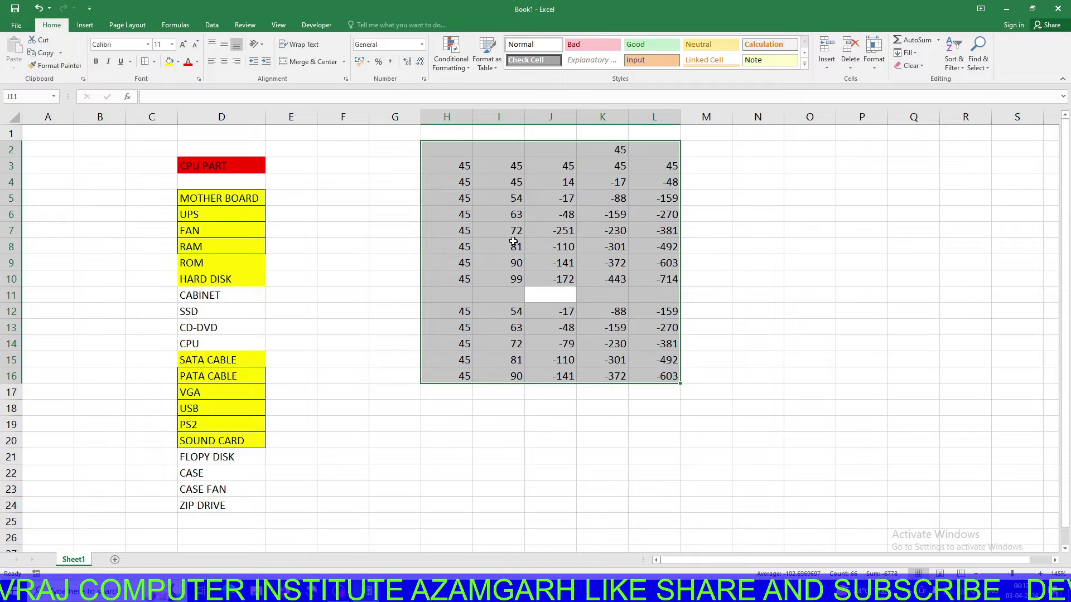
pyautogui.press('Delete')
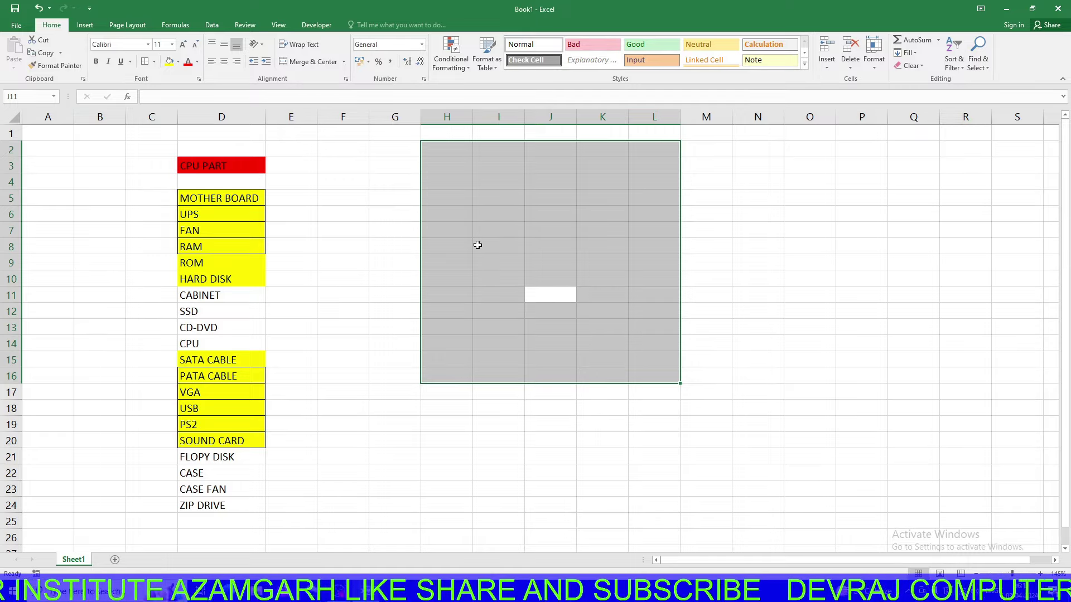
pyautogui.click(399, 215)
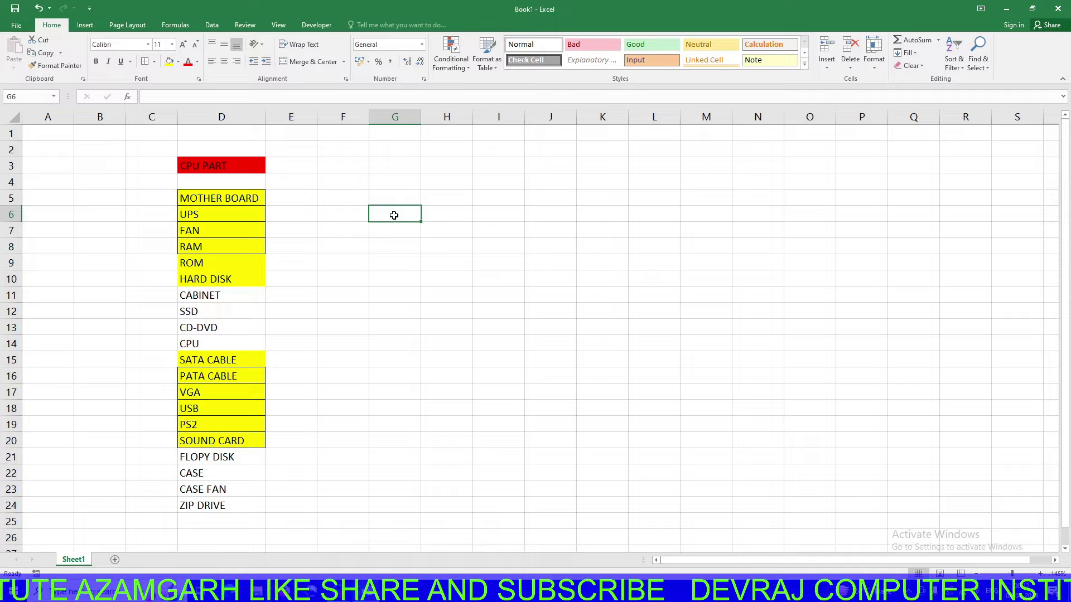
pyautogui.click(459, 214)
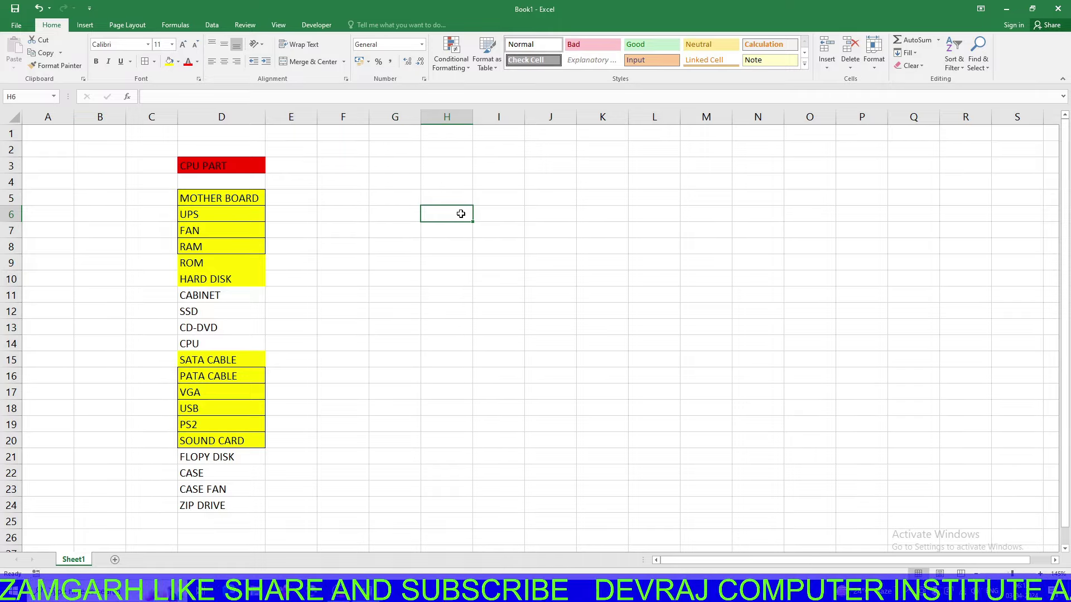
pyautogui.write('=')
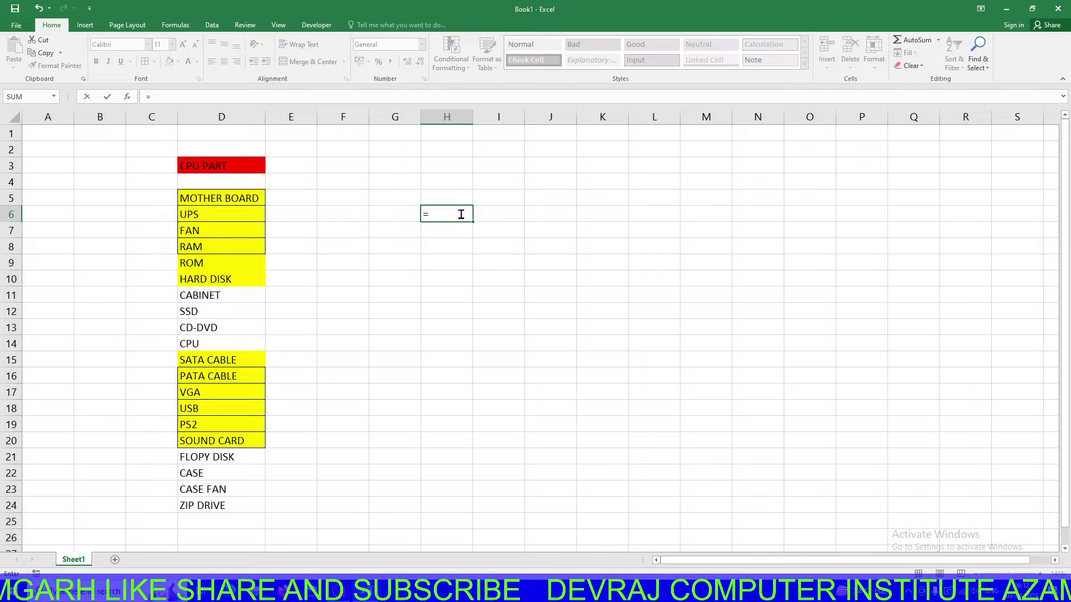
pyautogui.write('SQRT')
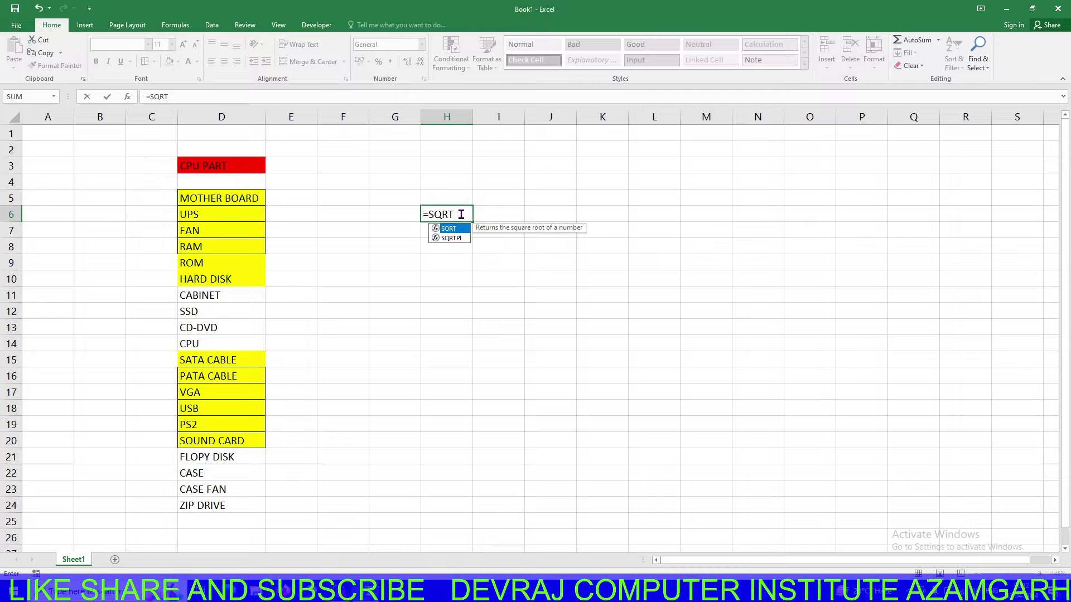
pyautogui.write('(')
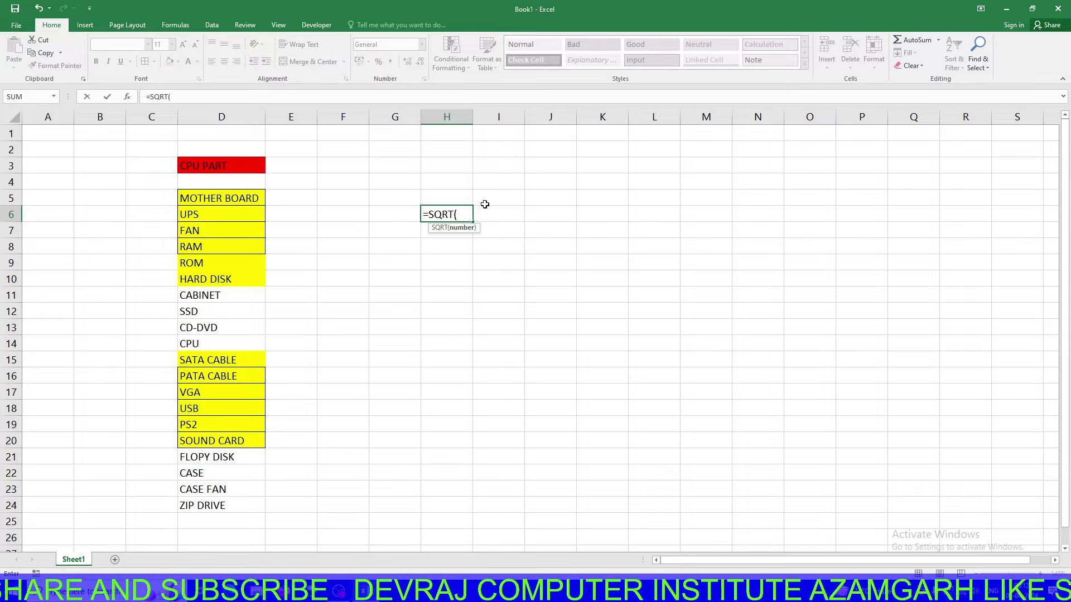
pyautogui.write('144')
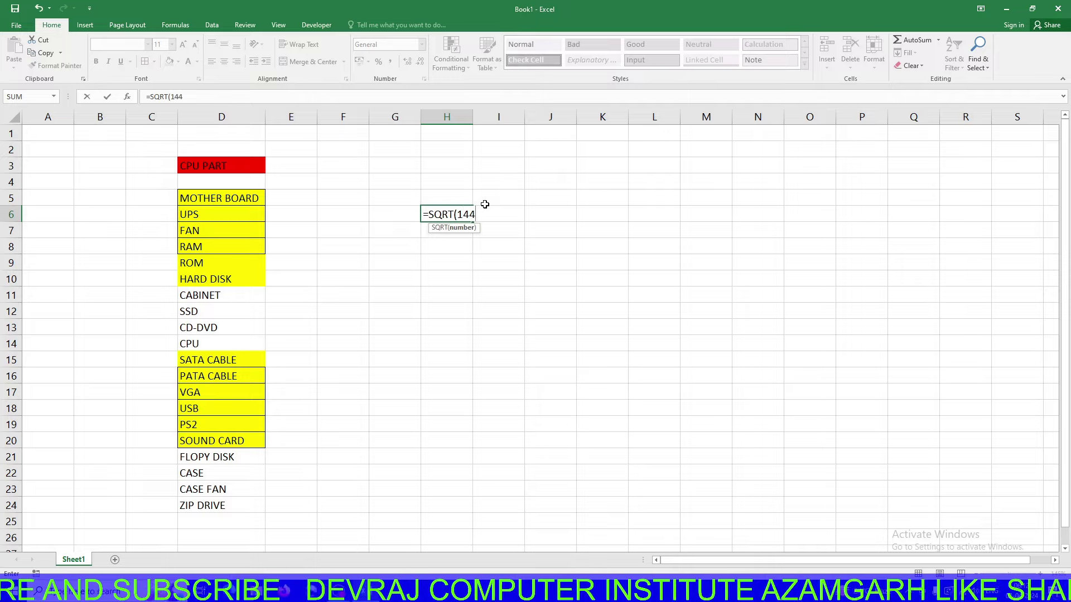
pyautogui.write(')')
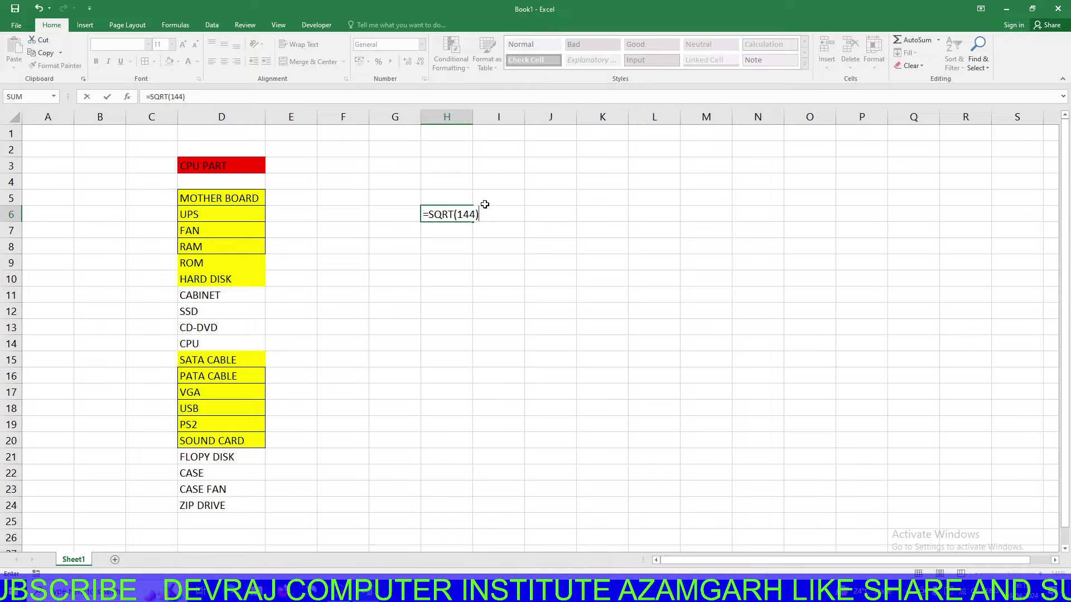
pyautogui.press('Return')
pyautogui.click(439, 215)
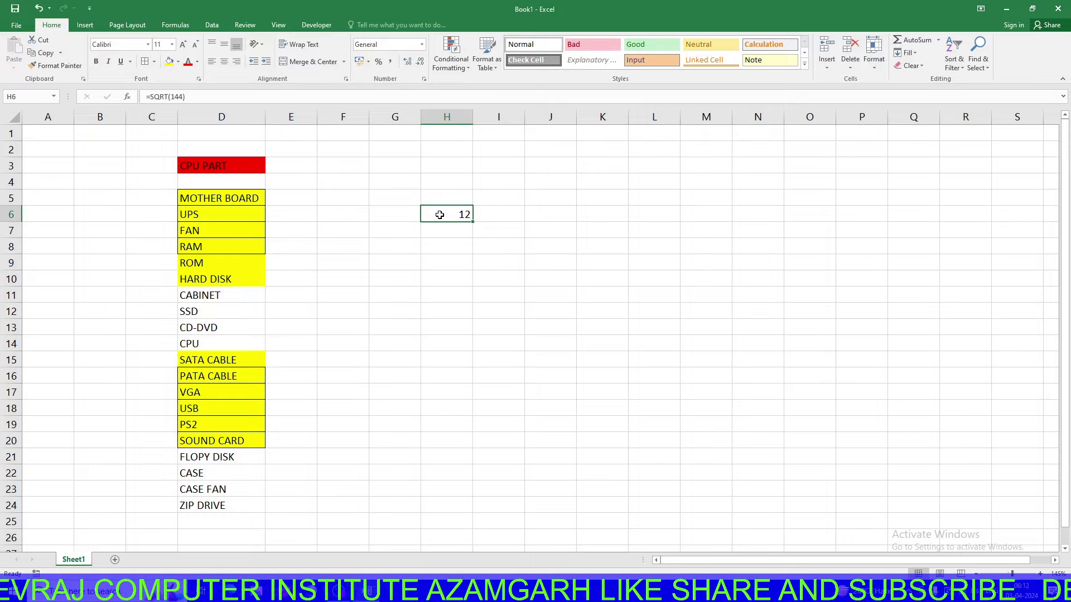
pyautogui.press('Delete')
pyautogui.click(521, 266)
pyautogui.click(456, 184)
# Enter 12 in H4 and 32 in H5
pyautogui.write('12')
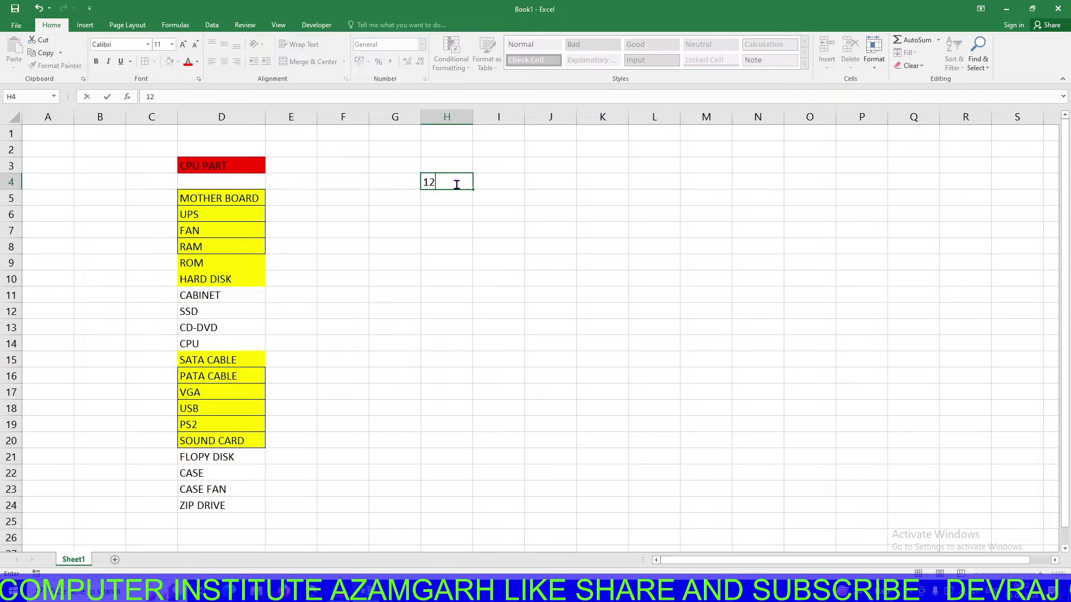
pyautogui.press('Return')
pyautogui.write('32')
pyautogui.press('Return')
# Enter =PRODUCT(H4:H5) in I8 to get 384 and check the formula
pyautogui.click(497, 248)
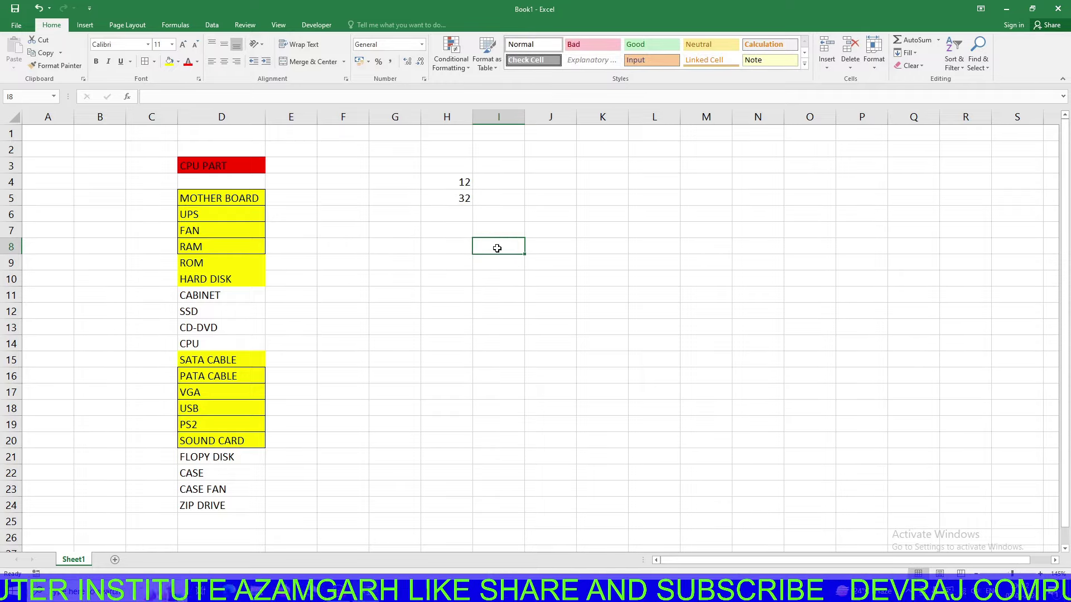
pyautogui.write('=')
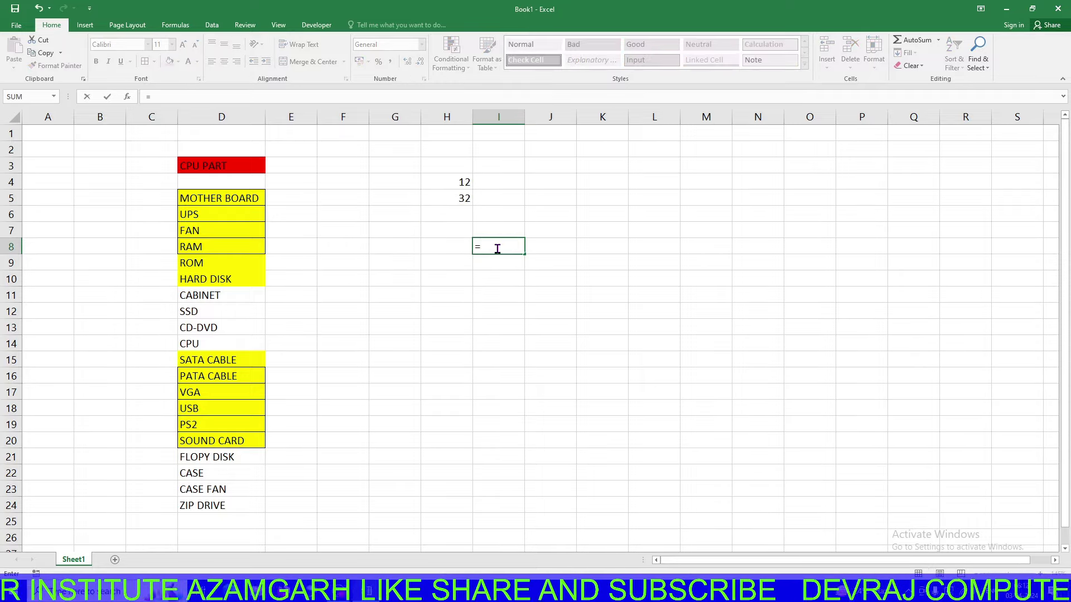
pyautogui.write('prod')
pyautogui.press('Tab')
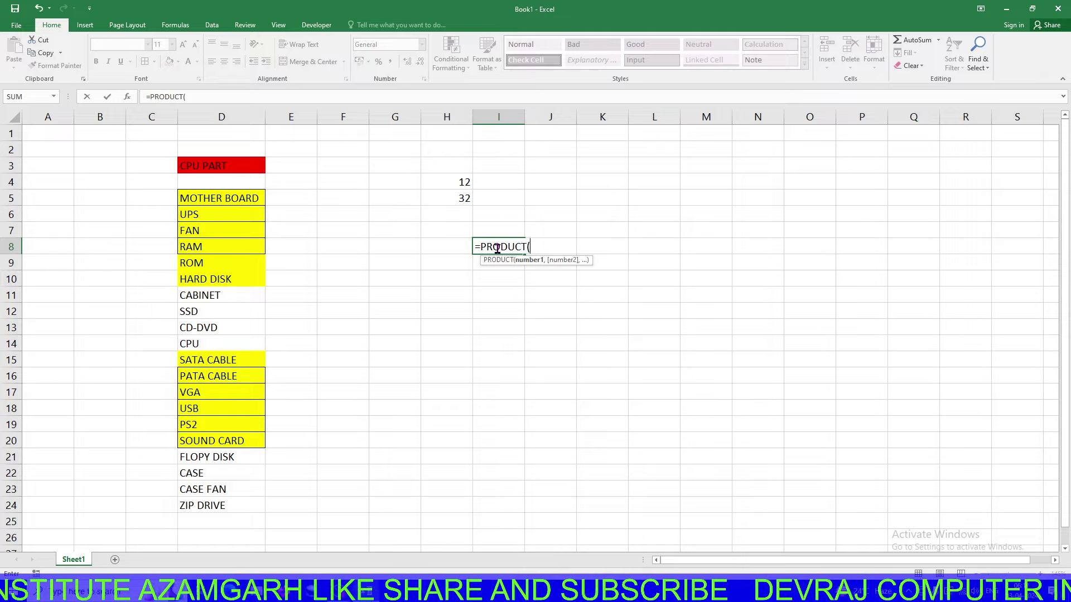
pyautogui.moveTo(453, 180); pyautogui.dragTo(450, 200)
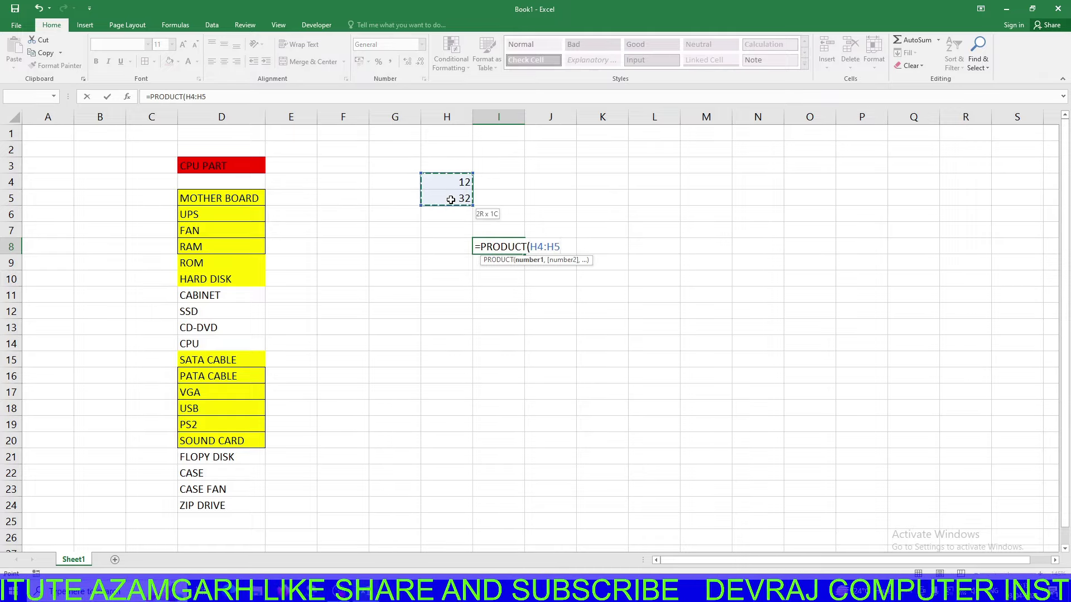
pyautogui.press('Return')
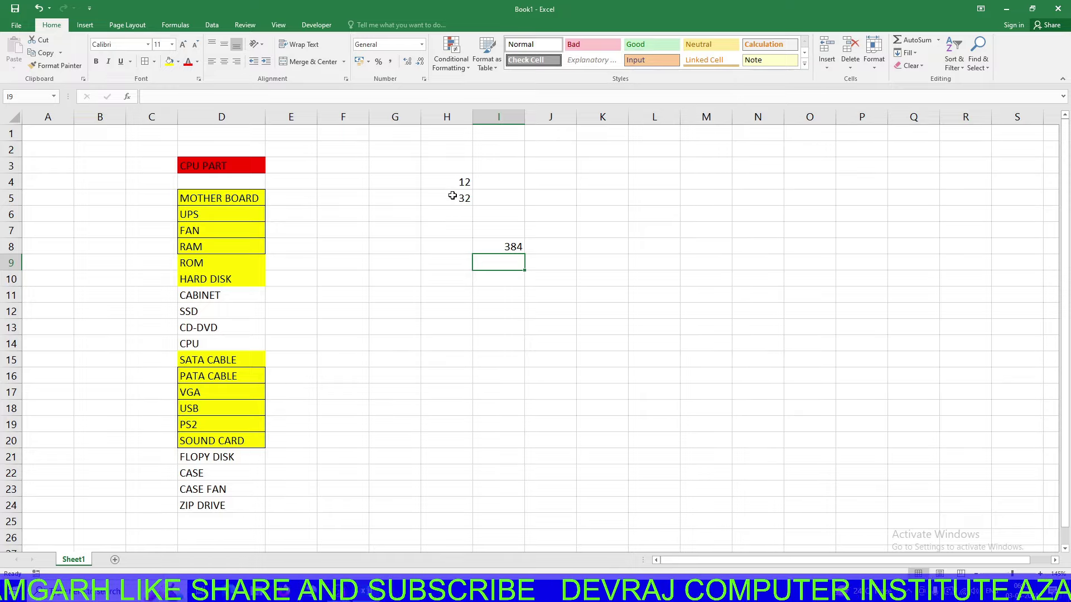
pyautogui.click(498, 245)
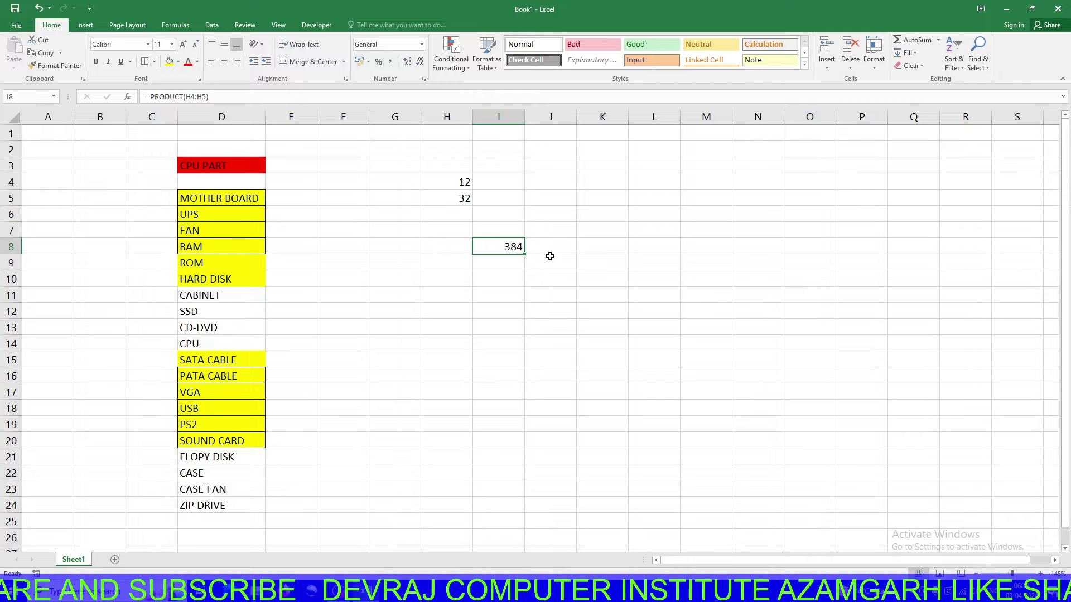
pyautogui.moveTo(411, 167); pyautogui.dragTo(538, 273)
# Clear 12, 32 and 384, and enter =PI() in I6 showing 3.14159
pyautogui.press('Delete')
pyautogui.click(518, 215)
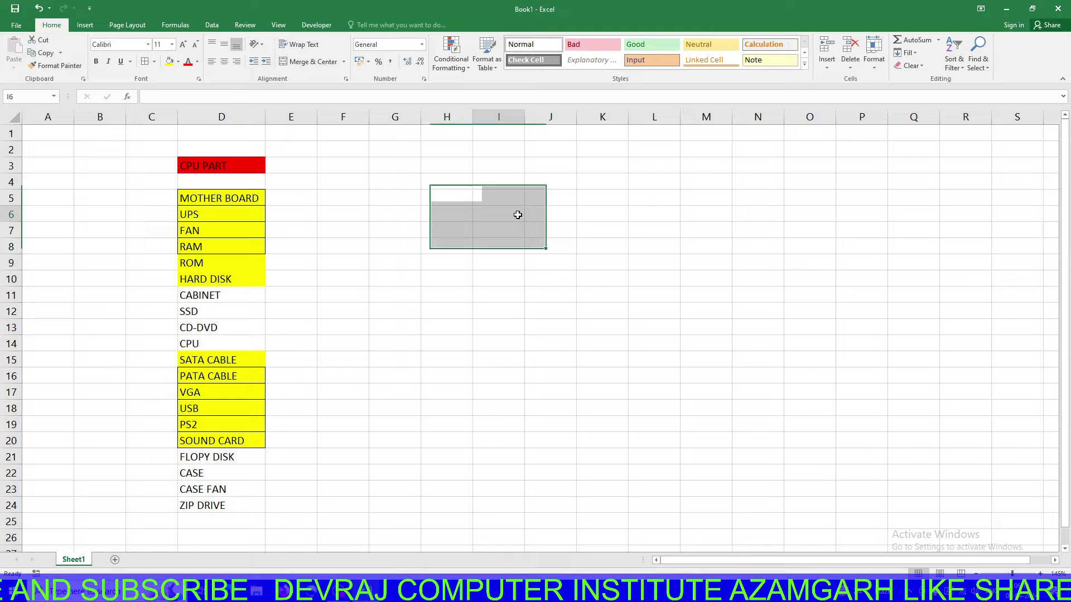
pyautogui.write('=')
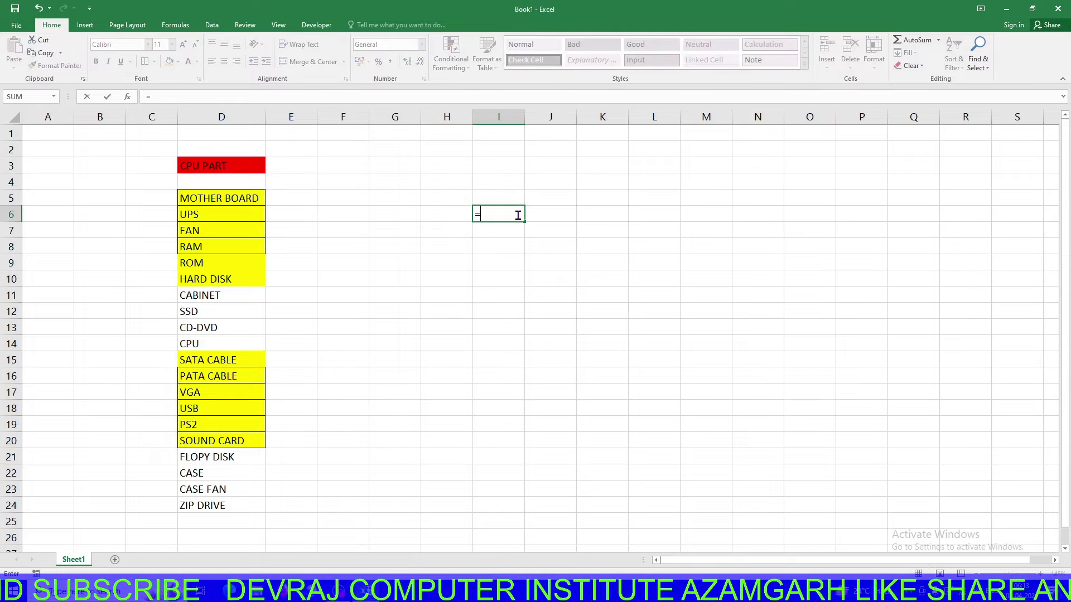
pyautogui.write('PI')
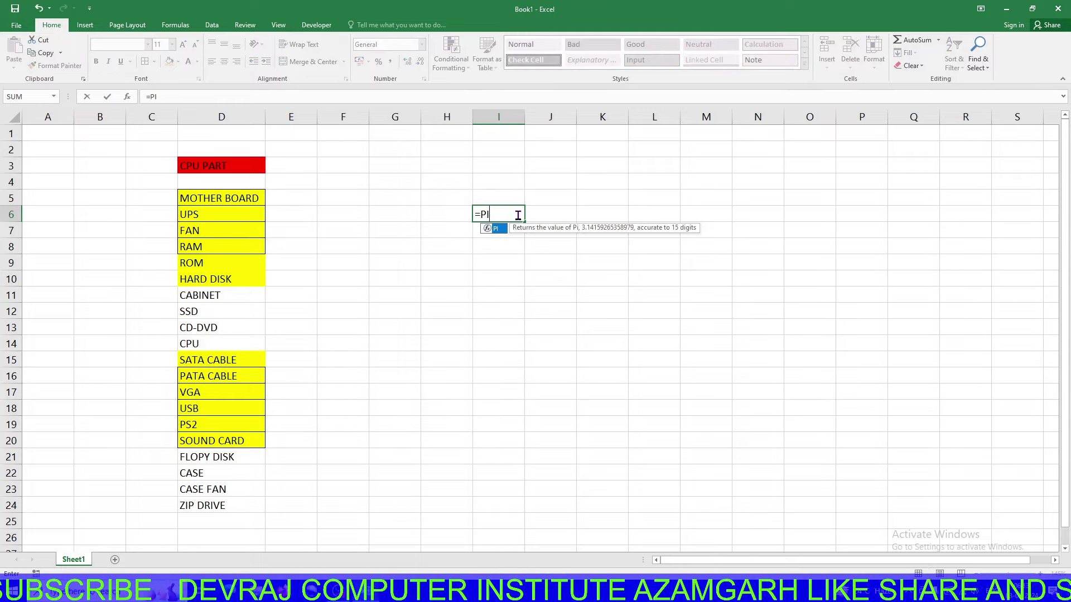
pyautogui.write('()')
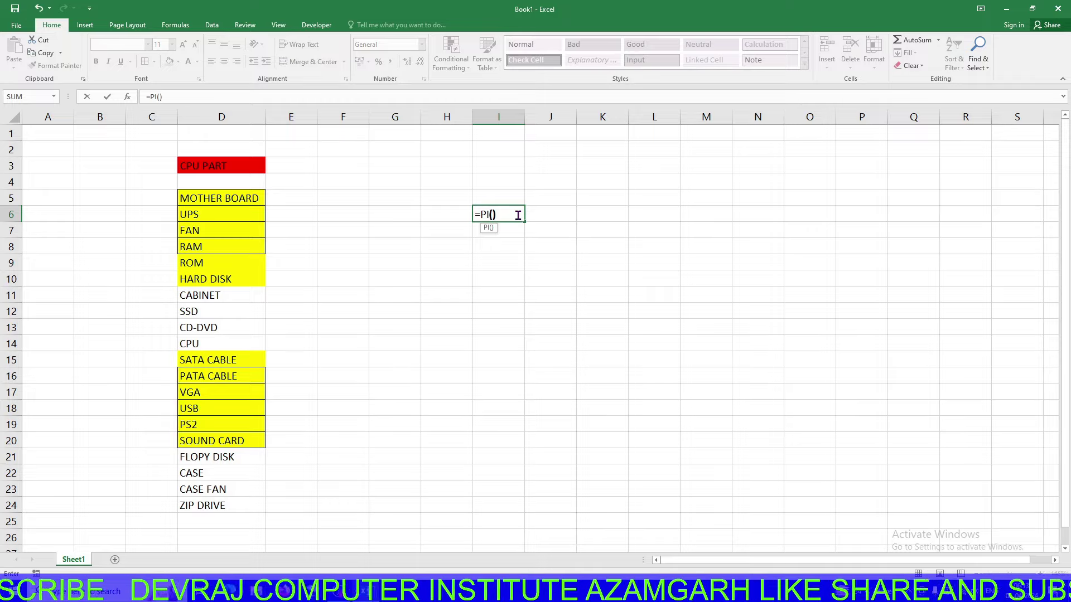
pyautogui.press('Return')
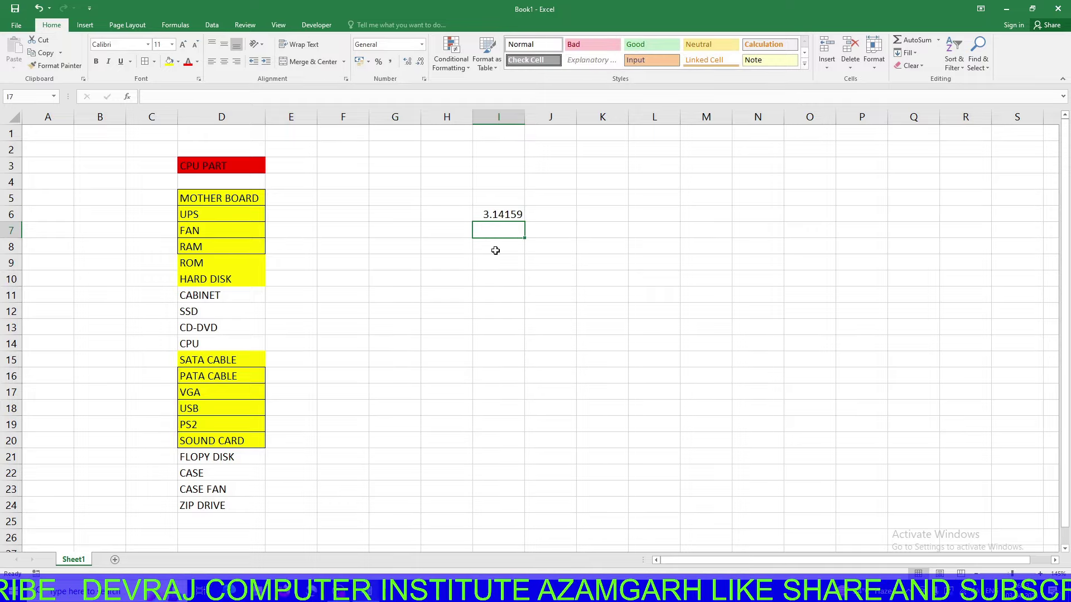
pyautogui.click(493, 213)
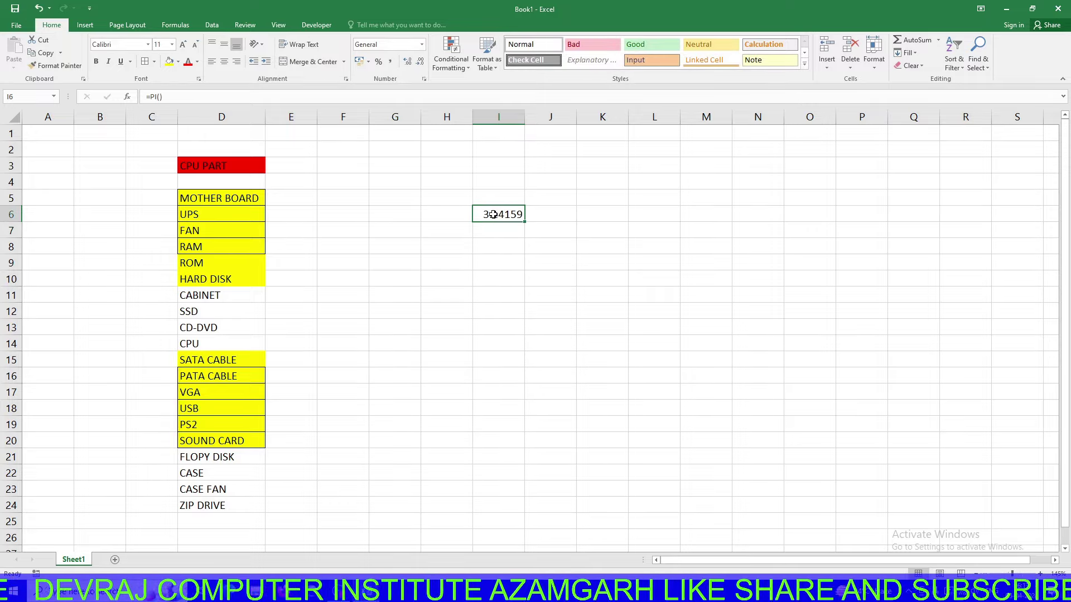
# Enter =PI() in J8 as well and check its formula
pyautogui.click(568, 248)
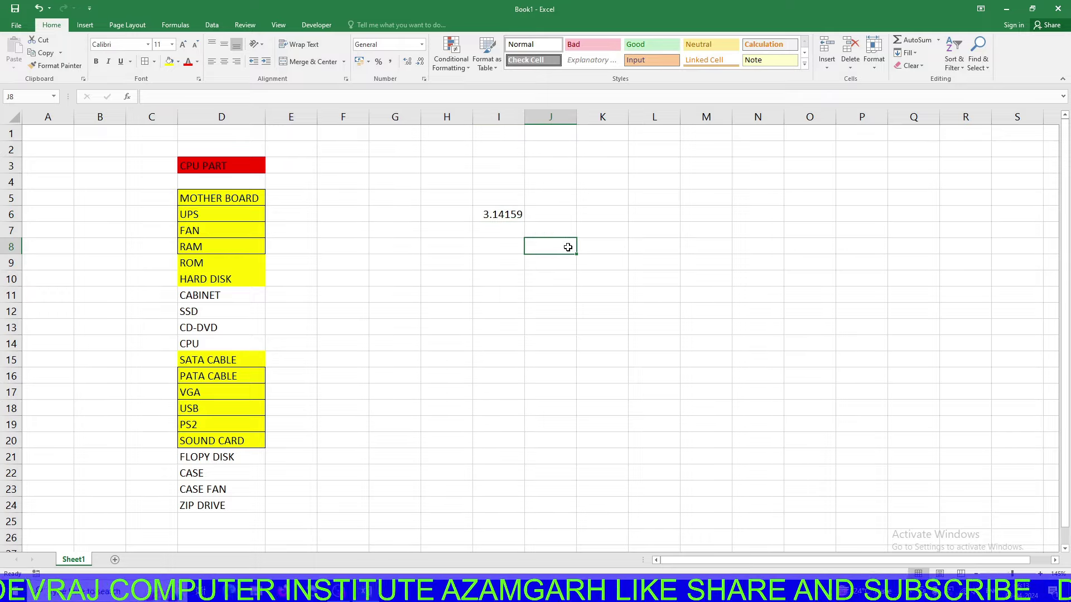
pyautogui.write('=PI(')
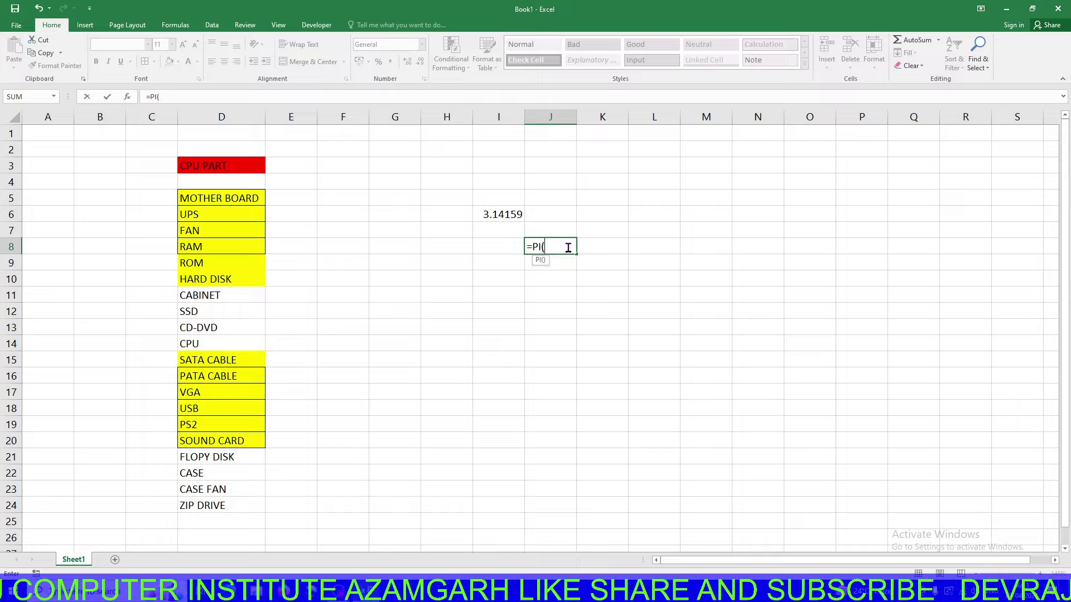
pyautogui.write(')')
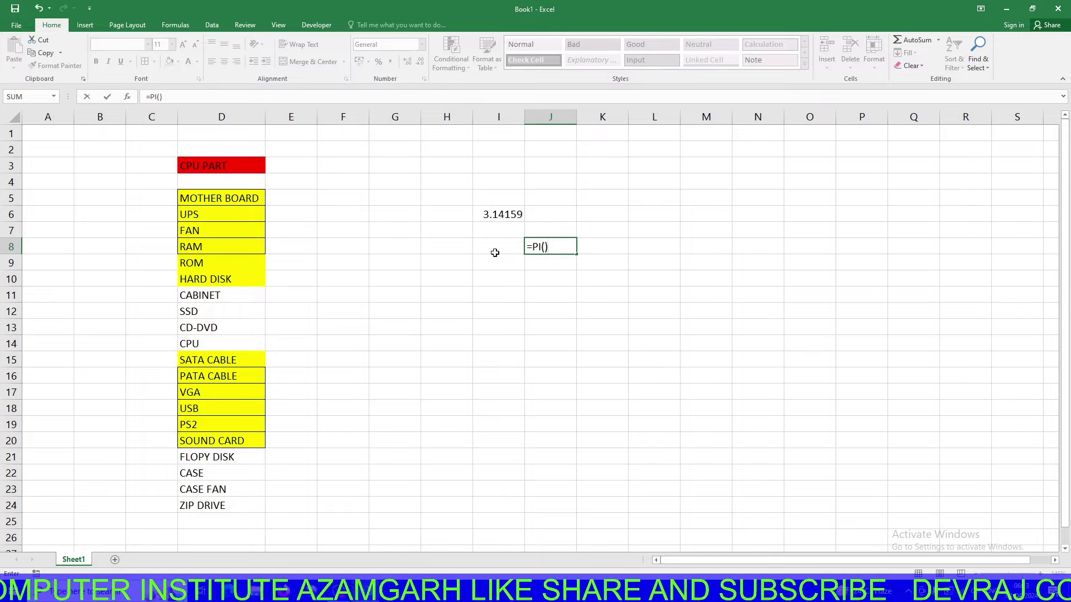
pyautogui.press('Return')
pyautogui.click(553, 247)
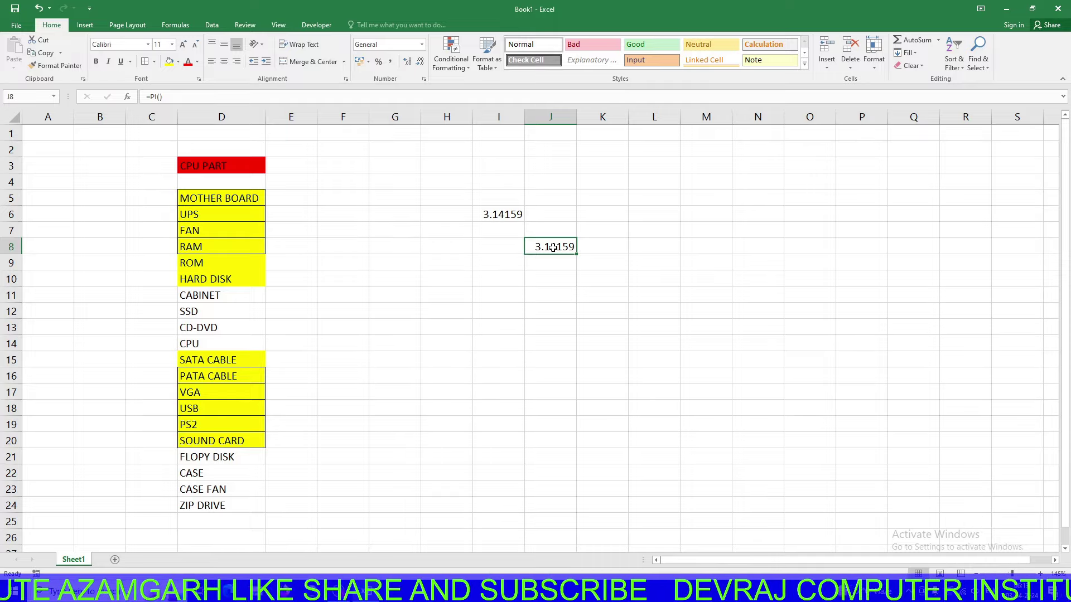
# Clear the pi values in H4:J9 and enter =POWER(5,2) in H6, which returns 25
pyautogui.moveTo(447, 181); pyautogui.dragTo(554, 258)
pyautogui.press('Delete')
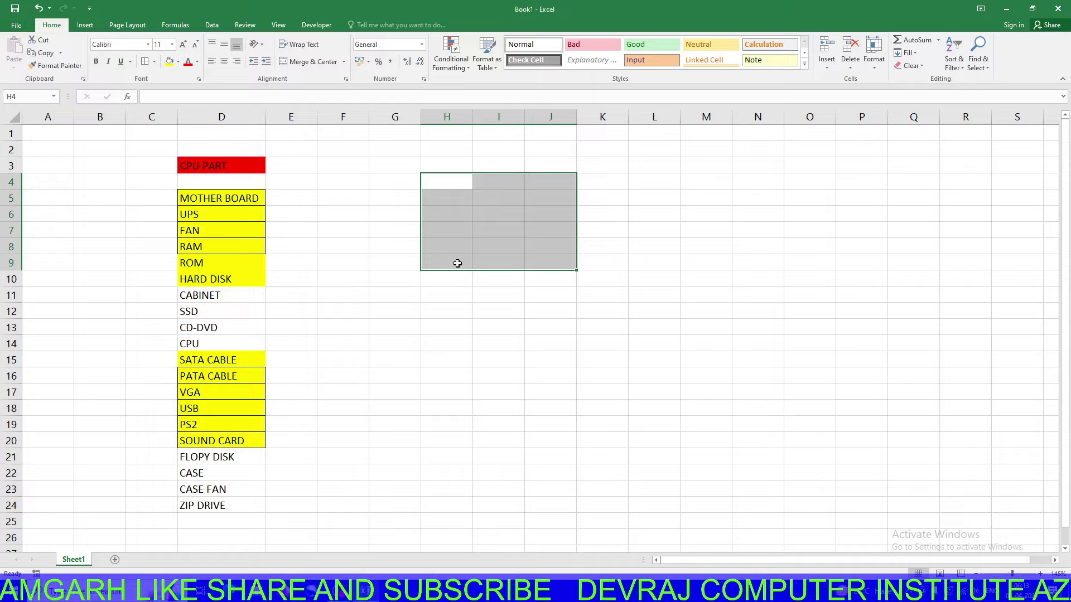
pyautogui.click(439, 219)
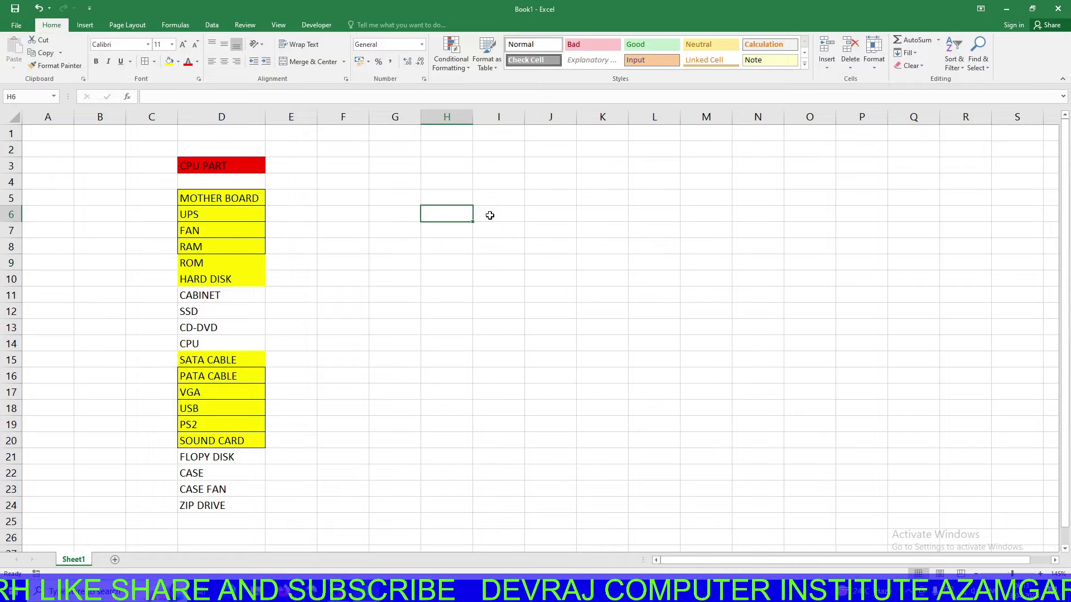
pyautogui.write('=')
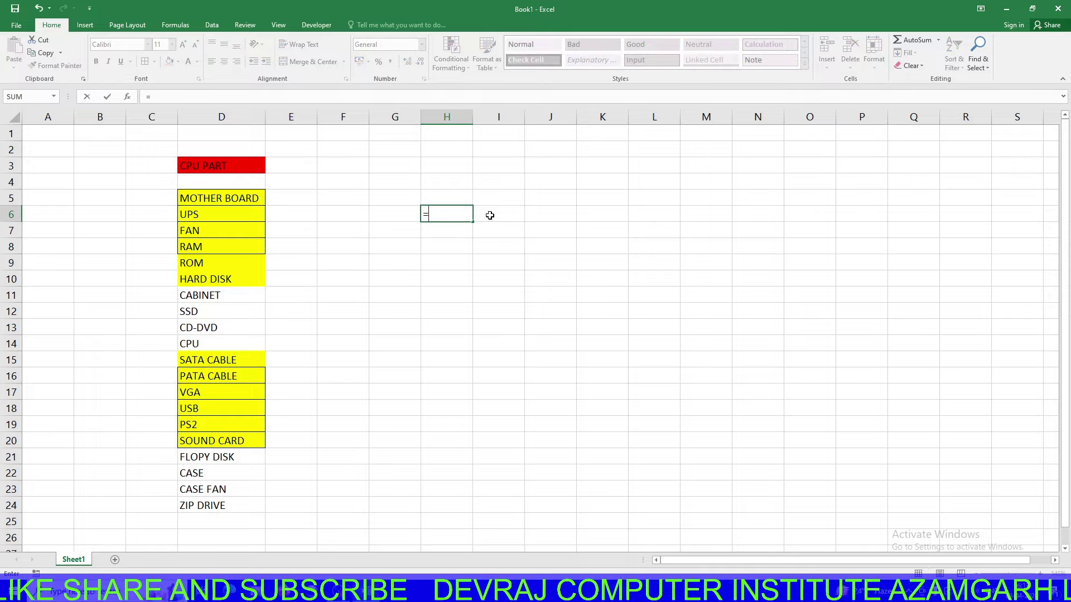
pyautogui.write('POWE')
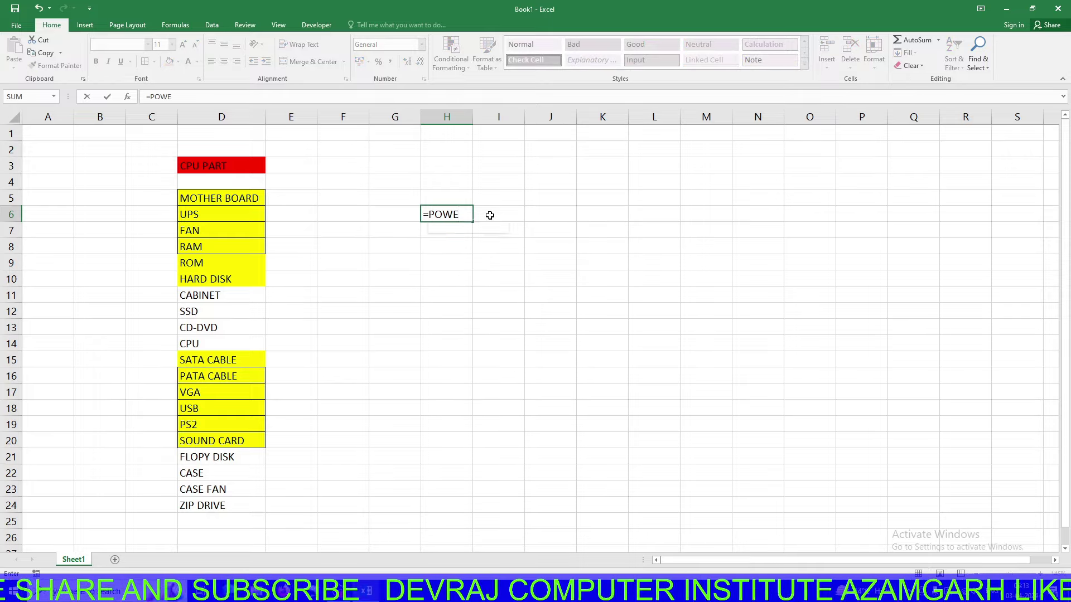
pyautogui.write('R(')
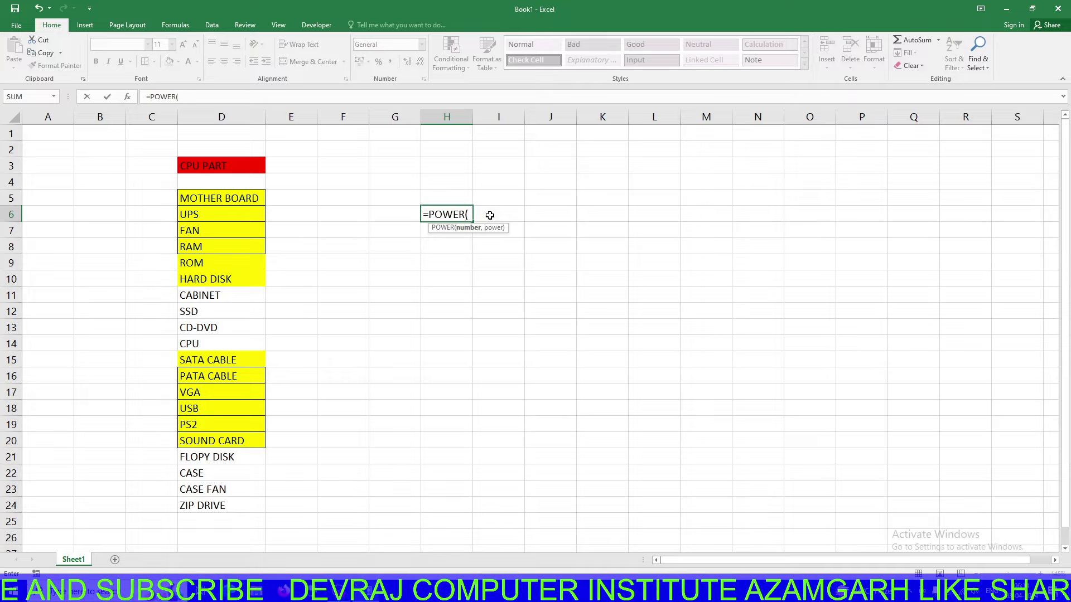
pyautogui.write('5555555')
pyautogui.press('BackSpace')
pyautogui.press('BackSpace')
pyautogui.press('BackSpace')
pyautogui.press('BackSpace')
pyautogui.press('BackSpace')
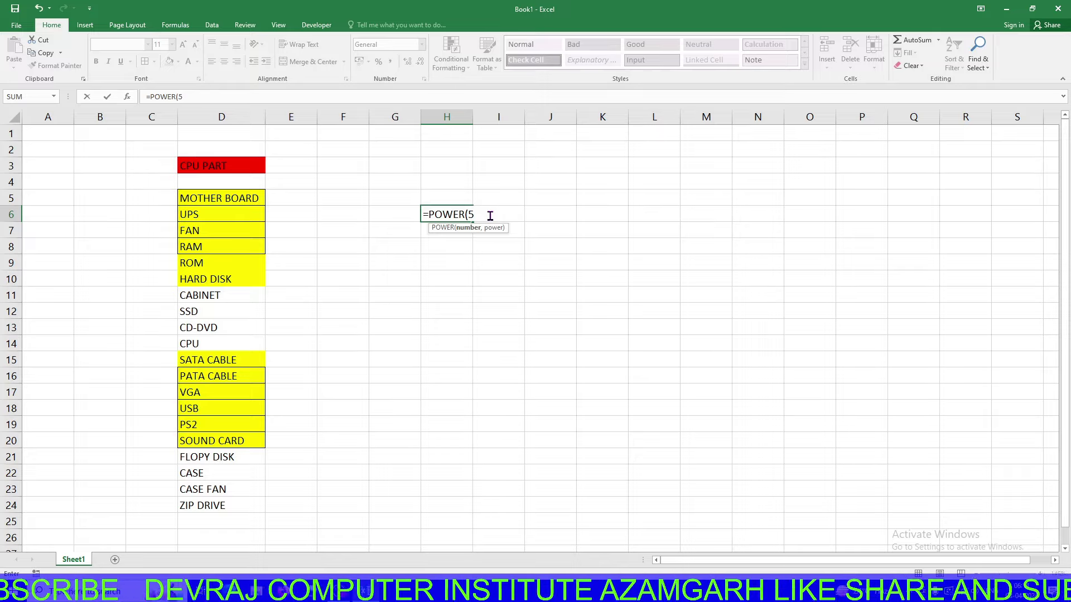
pyautogui.write(',2')
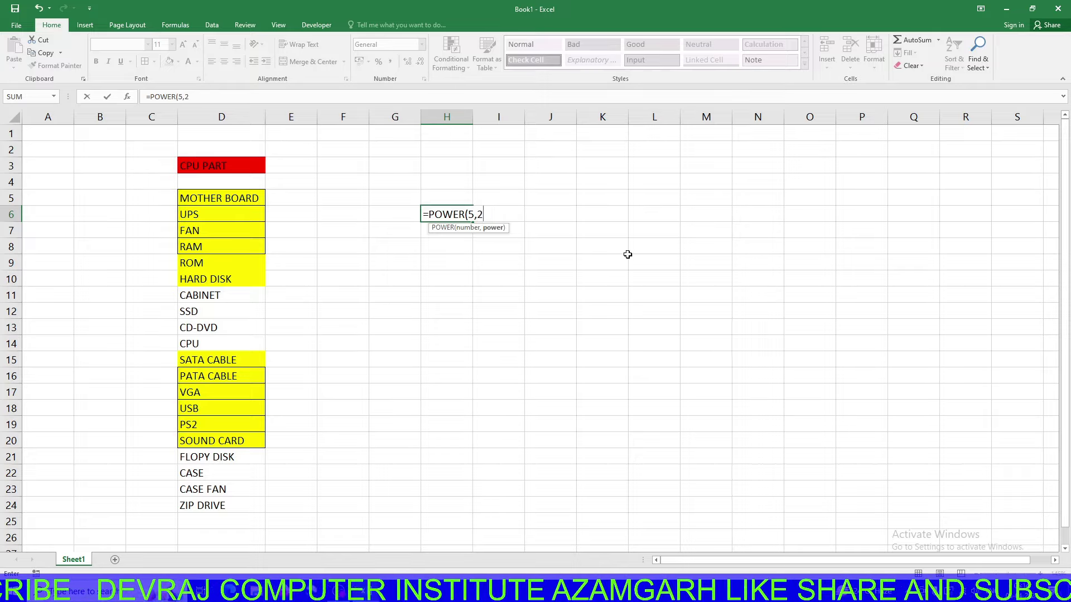
pyautogui.write(')')
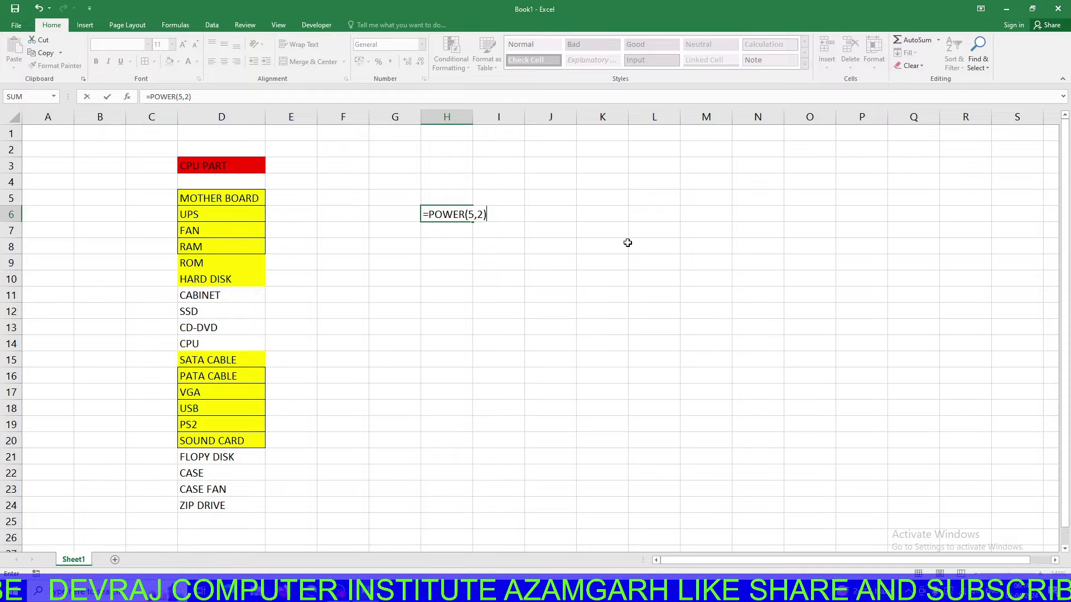
pyautogui.press('Return')
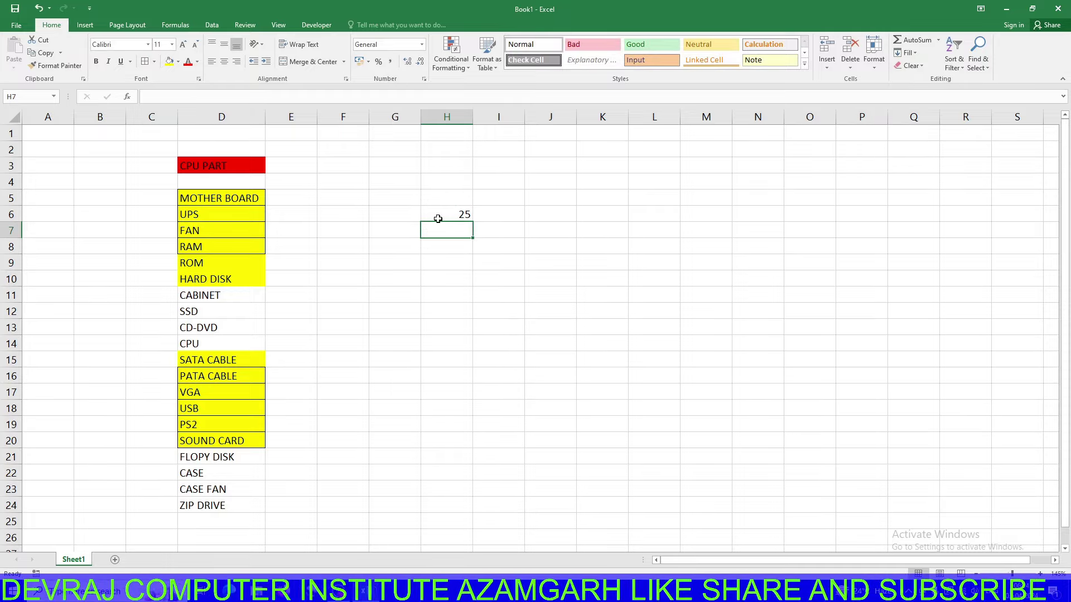
pyautogui.click(440, 217)
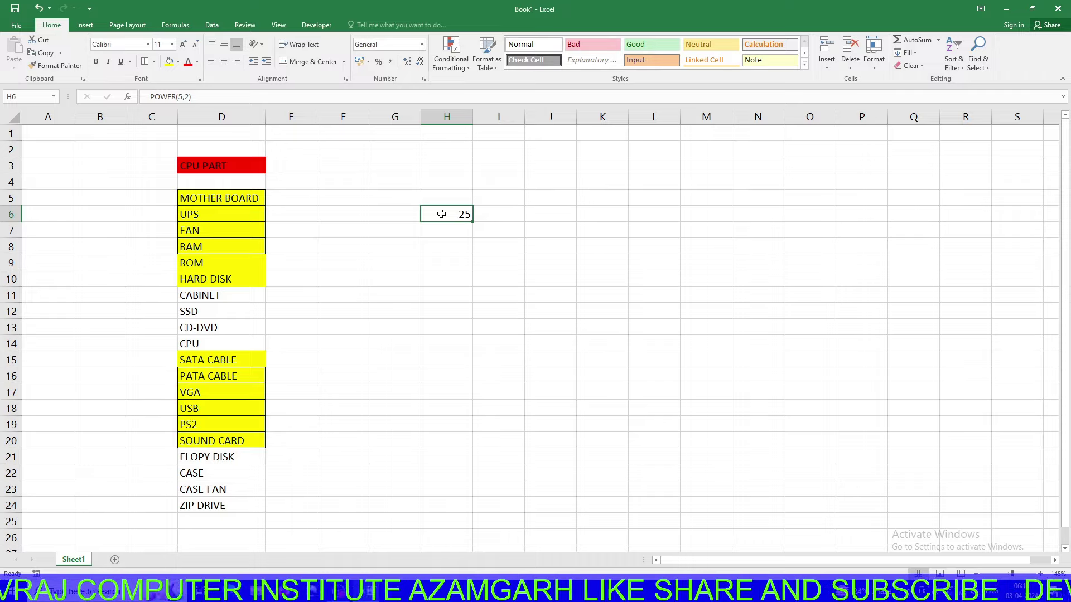
pyautogui.doubleClick(441, 214)
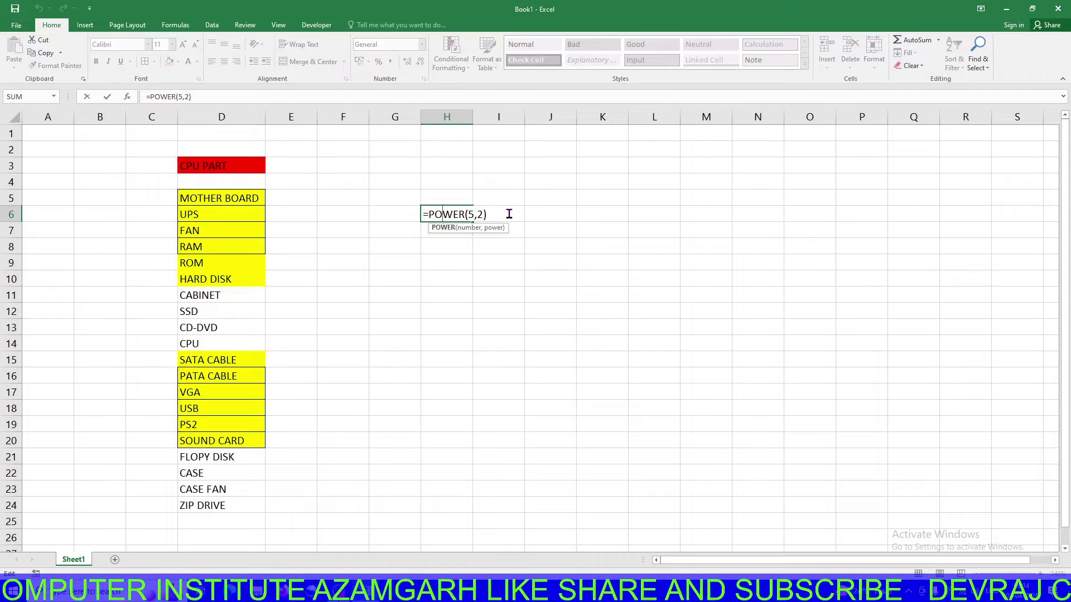
pyautogui.press('Return')
pyautogui.scroll(4, 521, 222)
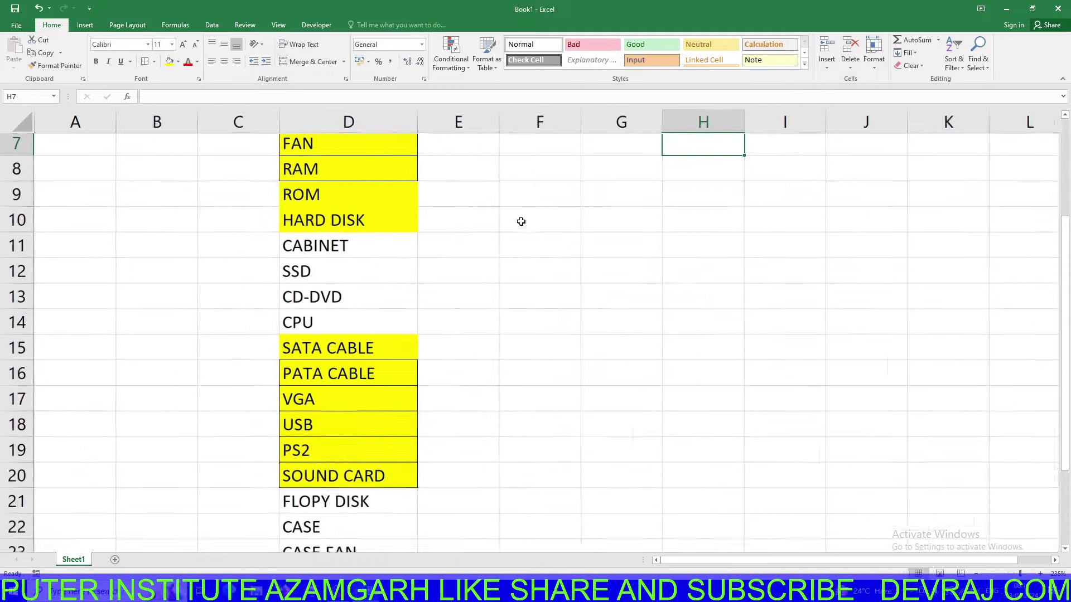
pyautogui.scroll(2, 731, 282)
pyautogui.doubleClick(724, 276)
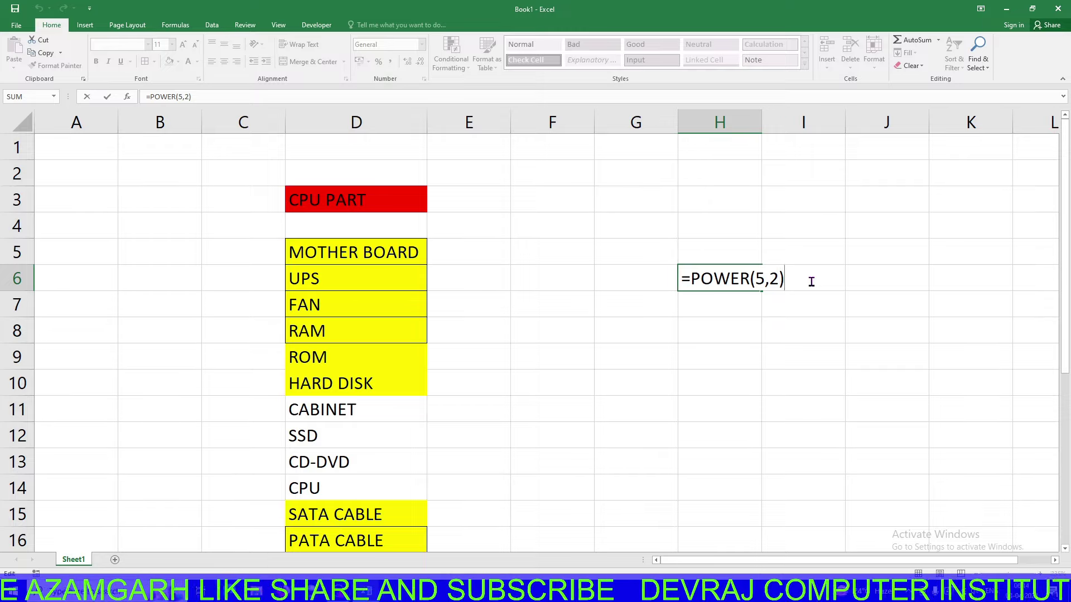
pyautogui.press('Return')
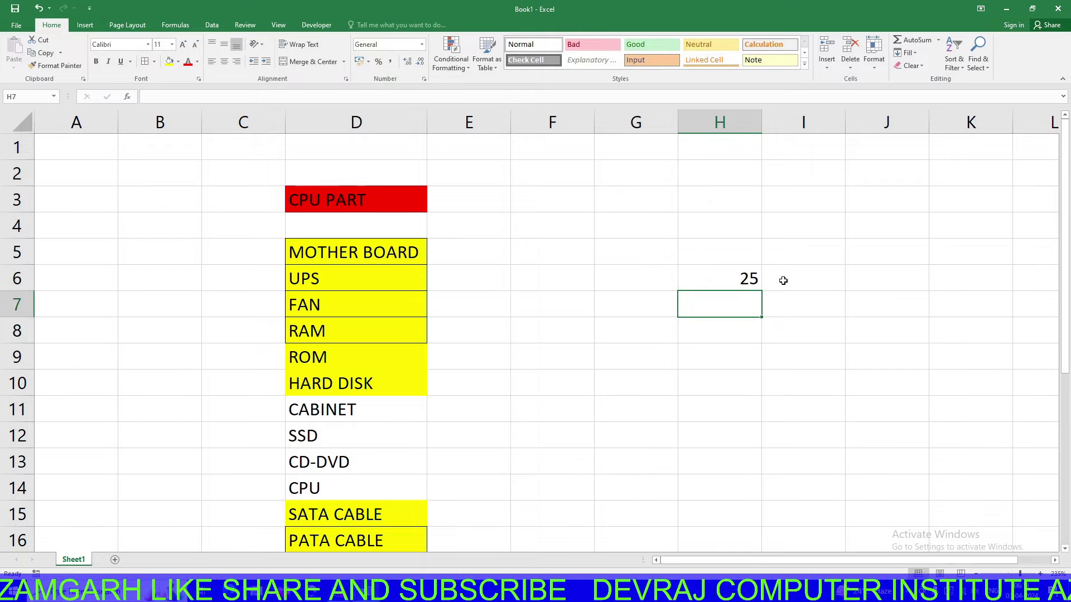
pyautogui.click(749, 279)
# Delete the 25 from H6, then enter =ROMAN(99) in F4 to get XCIX and clear it
pyautogui.press('Delete')
pyautogui.click(569, 171)
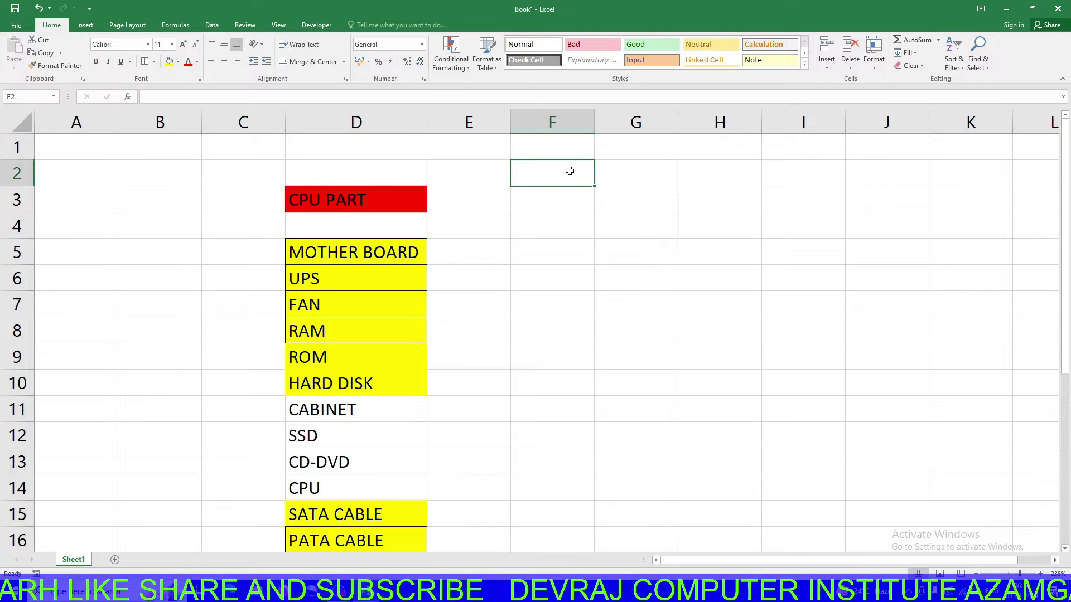
pyautogui.click(546, 220)
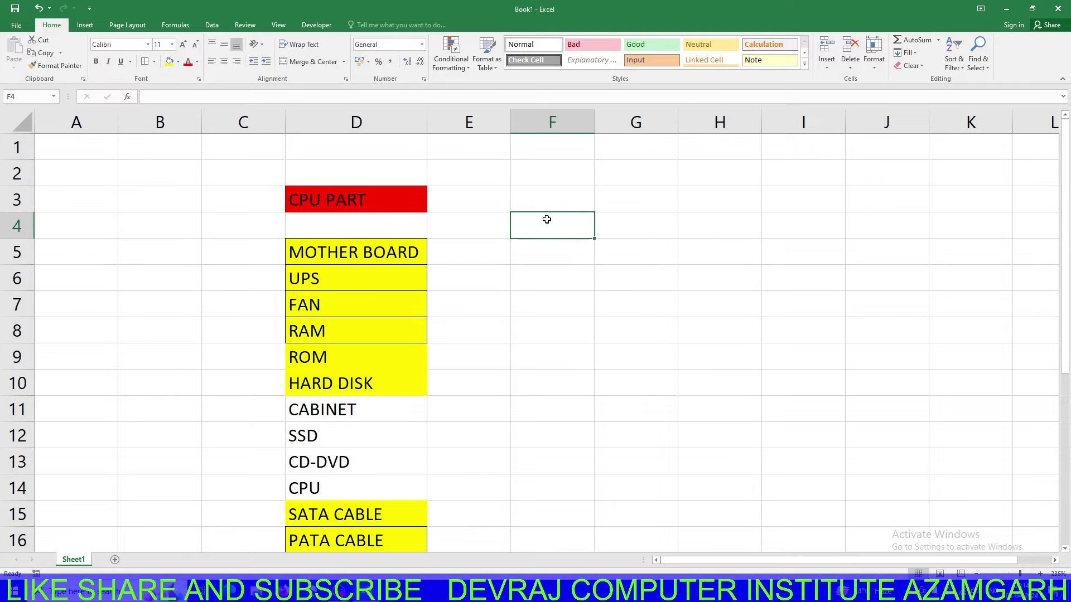
pyautogui.write('=ROM')
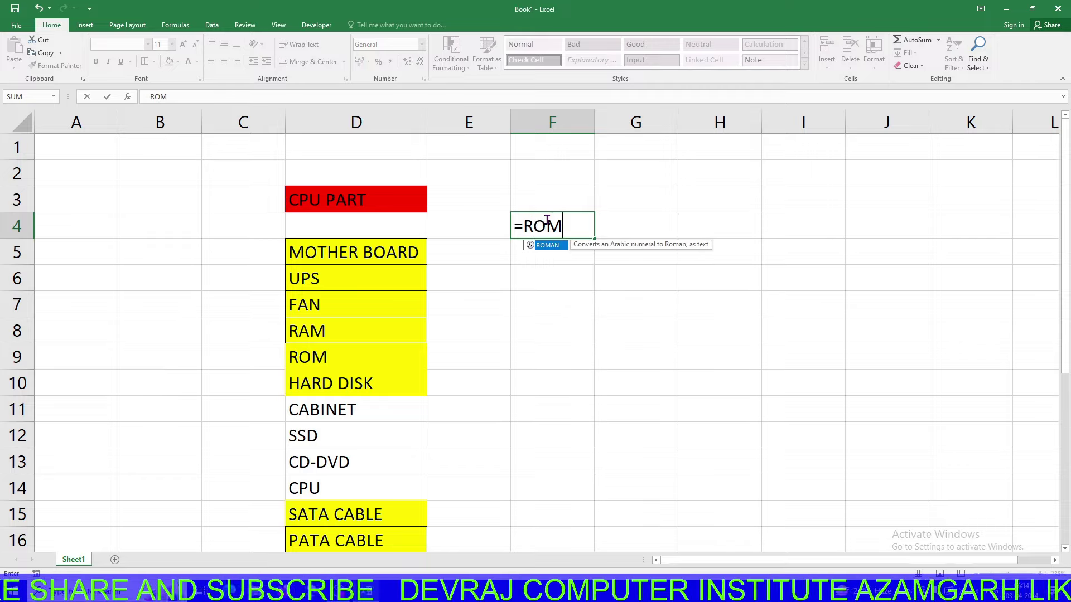
pyautogui.press('Tab')
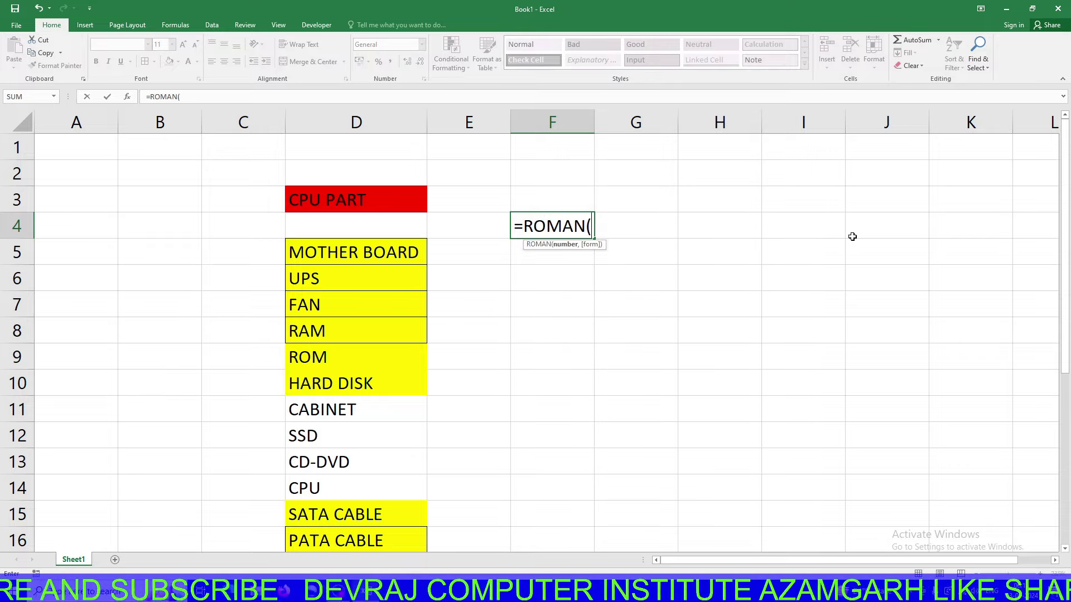
pyautogui.write('99')
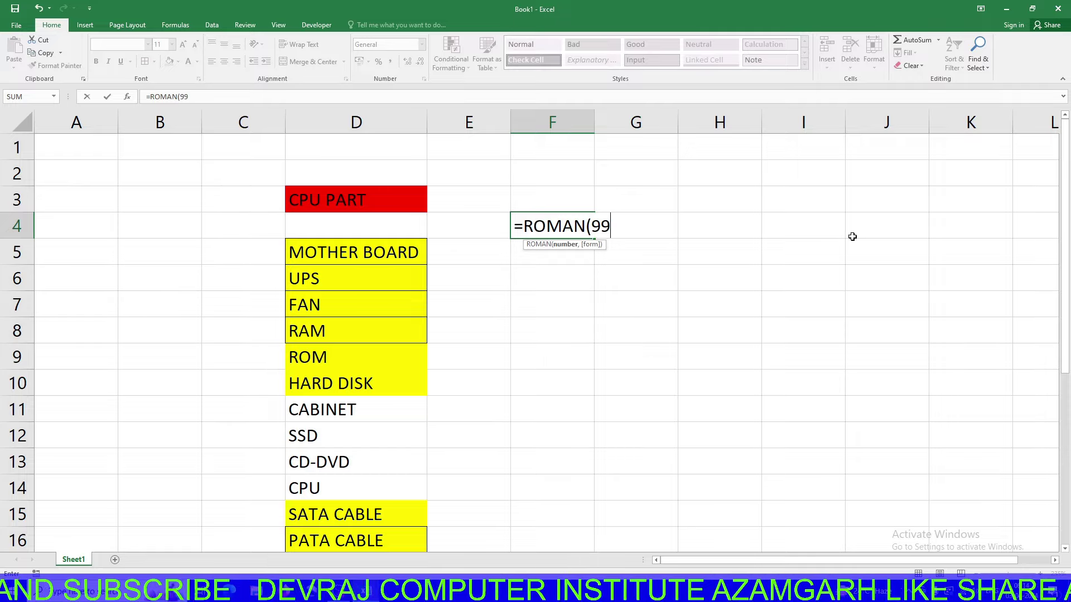
pyautogui.write(')')
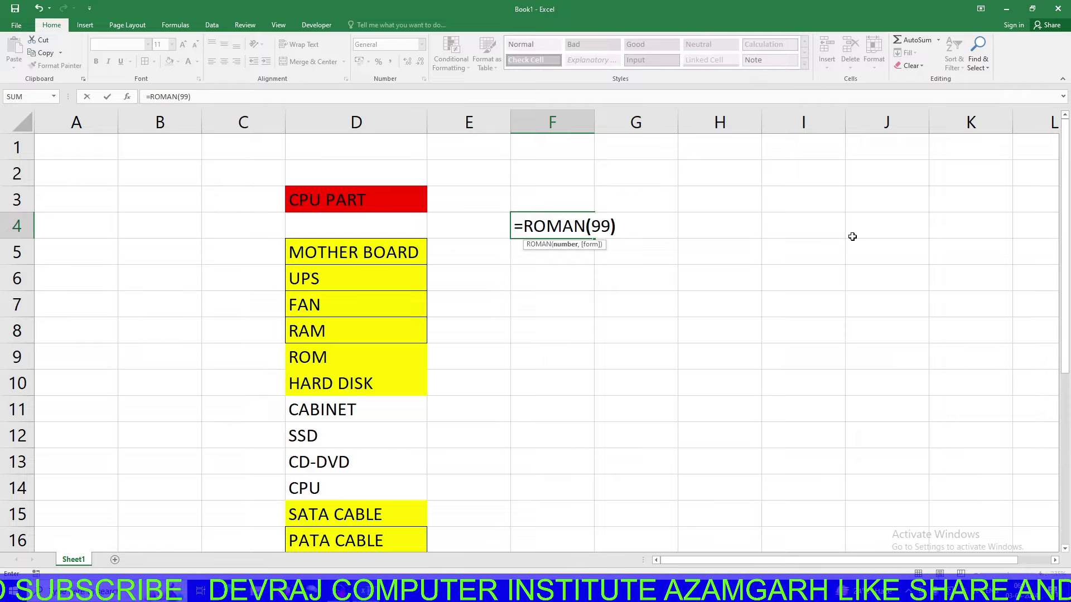
pyautogui.press('Return')
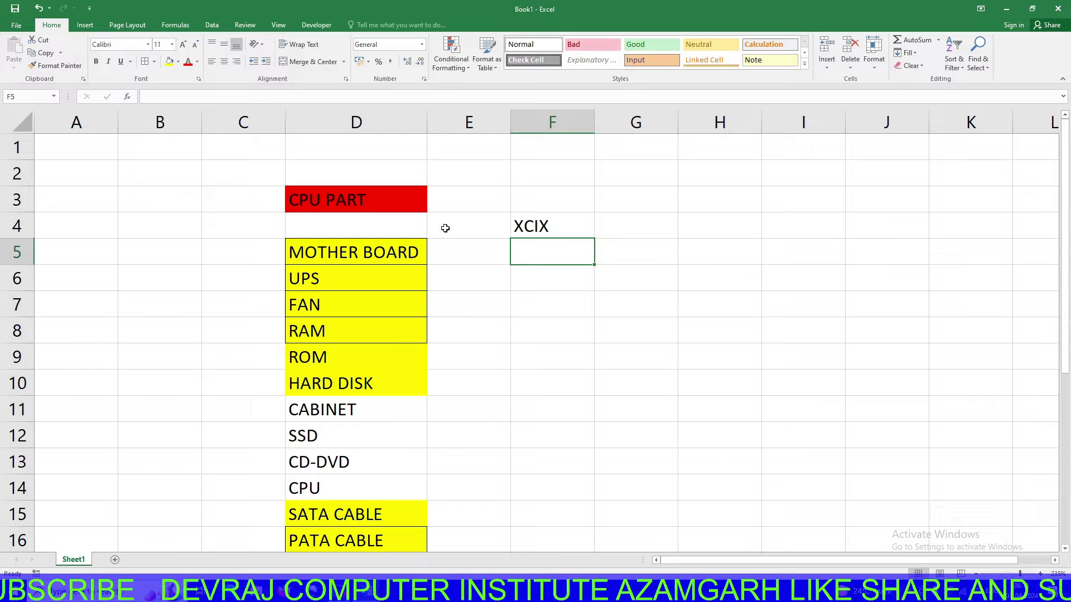
pyautogui.click(550, 229)
pyautogui.press('Delete')
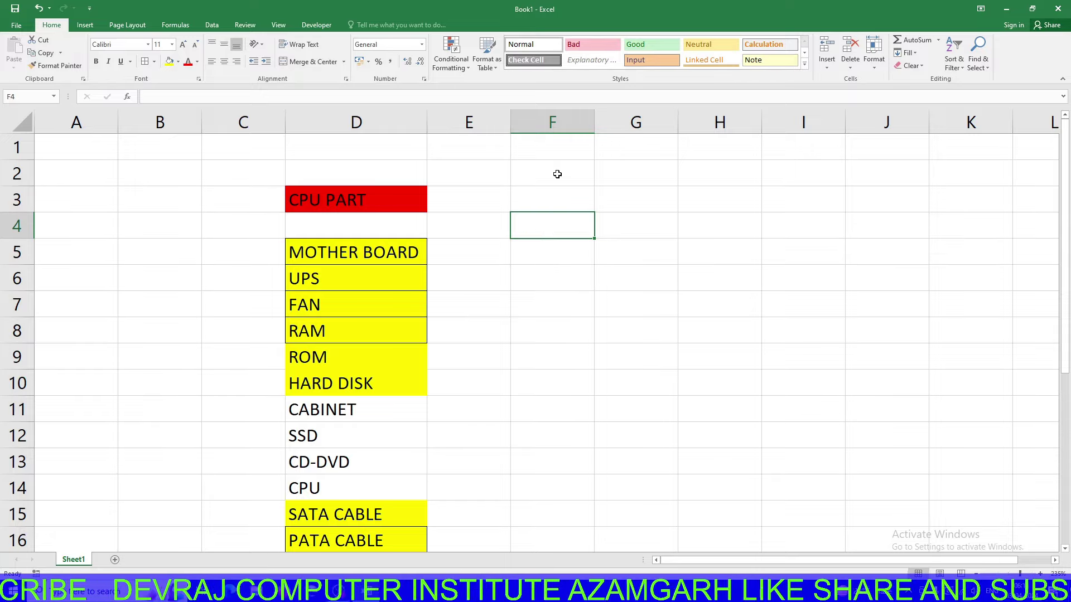
# Enter the number 99 in cell F2
pyautogui.click(558, 175)
pyautogui.write('99')
pyautogui.press('Return')
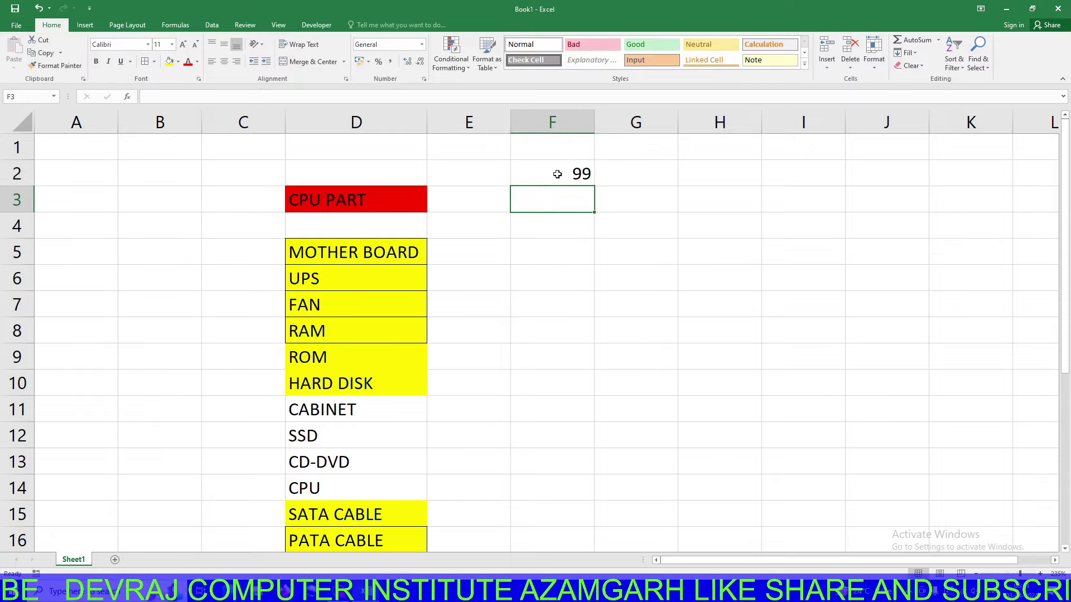
# Convert F2 to XCIX with =ROMAN(F2) in F5, then clear F5
pyautogui.click(564, 246)
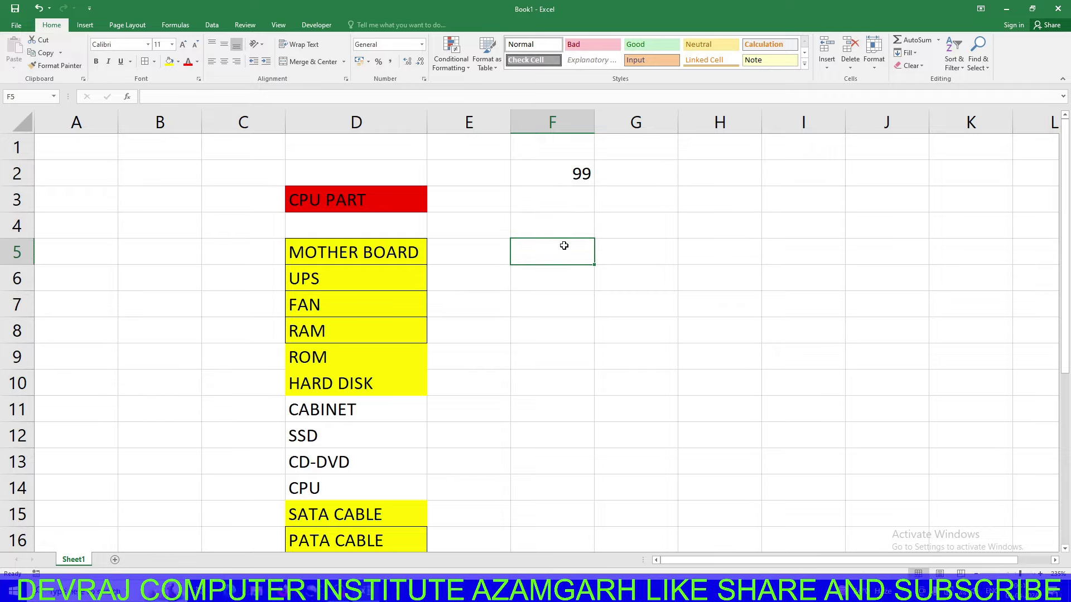
pyautogui.write('=ROM')
pyautogui.press('Tab')
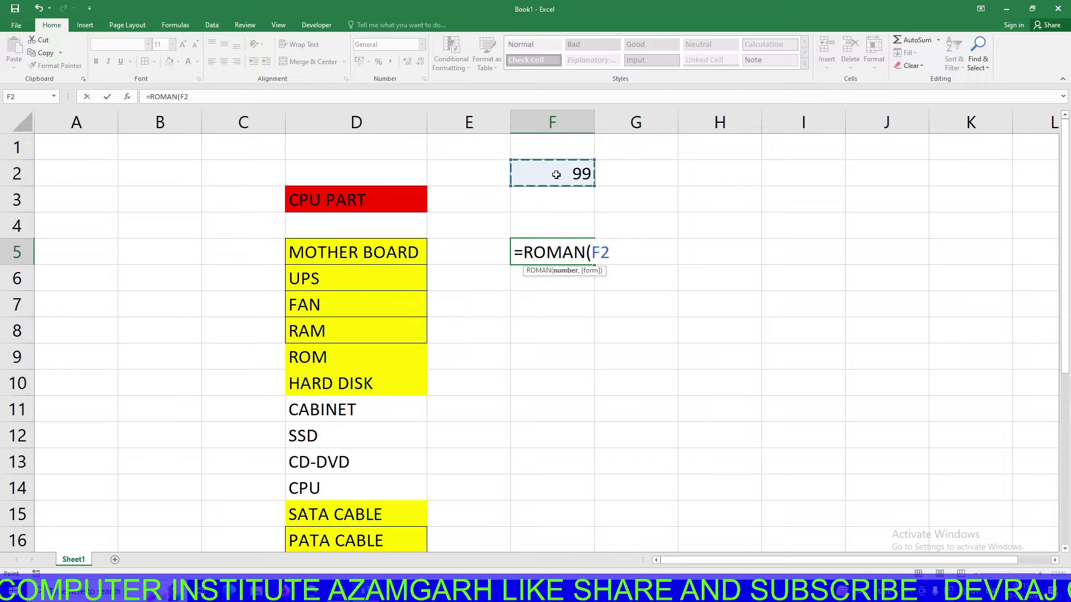
pyautogui.press('Return')
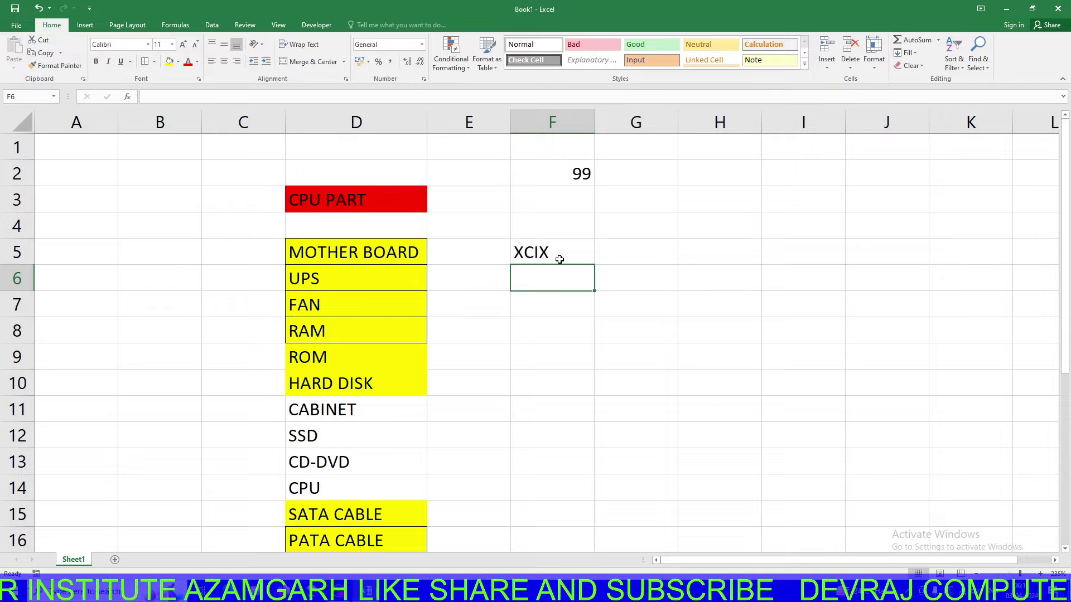
pyautogui.click(559, 258)
pyautogui.press('Delete')
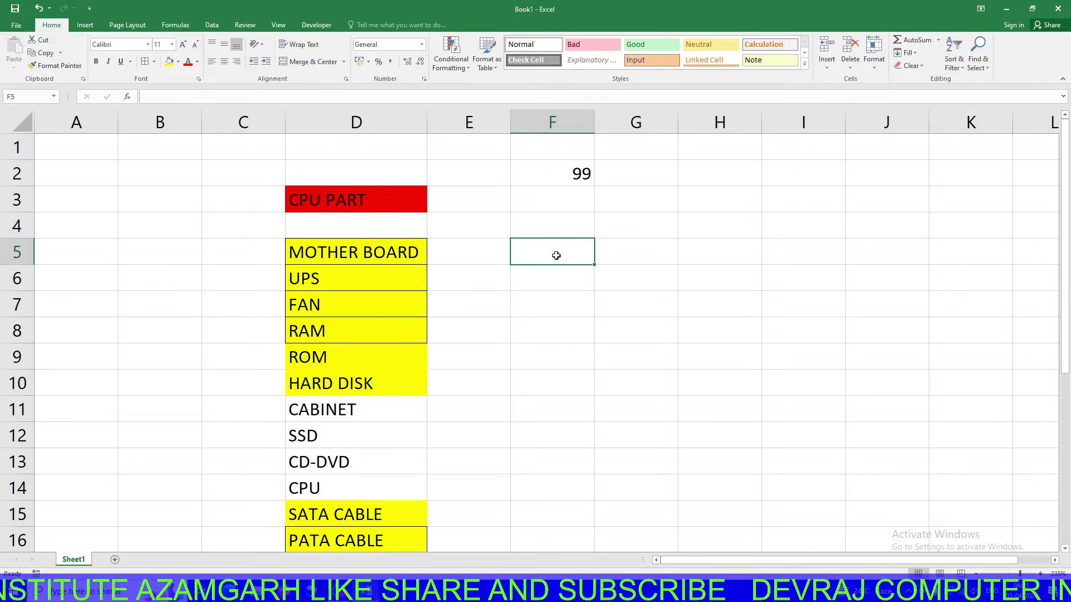
pyautogui.click(560, 171)
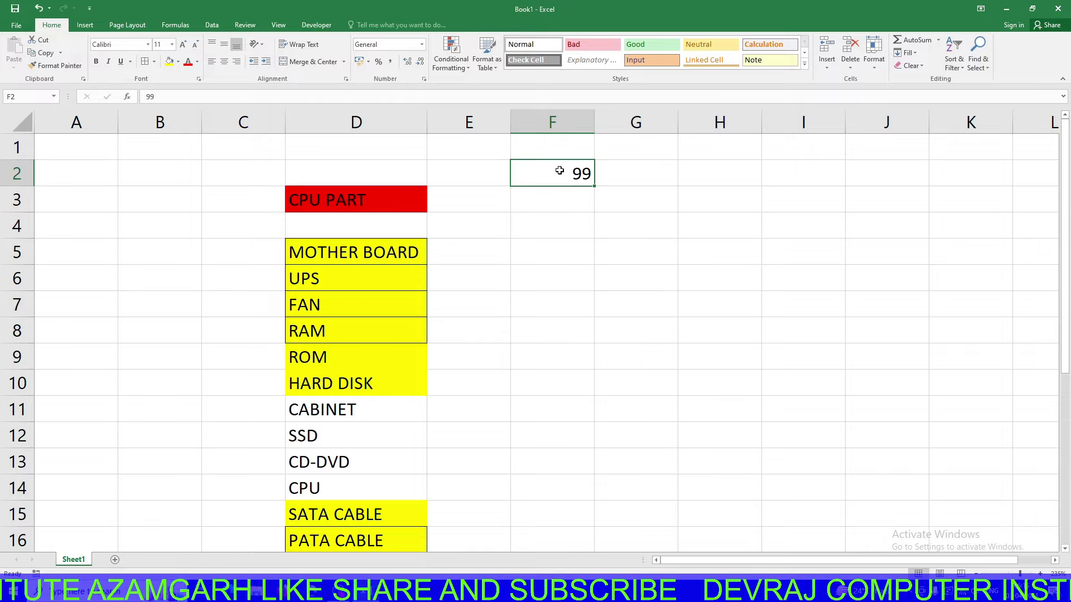
# Change the value in F2 from 99 to -99
pyautogui.doubleClick(546, 173)
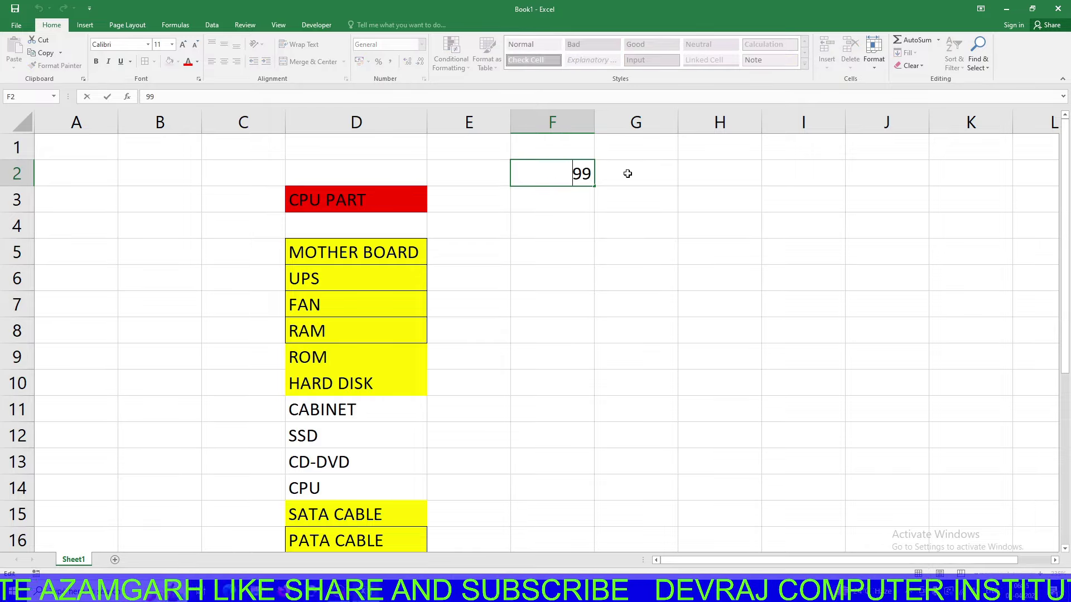
pyautogui.write('-')
pyautogui.press('Return')
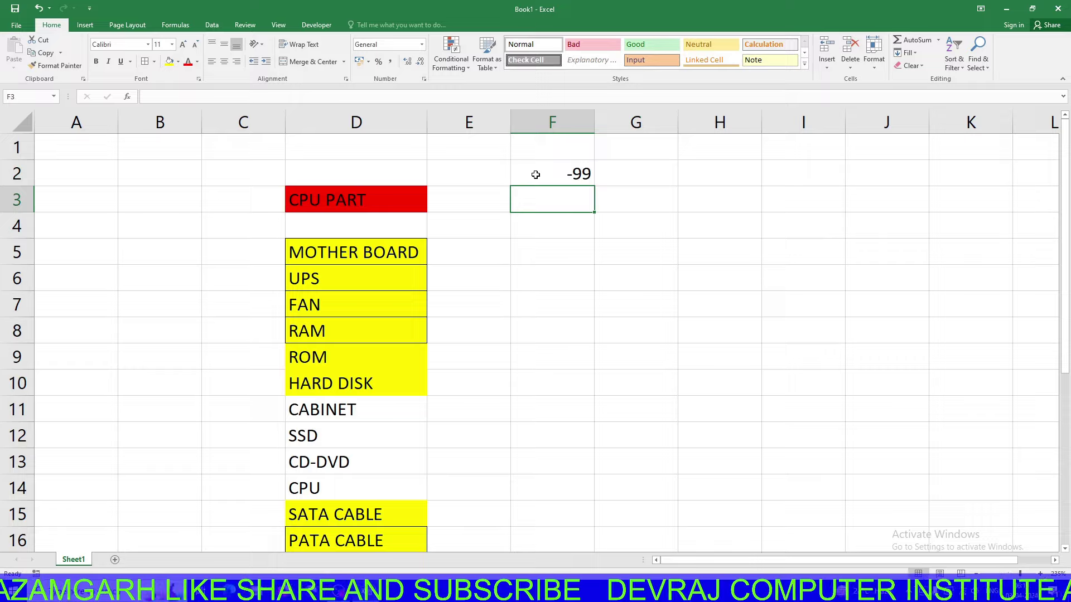
pyautogui.click(535, 175)
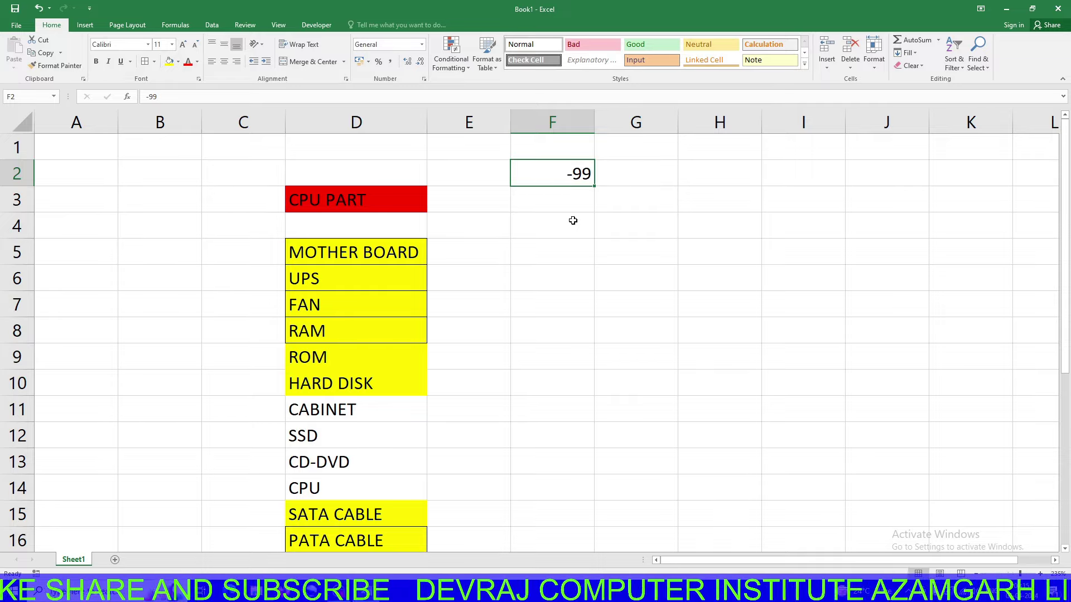
# Enter =ABS(F2) in F5, which returns 99
pyautogui.click(562, 259)
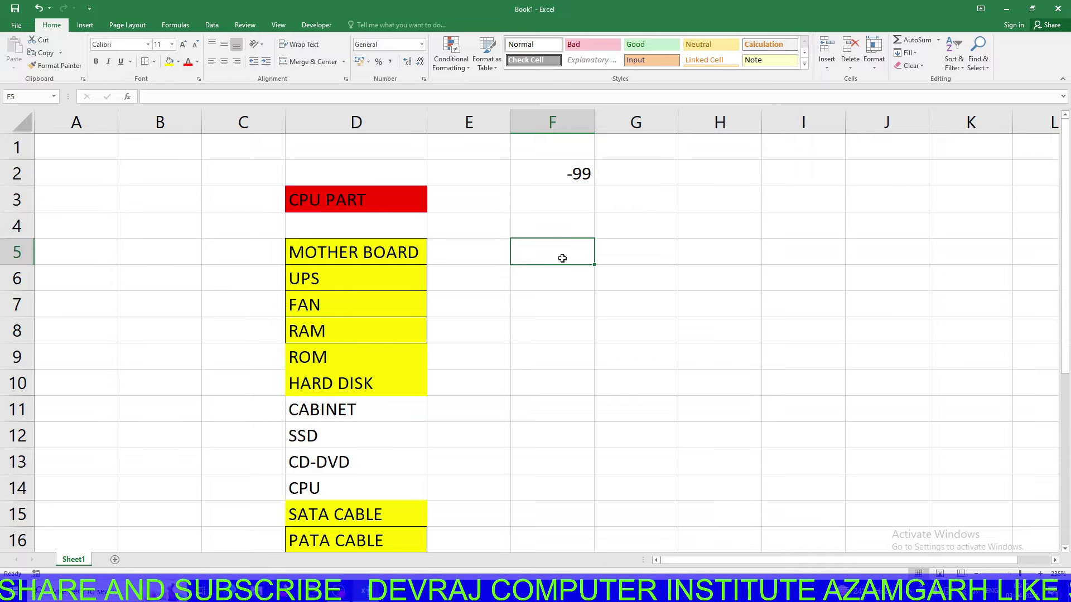
pyautogui.write('=')
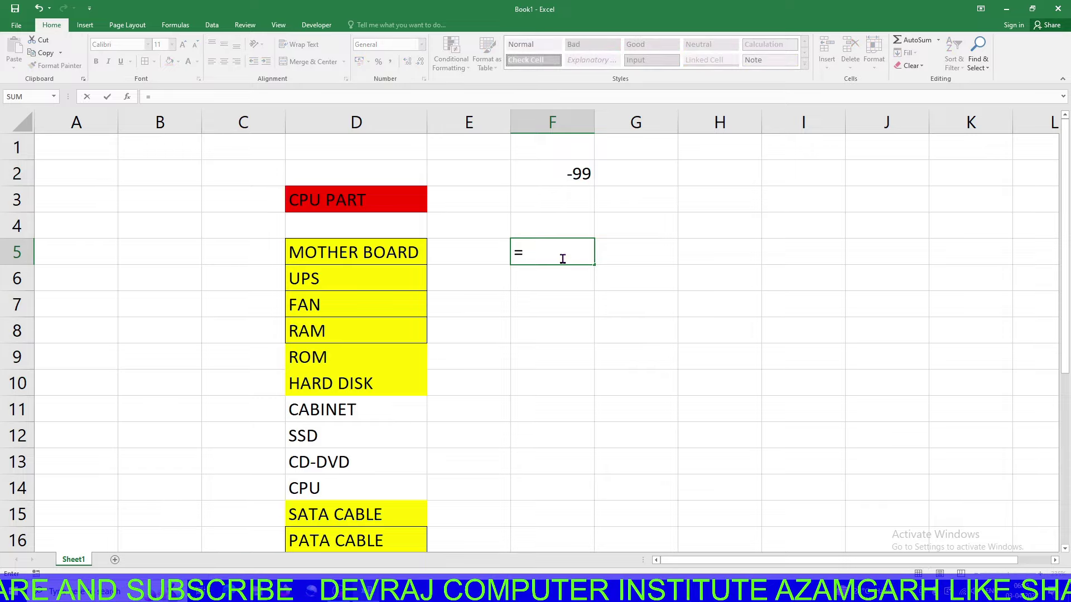
pyautogui.write('ABS(')
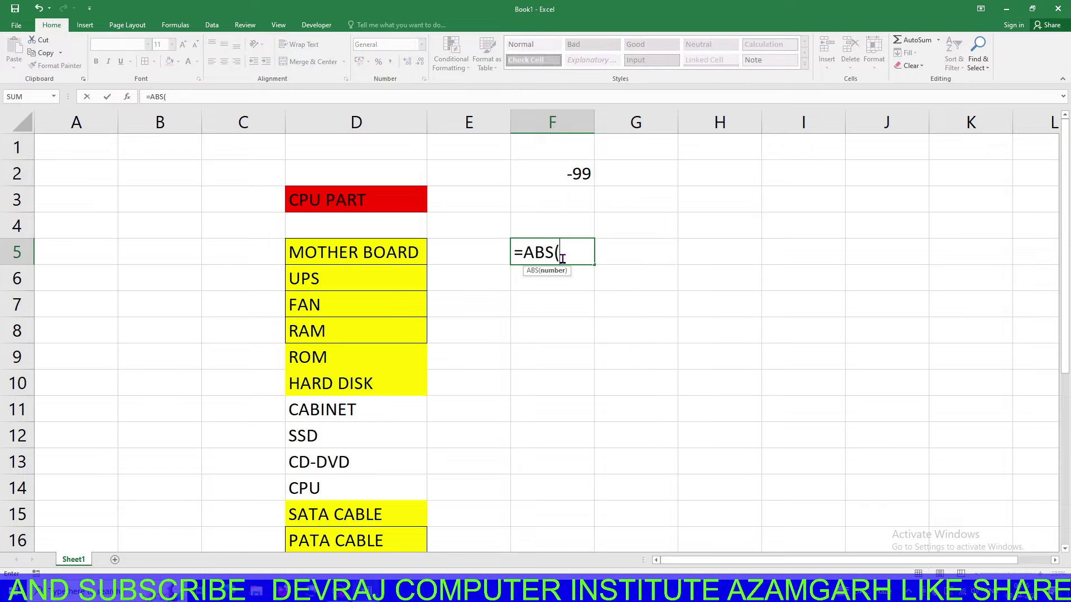
pyautogui.click(558, 172)
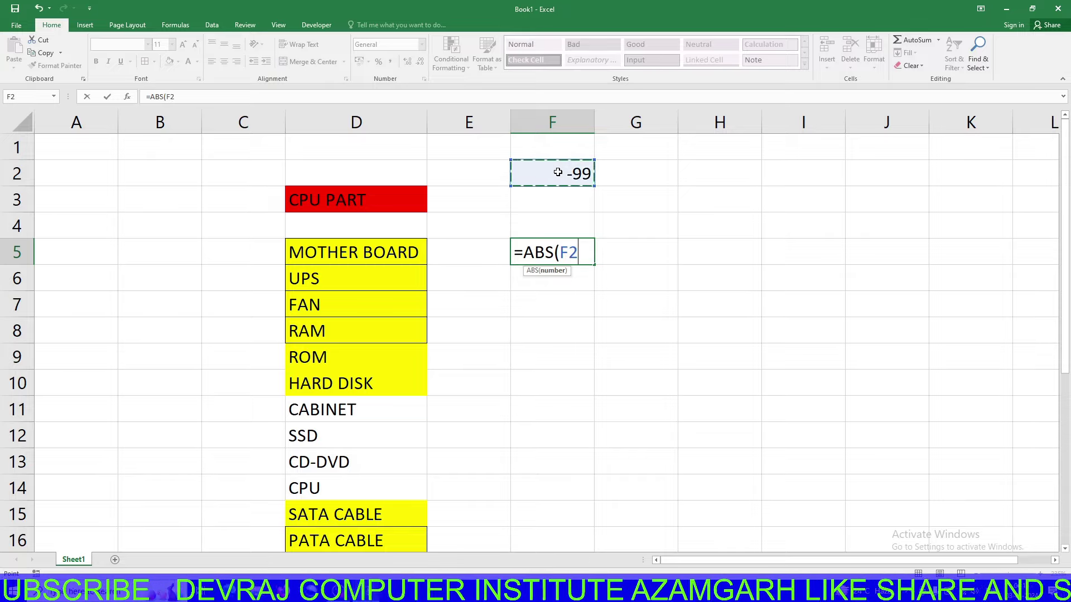
pyautogui.press('Return')
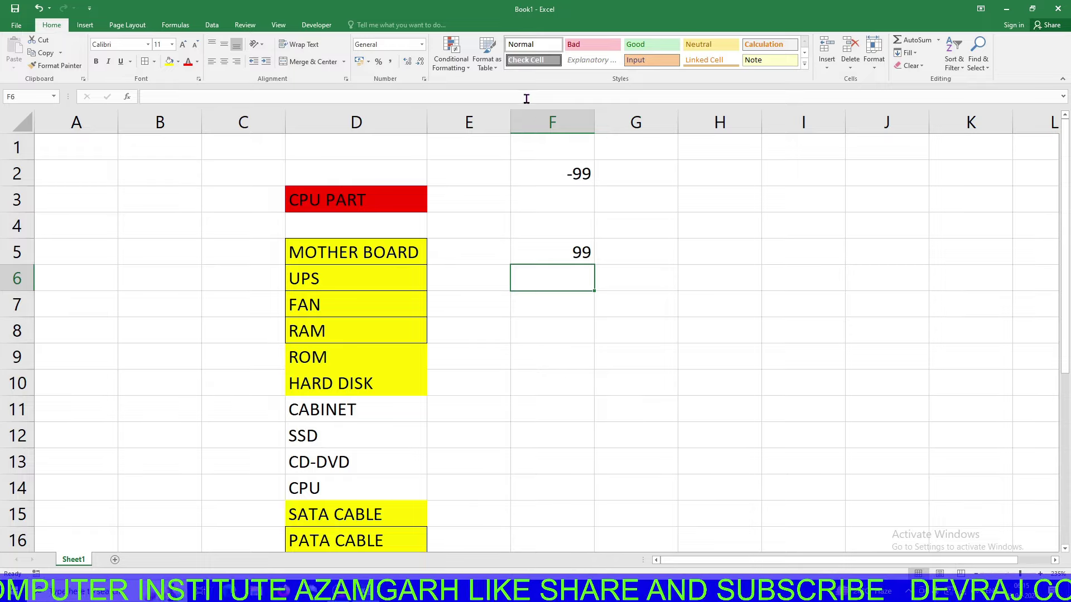
pyautogui.moveTo(534, 163); pyautogui.dragTo(564, 273)
# Clear F2:F6, enter =LCM(2,4,8) in F5 to get 8, then delete it
pyautogui.press('Delete')
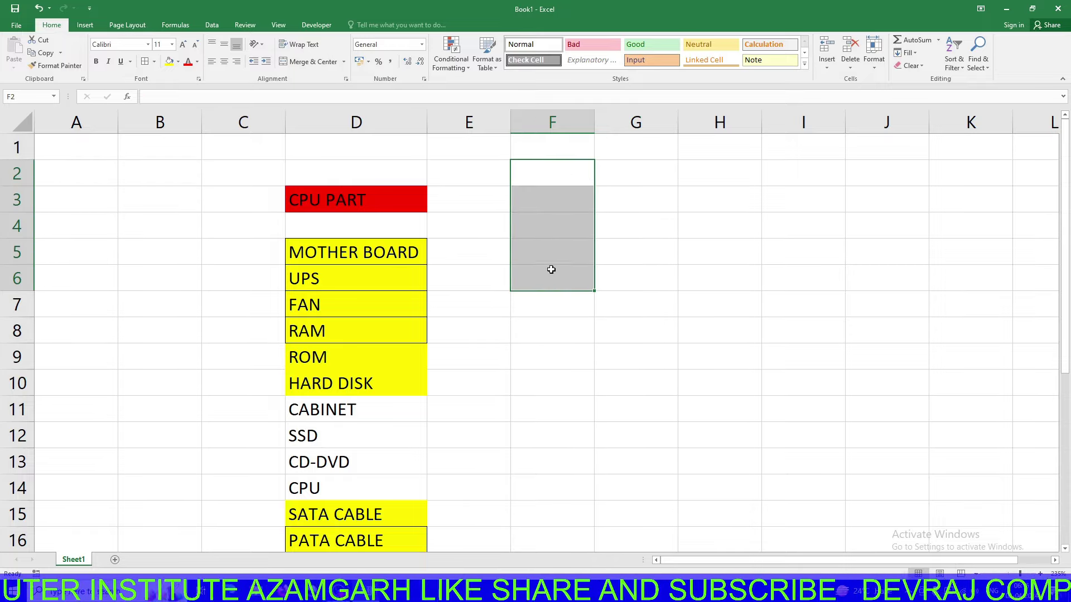
pyautogui.click(543, 257)
pyautogui.write('=')
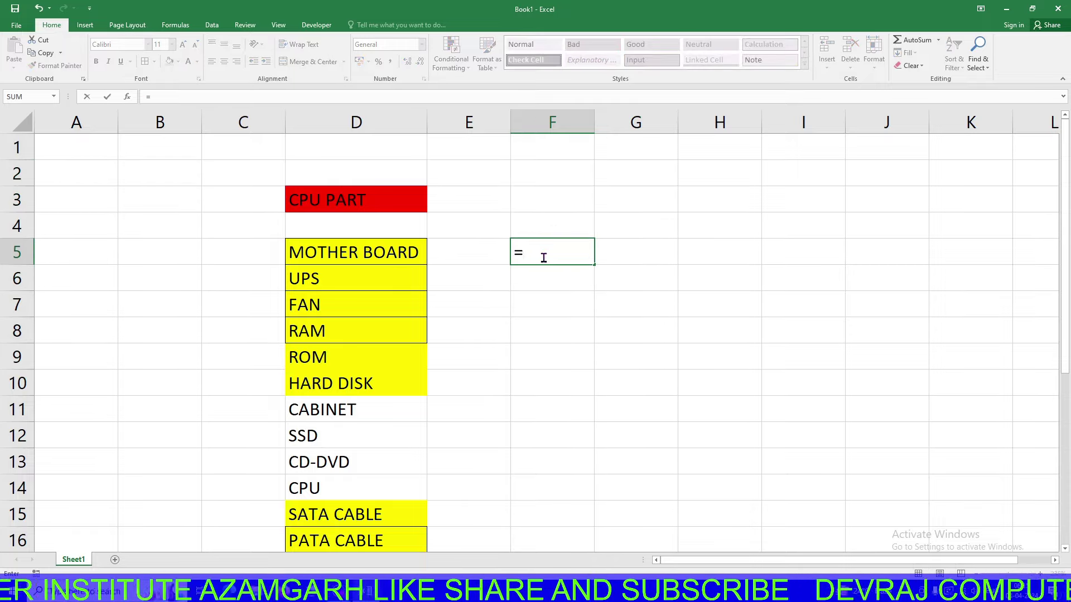
pyautogui.write('LCM(')
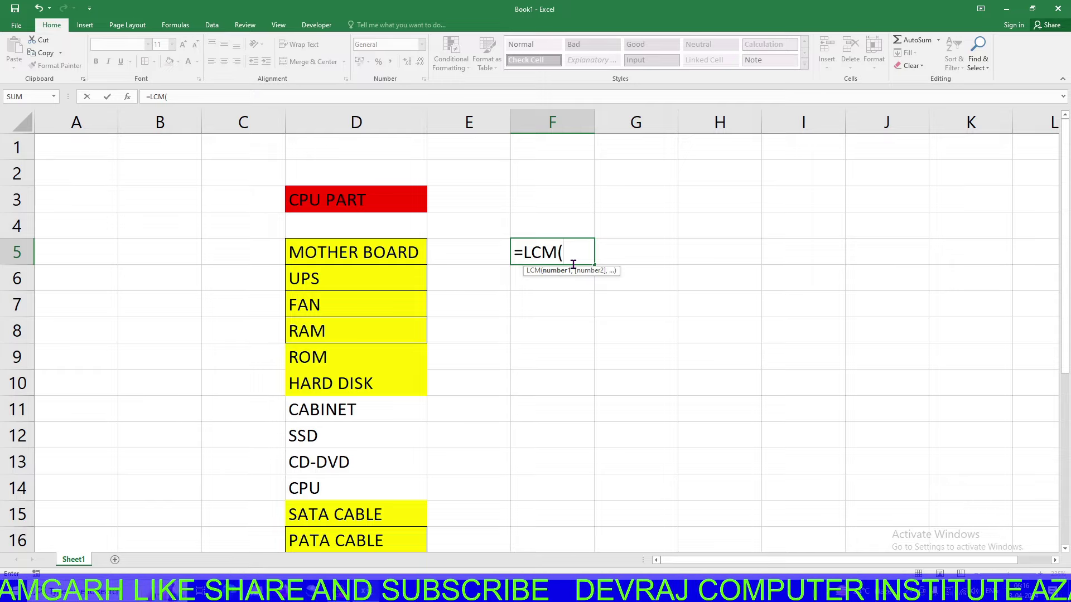
pyautogui.write('2,4,,8')
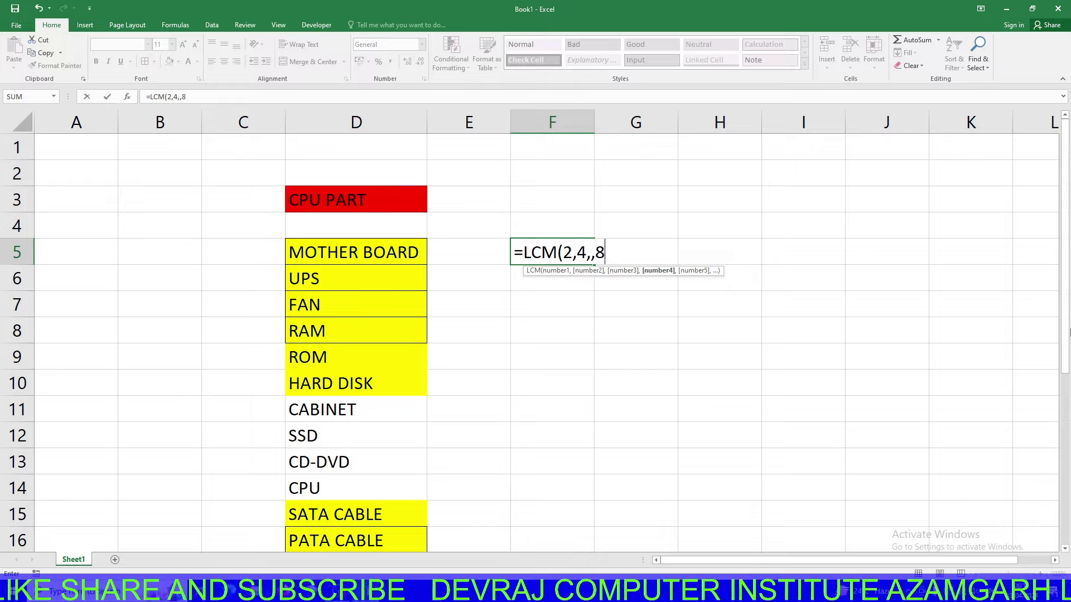
pyautogui.write(')')
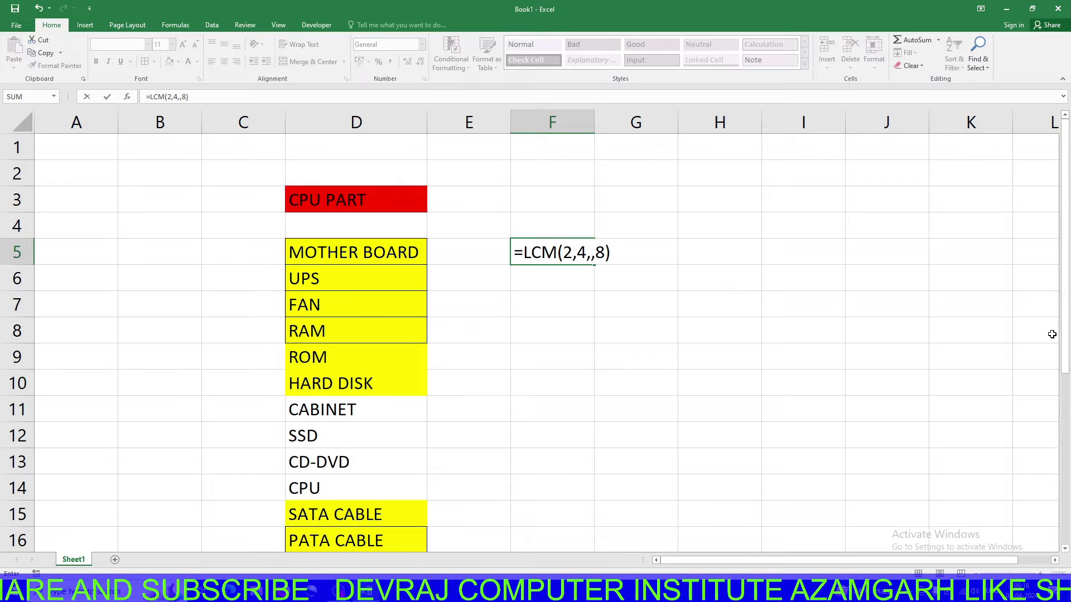
pyautogui.click(584, 254)
pyautogui.press('BackSpace')
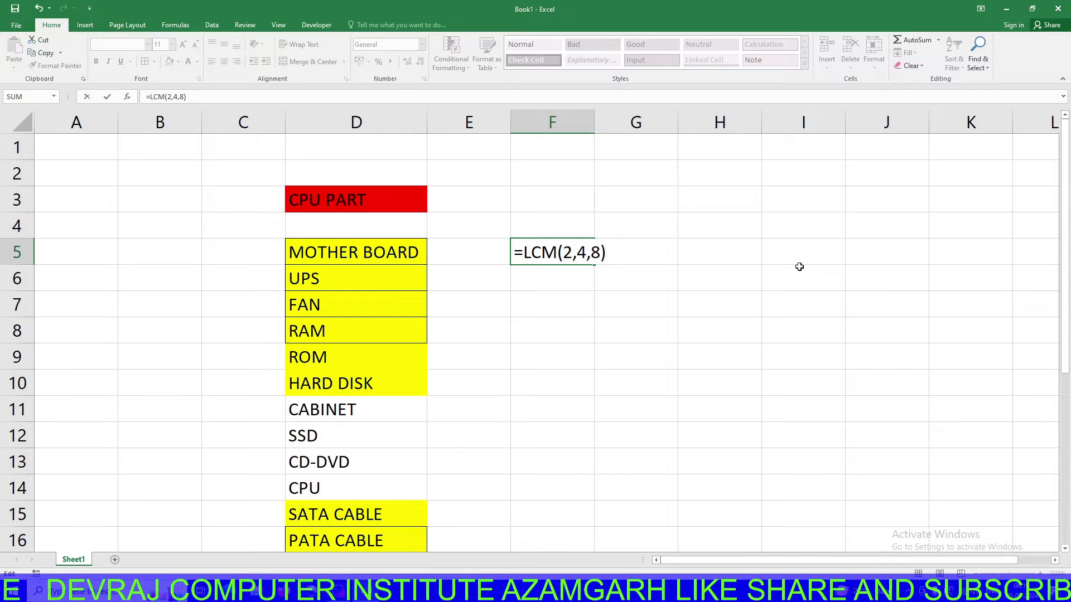
pyautogui.press('Return')
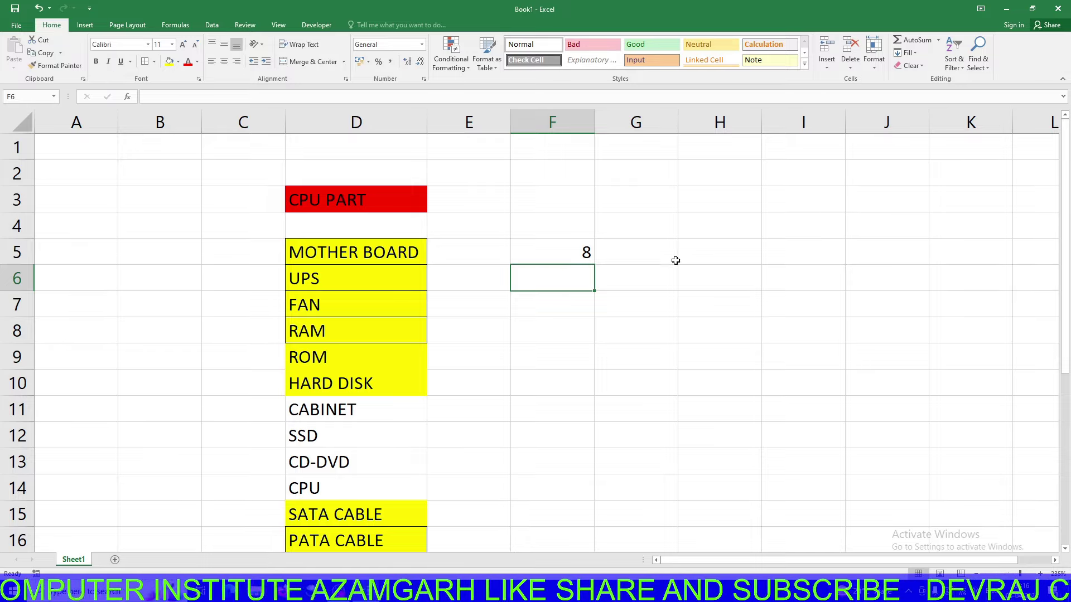
pyautogui.click(564, 241)
pyautogui.press('Delete')
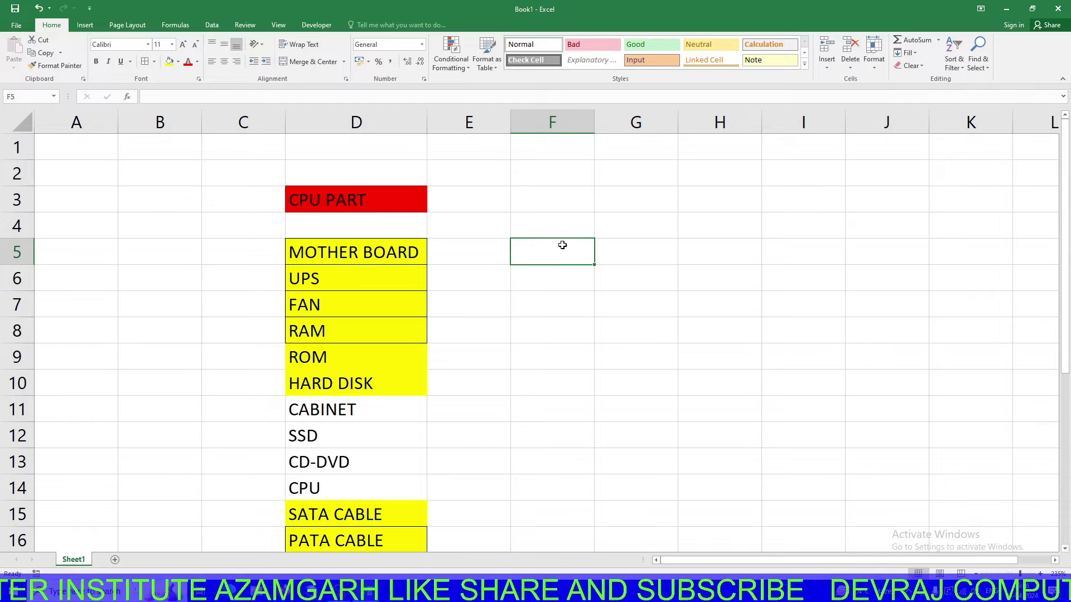
# Enter =MOD(13,2) in F5, returning the remainder 1
pyautogui.write('=MOD')
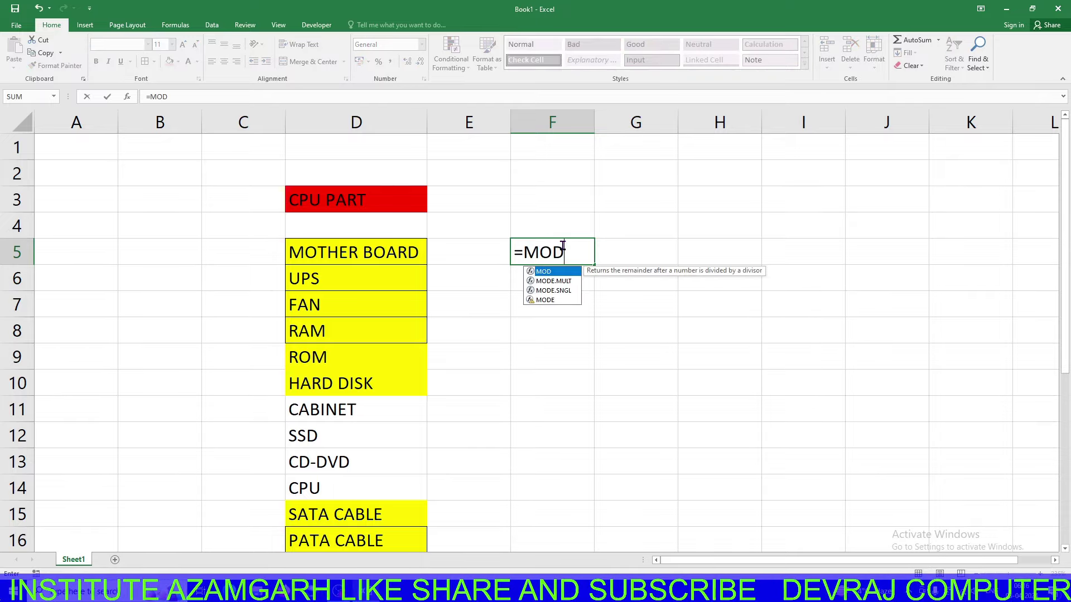
pyautogui.write('(13')
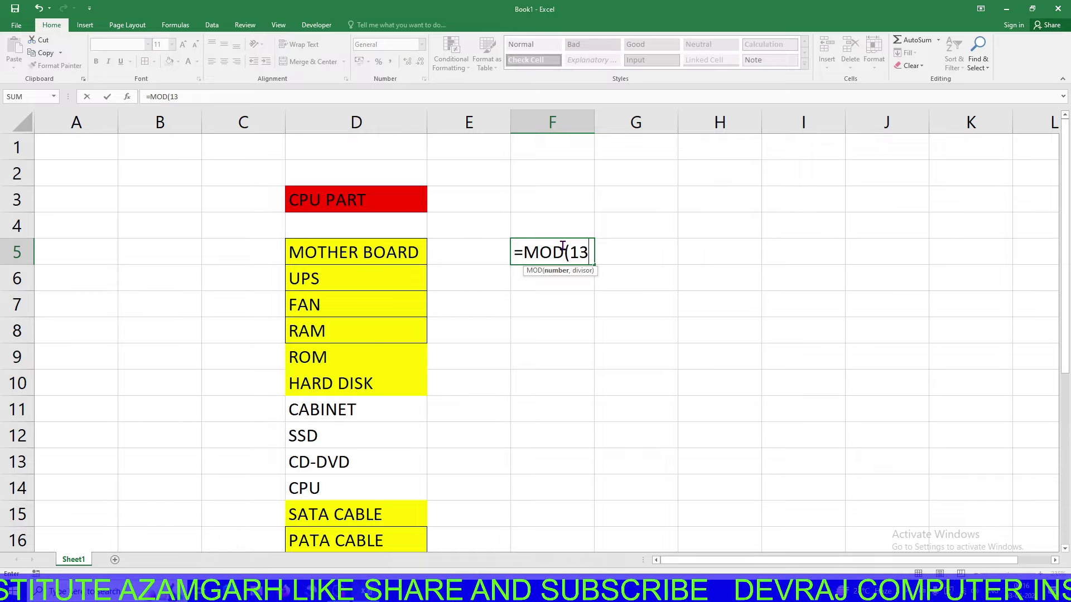
pyautogui.write(',')
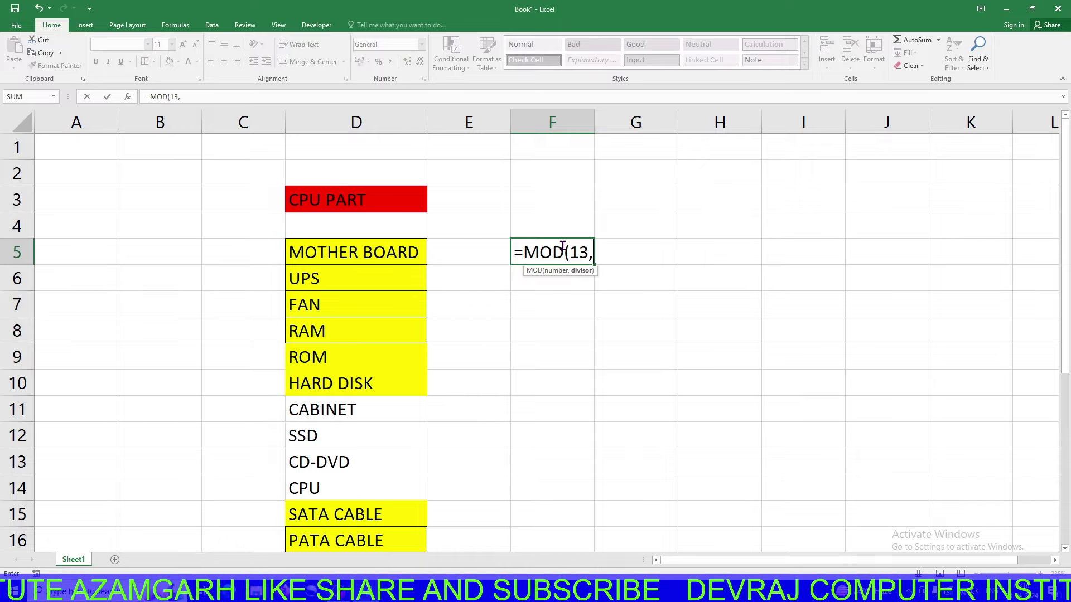
pyautogui.write('2)')
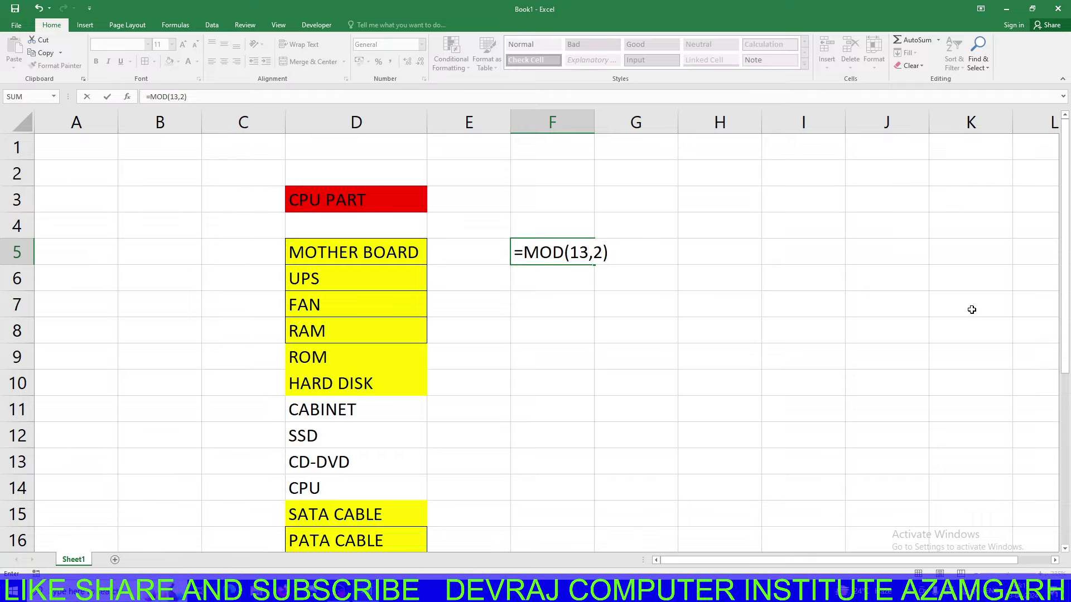
pyautogui.press('Return')
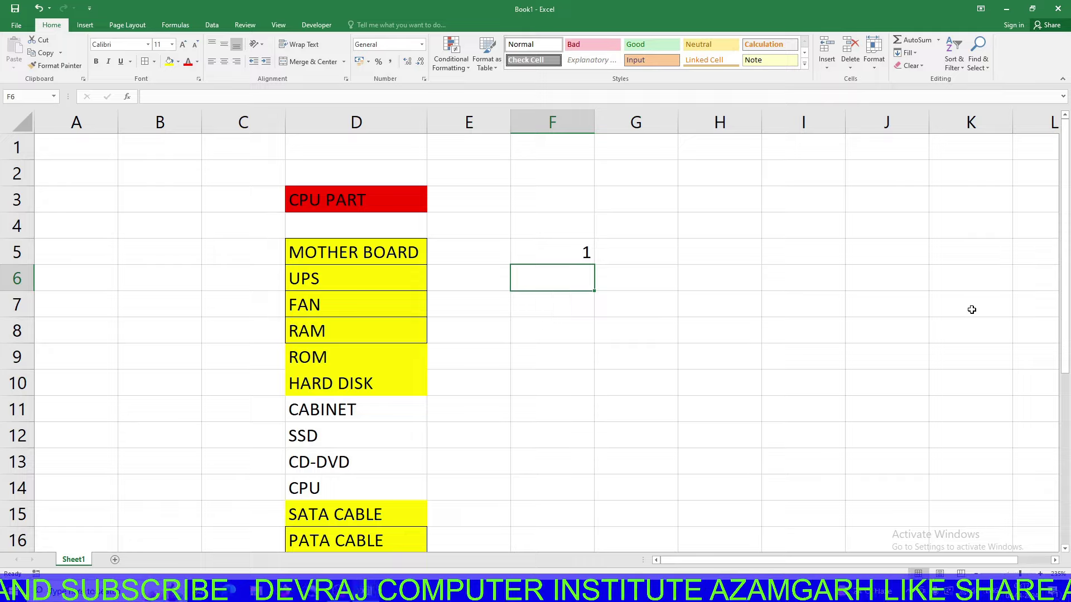
pyautogui.click(574, 252)
# Clear F5, enter =QUOTIENT(13,2) in F4 to get 6, then clear F4
pyautogui.press('Delete')
pyautogui.click(576, 223)
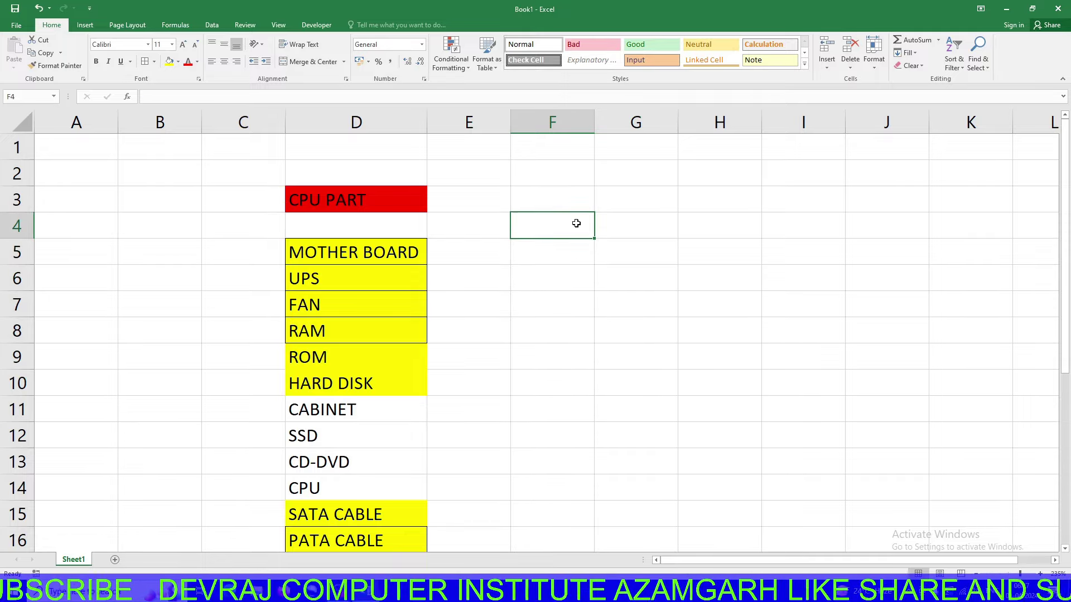
pyautogui.write('=')
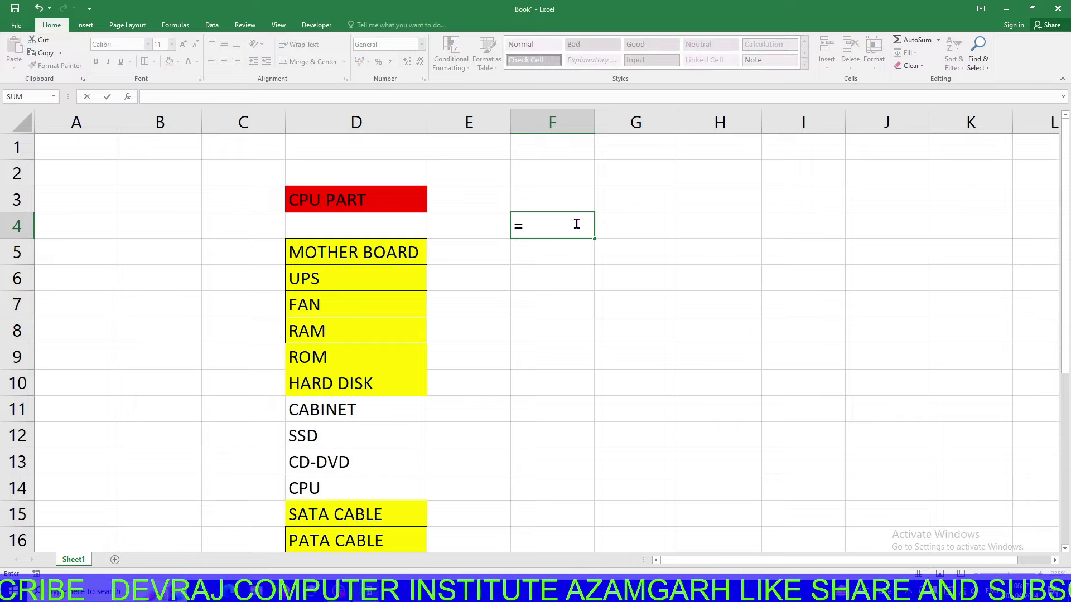
pyautogui.write('QUO')
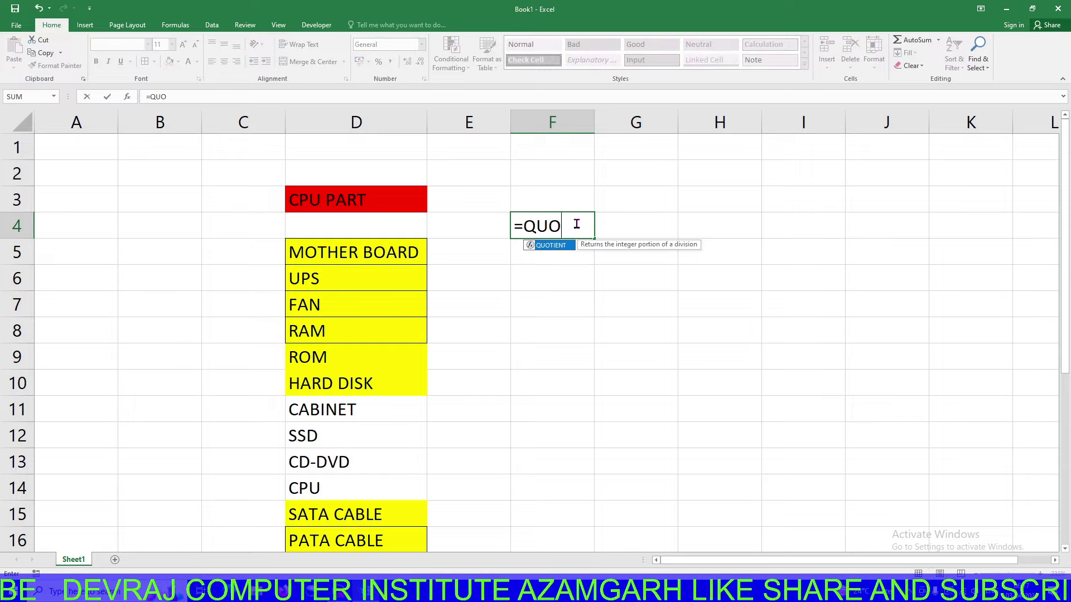
pyautogui.press('Tab')
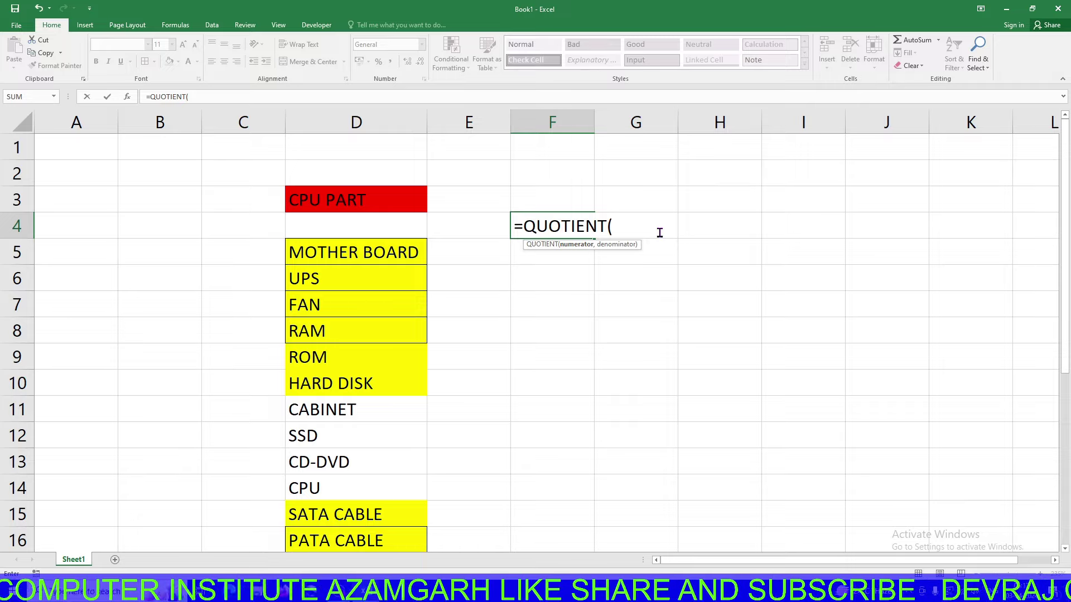
pyautogui.write('13')
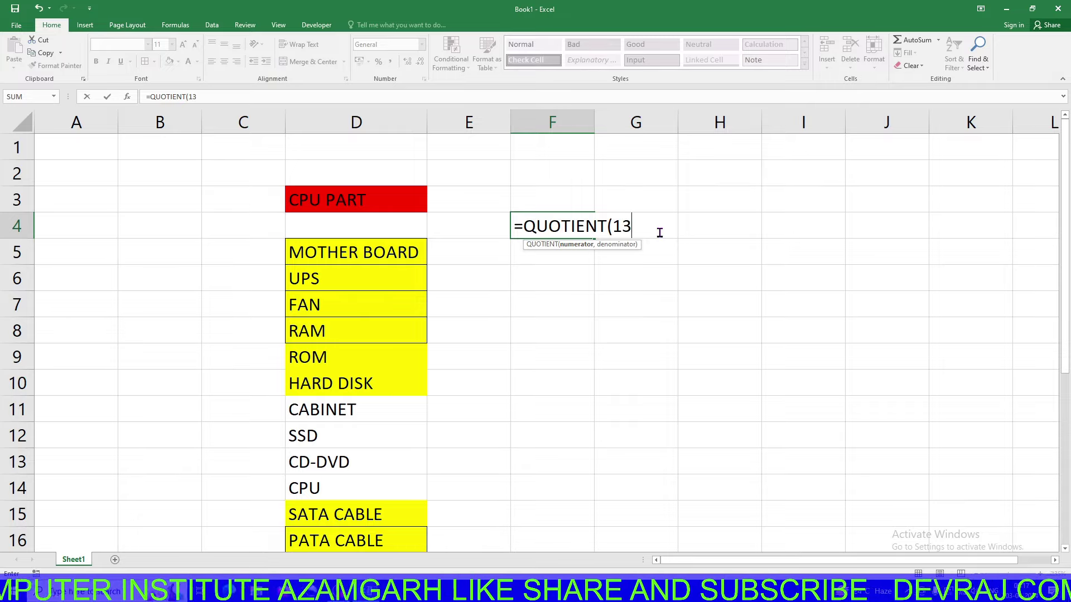
pyautogui.write(',2)')
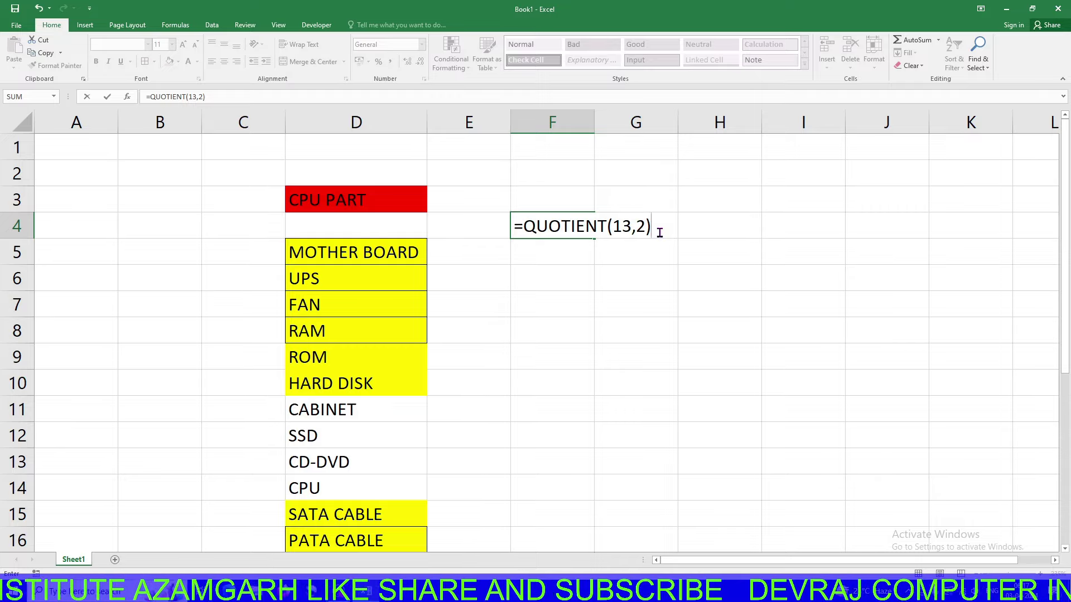
pyautogui.press('Return')
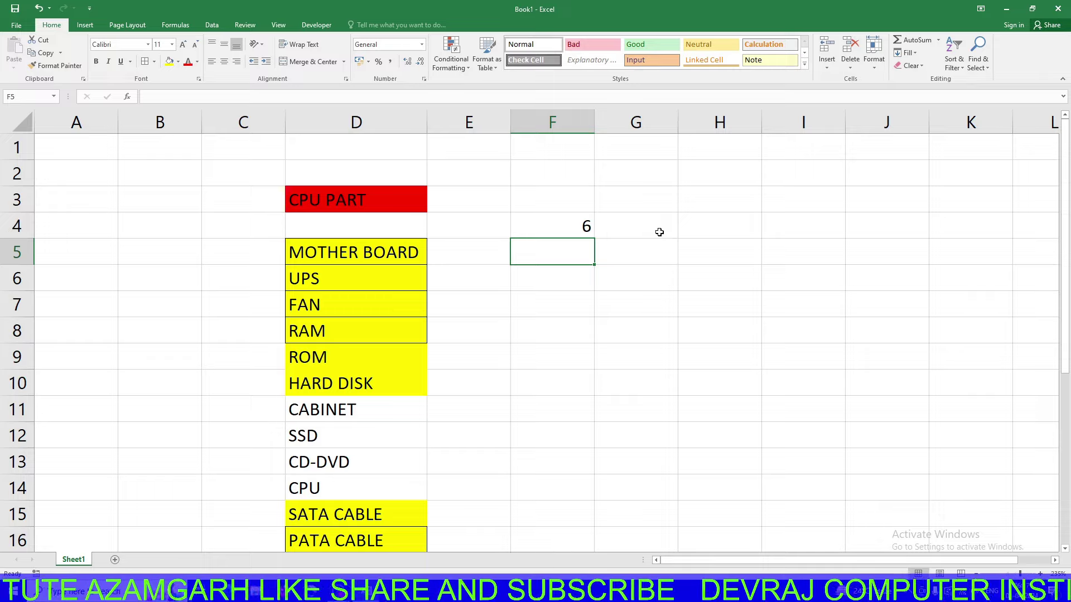
pyautogui.press('Up')
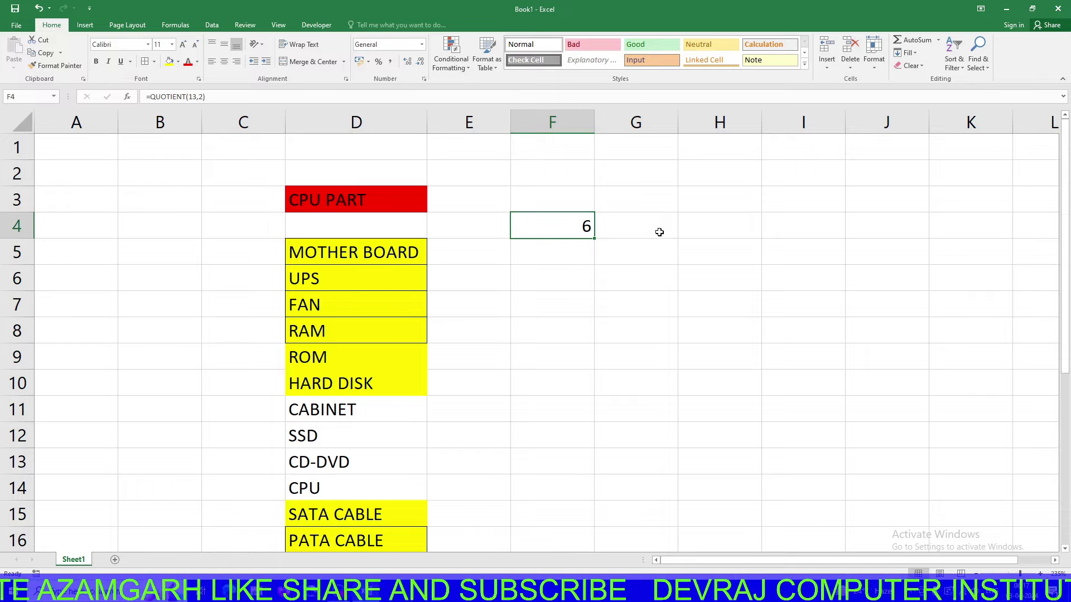
pyautogui.press('F2')
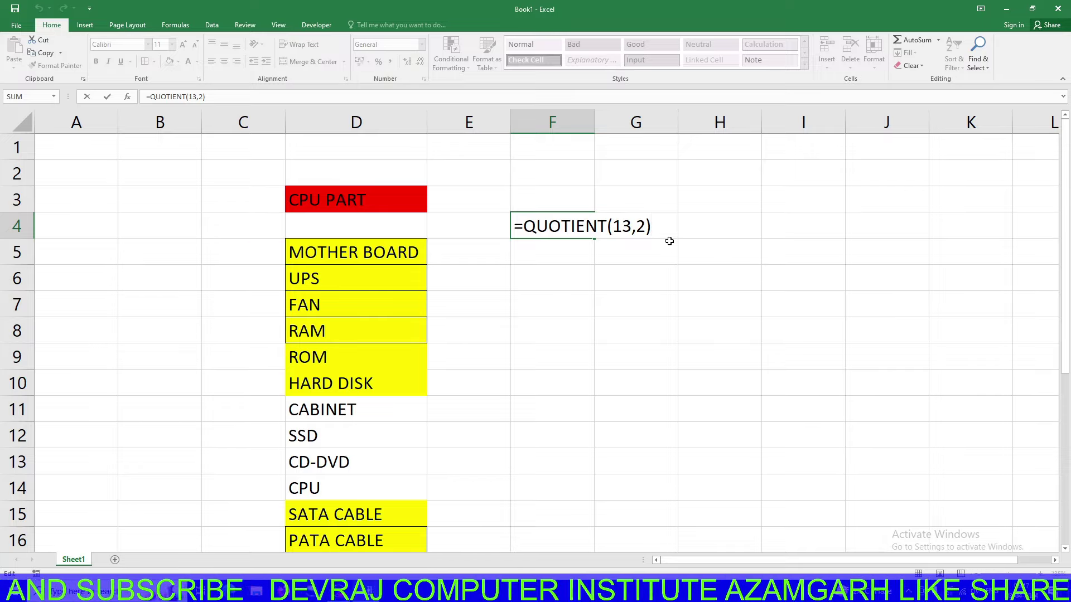
pyautogui.press('Return')
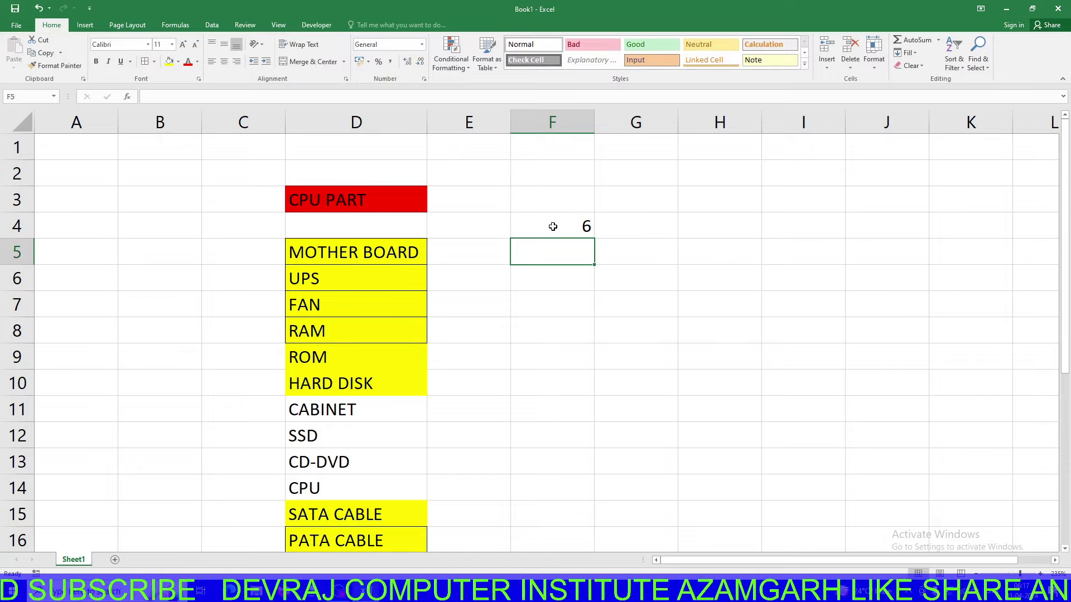
pyautogui.click(552, 227)
pyautogui.press('Delete')
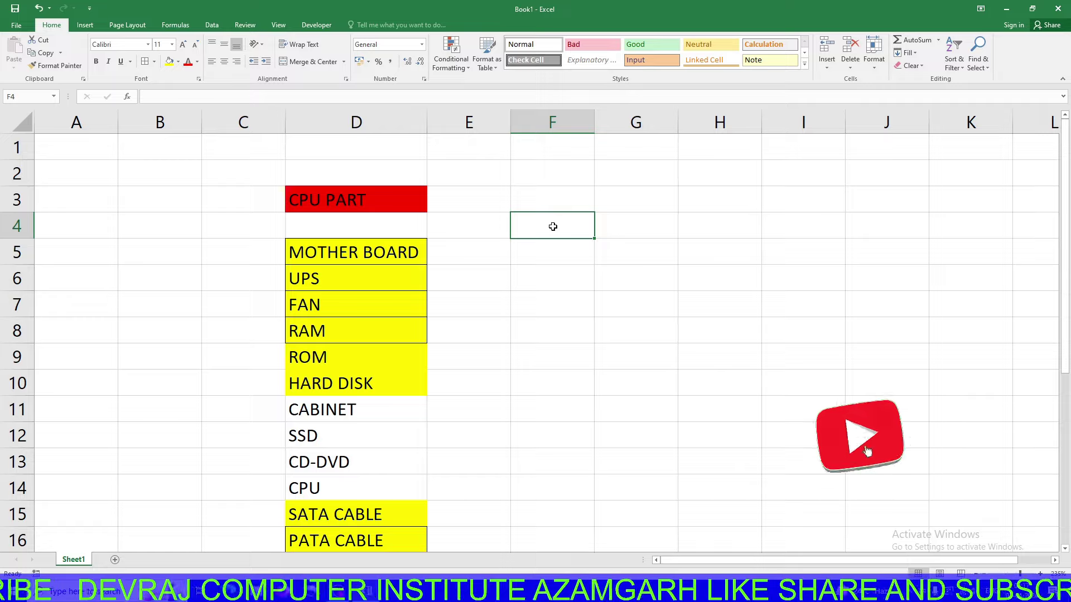
# Enter =ROUND(59.132456,2) in F4 so it displays 59.13
pyautogui.write('=')
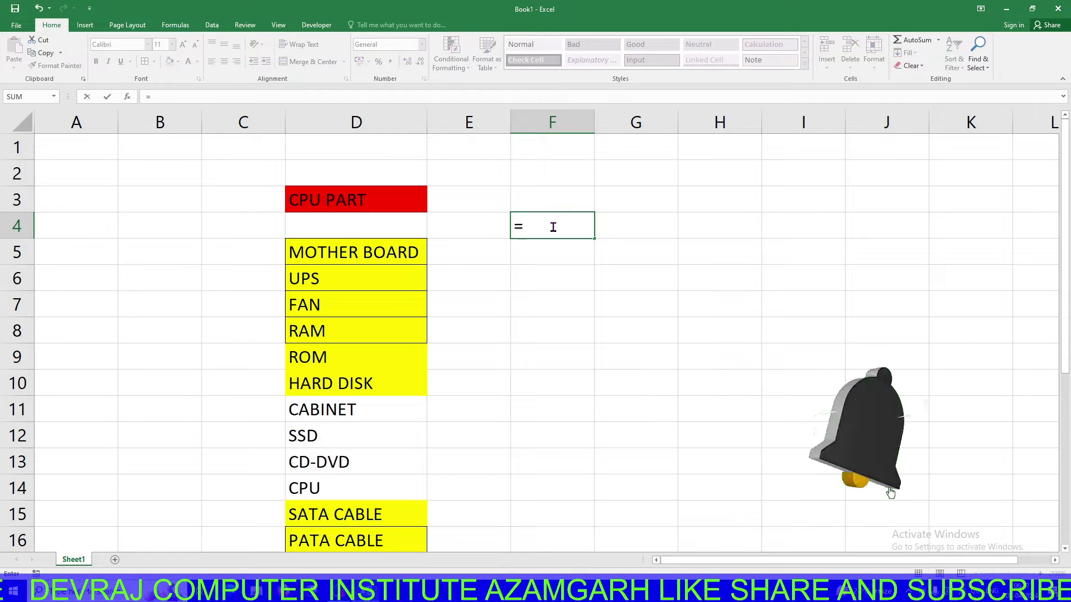
pyautogui.write('ROUD')
pyautogui.press('BackSpace')
pyautogui.press('BackSpace')
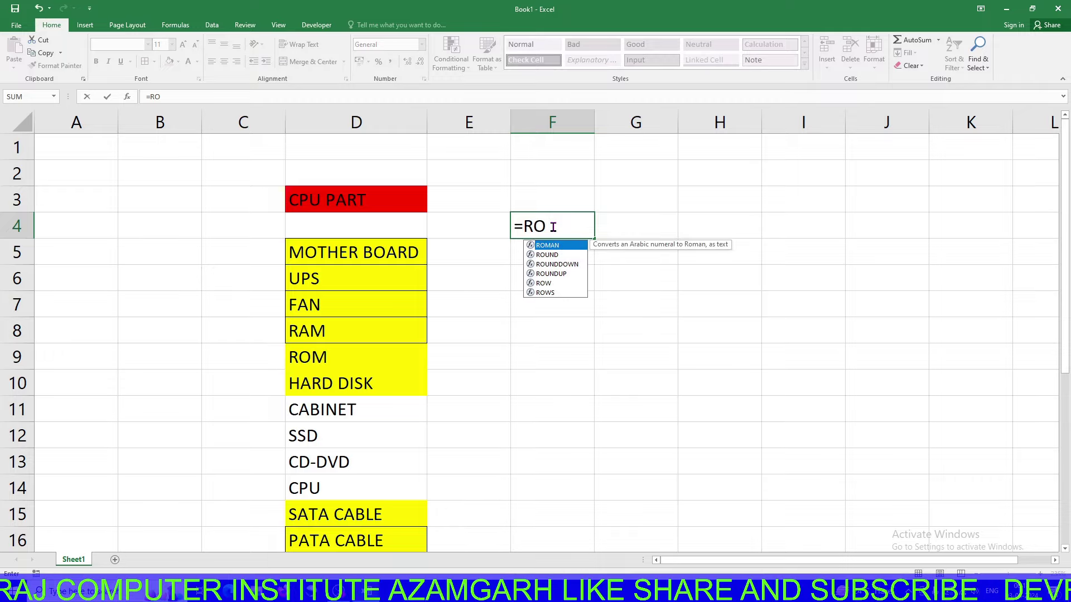
pyautogui.write('U')
pyautogui.press('Tab')
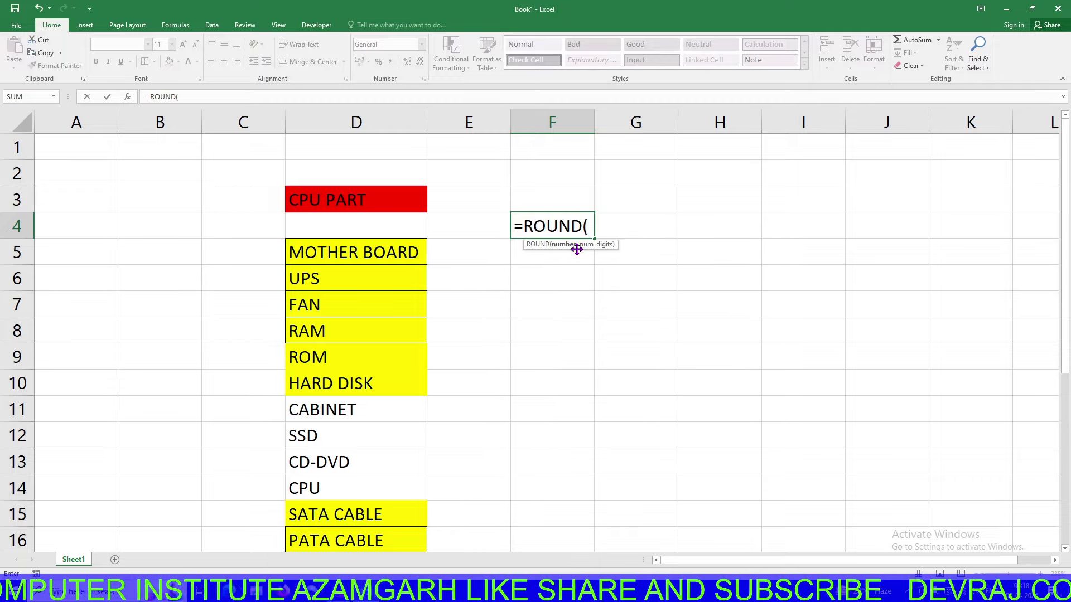
pyautogui.write('59')
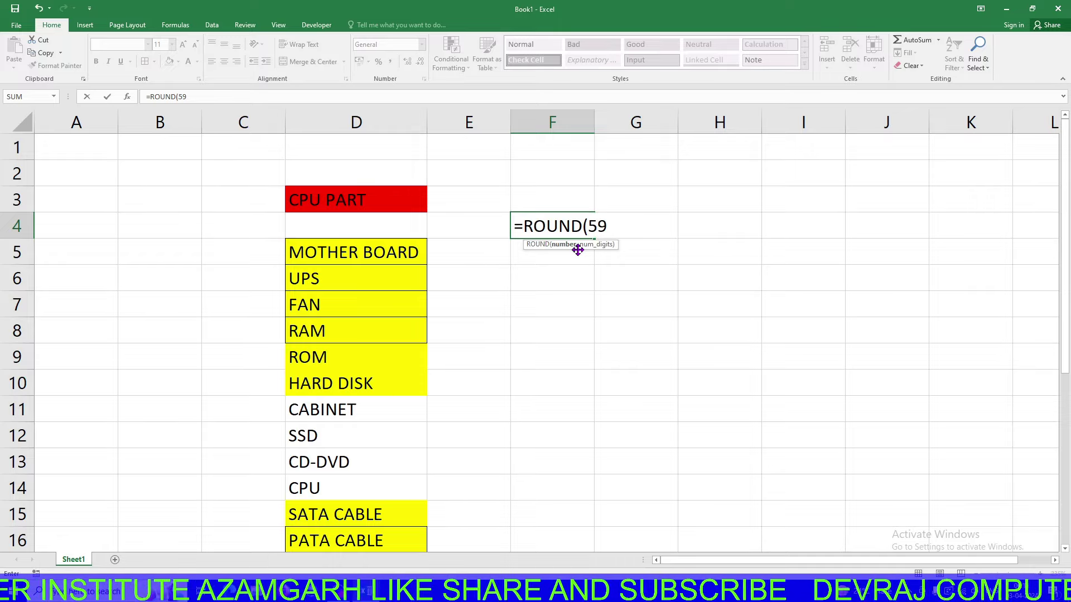
pyautogui.write('.')
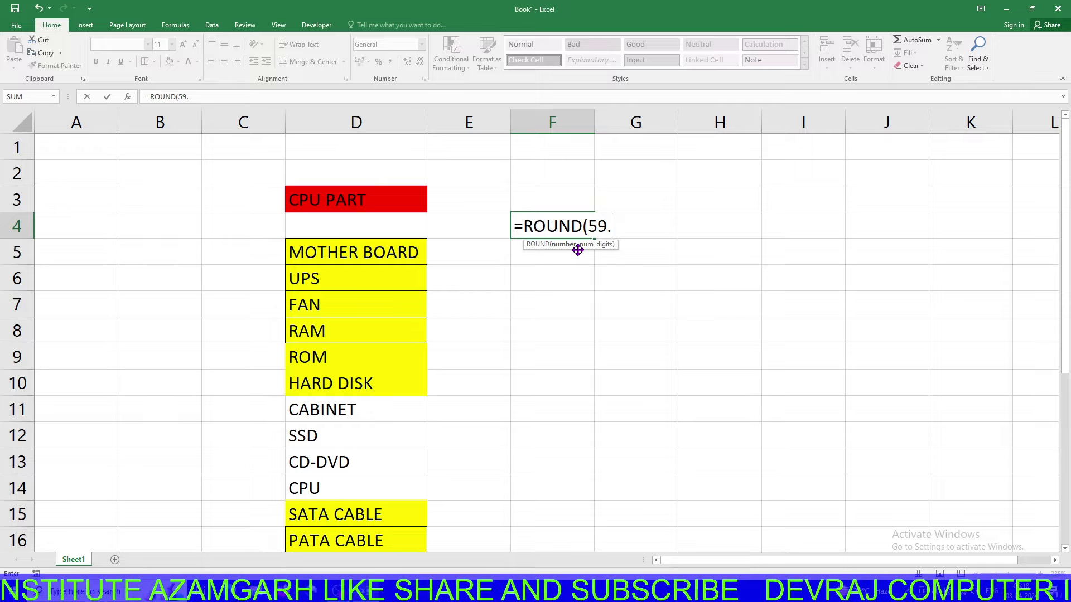
pyautogui.write('132456')
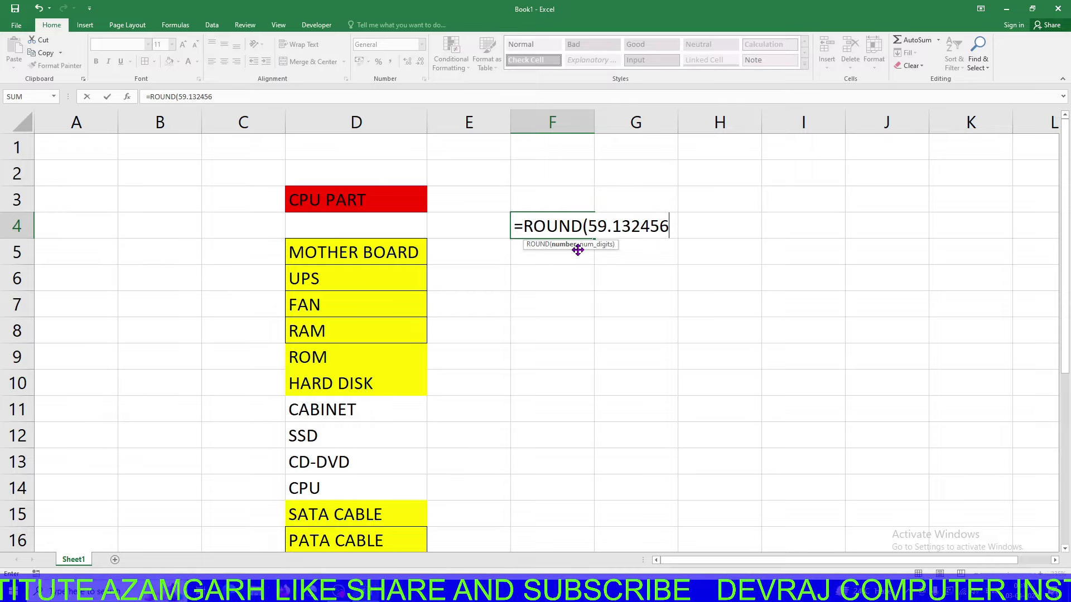
pyautogui.write(',')
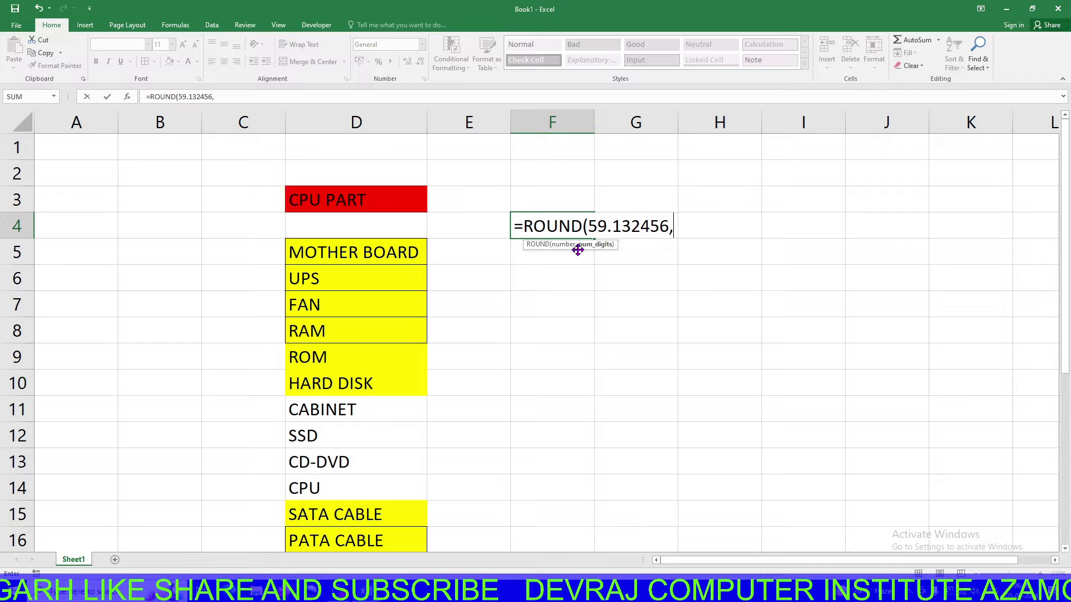
pyautogui.write('2')
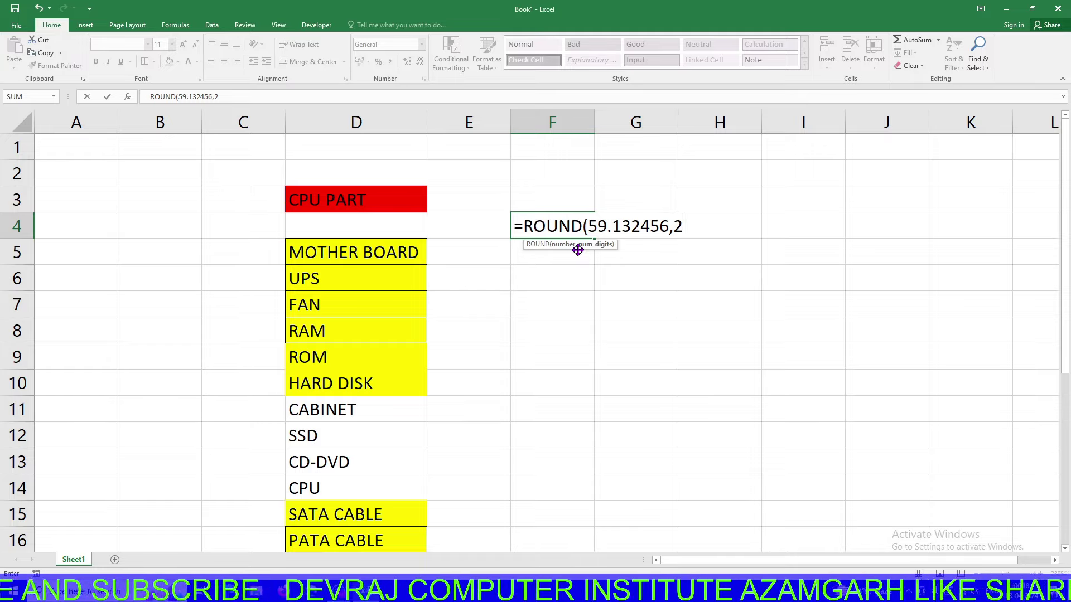
pyautogui.write(')')
pyautogui.press('Return')
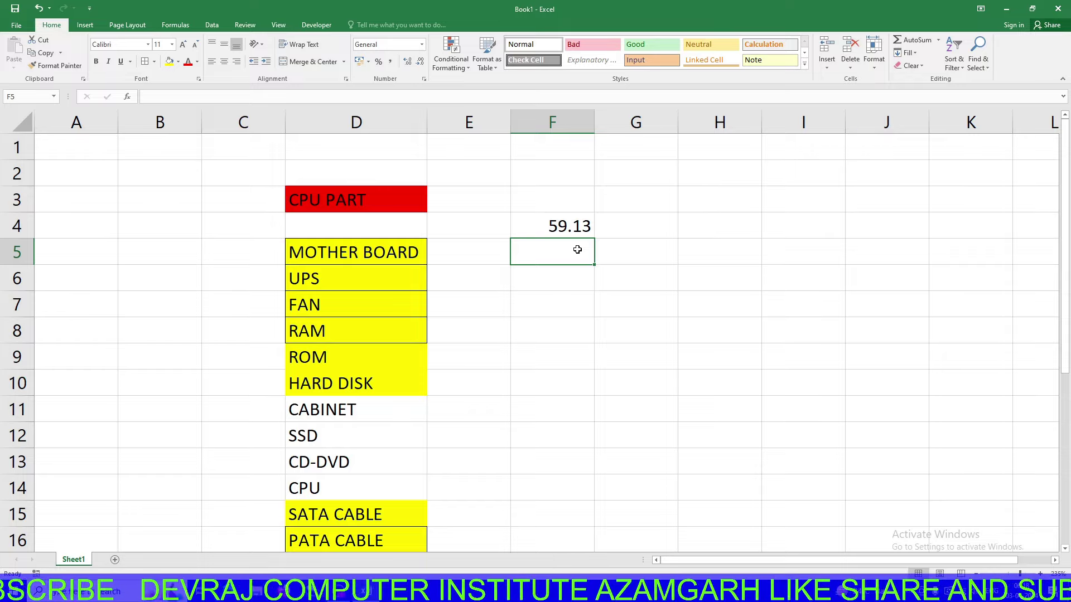
# Change the F4 ROUND formula to 3 decimal places, giving 59.132, then clear F4
pyautogui.doubleClick(550, 228)
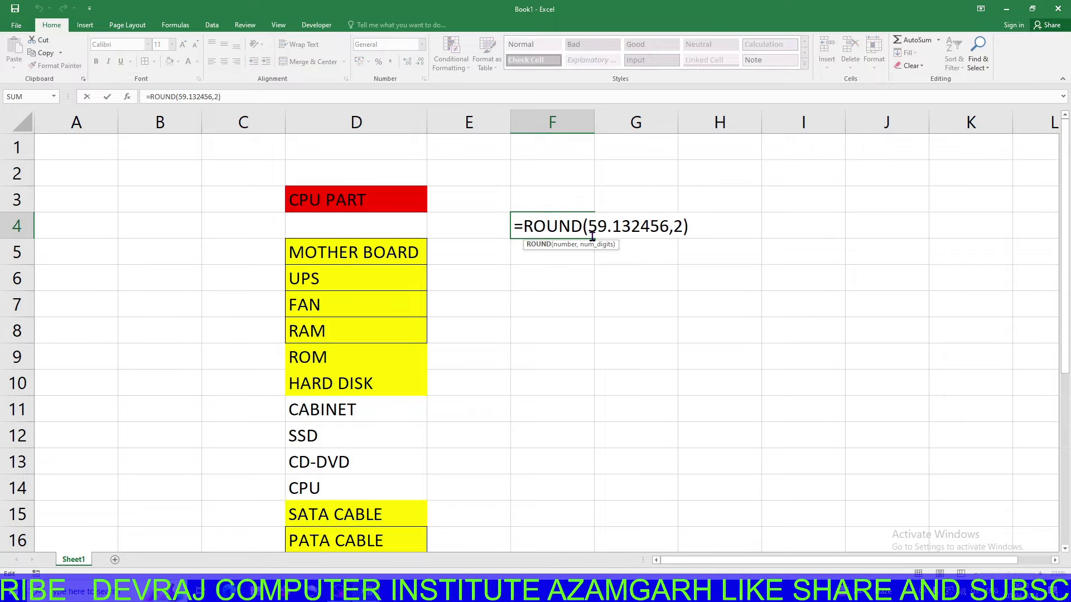
pyautogui.moveTo(612, 228); pyautogui.dragTo(627, 229)
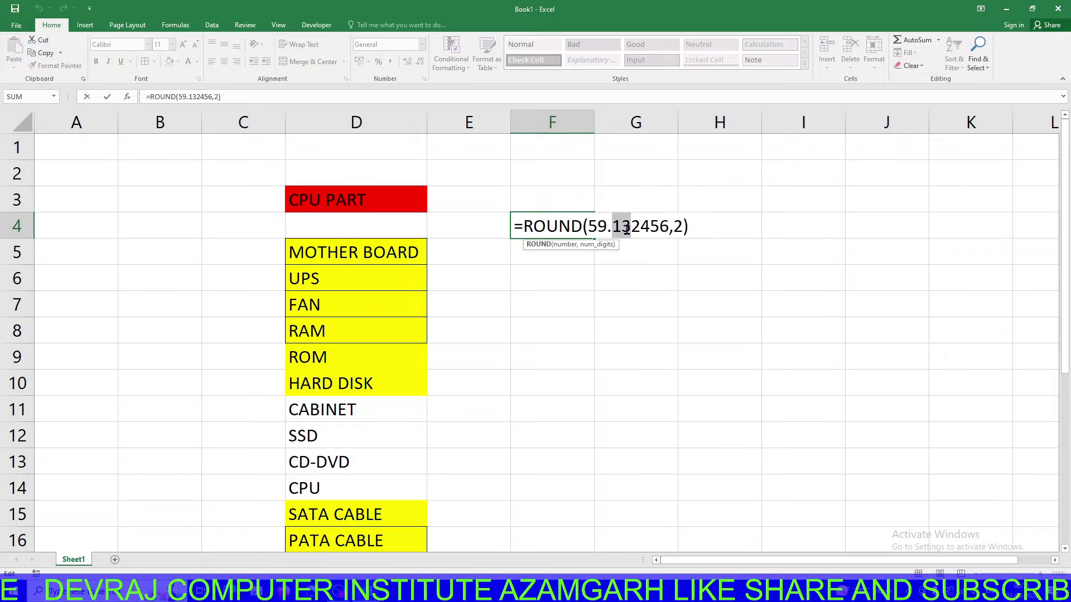
pyautogui.click(623, 228)
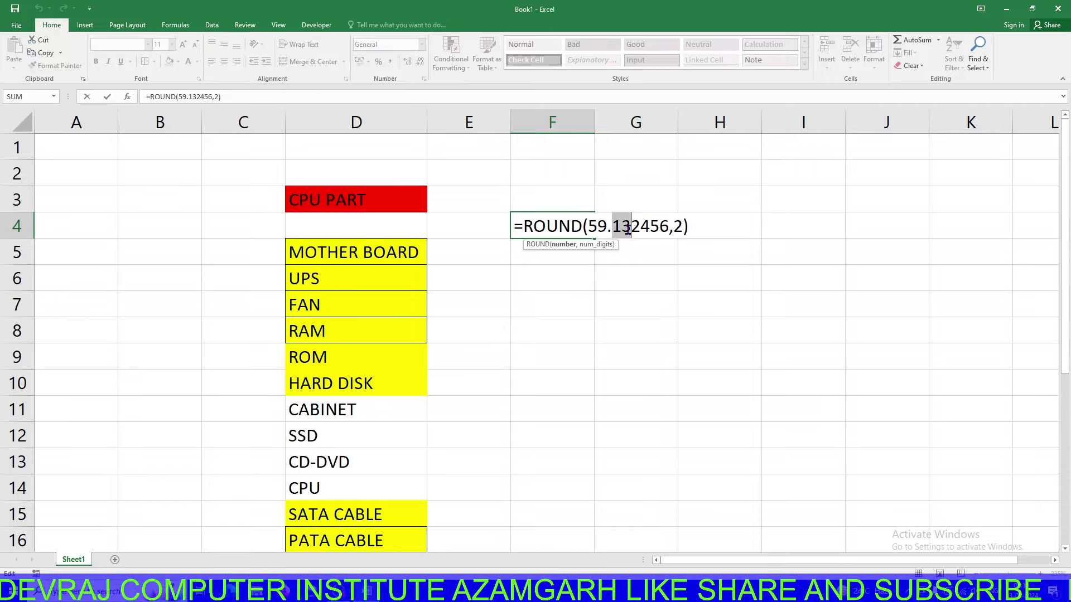
pyautogui.moveTo(628, 227); pyautogui.dragTo(621, 227)
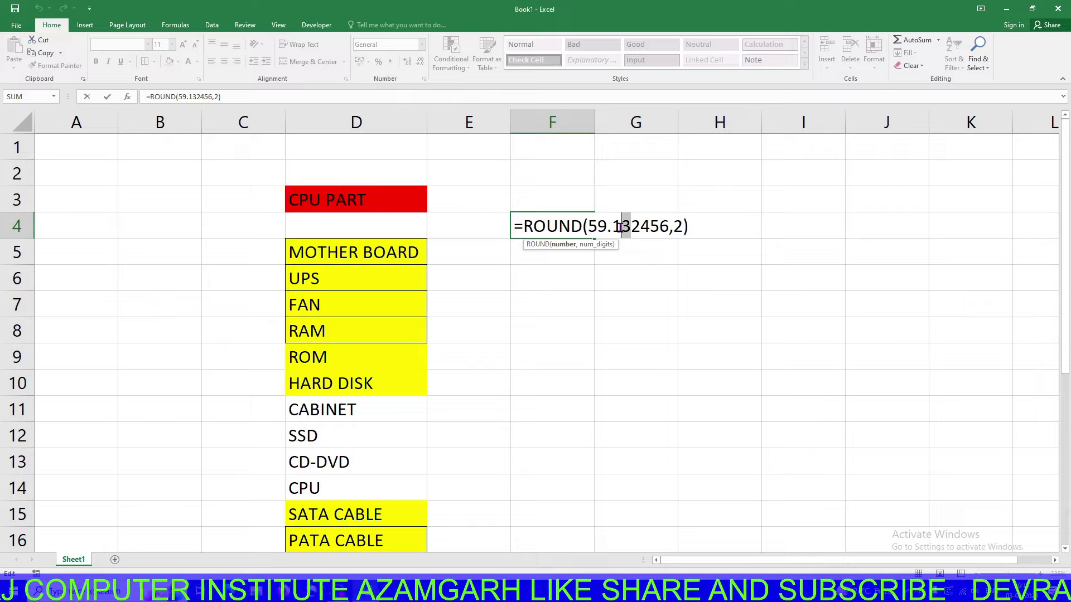
pyautogui.click(681, 227)
pyautogui.press('BackSpace')
pyautogui.write('3')
pyautogui.press('Return')
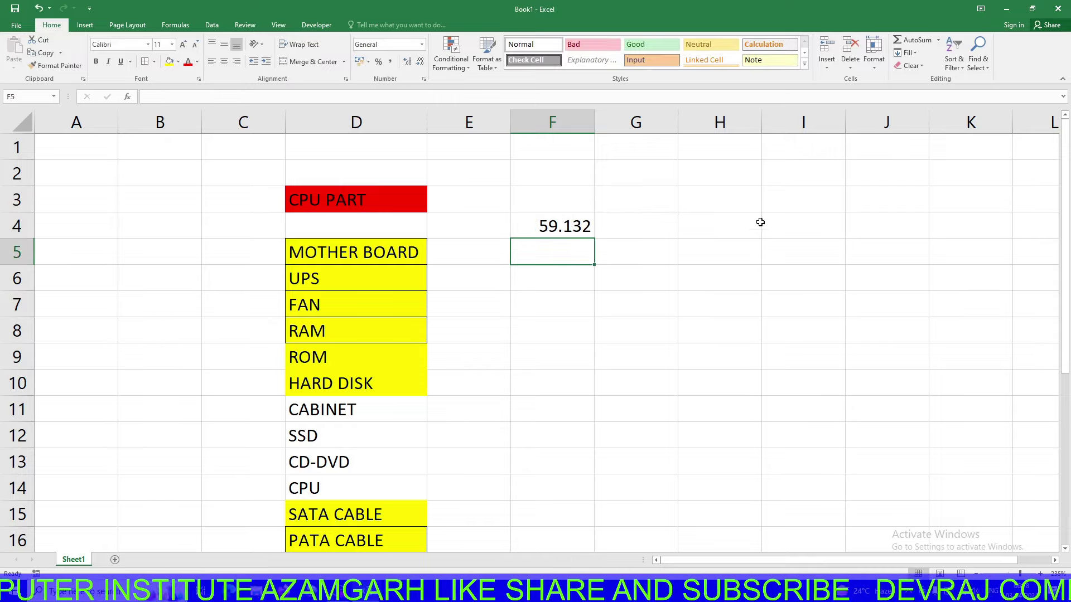
pyautogui.click(559, 227)
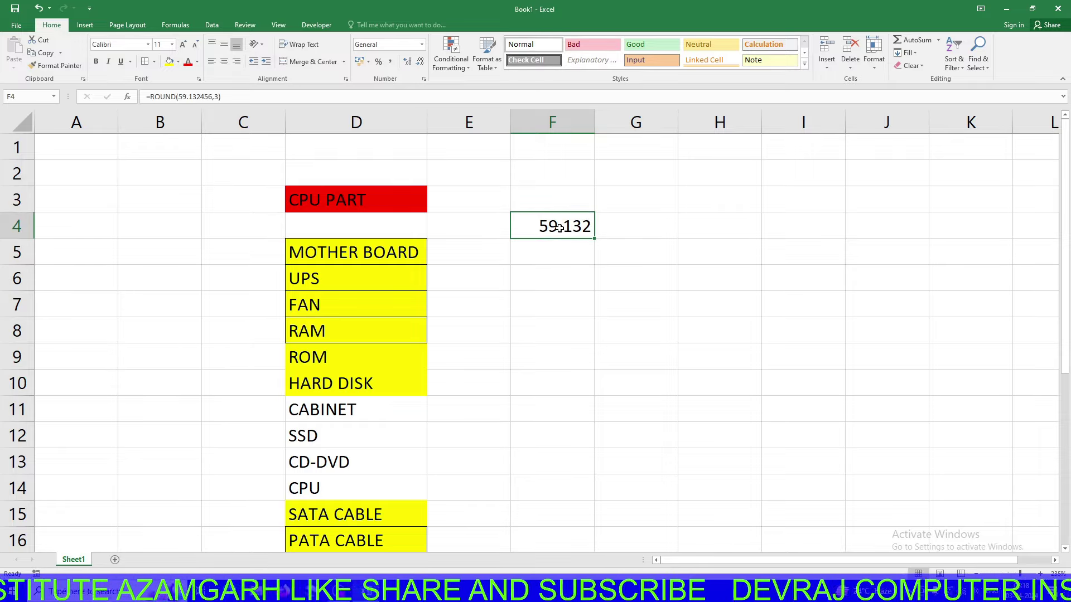
pyautogui.press('Delete')
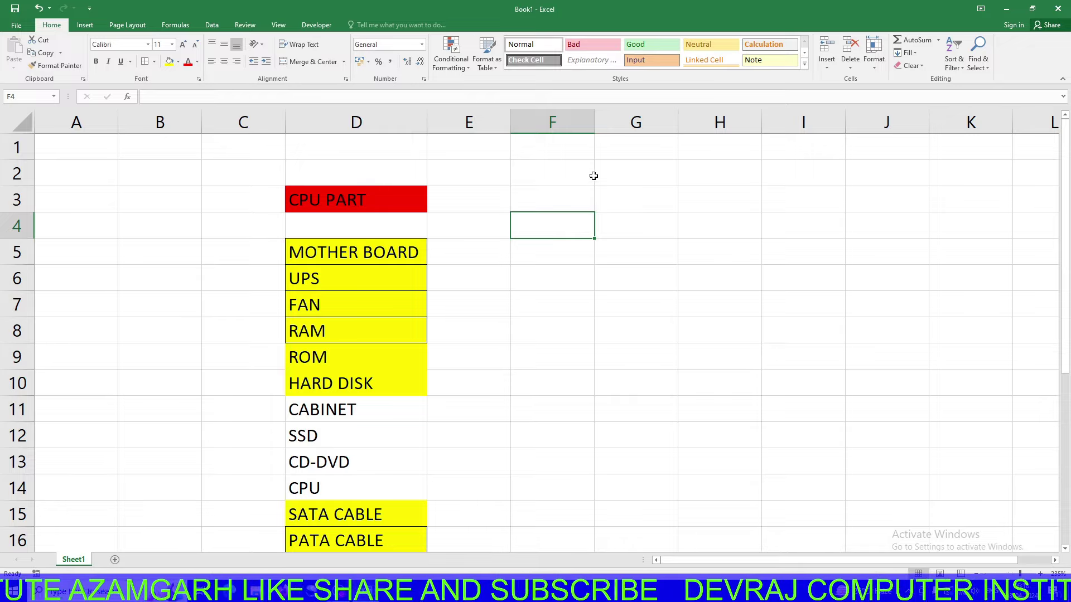
pyautogui.click(557, 200)
pyautogui.write('=')
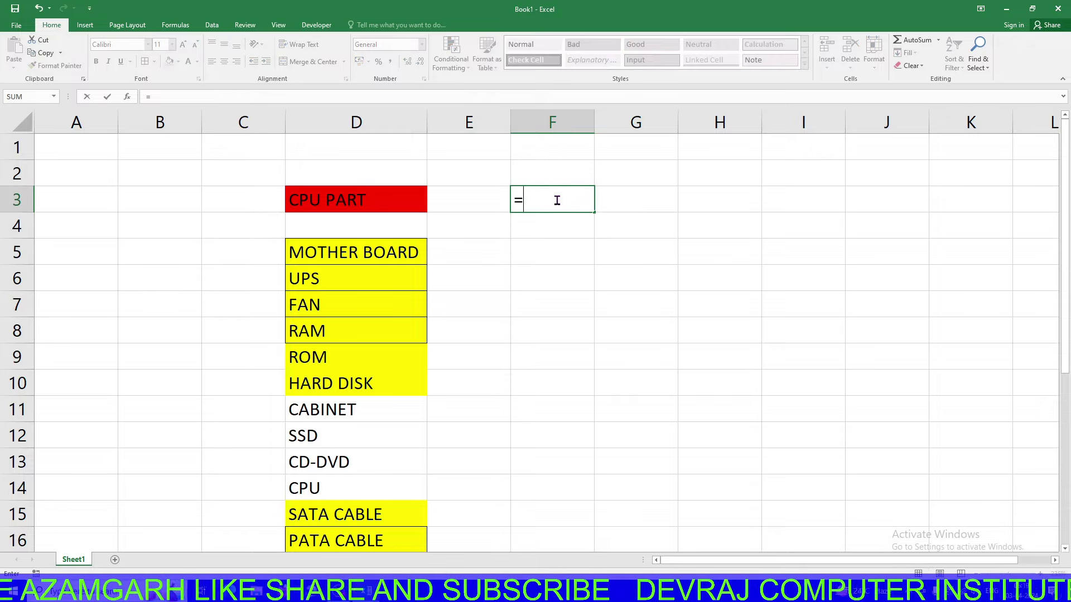
pyautogui.write('NOW')
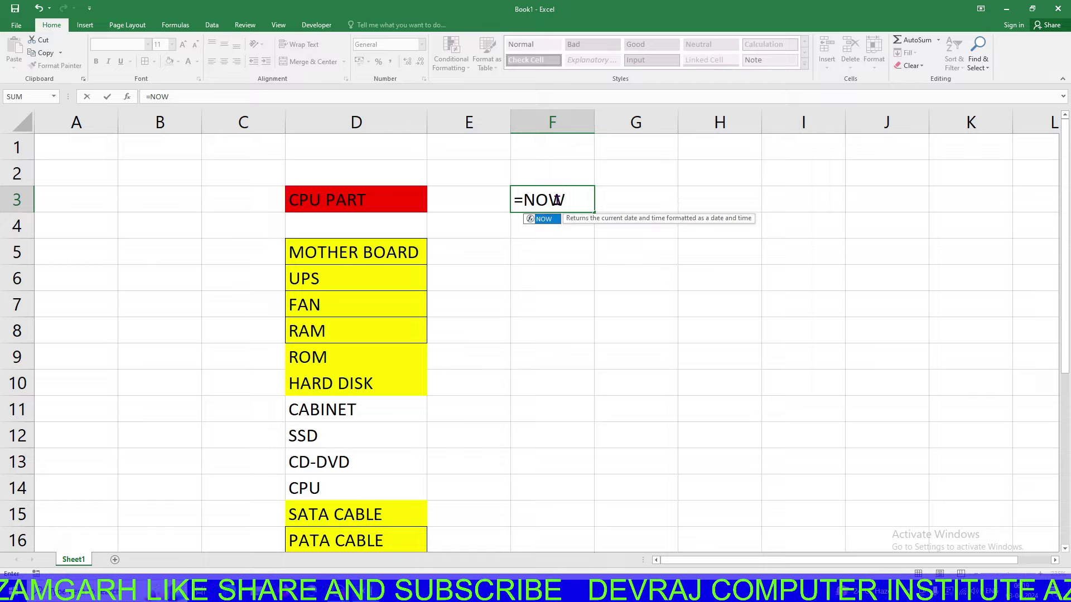
pyautogui.write('()')
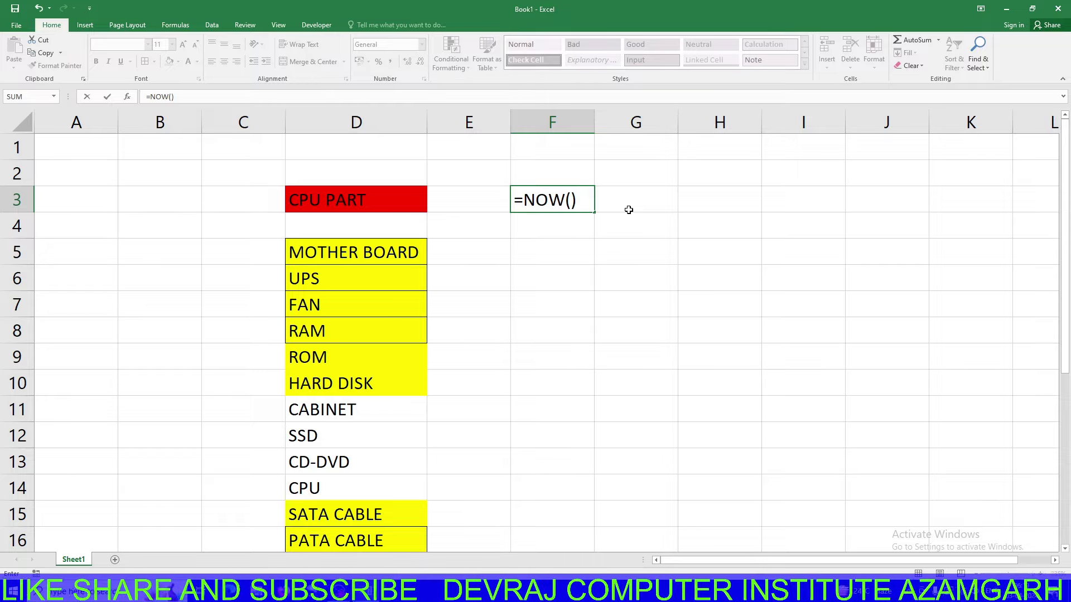
pyautogui.press('Return')
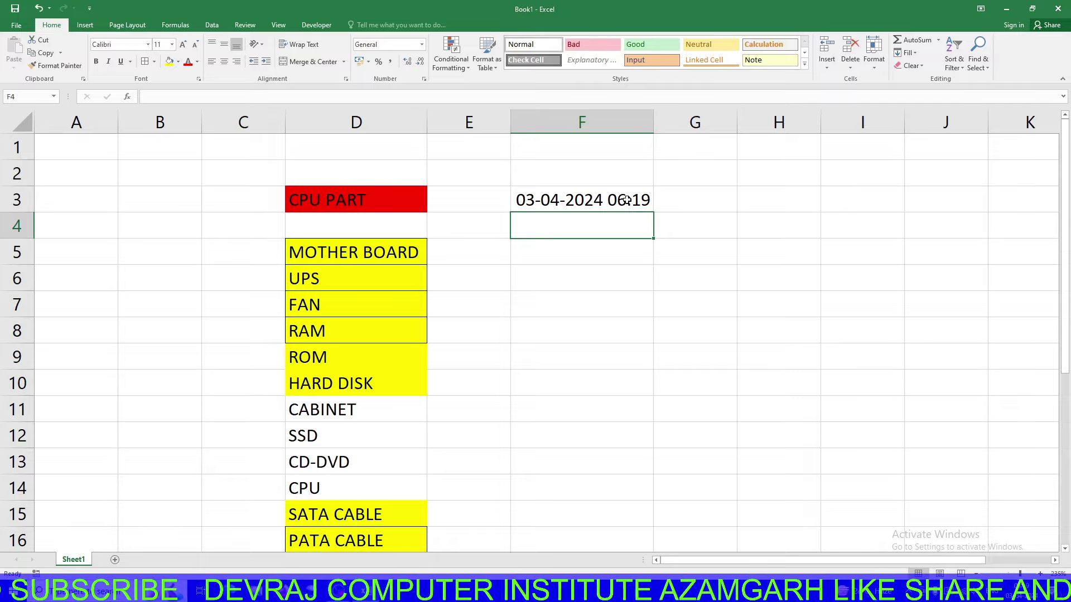
pyautogui.doubleClick(628, 201)
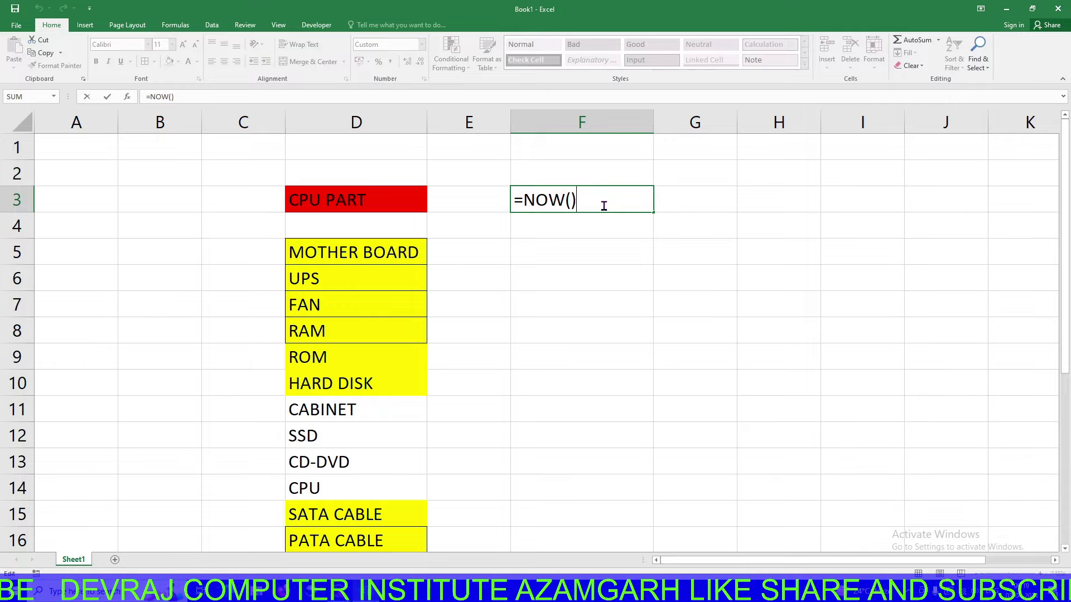
pyautogui.press('Return')
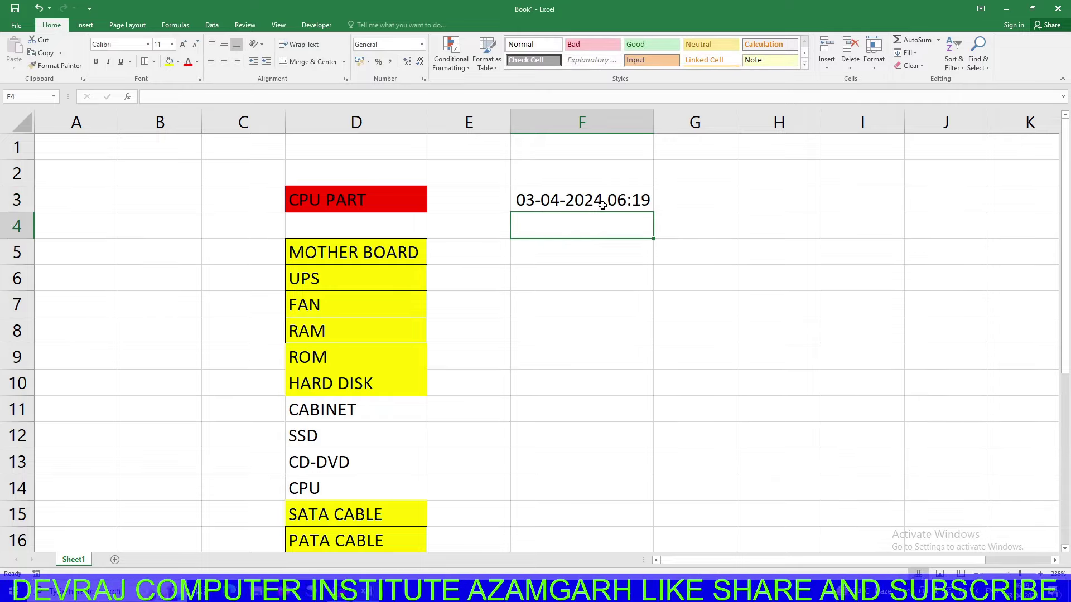
pyautogui.click(145, 235)
pyautogui.write('=TODAY(')
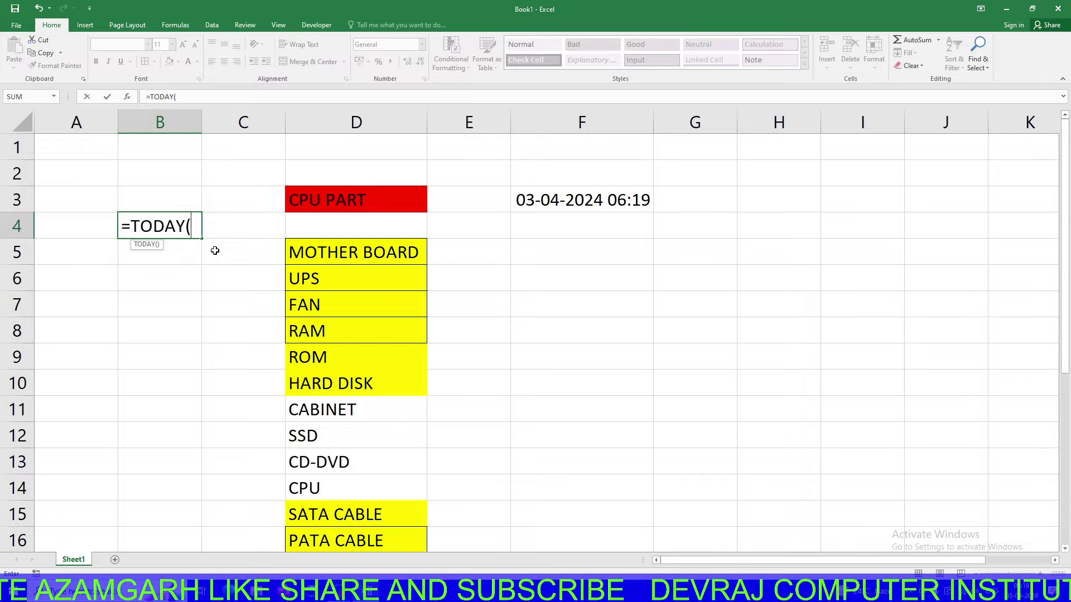
# Enter =TODAY() in B4 so it shows today's date, 03-04-2024
pyautogui.write(')')
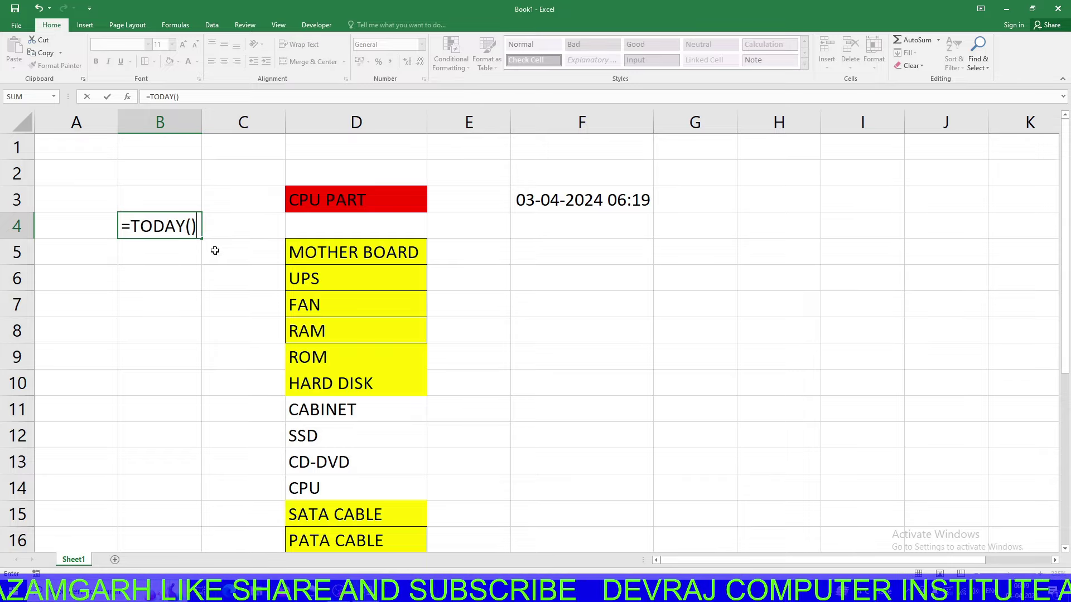
pyautogui.press('Return')
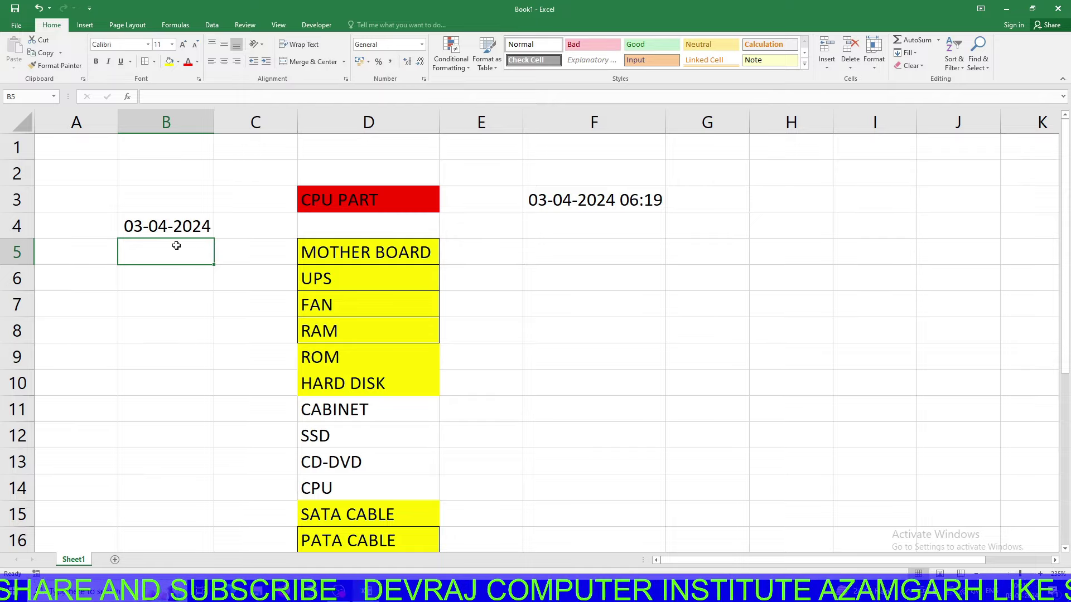
pyautogui.doubleClick(181, 224)
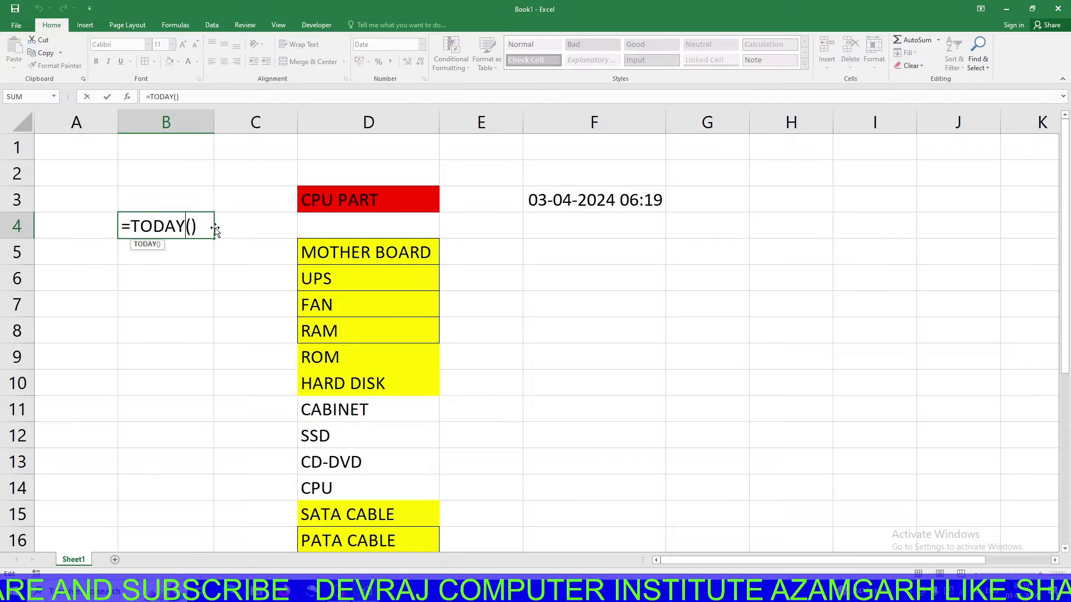
pyautogui.hotkey('ctrl', 'Return')
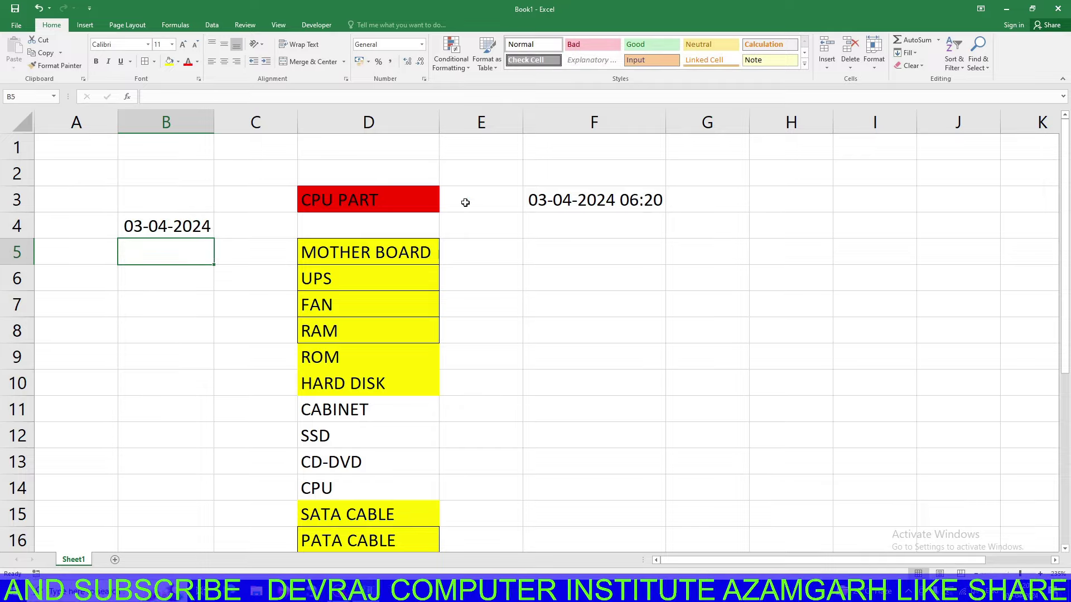
# Recalculate F3's NOW result to 06:20 and begin =MONTH(03/04/2024) in F6
pyautogui.doubleClick(563, 206)
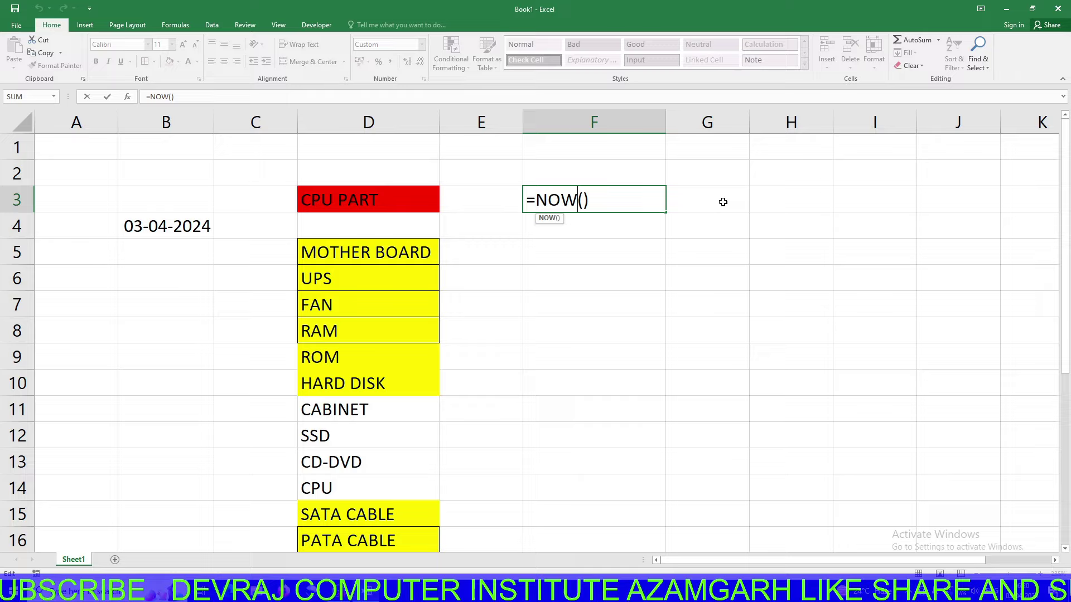
pyautogui.press('Return')
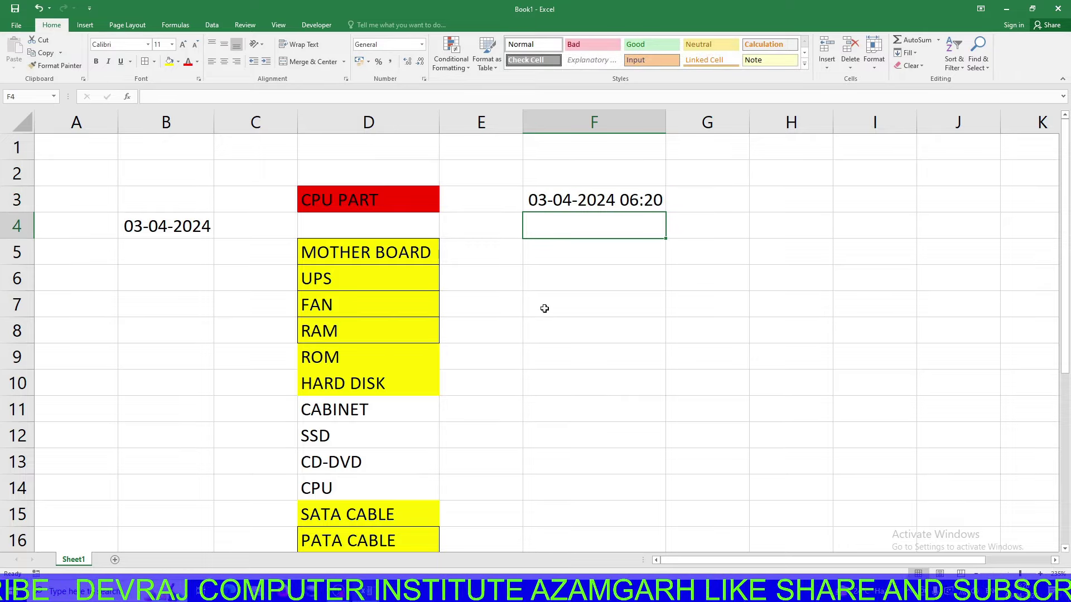
pyautogui.click(586, 283)
pyautogui.write('=')
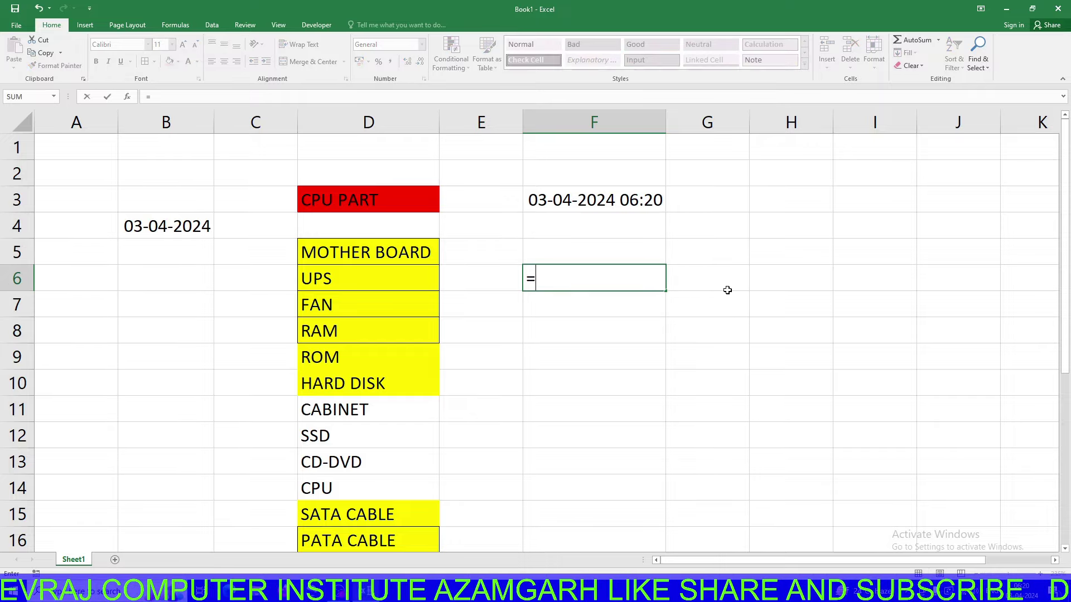
pyautogui.write('MONTH(')
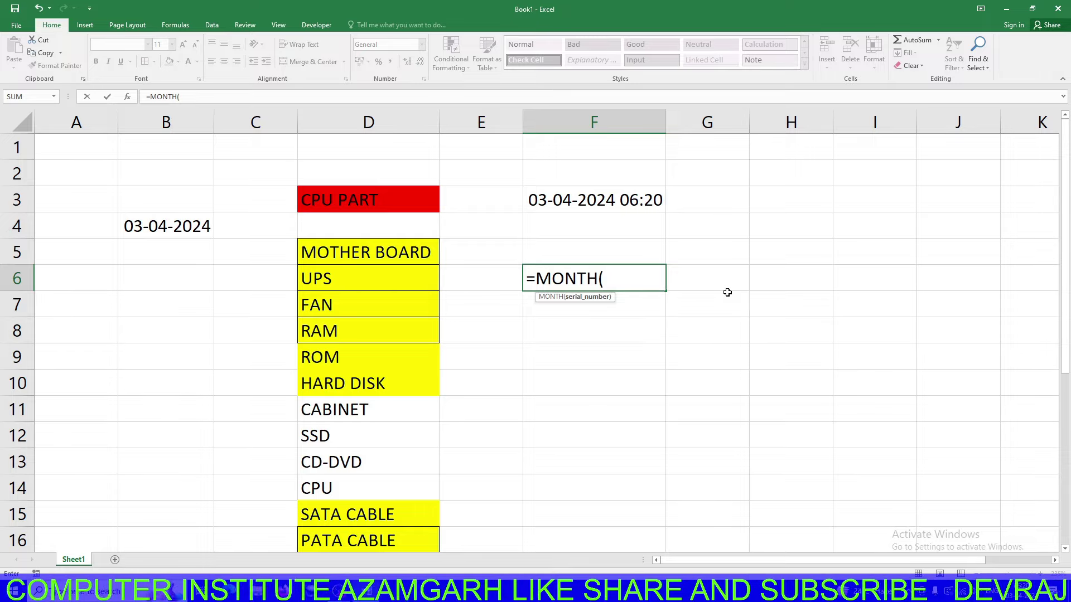
pyautogui.write('03')
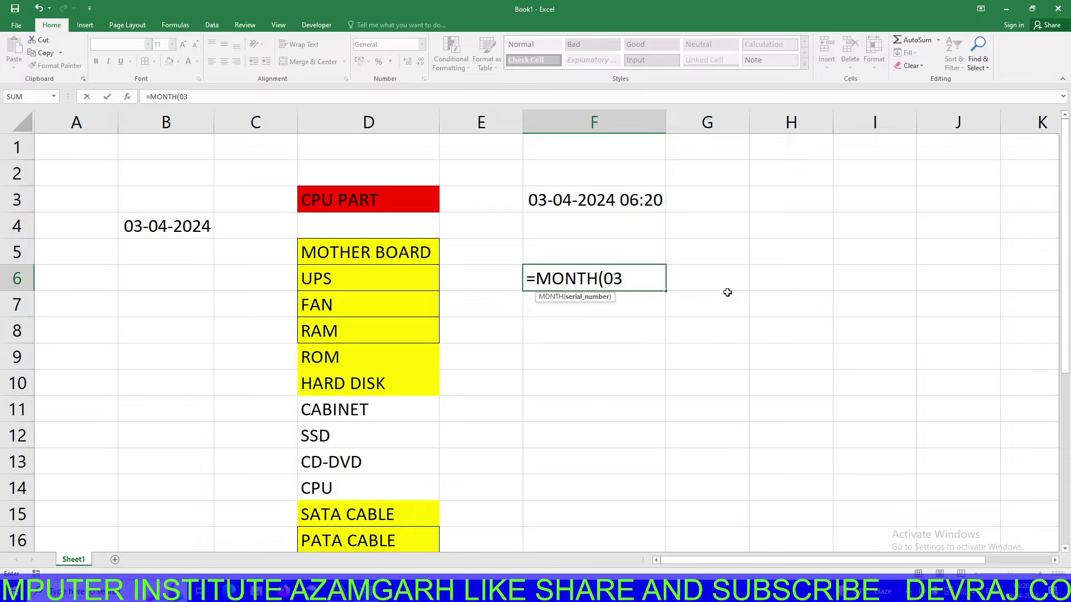
pyautogui.write('/04/2024')
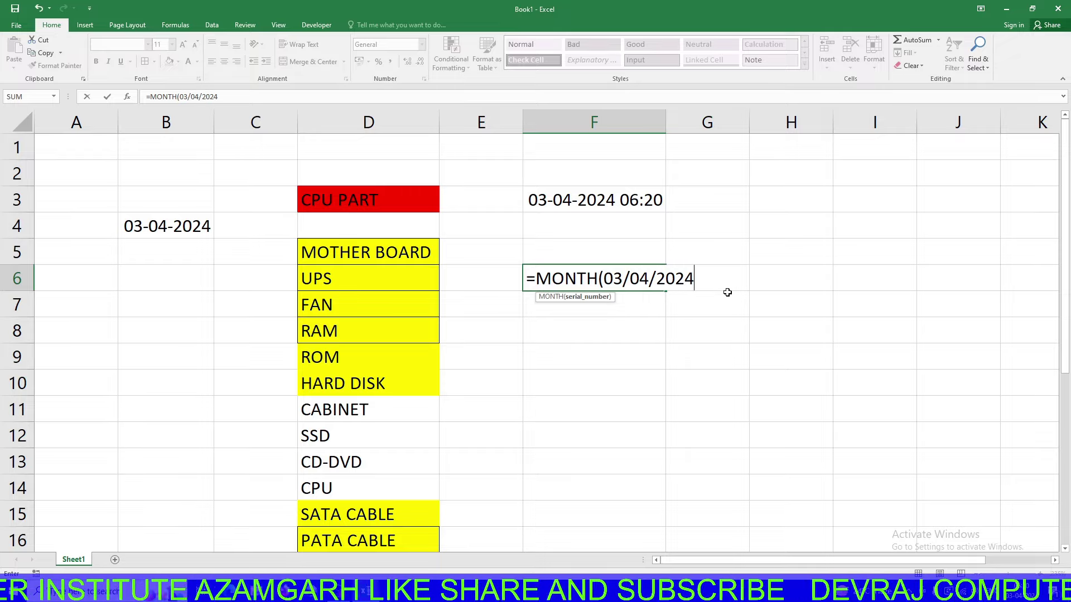
pyautogui.write(')')
# Commit =MONTH(03/04/2024) in F6, which returns 1, and recheck the formula
pyautogui.press('Return')
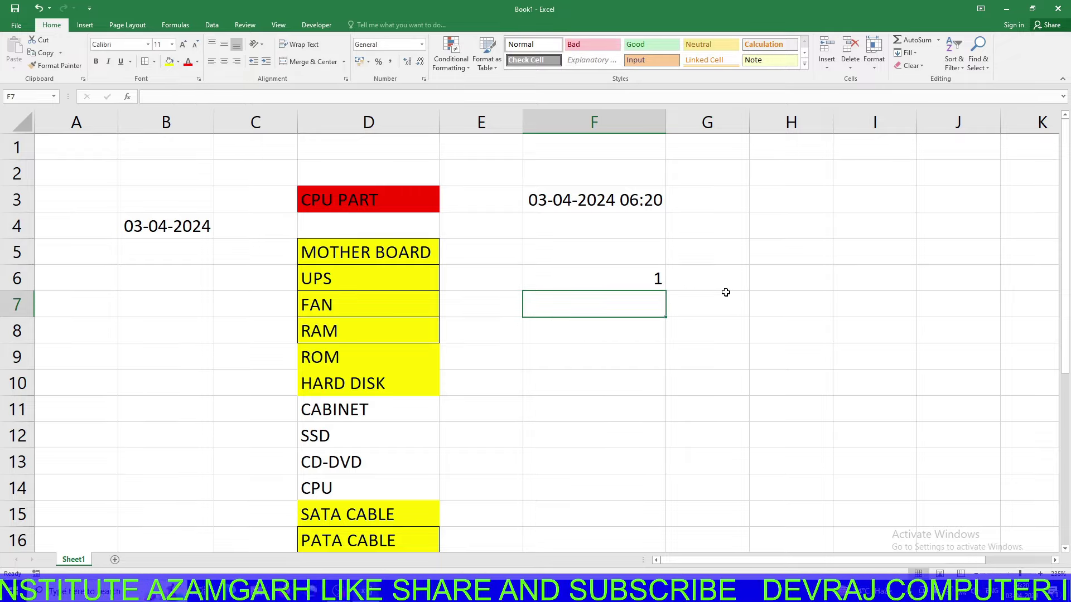
pyautogui.click(567, 279)
pyautogui.doubleClick(564, 281)
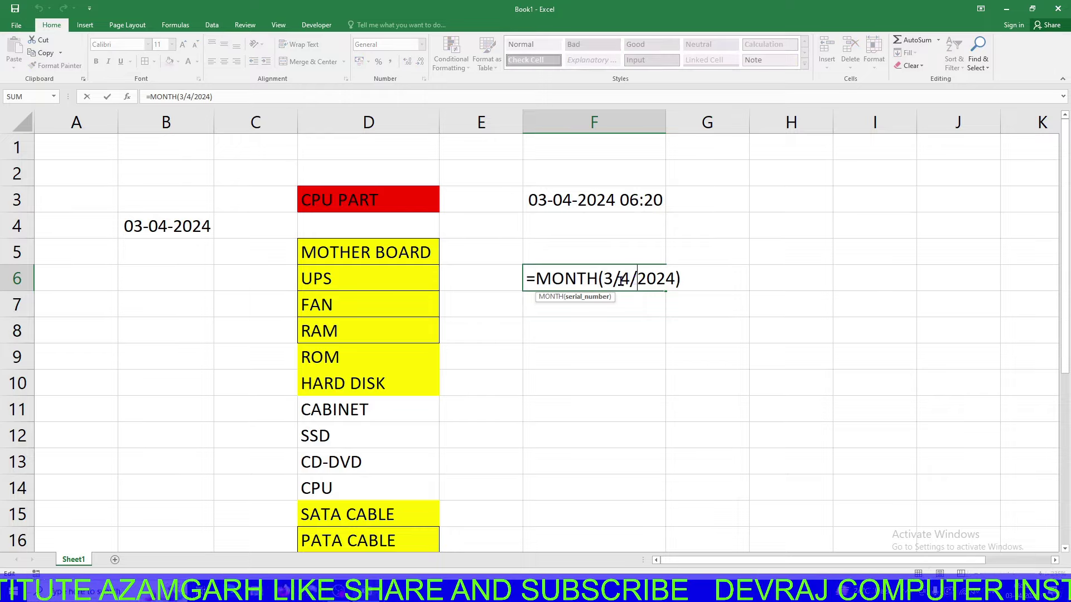
pyautogui.press('Return')
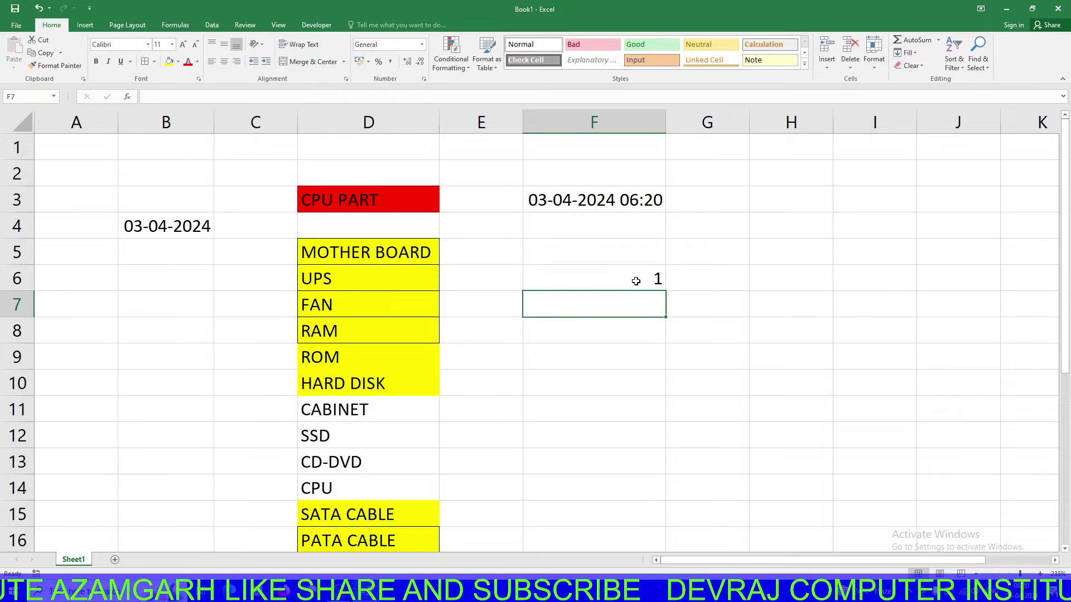
pyautogui.doubleClick(637, 280)
pyautogui.press('Return')
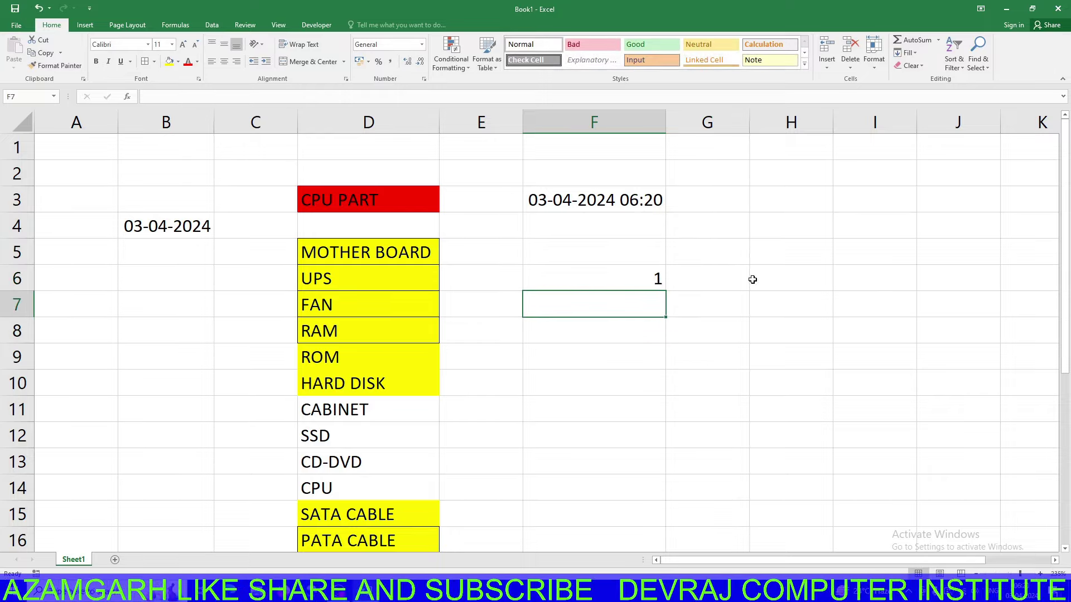
pyautogui.click(614, 211)
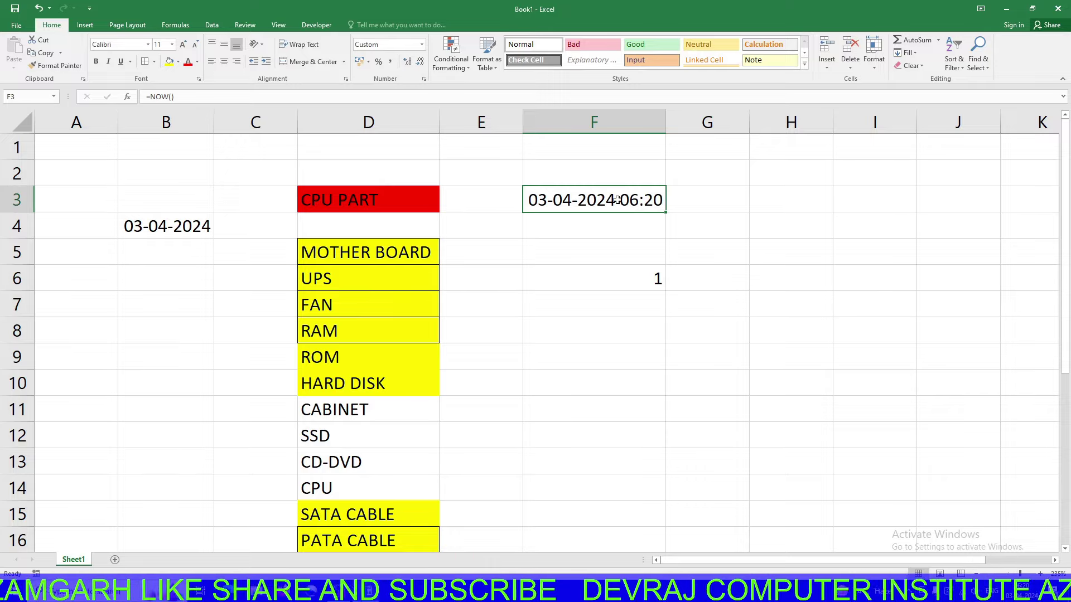
pyautogui.click(621, 282)
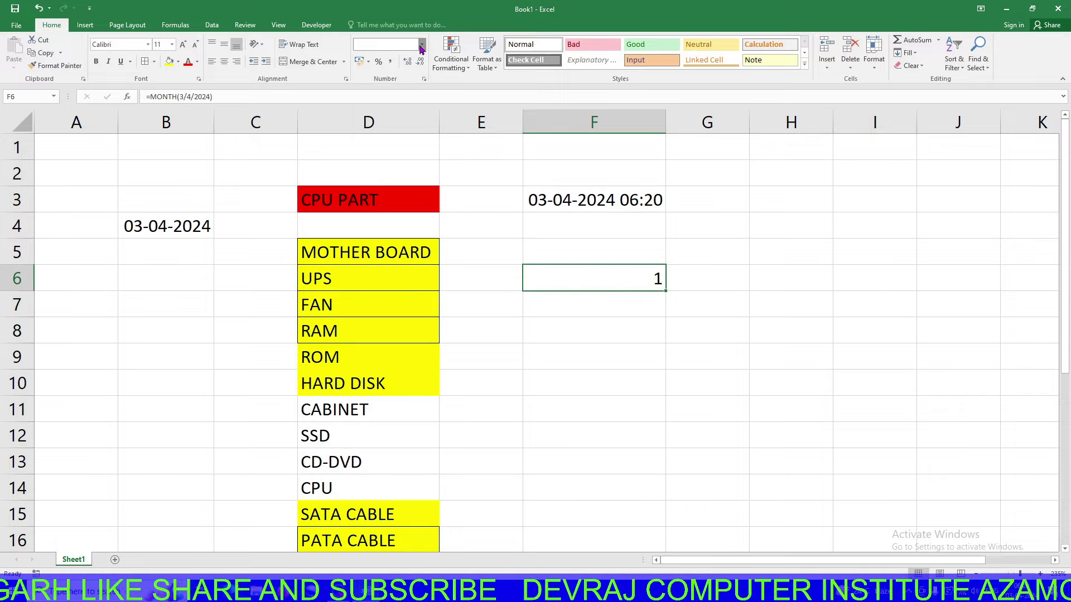
pyautogui.click(816, 227)
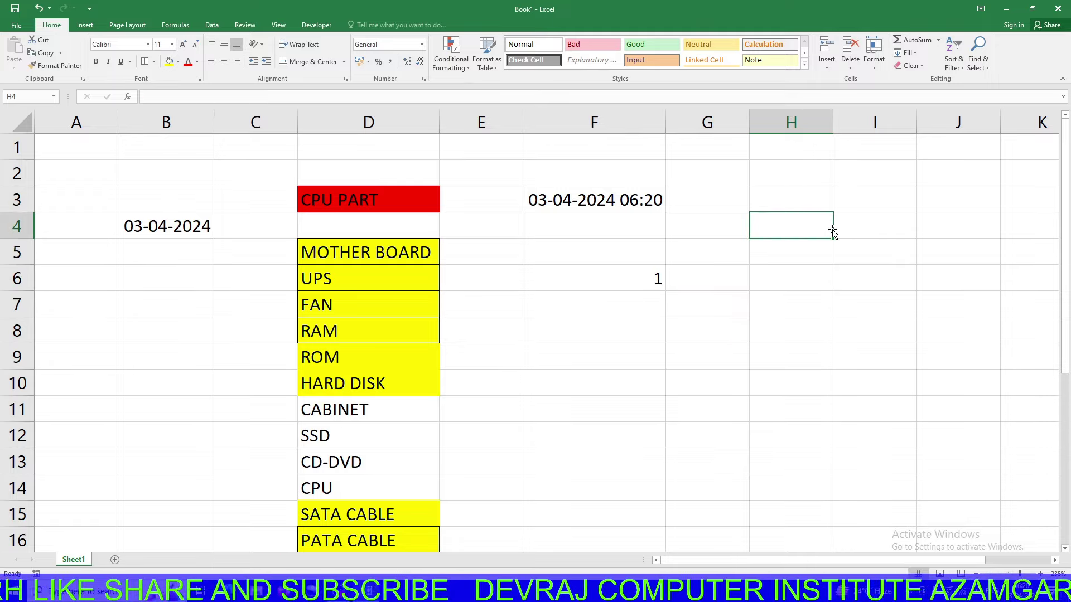
# Enter =MONTH("03/04/2024") in H4
pyautogui.write('=')
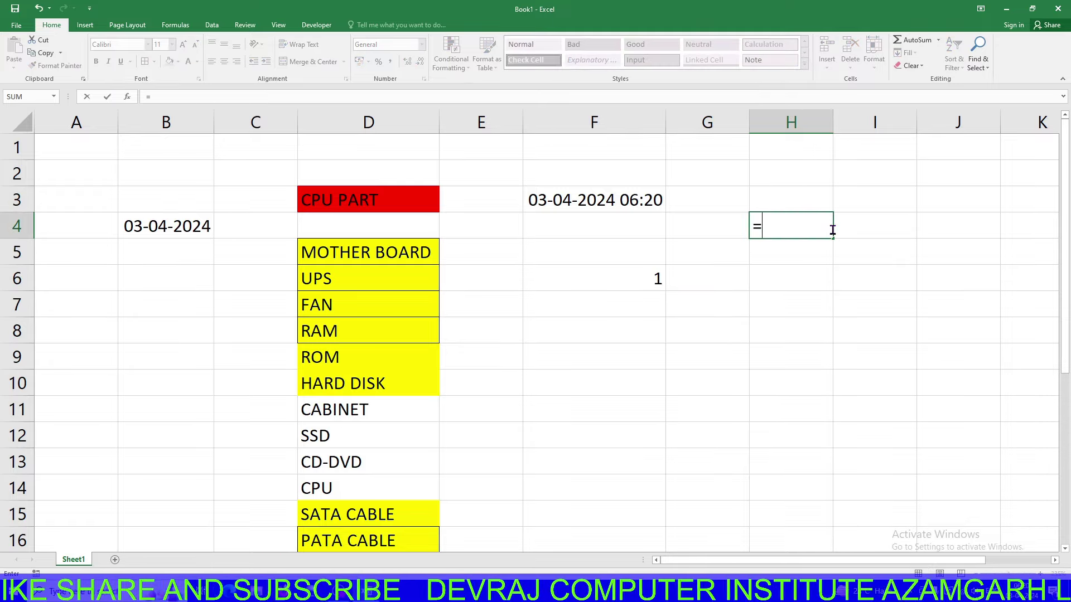
pyautogui.write('MO')
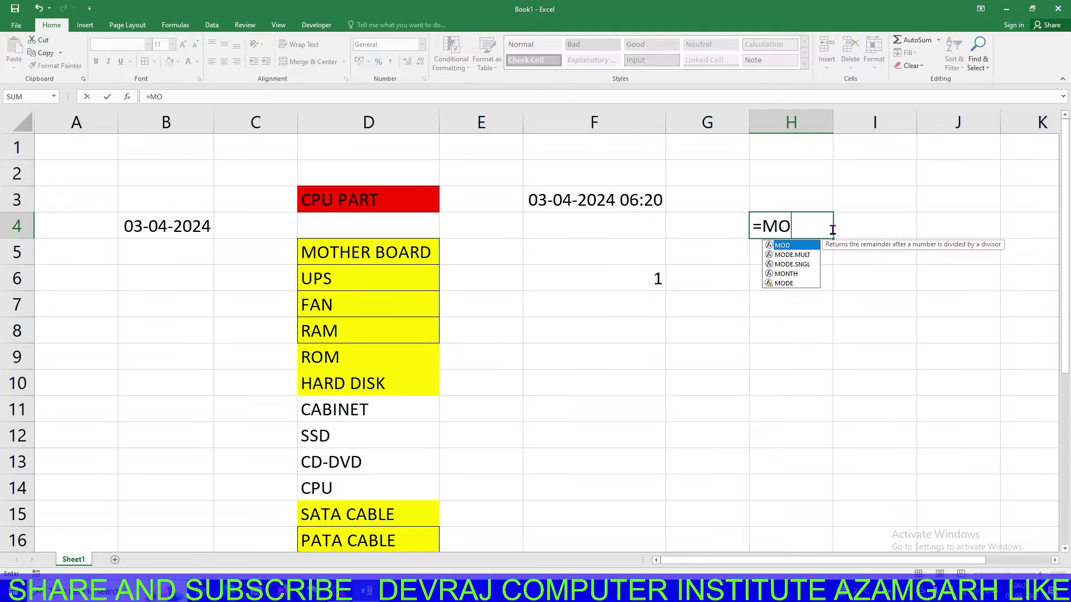
pyautogui.write('NTH(')
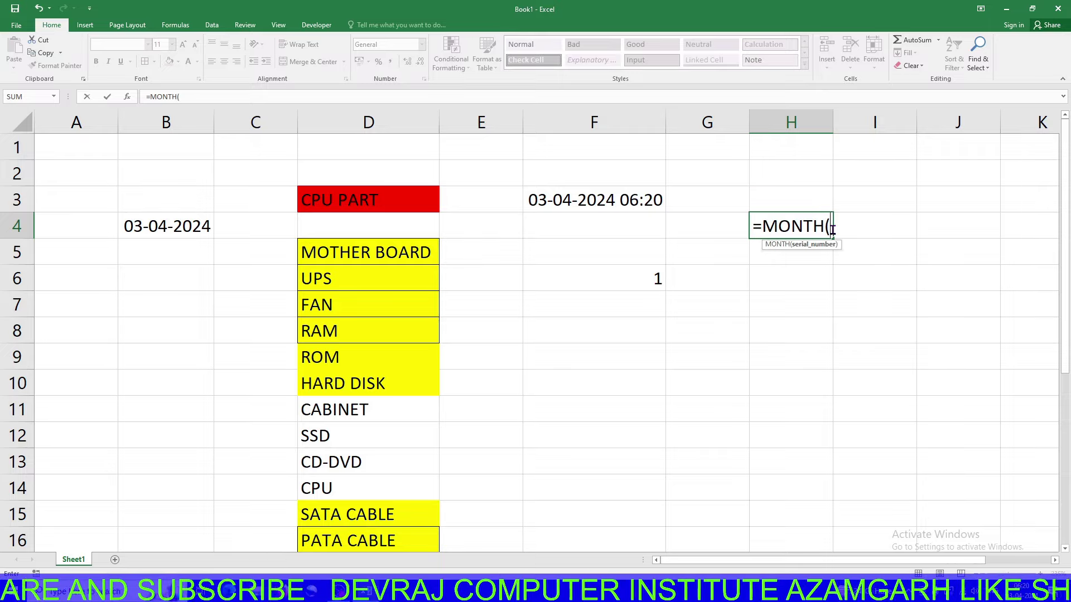
pyautogui.write('"')
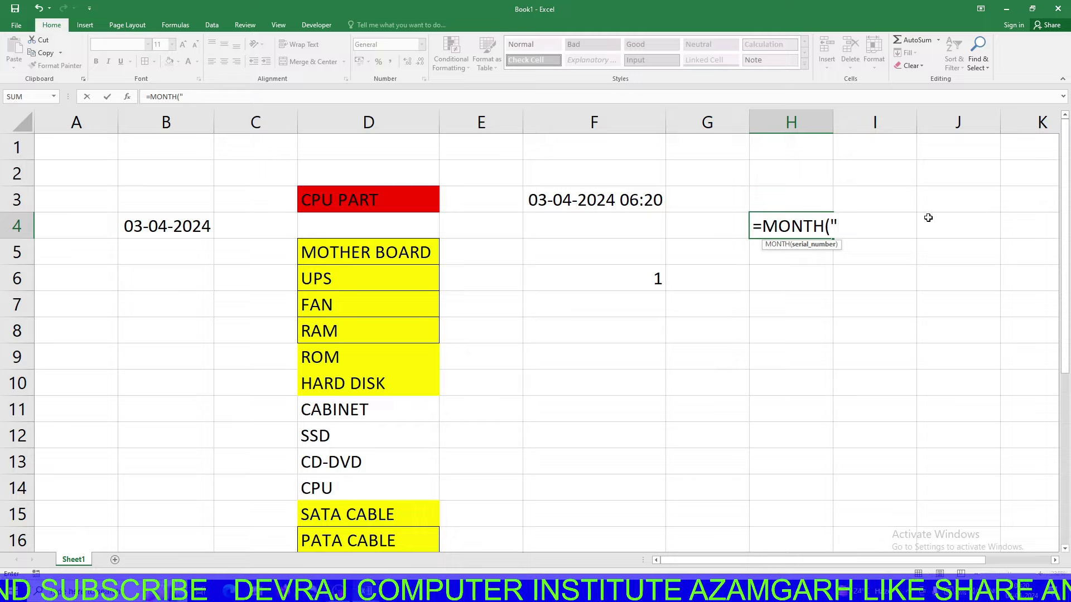
pyautogui.write('03/04/')
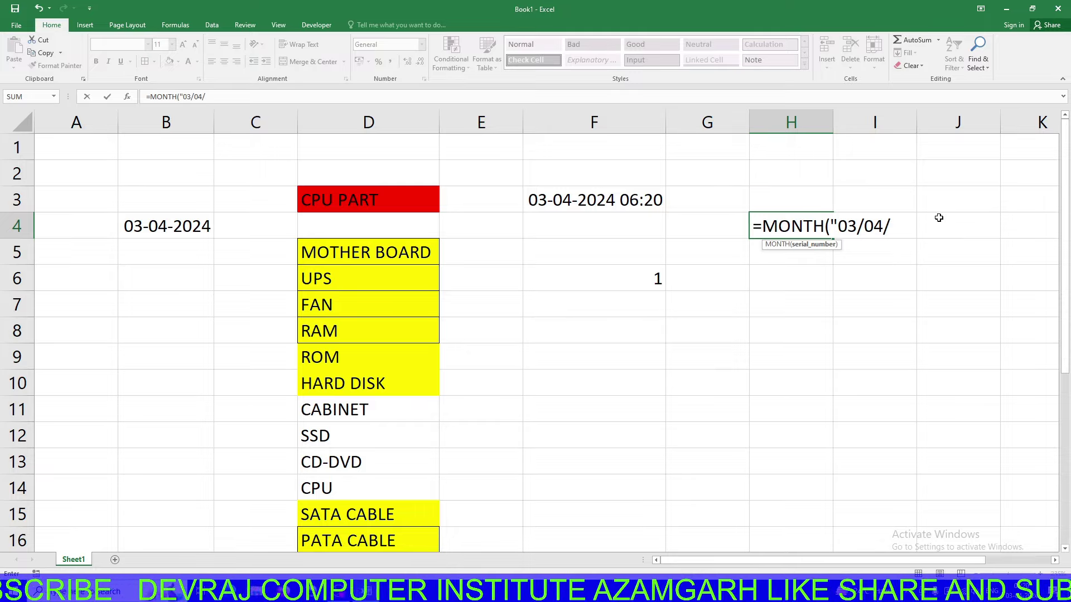
pyautogui.write('2024')
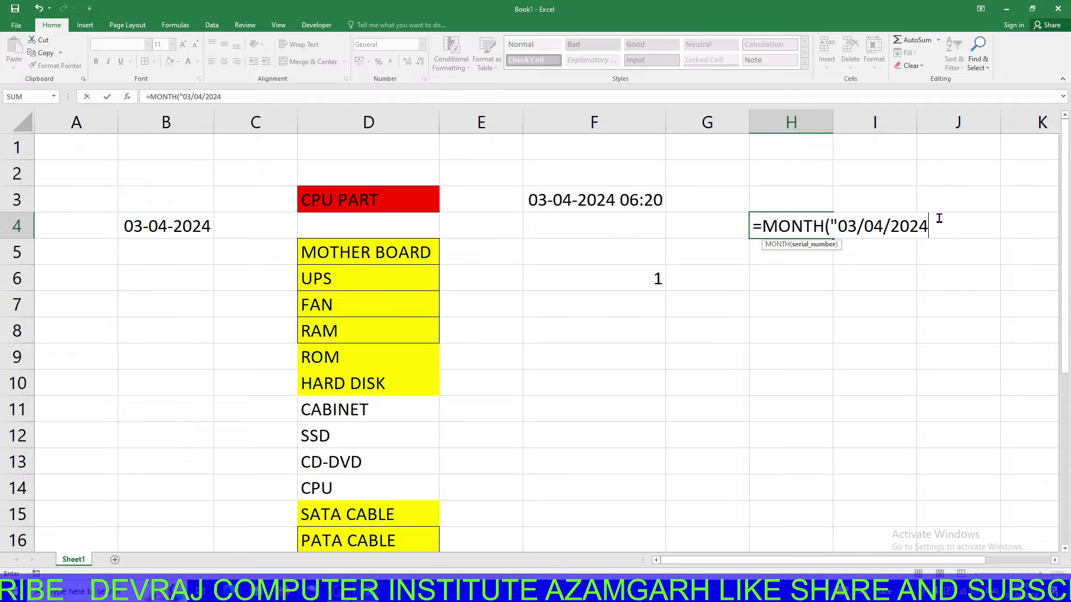
pyautogui.write('")')
pyautogui.press('Return')
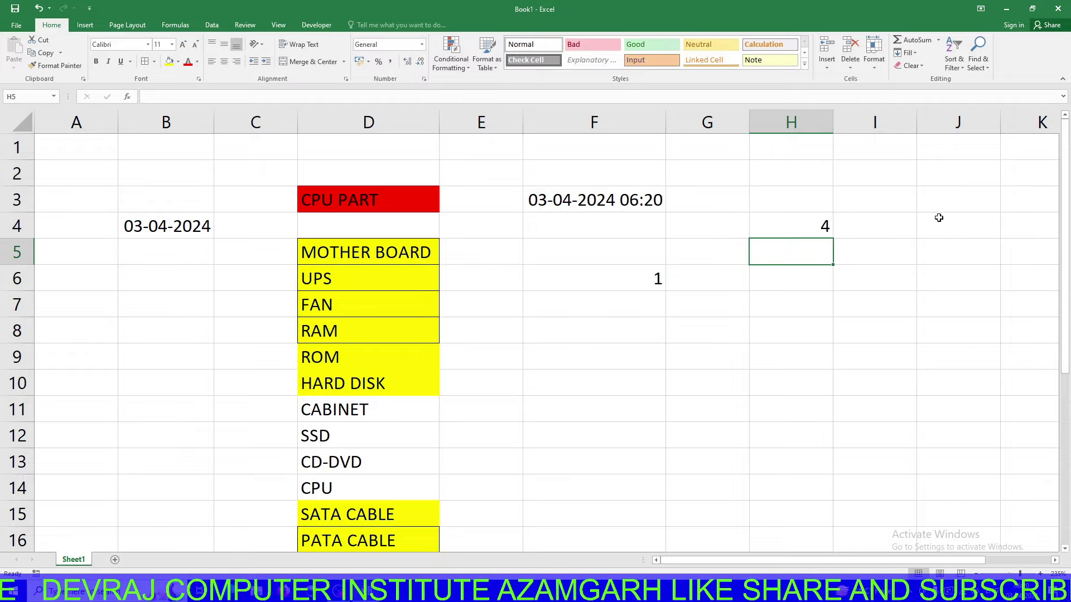
pyautogui.click(803, 223)
# Reopen H4's formula and highlight the 04 month portion of the date
pyautogui.doubleClick(805, 221)
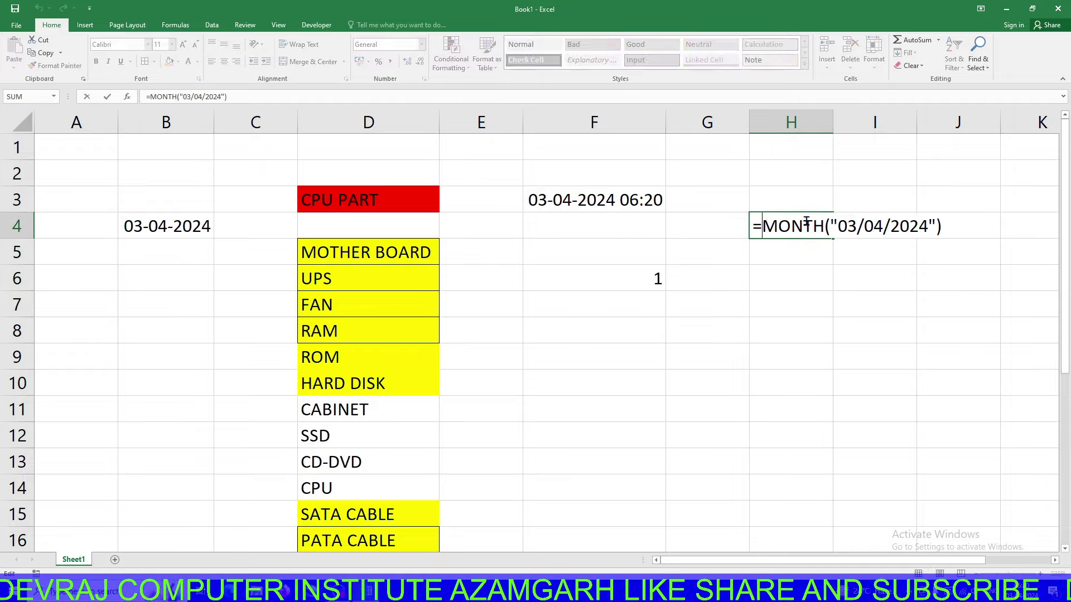
pyautogui.moveTo(884, 226); pyautogui.dragTo(863, 226)
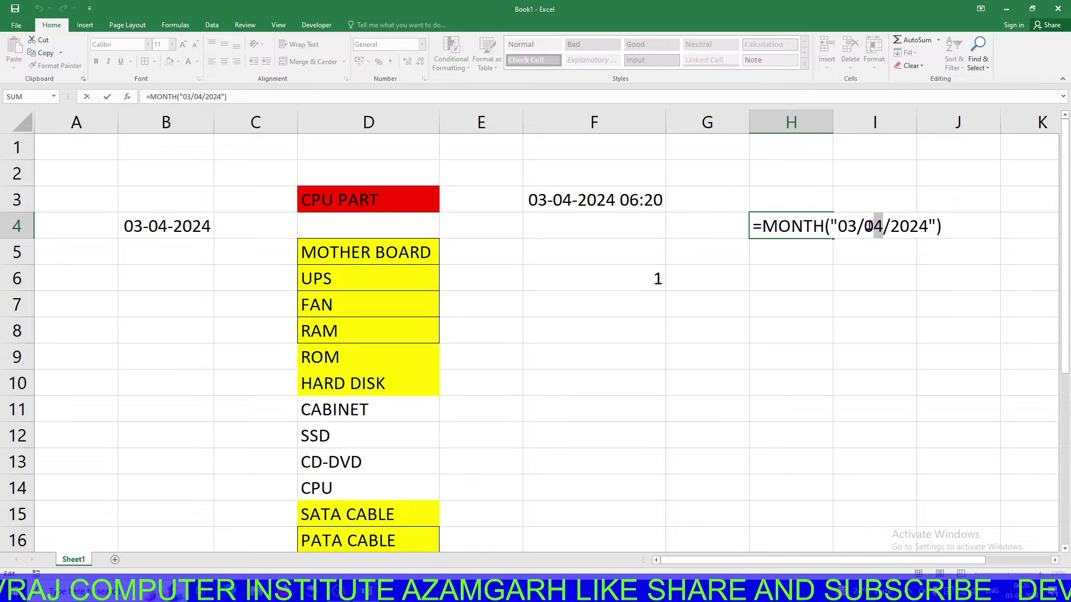
pyautogui.press('Return')
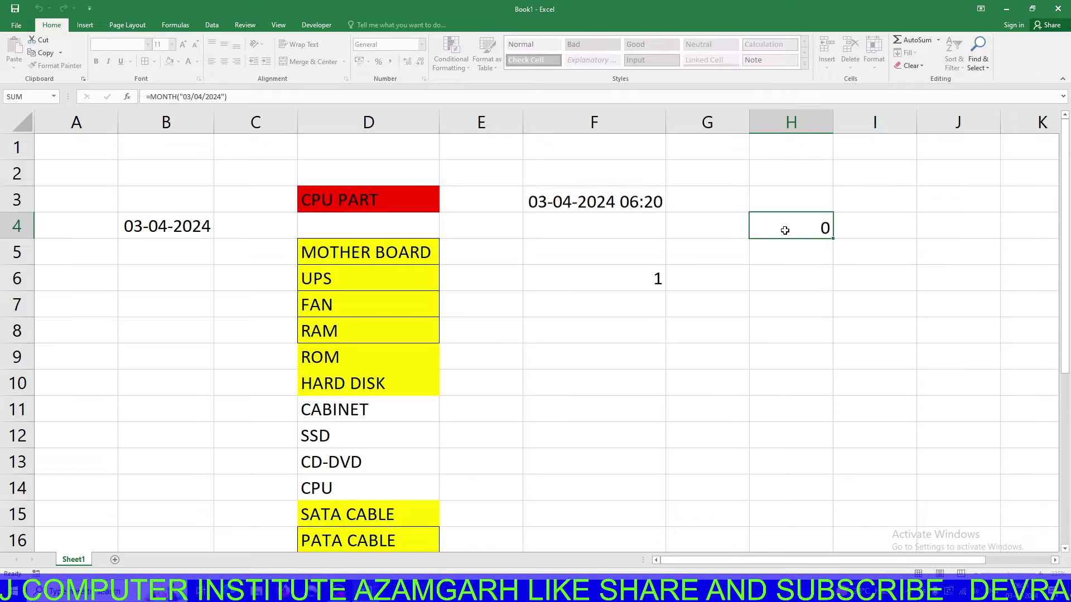
pyautogui.doubleClick(800, 219)
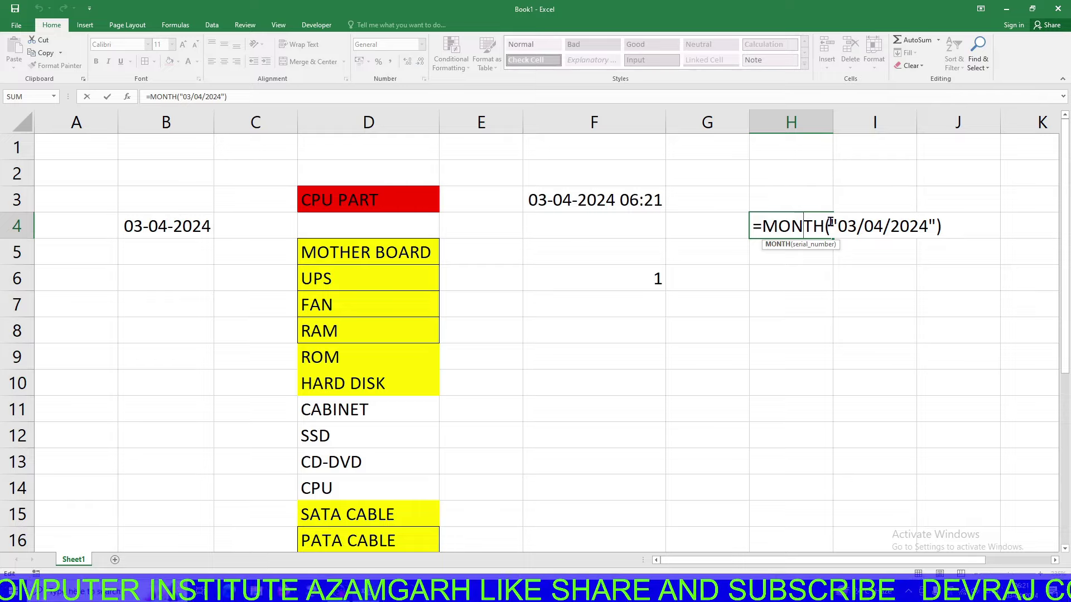
pyautogui.moveTo(874, 225); pyautogui.dragTo(883, 226)
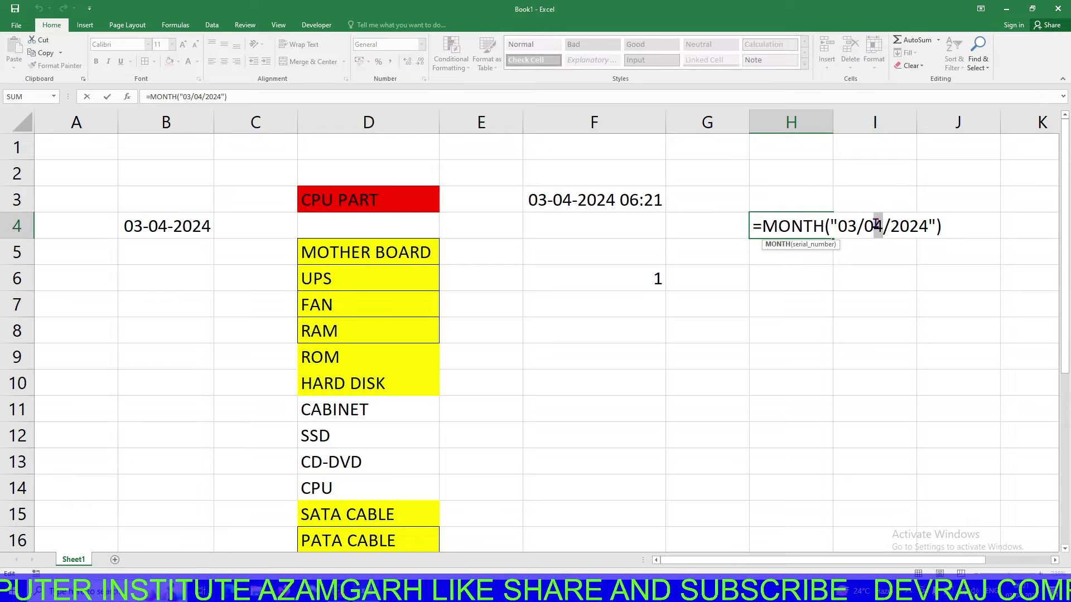
pyautogui.moveTo(882, 226); pyautogui.dragTo(865, 226)
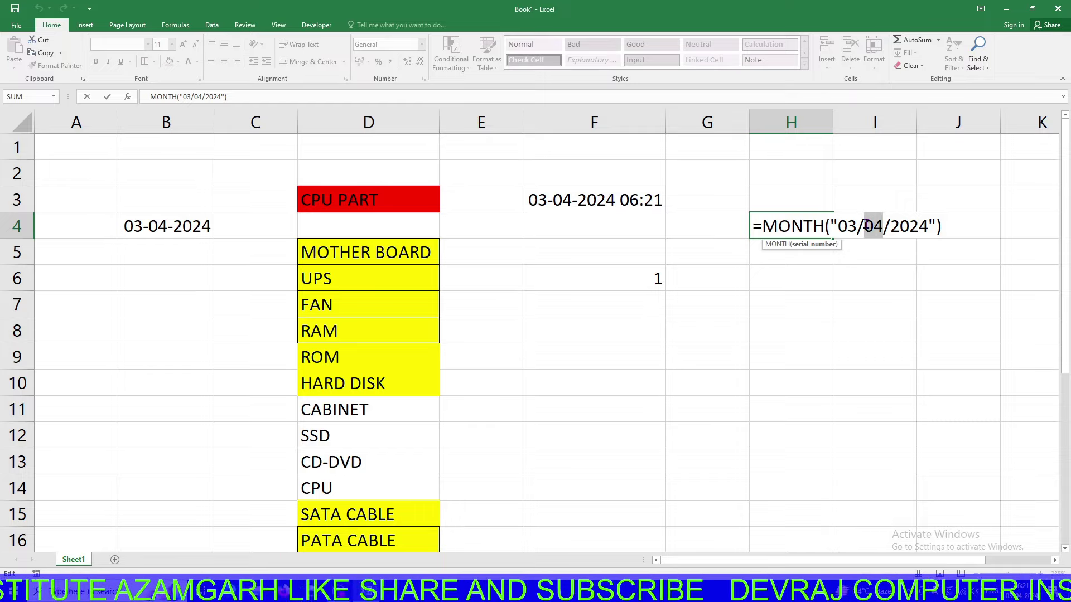
# Change H4's formula to =YEAR("03/04/2024"), giving 2024
pyautogui.press('Return')
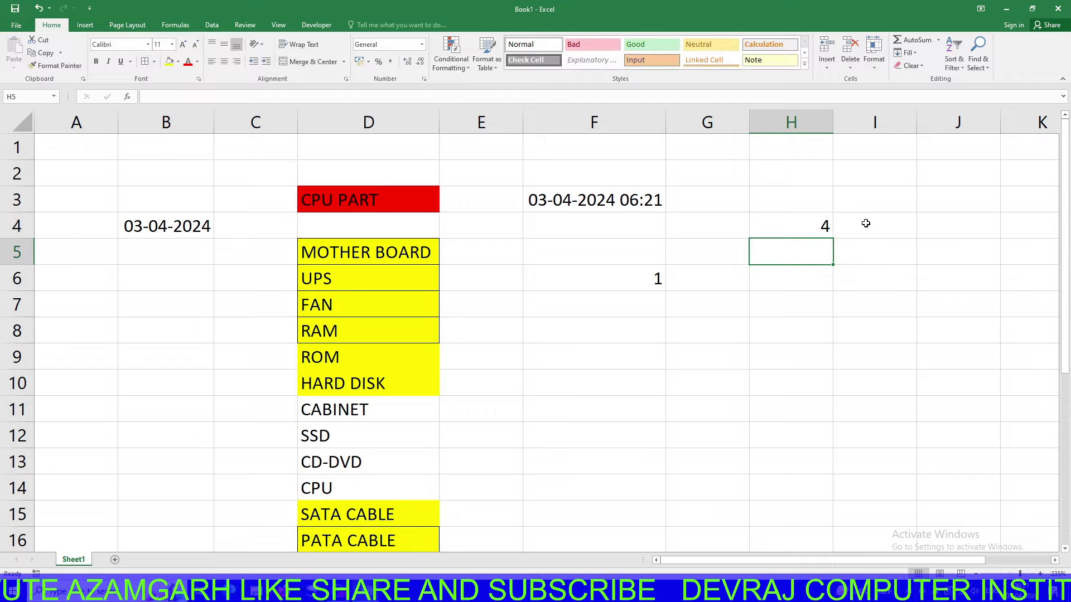
pyautogui.hotkey('ctrl', 'z')
pyautogui.doubleClick(814, 226)
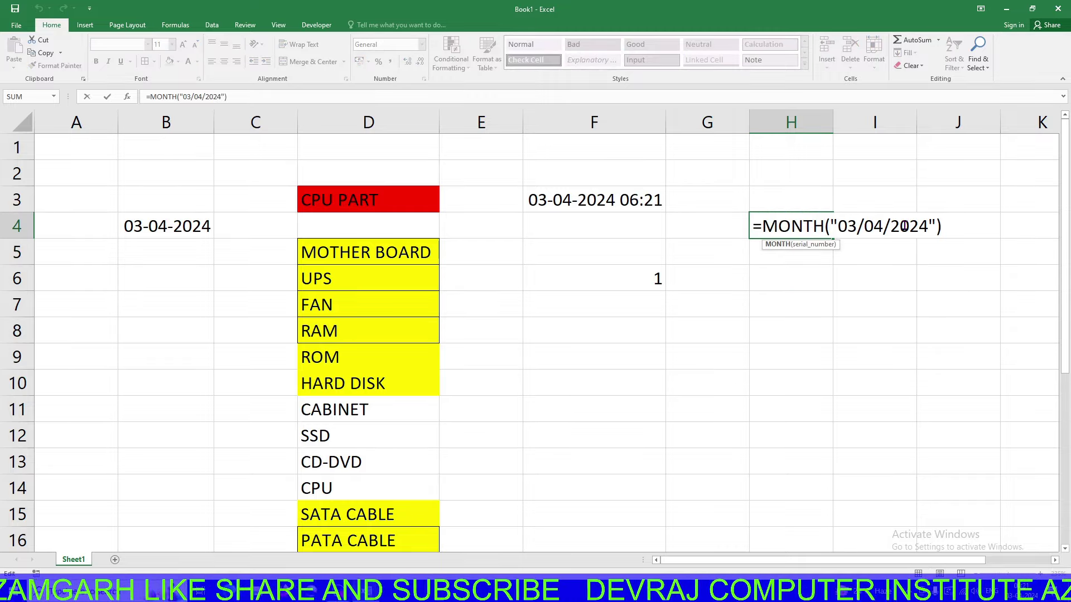
pyautogui.press('BackSpace')
pyautogui.press('BackSpace')
pyautogui.press('BackSpace')
pyautogui.press('BackSpace')
pyautogui.press('BackSpace')
pyautogui.write('YES')
pyautogui.press('BackSpace')
pyautogui.press('BackSpace')
pyautogui.write('A')
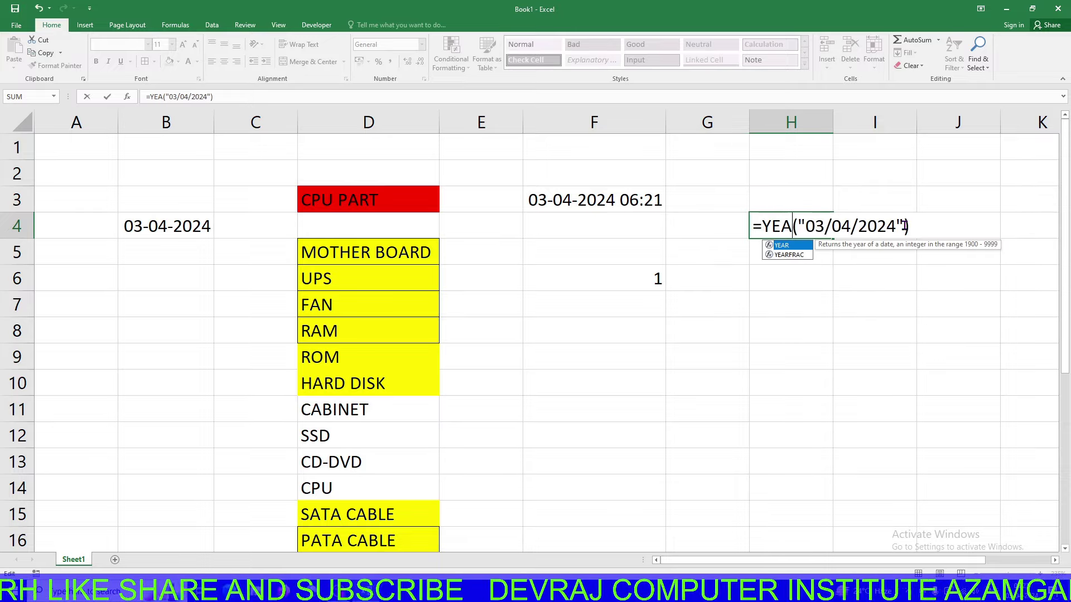
pyautogui.write('R')
pyautogui.click(928, 229)
pyautogui.moveTo(877, 226); pyautogui.dragTo(905, 227)
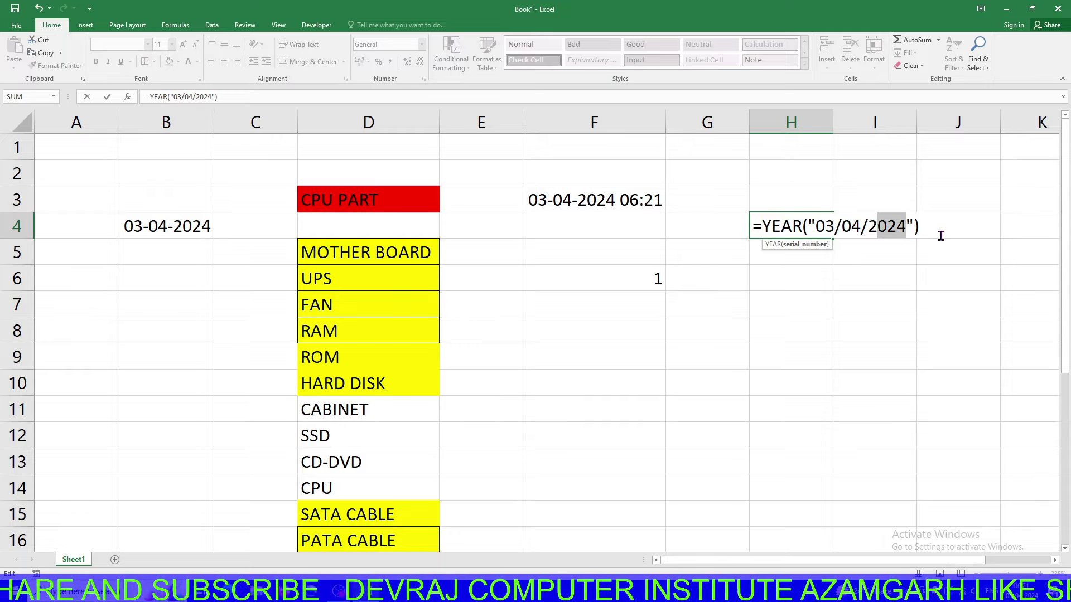
pyautogui.press('Return')
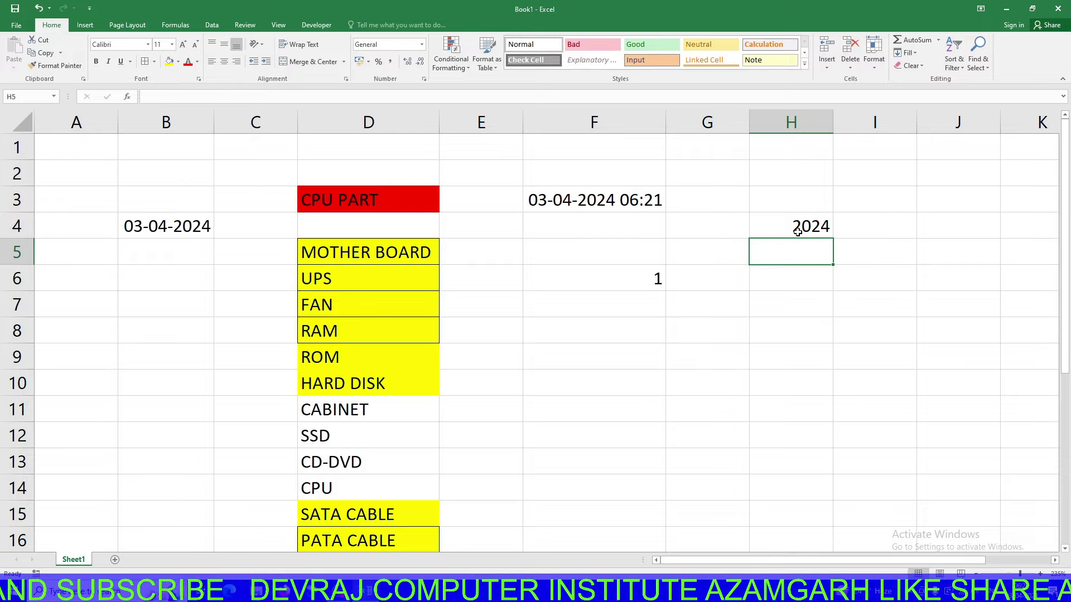
# Change H4's formula to =DAY("03/04/2024") so it returns 3
pyautogui.doubleClick(798, 230)
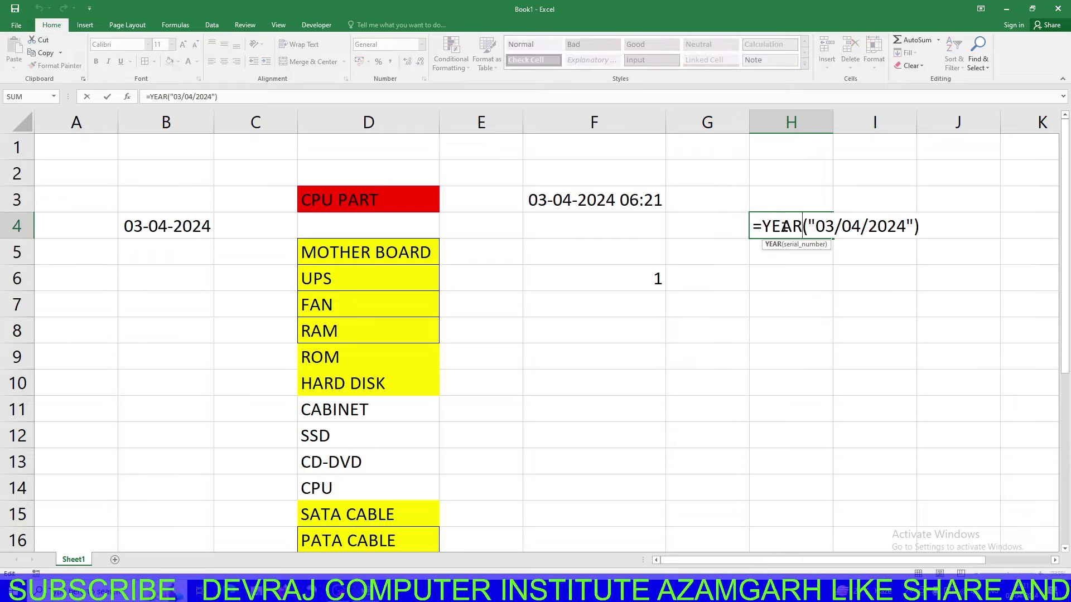
pyautogui.press('BackSpace')
pyautogui.press('BackSpace')
pyautogui.press('BackSpace')
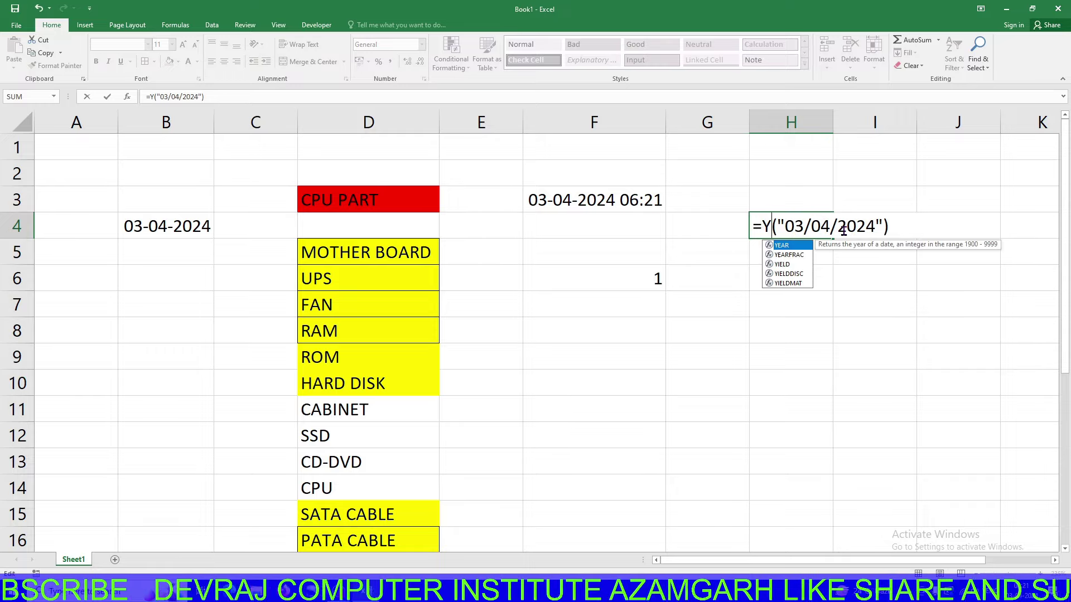
pyautogui.press('BackSpace')
pyautogui.write('DAY')
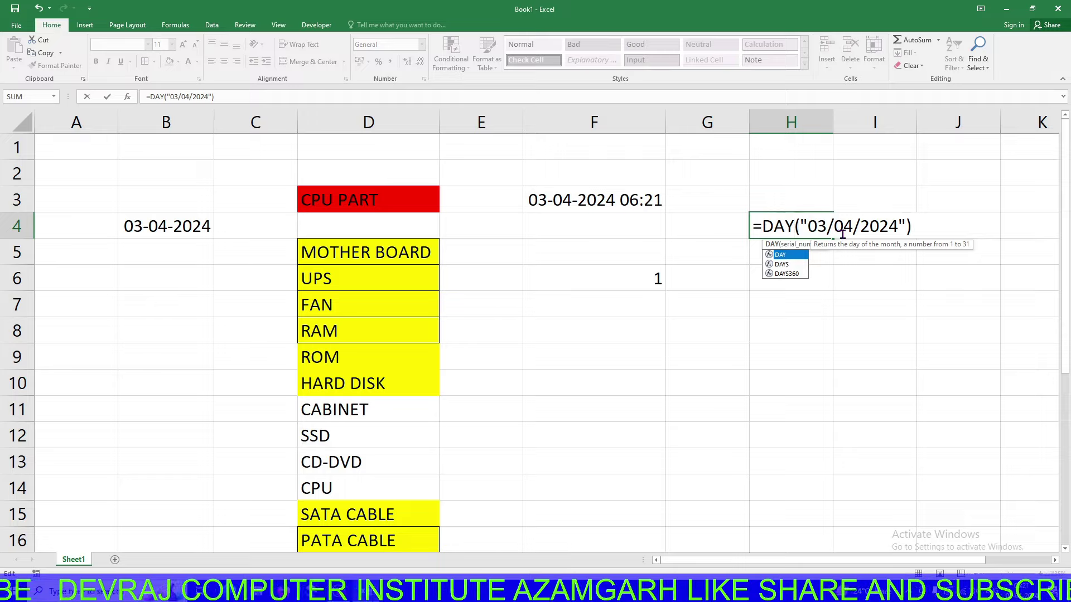
pyautogui.press('Return')
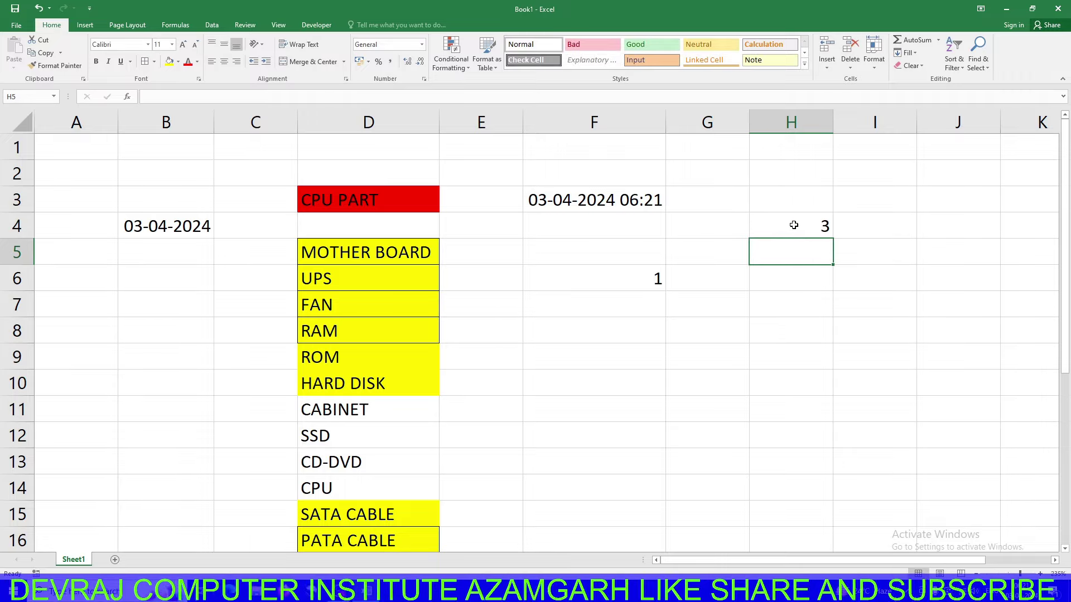
pyautogui.click(793, 225)
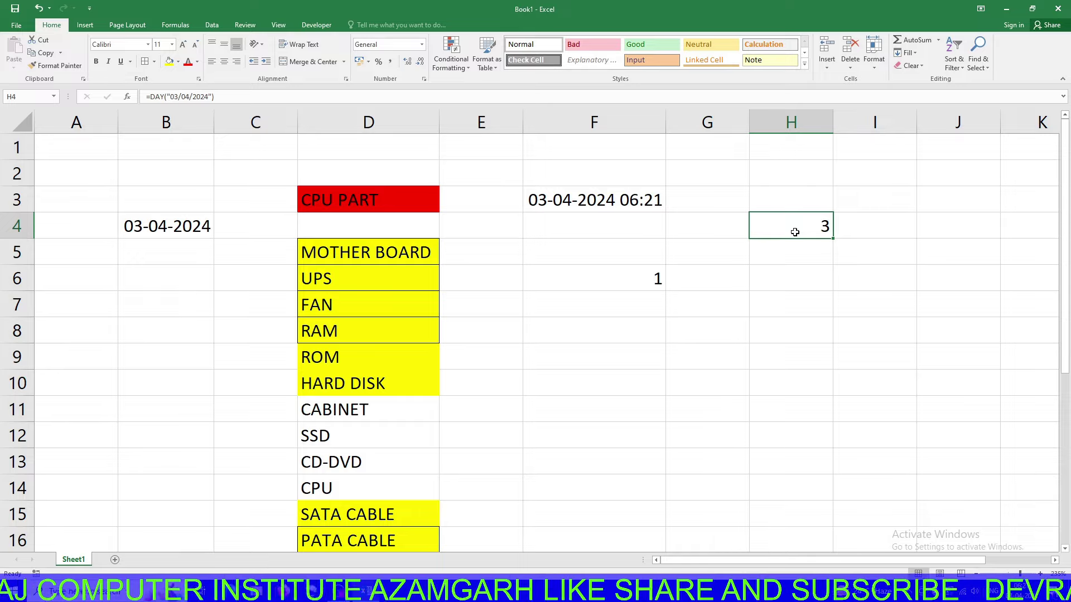
pyautogui.click(731, 338)
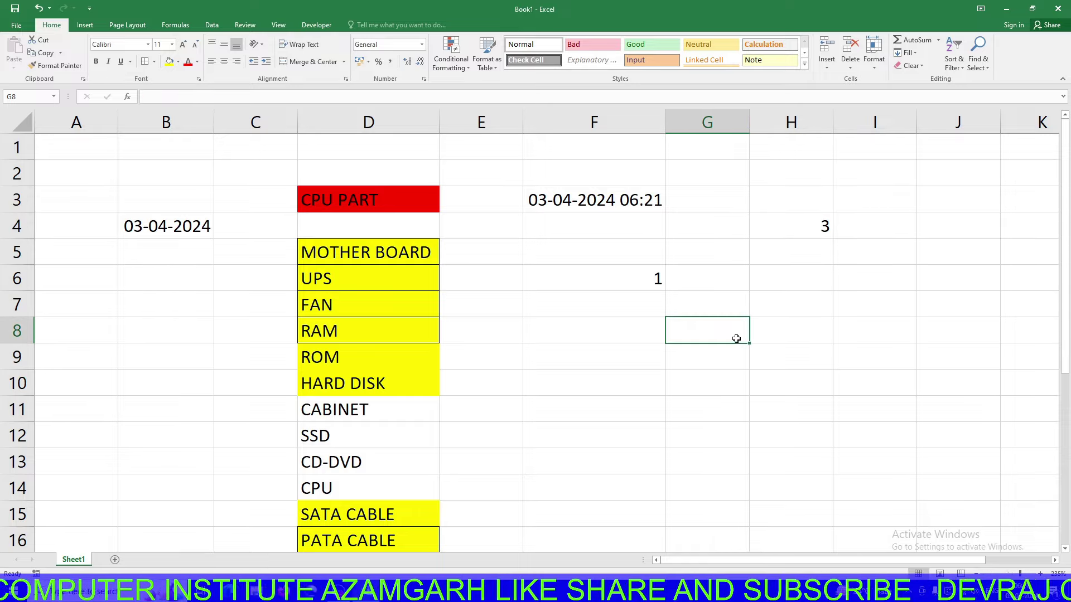
# Enter 03 in G8, see it become the number 3, then clear it
pyautogui.write('03')
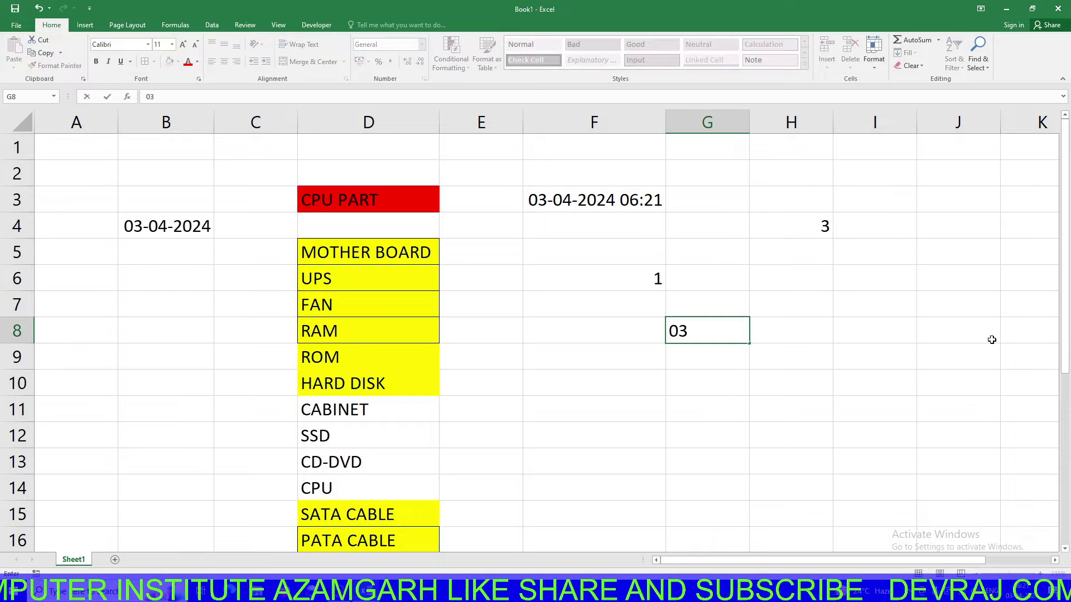
pyautogui.press('Return')
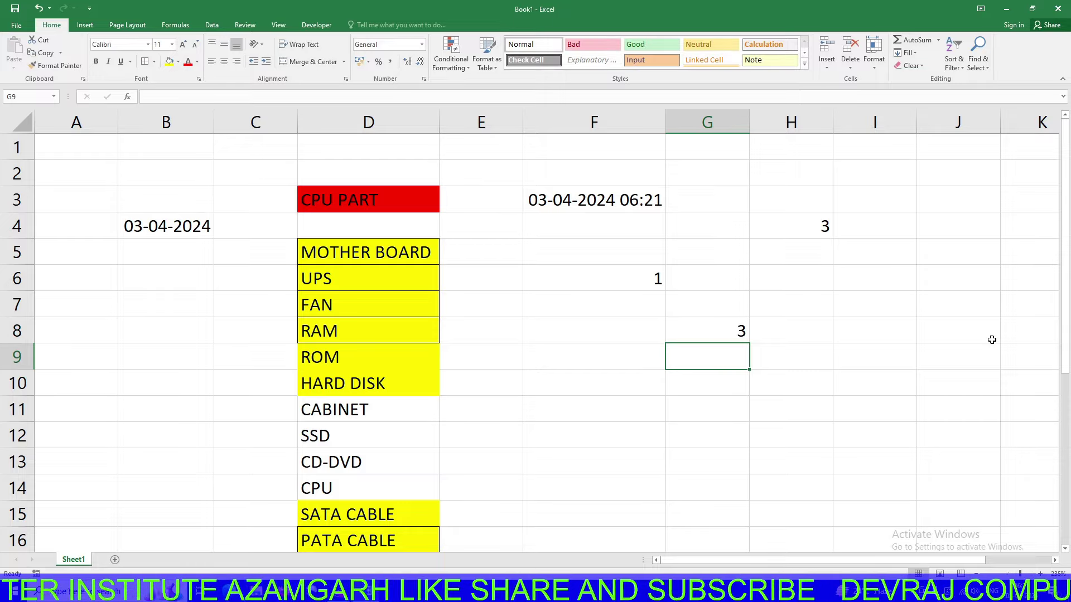
pyautogui.click(728, 333)
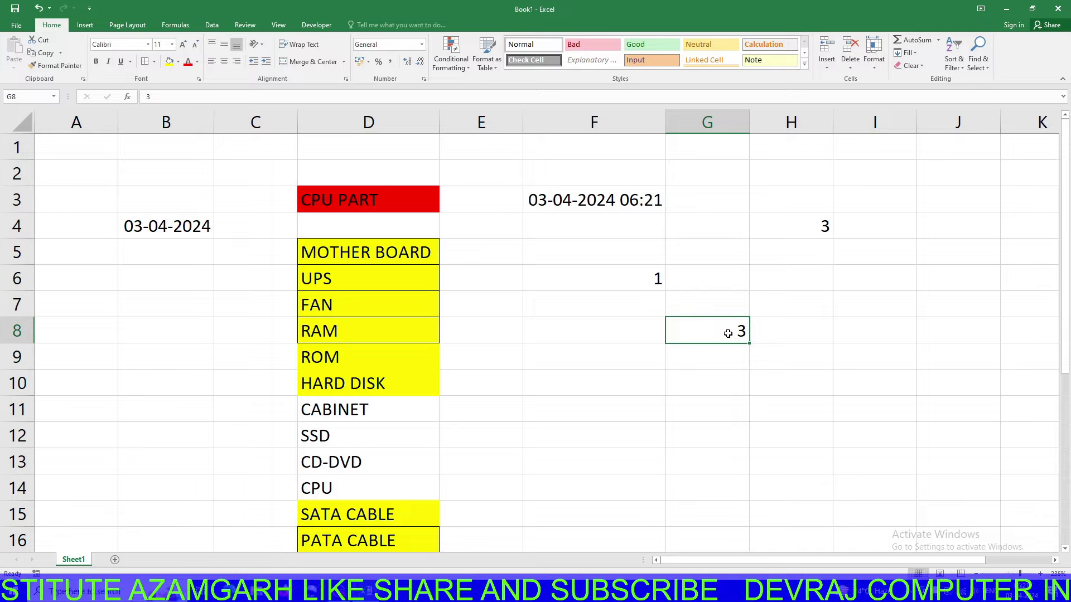
pyautogui.press('Return')
pyautogui.click(728, 334)
pyautogui.press('Delete')
# Enter '03 as text in G8 and H10 to keep the leading zero
pyautogui.write("'03")
pyautogui.press('Return')
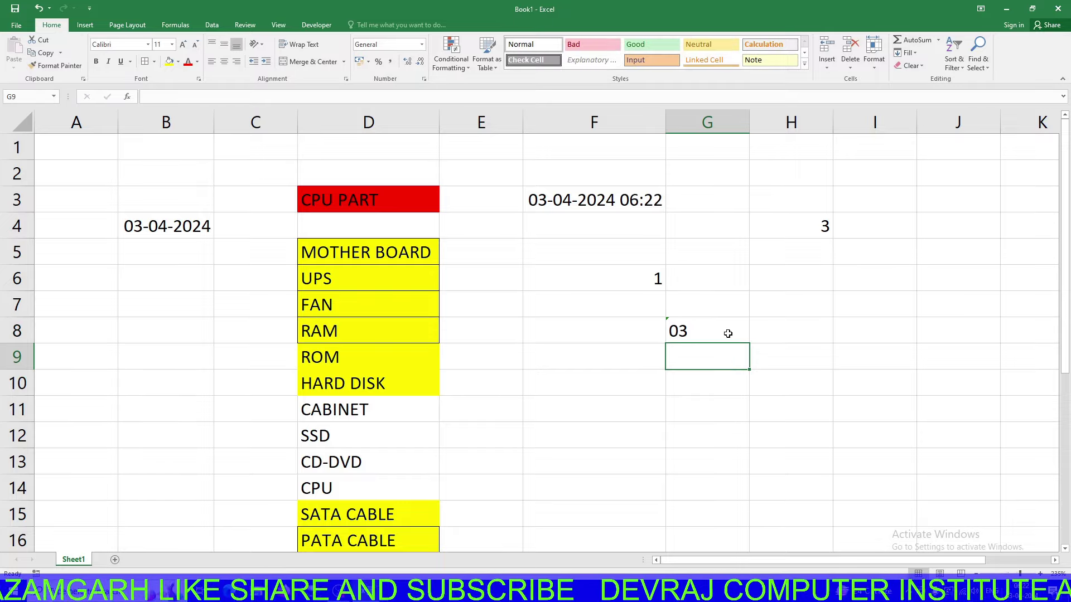
pyautogui.click(728, 333)
pyautogui.click(813, 387)
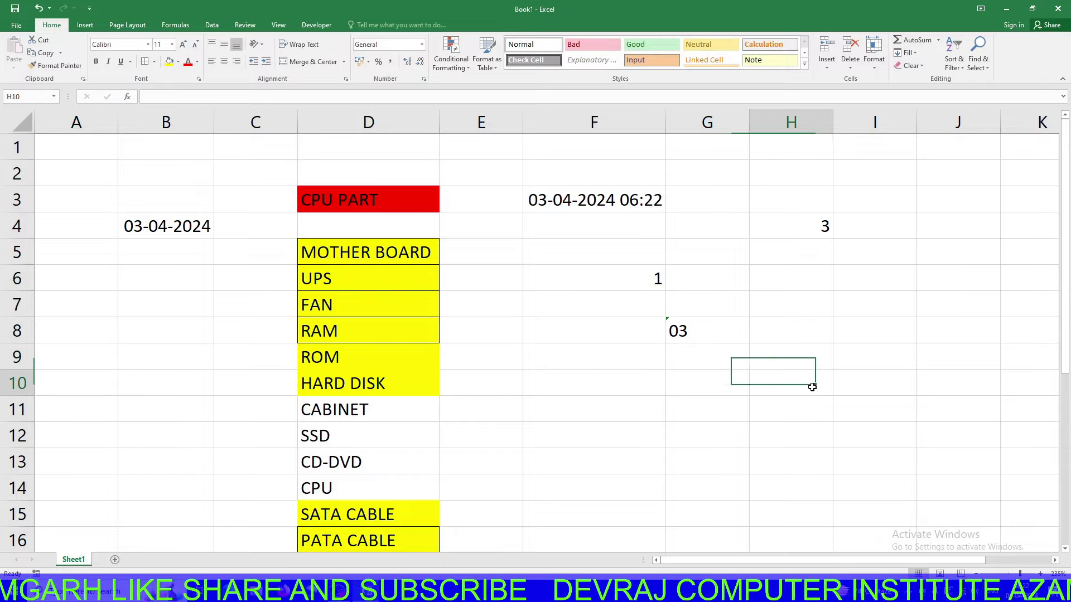
pyautogui.write("'")
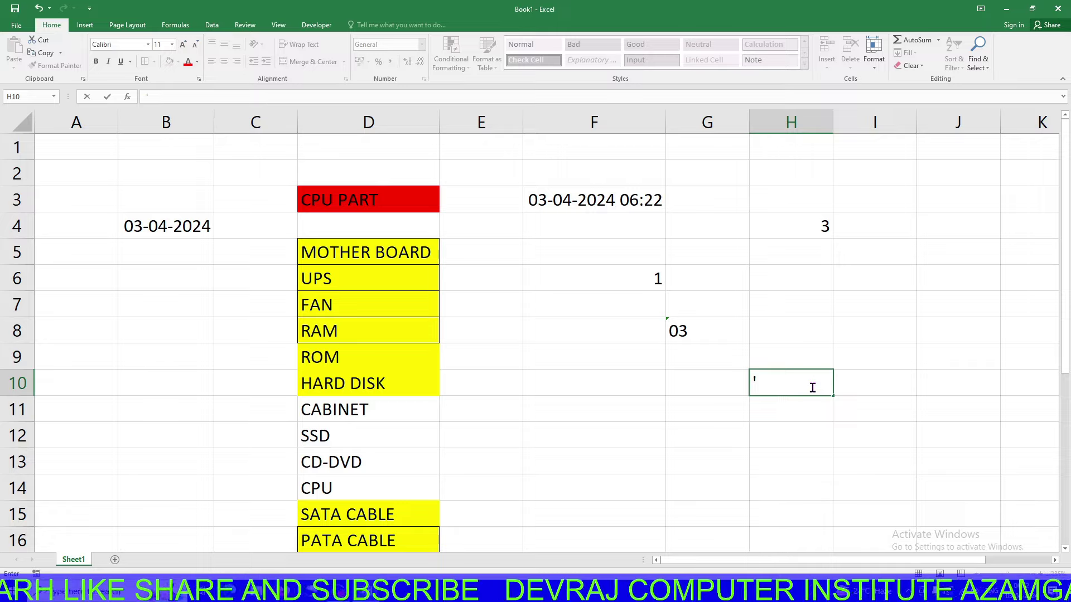
pyautogui.write('03')
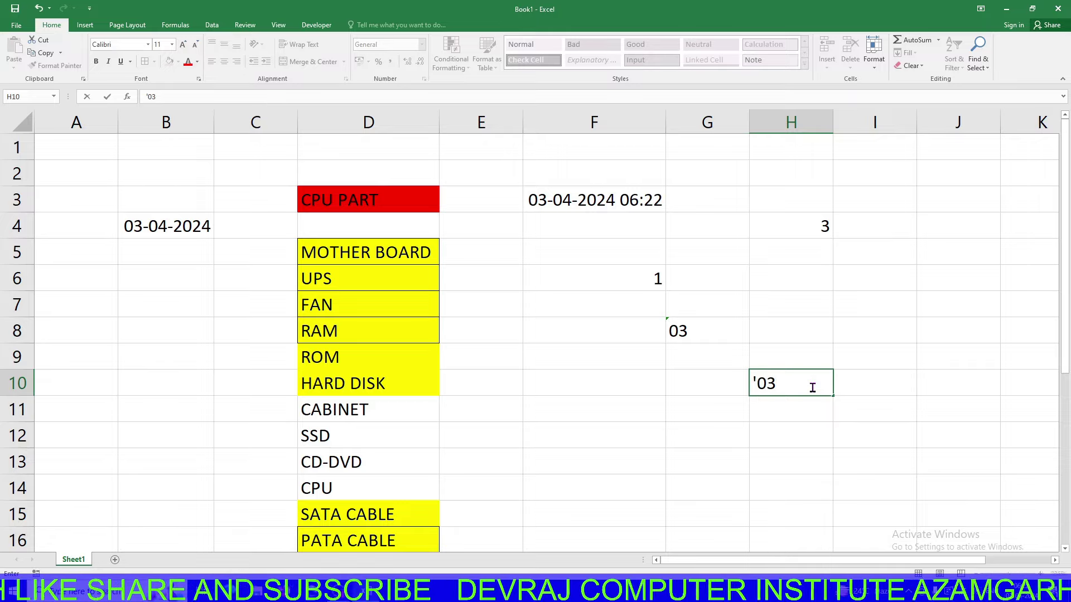
pyautogui.press('Return')
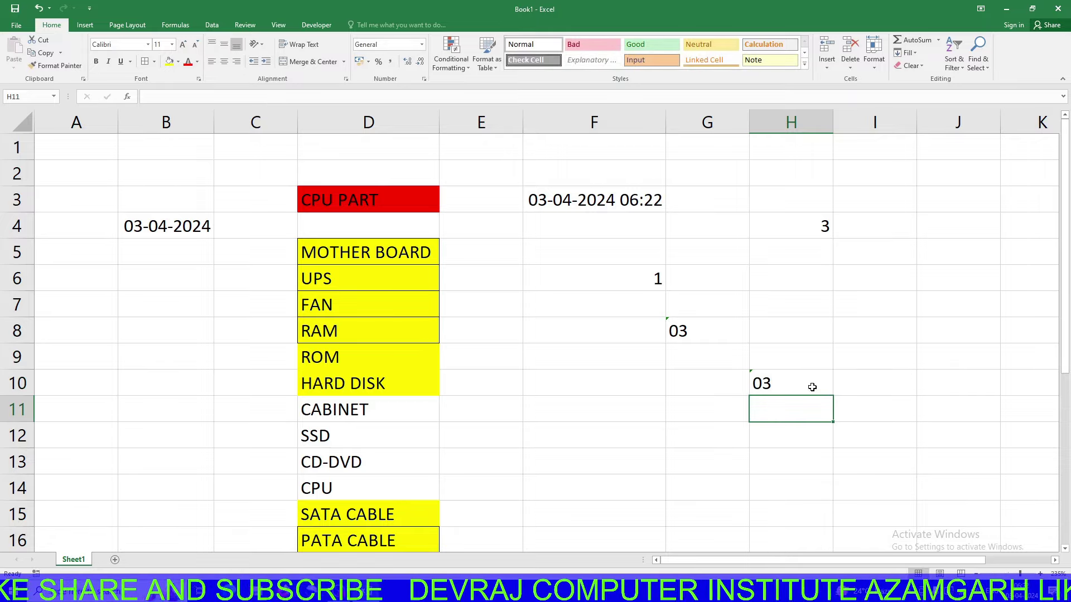
pyautogui.click(812, 387)
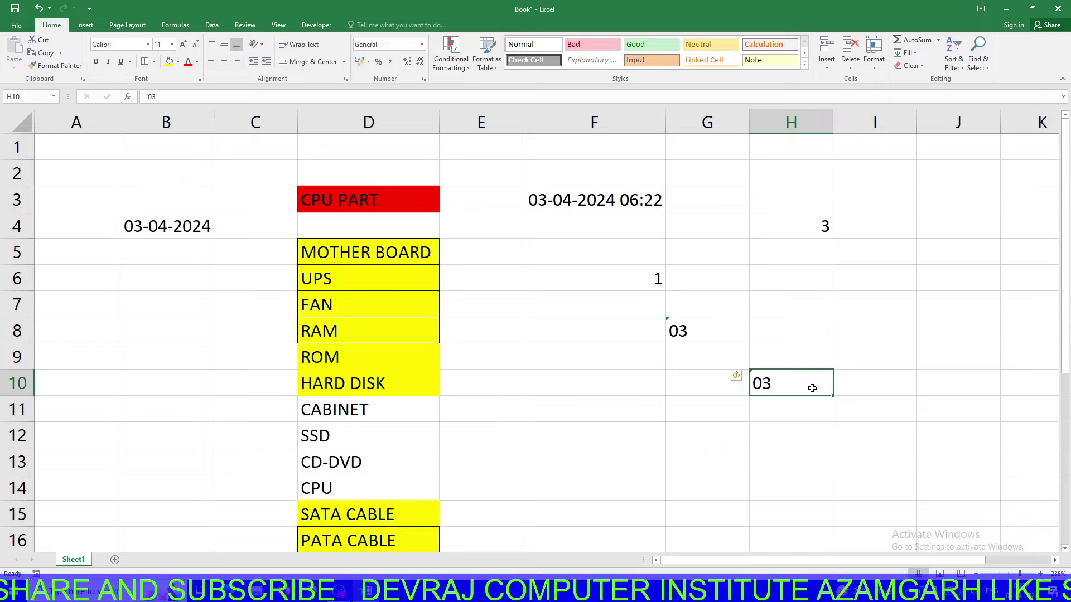
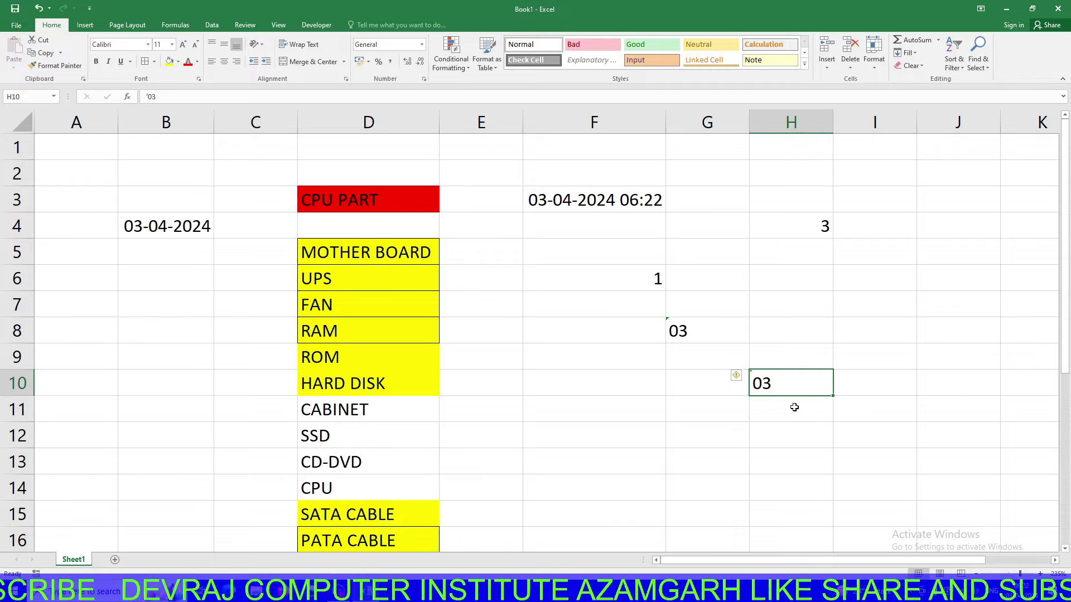
# Enter =LEFT("AZAMGARH",3) in F12 so it returns AZA
pyautogui.click(606, 439)
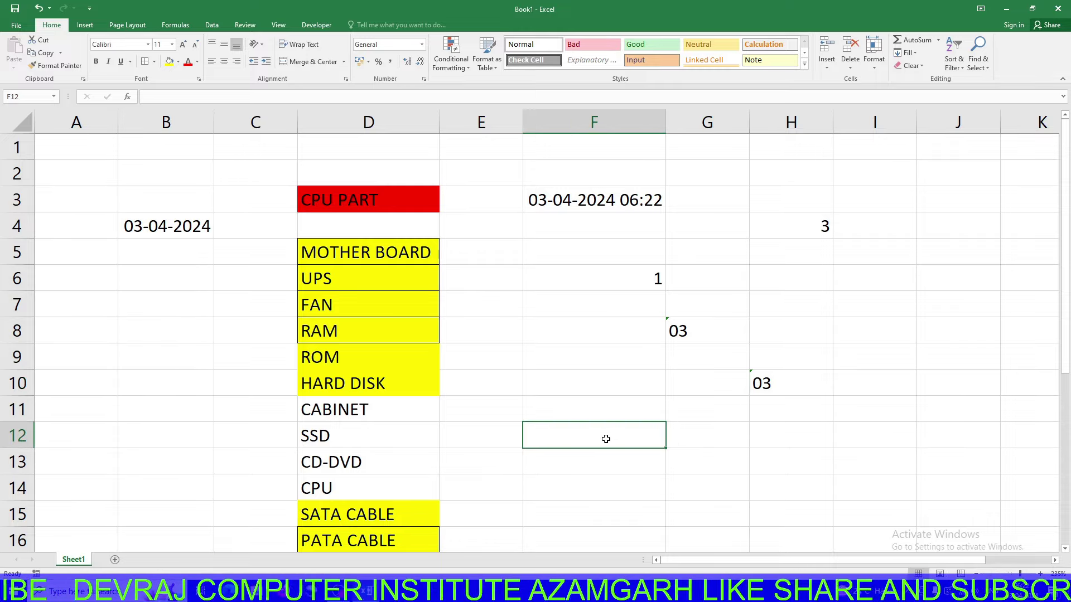
pyautogui.write('=LEFT(')
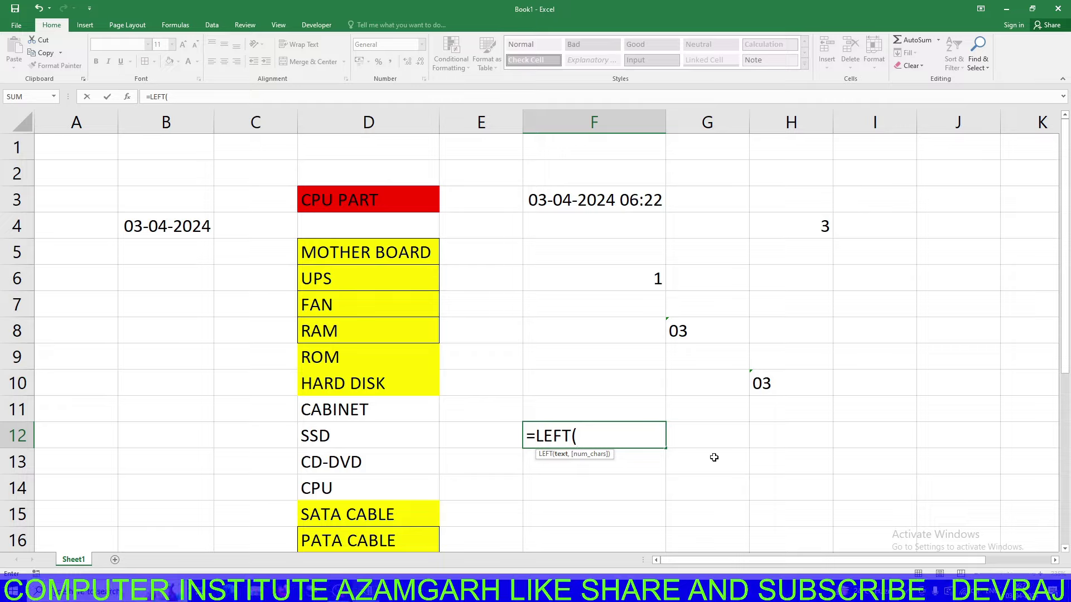
pyautogui.write('"')
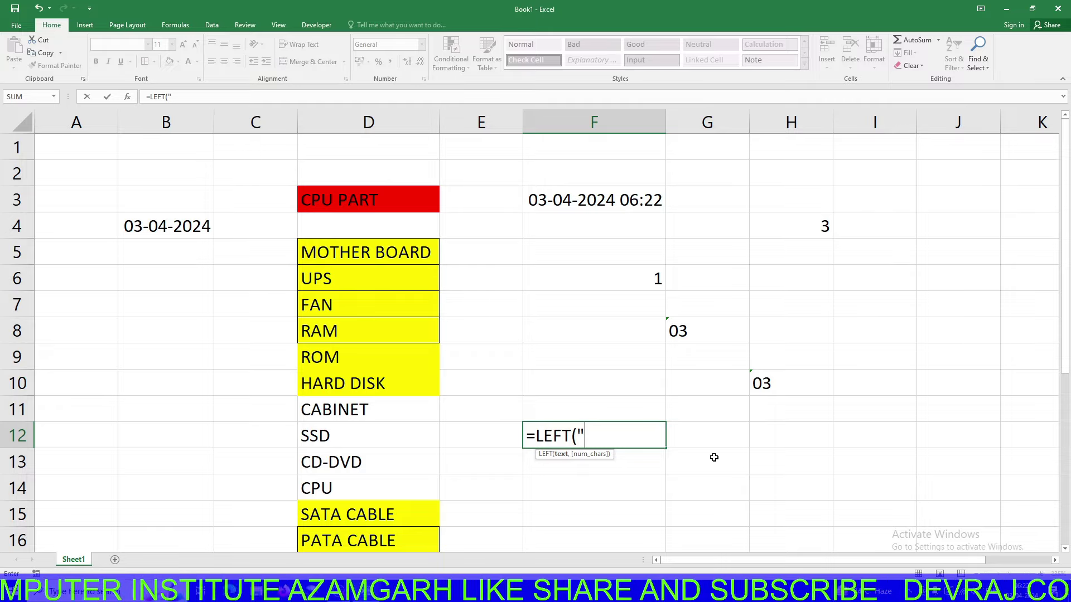
pyautogui.write('AZAMGARH')
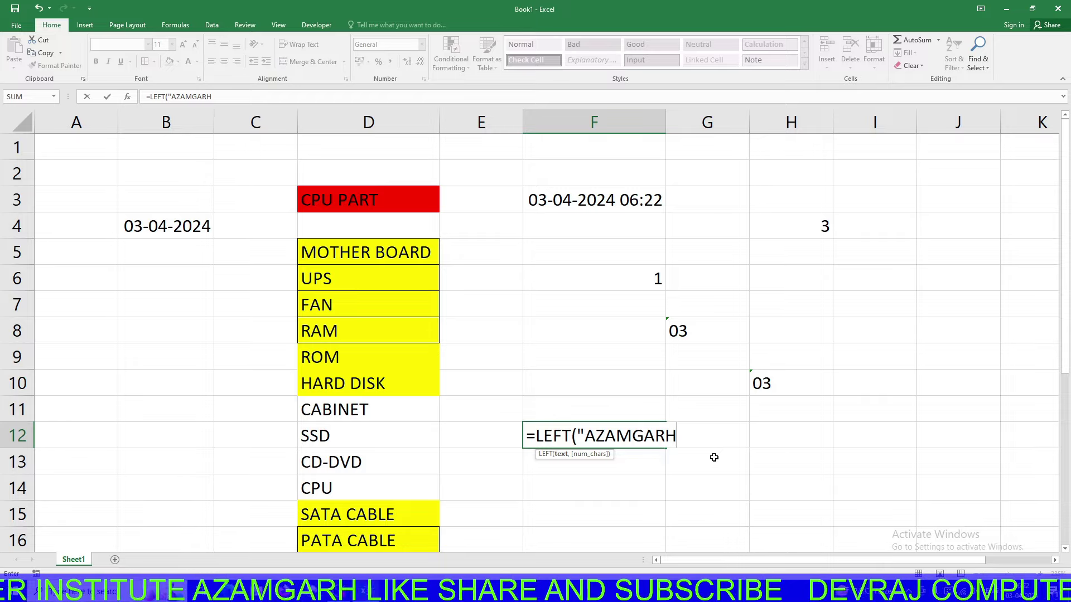
pyautogui.write('",')
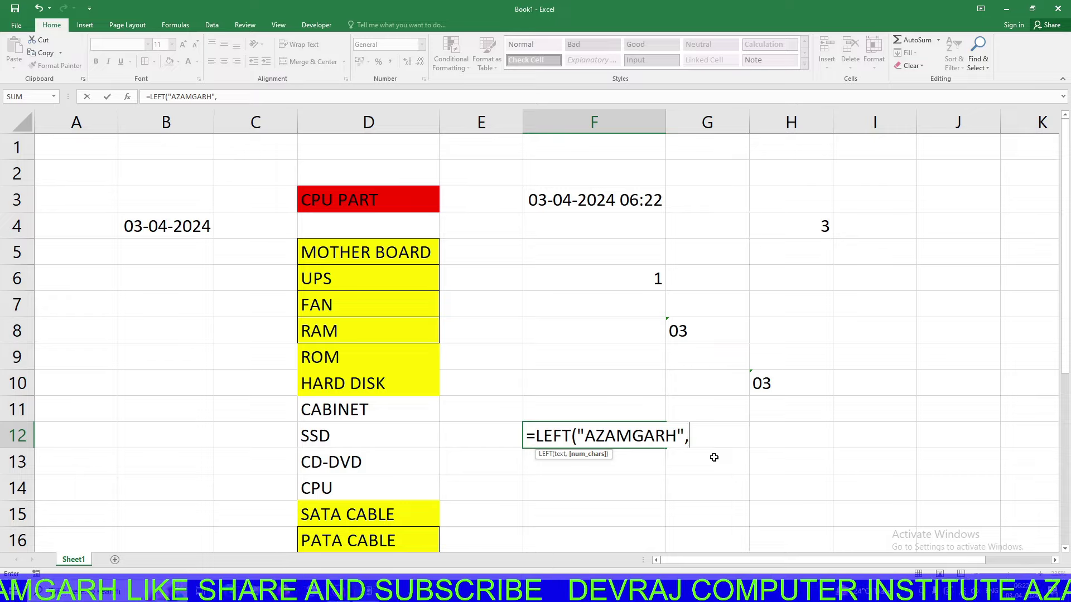
pyautogui.write('3')
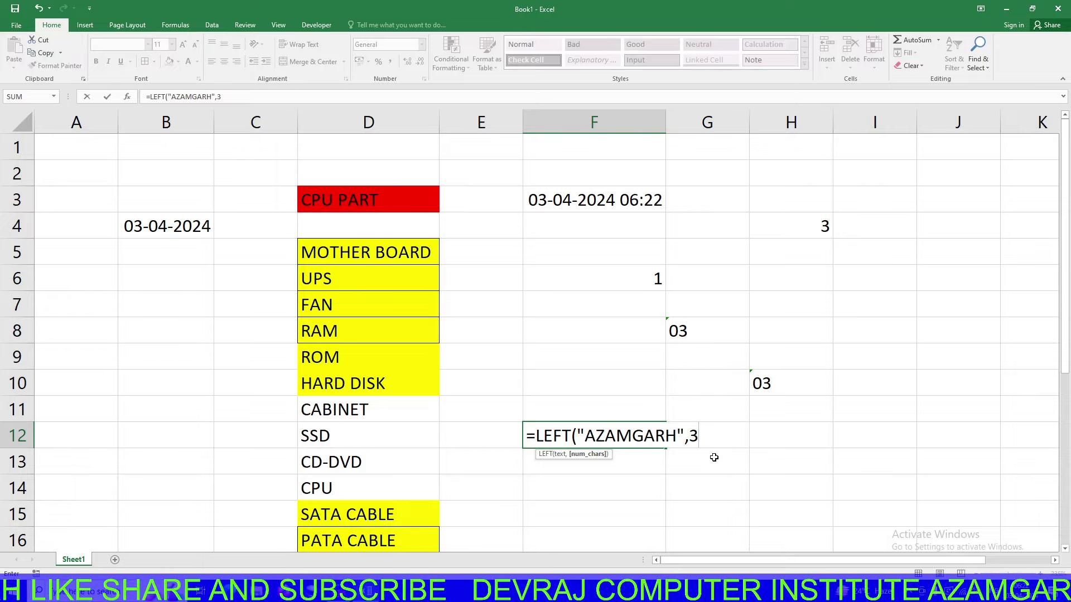
pyautogui.write(')')
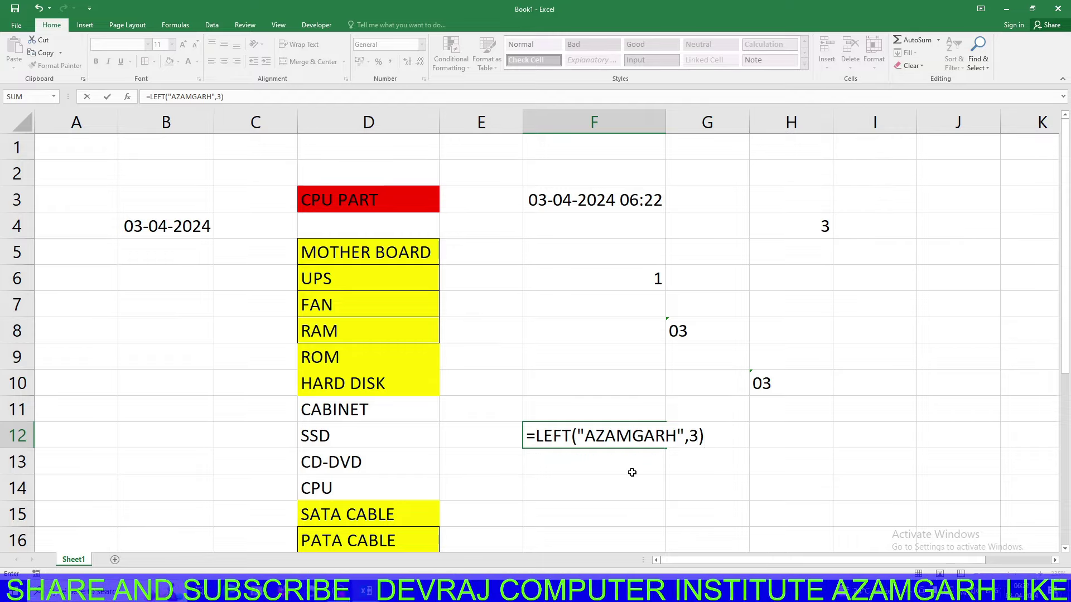
pyautogui.press('Return')
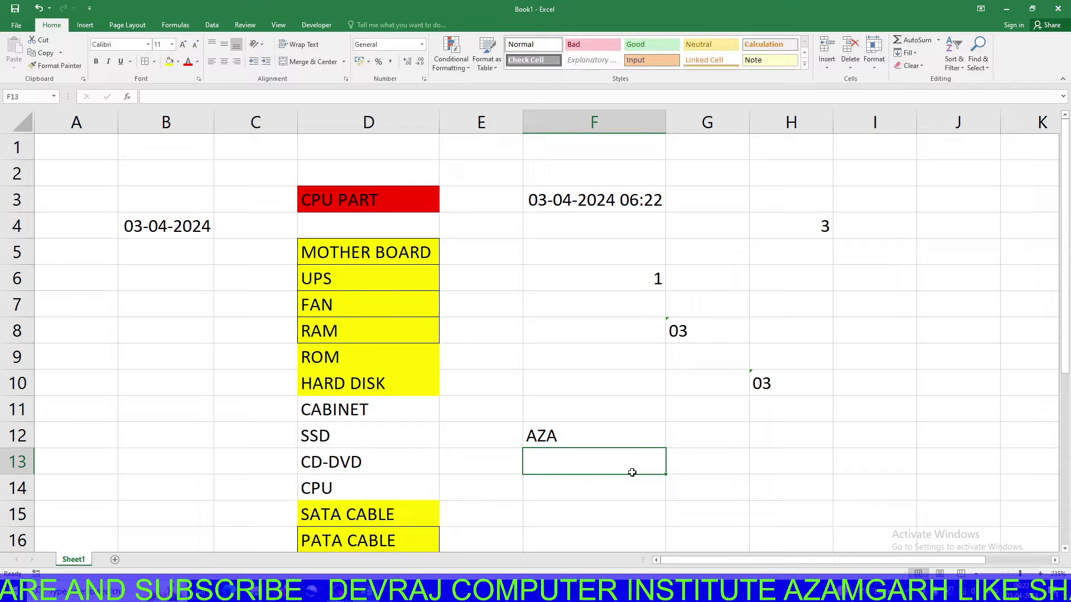
pyautogui.doubleClick(561, 437)
# Change F12's character count from 3 to 4, making =LEFT("AZAMGARH",4) return AZAM
pyautogui.click(584, 436)
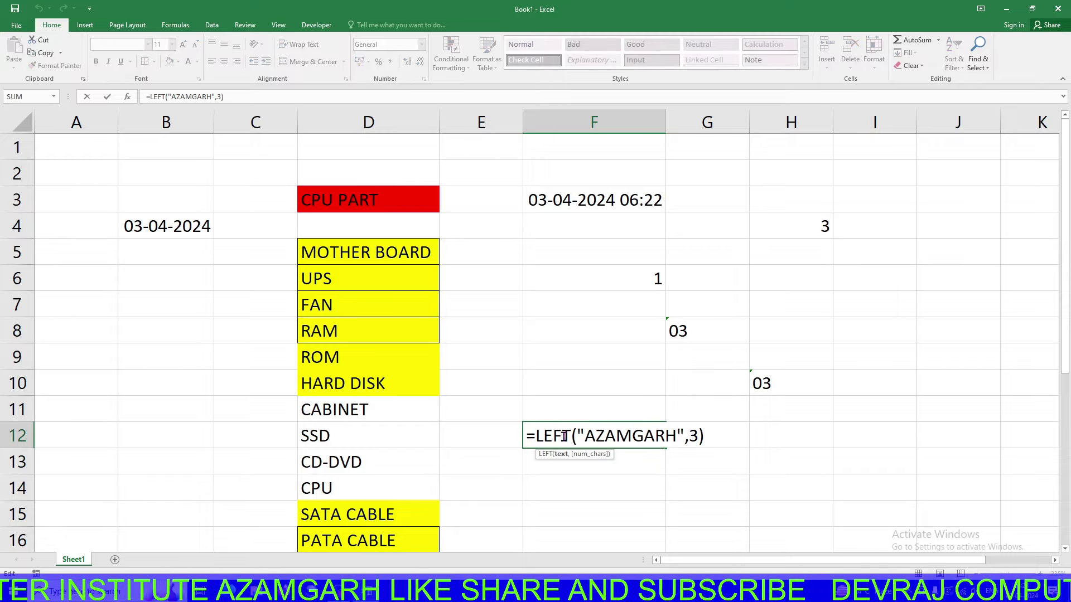
pyautogui.moveTo(531, 436); pyautogui.dragTo(526, 437)
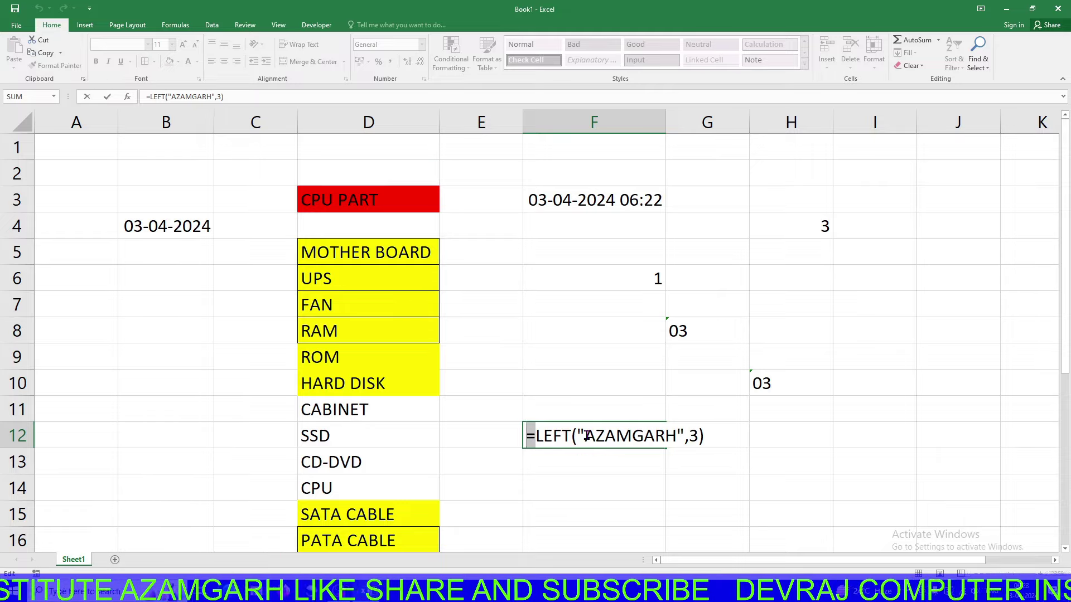
pyautogui.moveTo(586, 437); pyautogui.dragTo(610, 437)
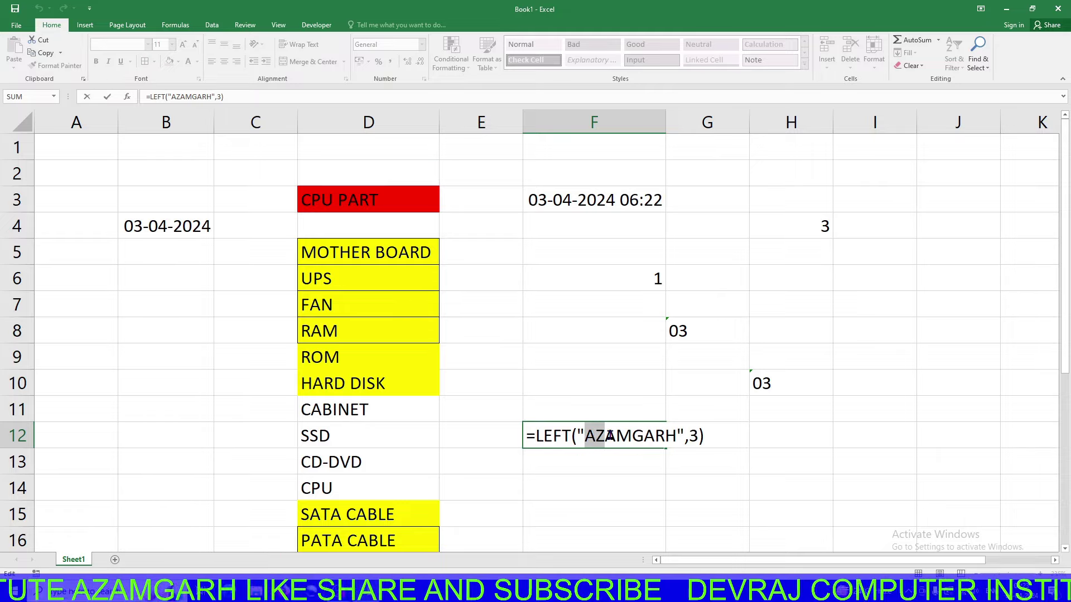
pyautogui.moveTo(616, 436); pyautogui.dragTo(584, 437)
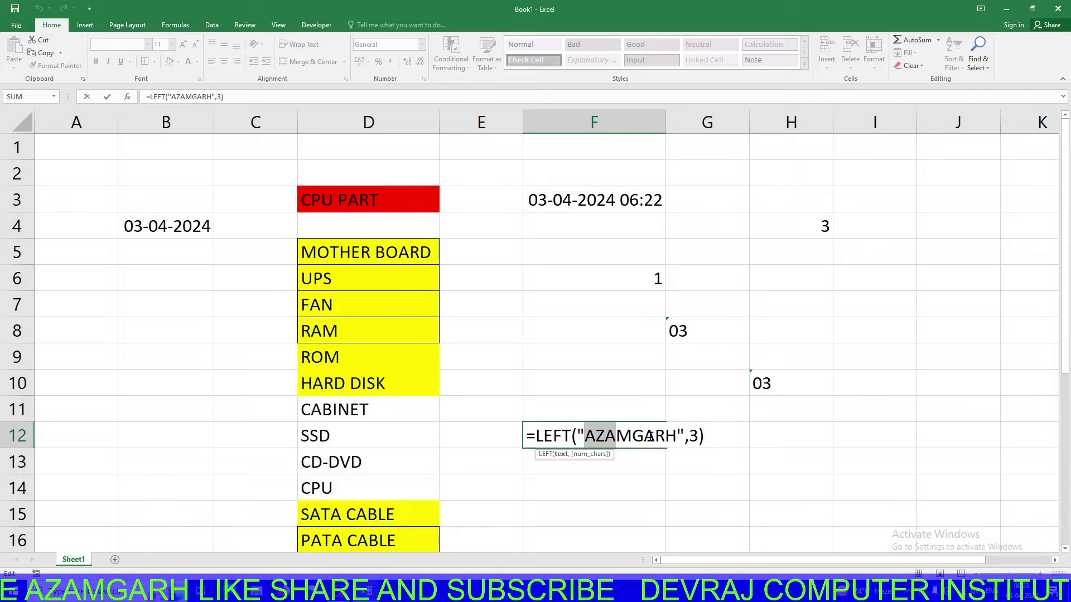
pyautogui.click(698, 436)
pyautogui.write('4')
pyautogui.click(698, 435)
pyautogui.press('BackSpace')
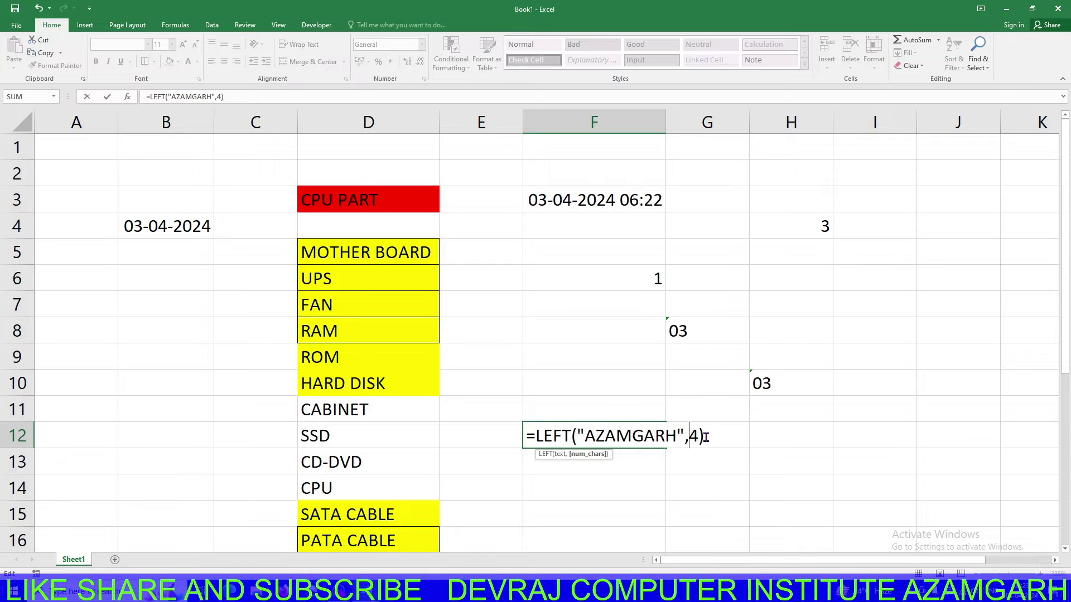
pyautogui.click(705, 437)
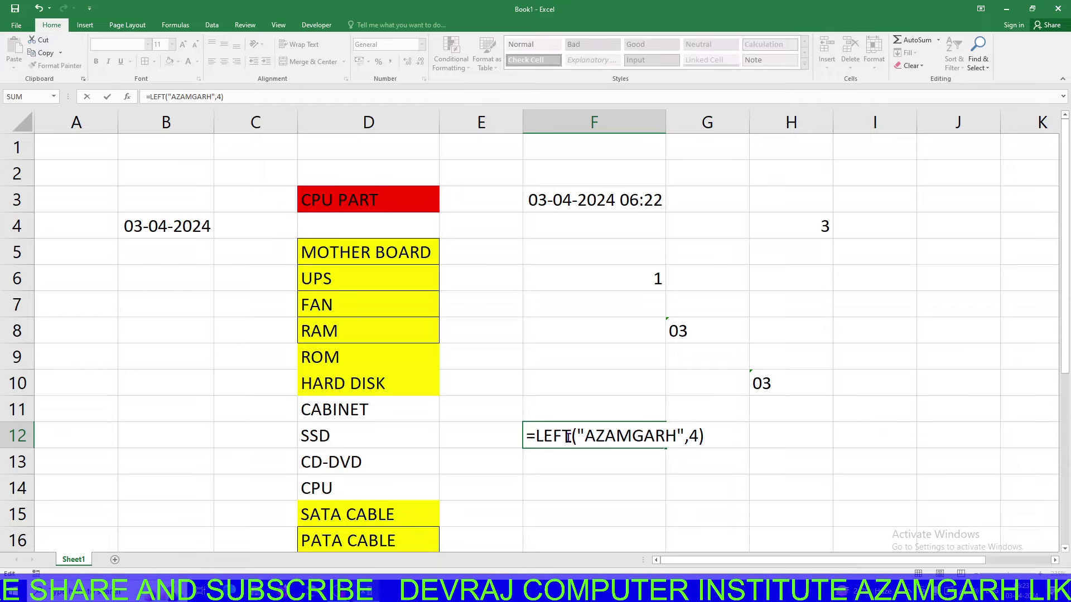
pyautogui.press('Return')
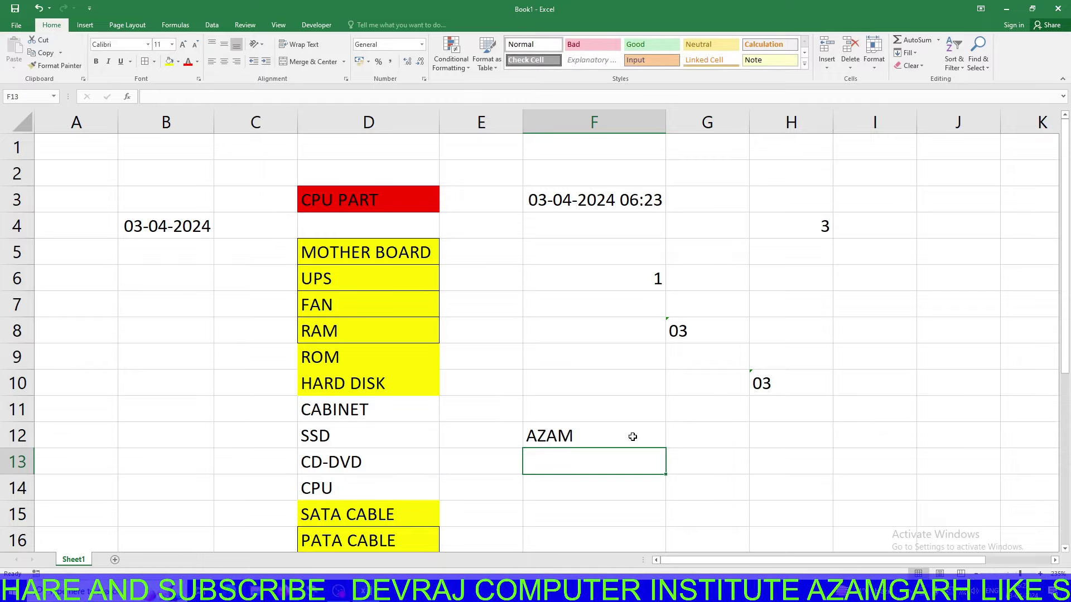
pyautogui.doubleClick(632, 437)
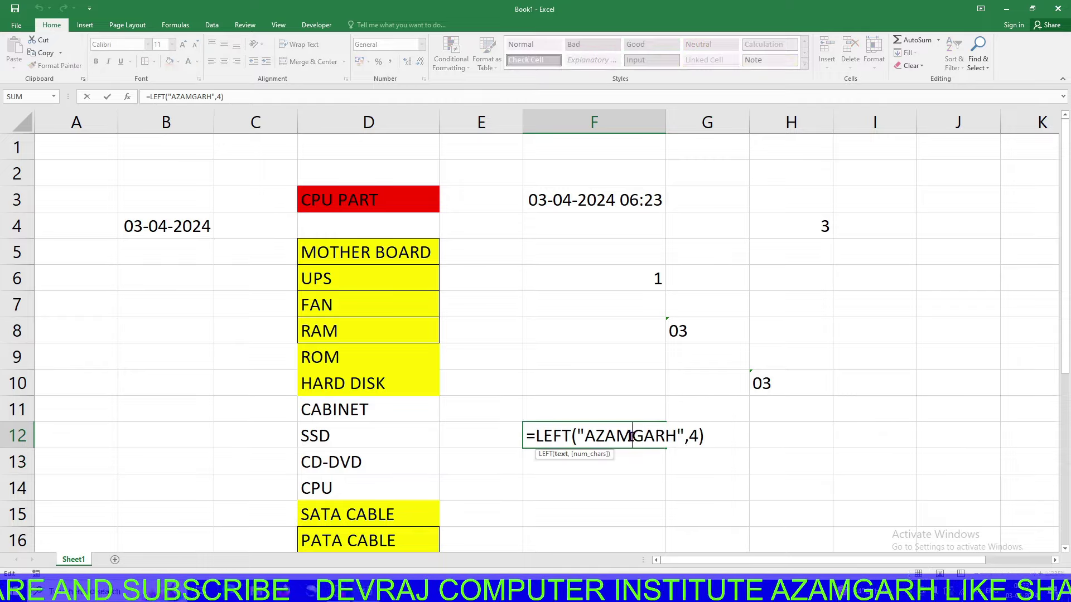
# Replace LEFT with RIGHT so F12 reads =RIGHT("AZAMGARH",4), returning GARH
pyautogui.click(572, 435)
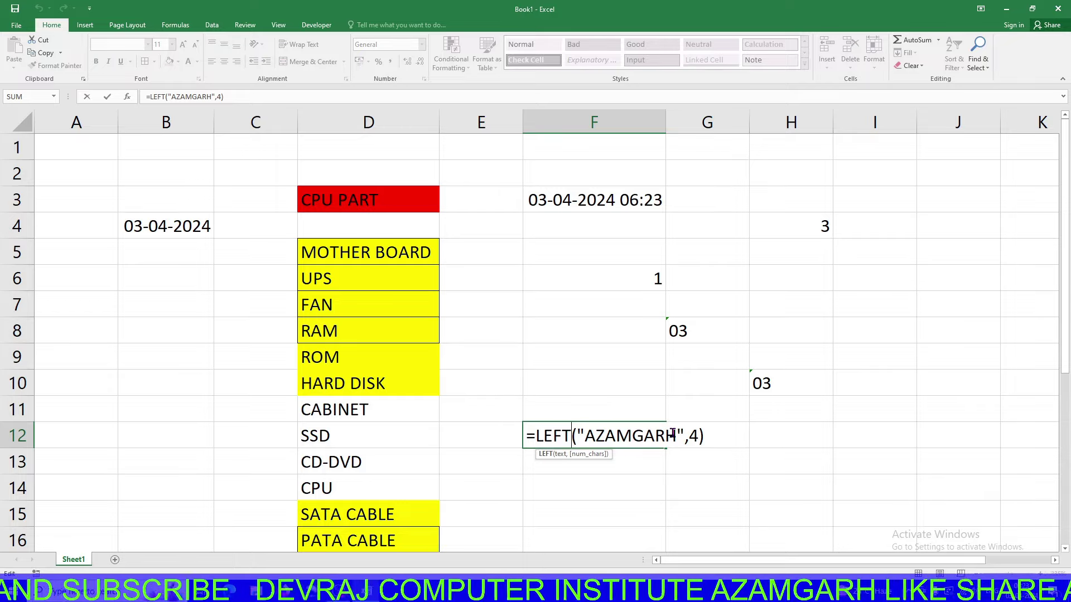
pyautogui.press('BackSpace')
pyautogui.press('BackSpace')
pyautogui.press('BackSpace')
pyautogui.press('BackSpace')
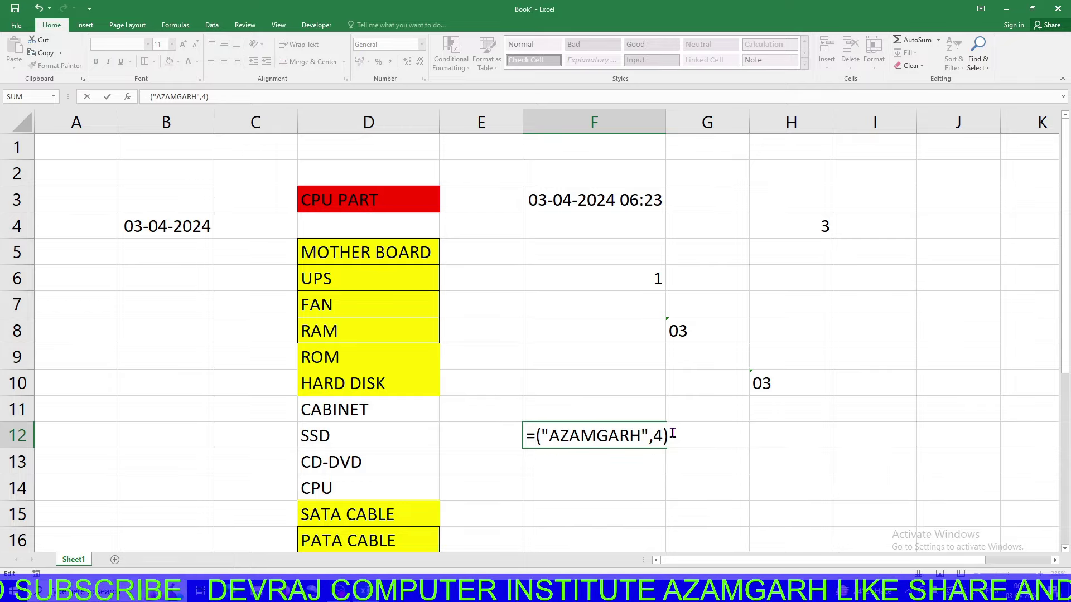
pyautogui.write('RIGH')
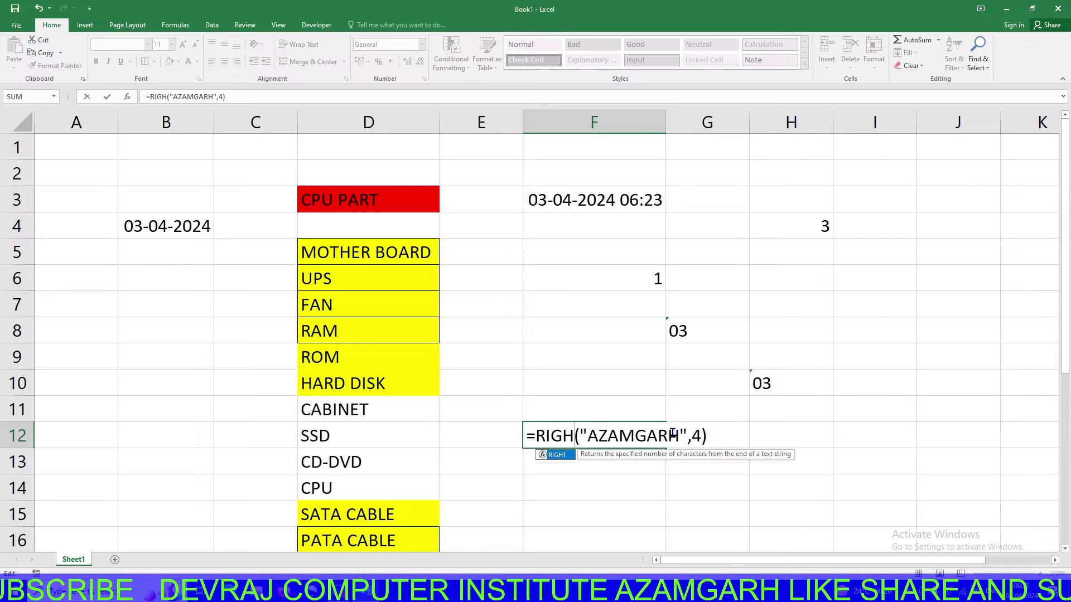
pyautogui.write('T')
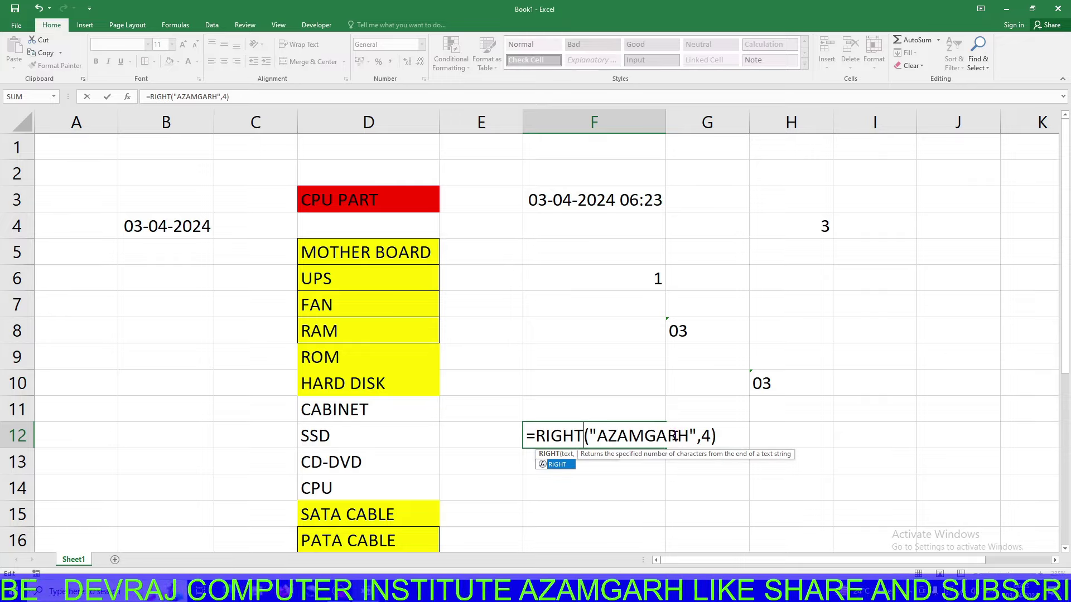
pyautogui.click(646, 437)
pyautogui.moveTo(646, 438); pyautogui.dragTo(688, 436)
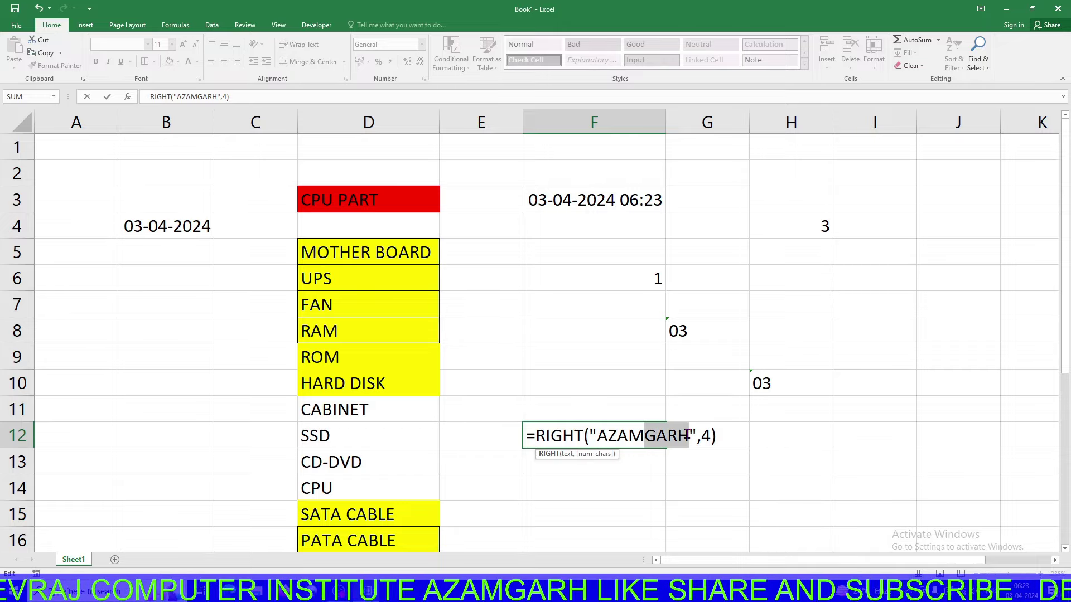
pyautogui.press('Return')
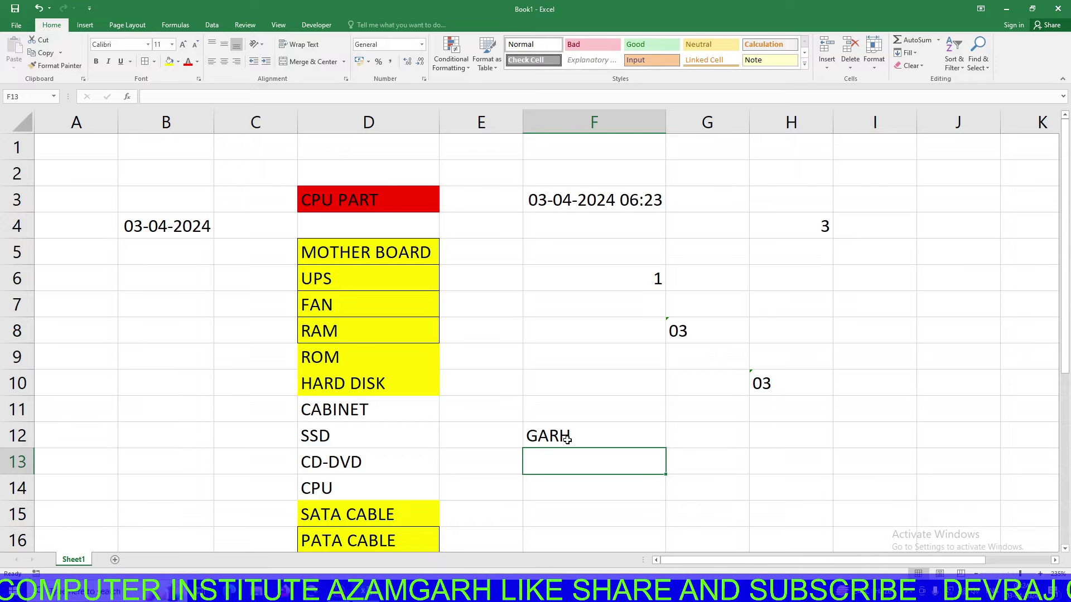
# Reopen F12's RIGHT formula, highlight the last letters of AZAMGARH, and confirm it unchanged
pyautogui.click(567, 440)
pyautogui.doubleClick(618, 441)
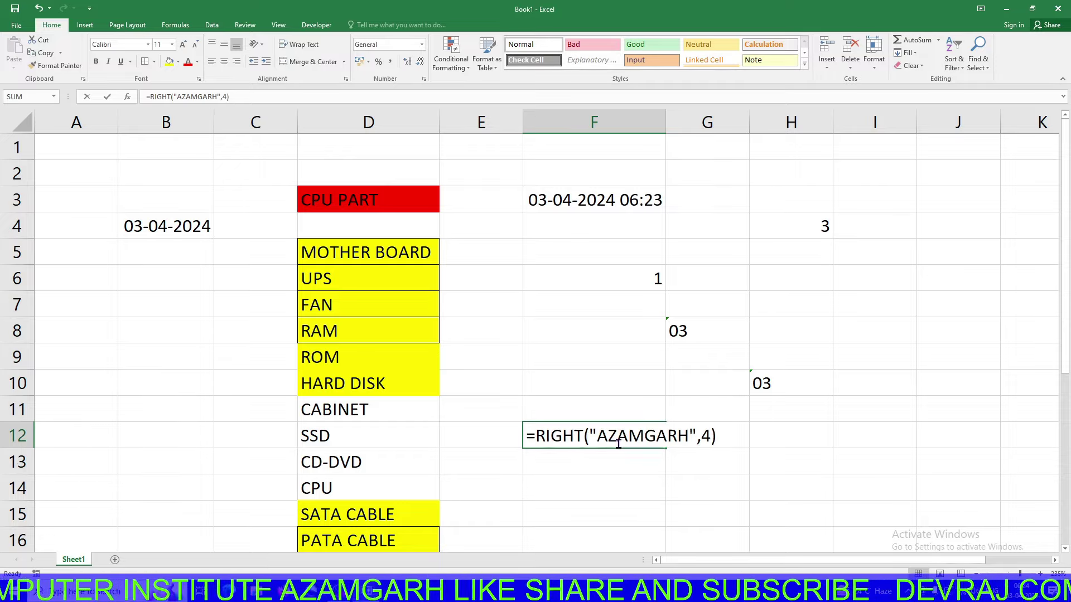
pyautogui.moveTo(689, 440); pyautogui.dragTo(651, 440)
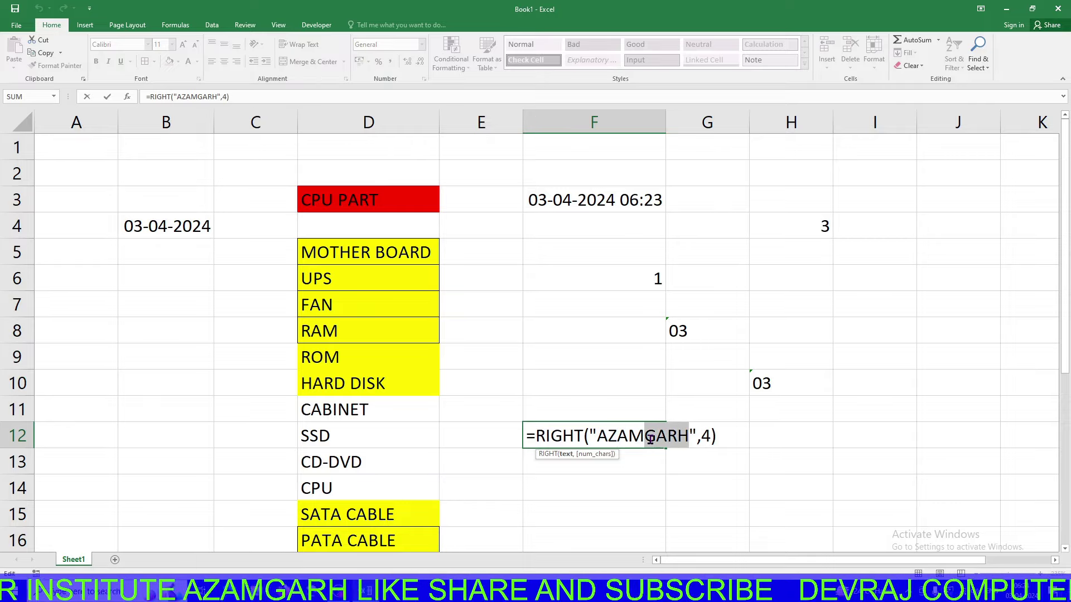
pyautogui.press('Return')
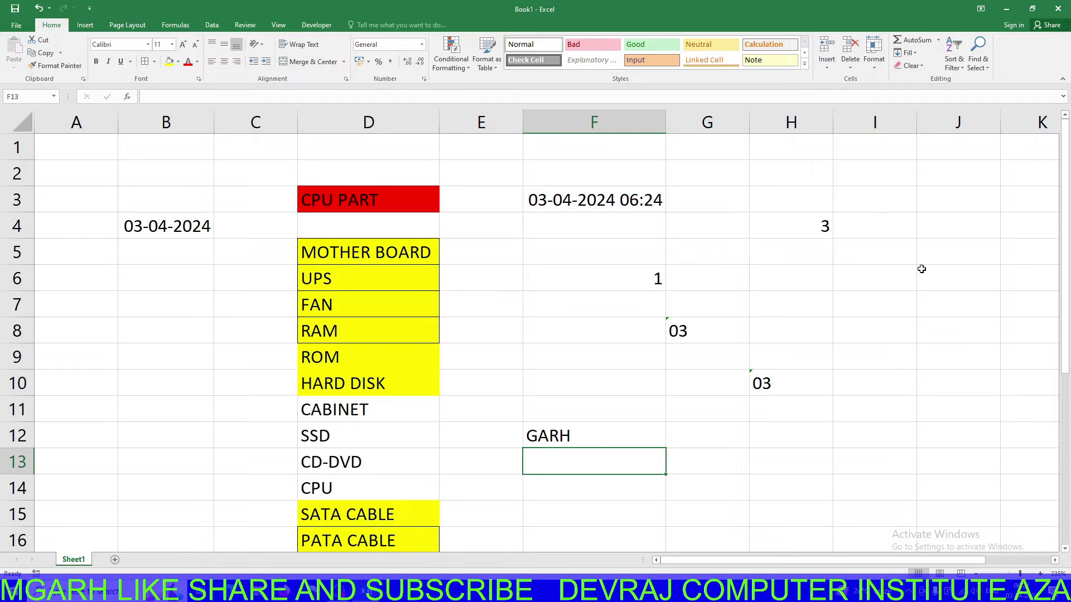
pyautogui.click(880, 179)
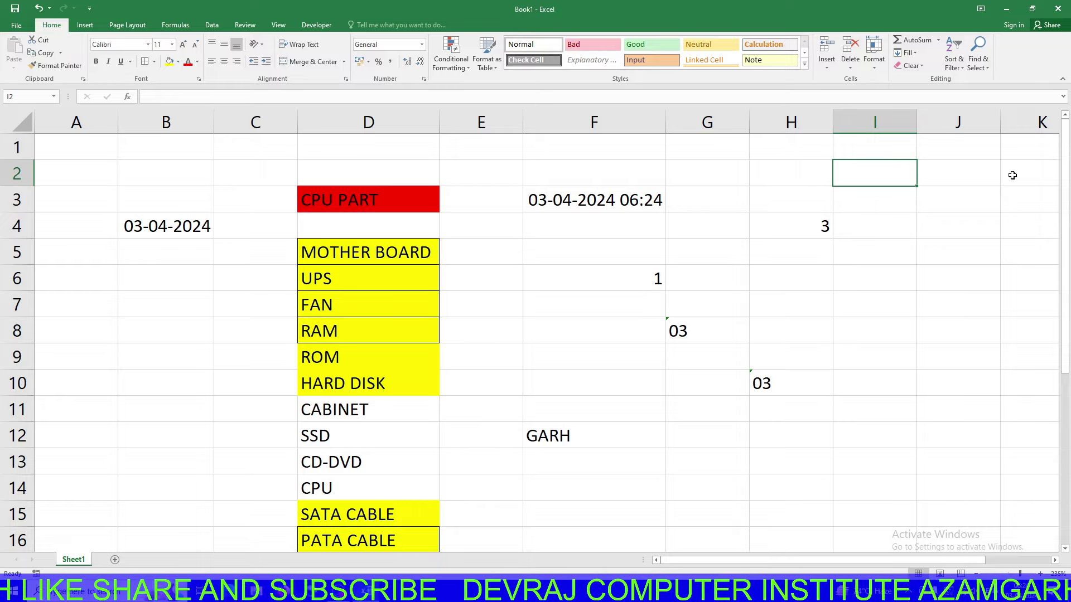
# Enter devraj, DEVRAJ and devraj (via AutoComplete) in I2, I3 and I4
pyautogui.write('devraj')
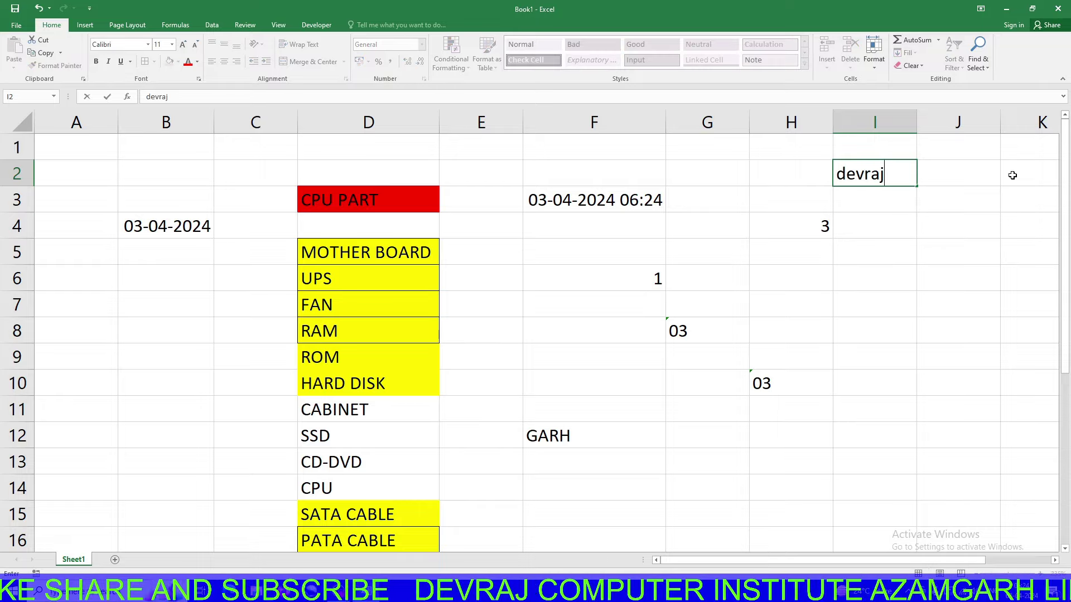
pyautogui.press('Return')
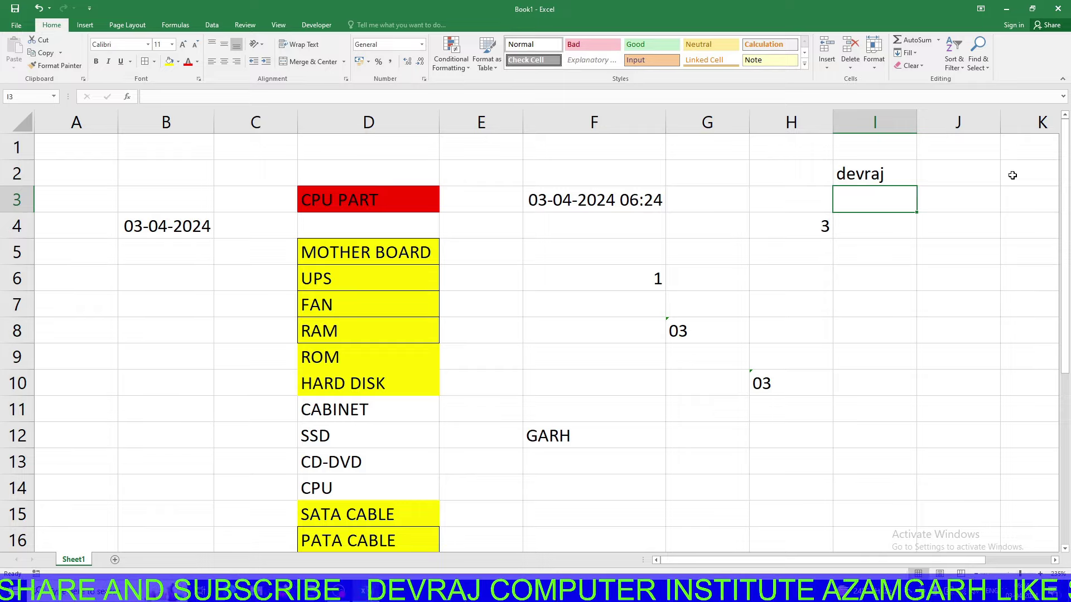
pyautogui.write('DEVRAJ')
pyautogui.press('Return')
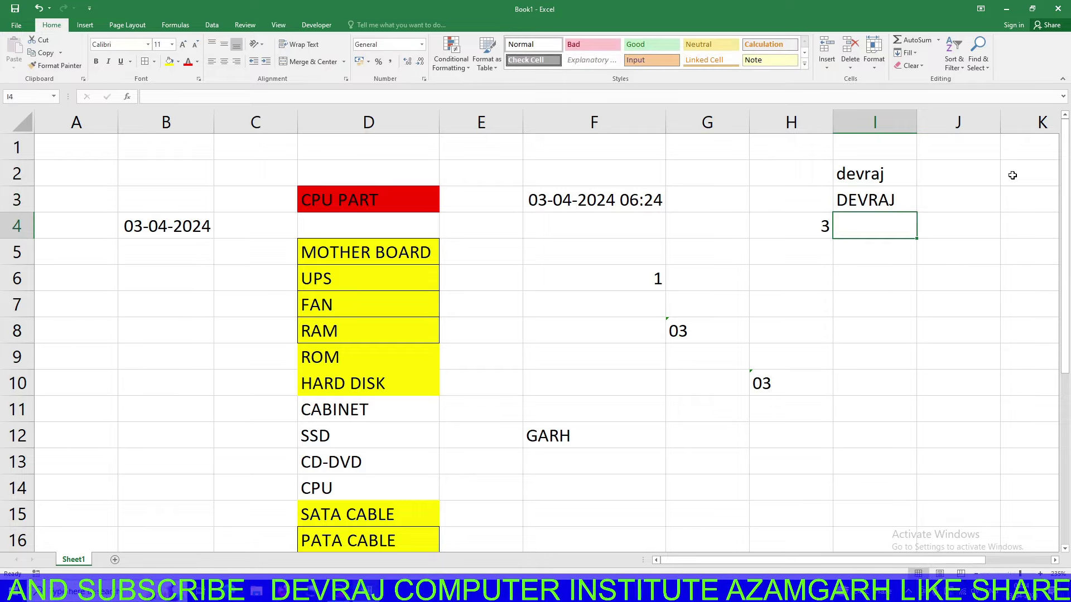
pyautogui.write('dev')
pyautogui.press('Return')
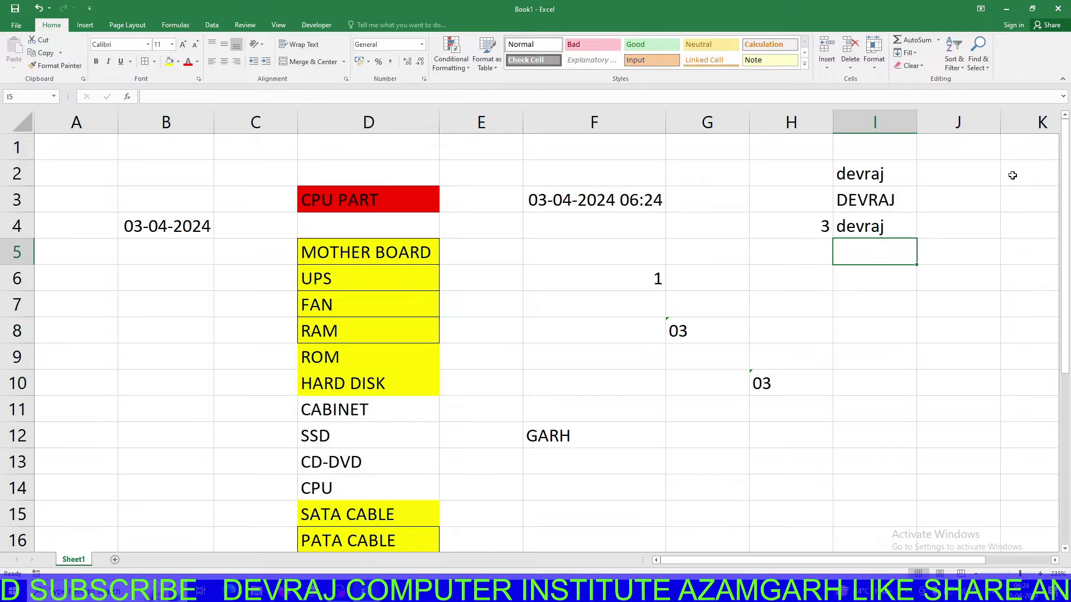
# Clear the scratch values from F2:H13
pyautogui.click(874, 301)
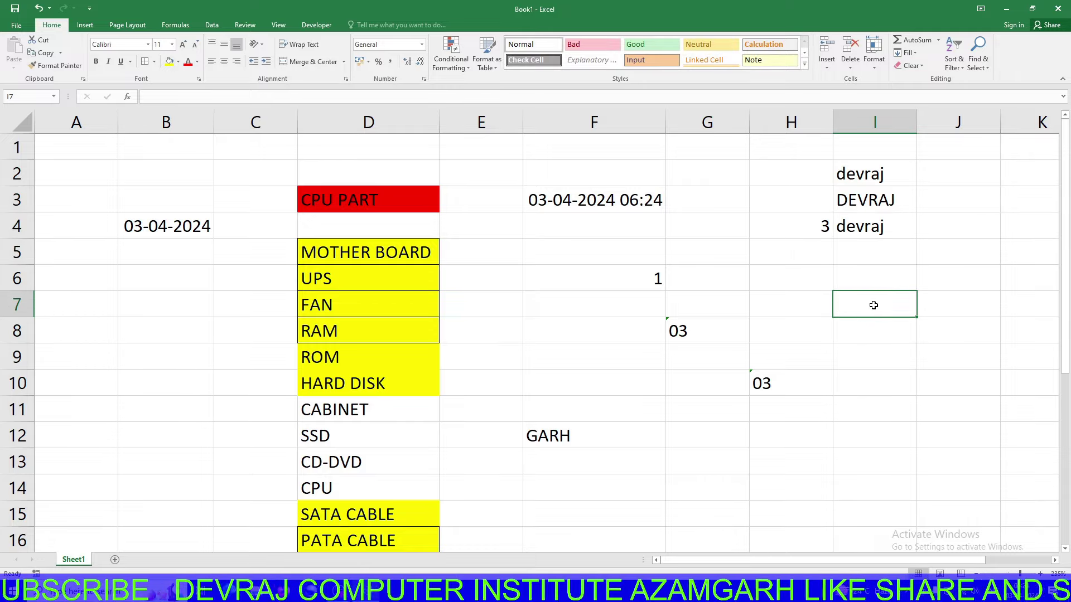
pyautogui.moveTo(808, 171); pyautogui.dragTo(539, 472)
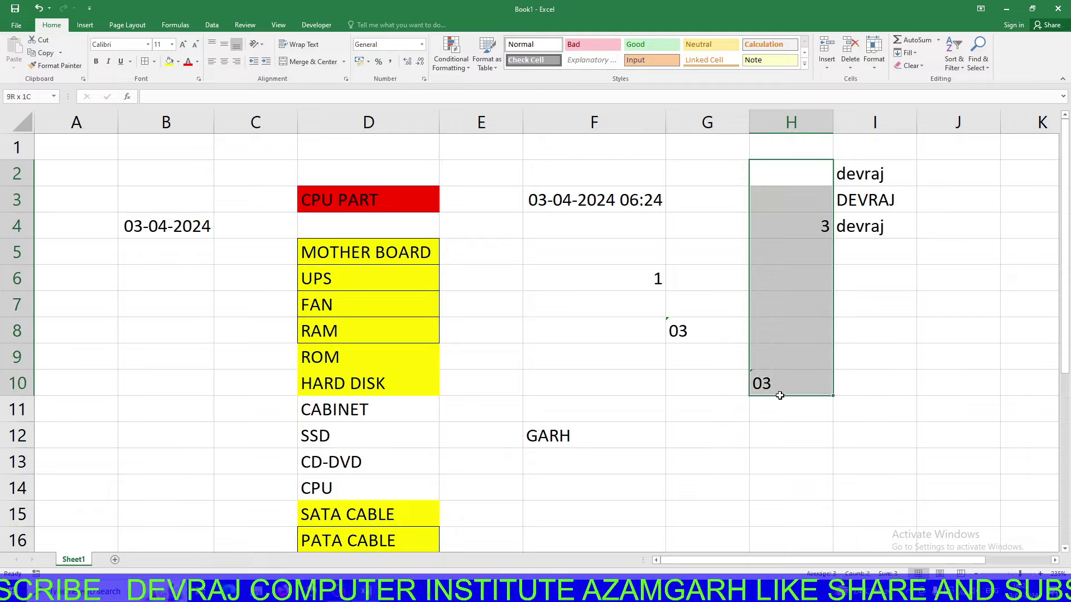
pyautogui.press('Delete')
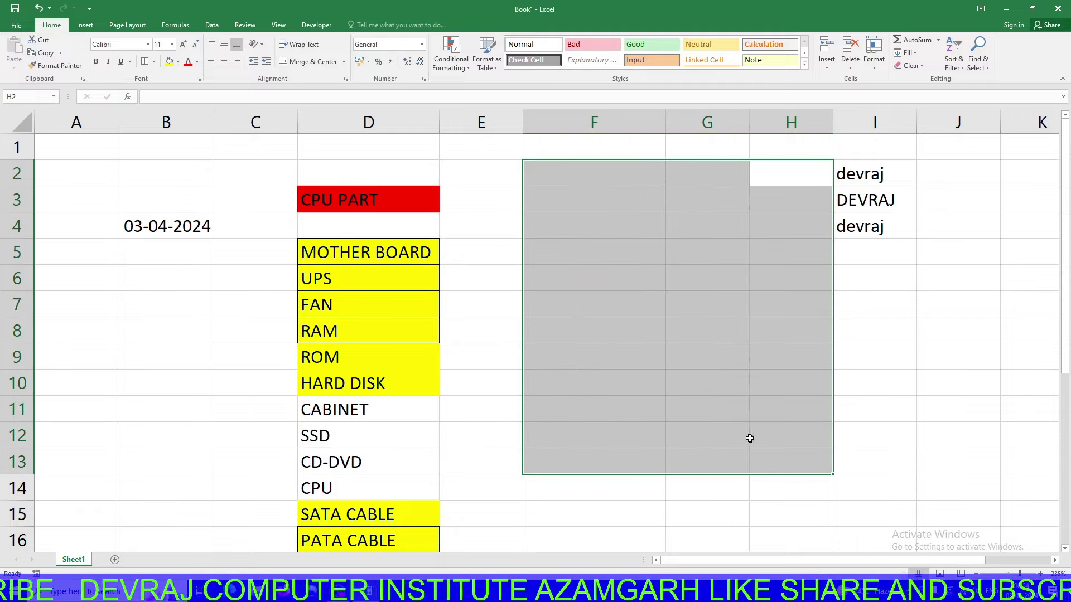
pyautogui.click(750, 439)
# Start an UPPER formula in F7 from the autocomplete suggestion
pyautogui.click(625, 307)
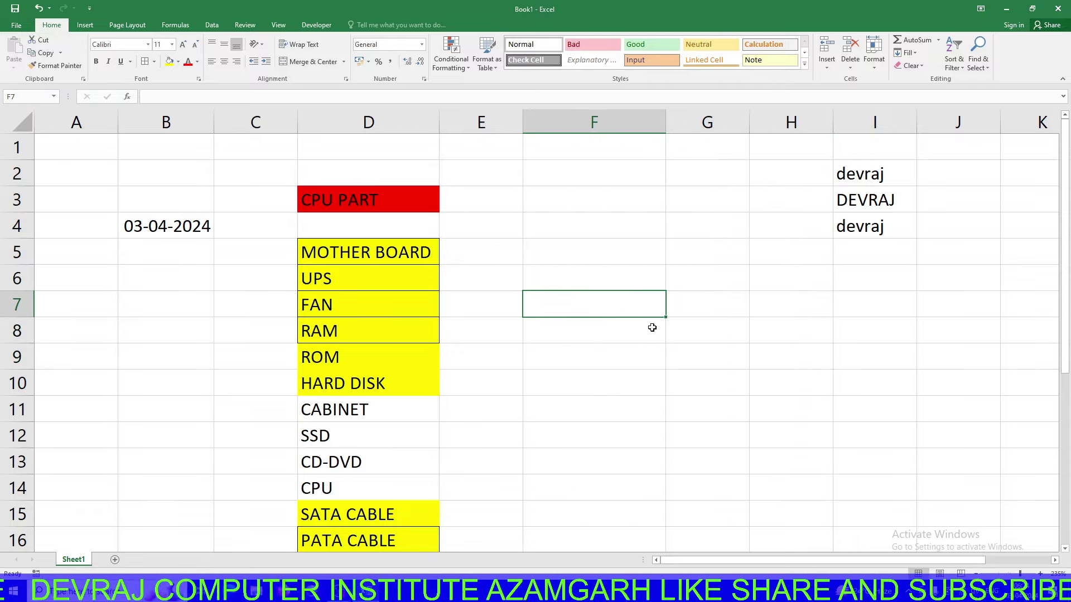
pyautogui.write('=up')
pyautogui.press('Tab')
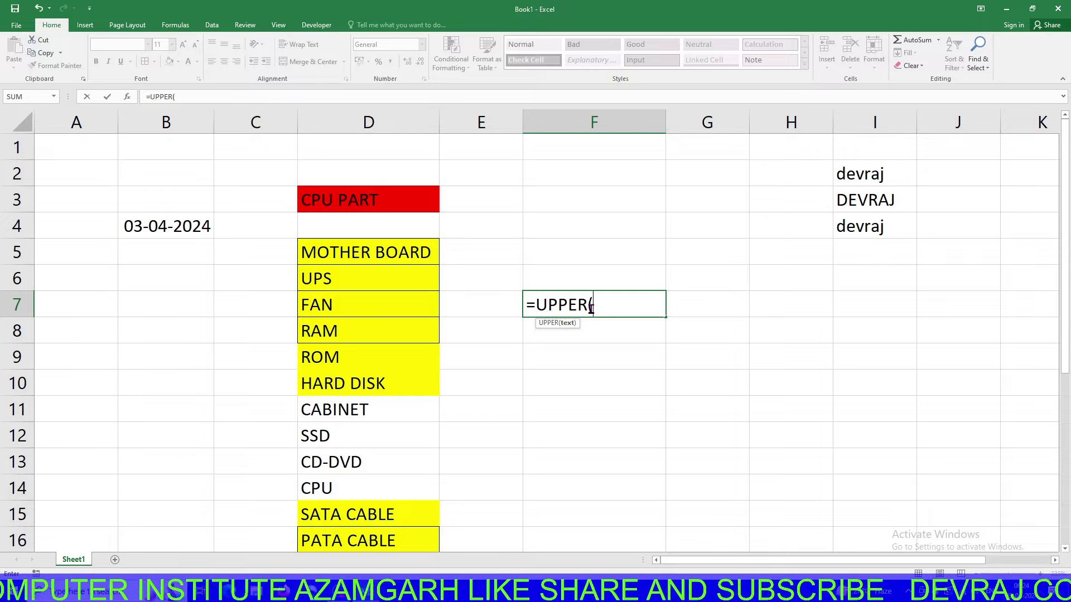
# Complete F7 as =UPPER(I2) so it displays DEVRAJ
pyautogui.click(874, 175)
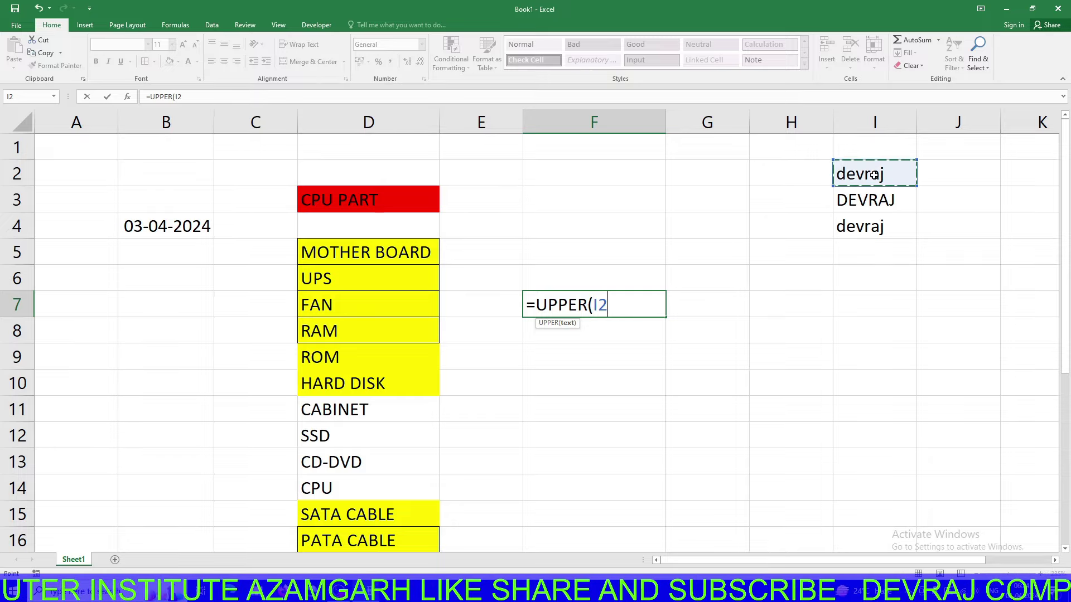
pyautogui.write(')')
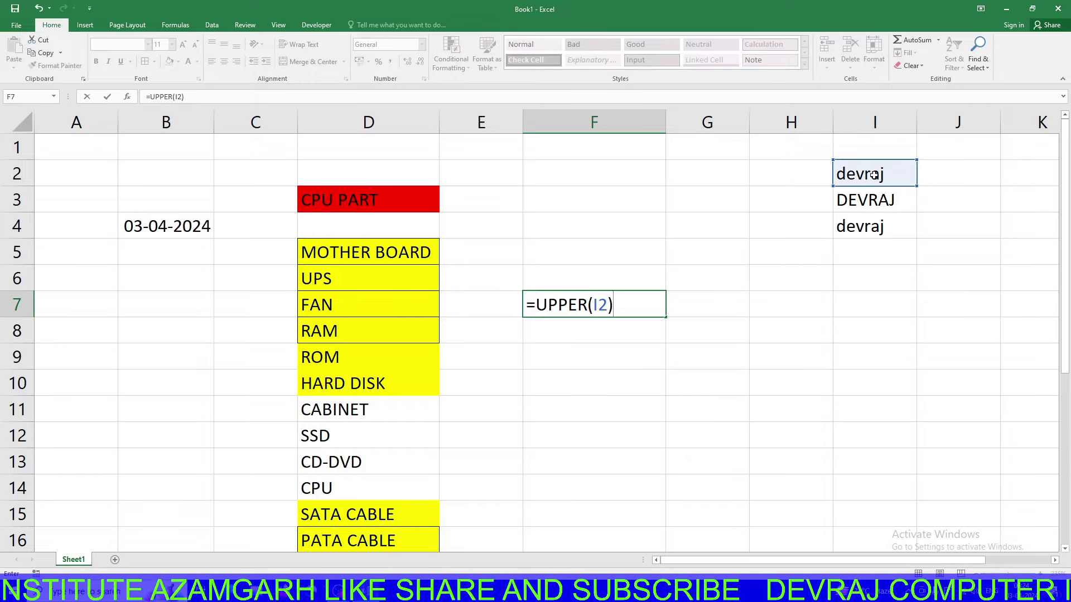
pyautogui.press('Return')
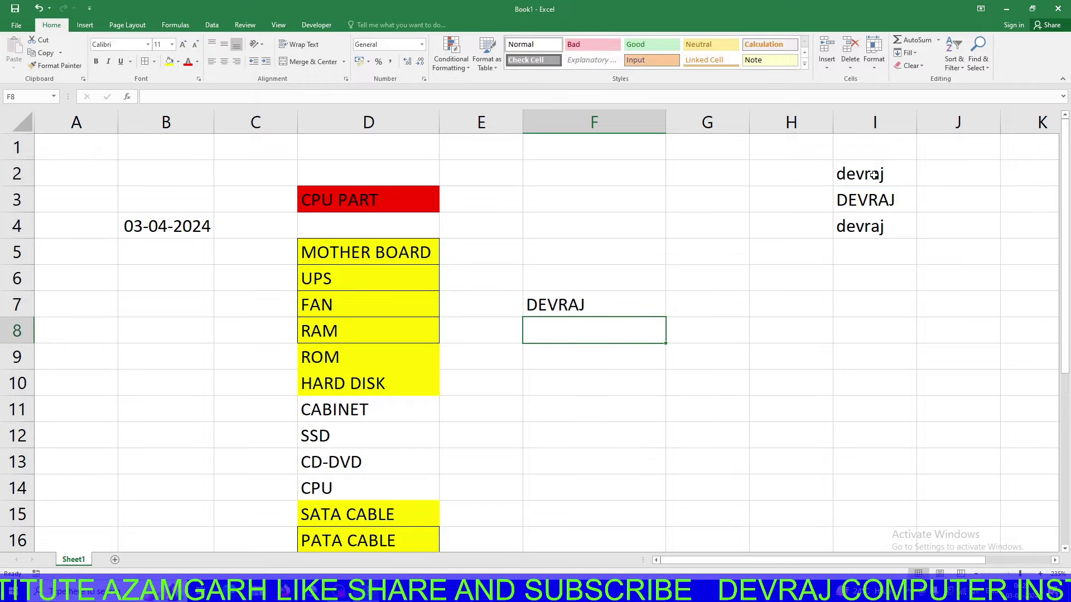
pyautogui.doubleClick(586, 304)
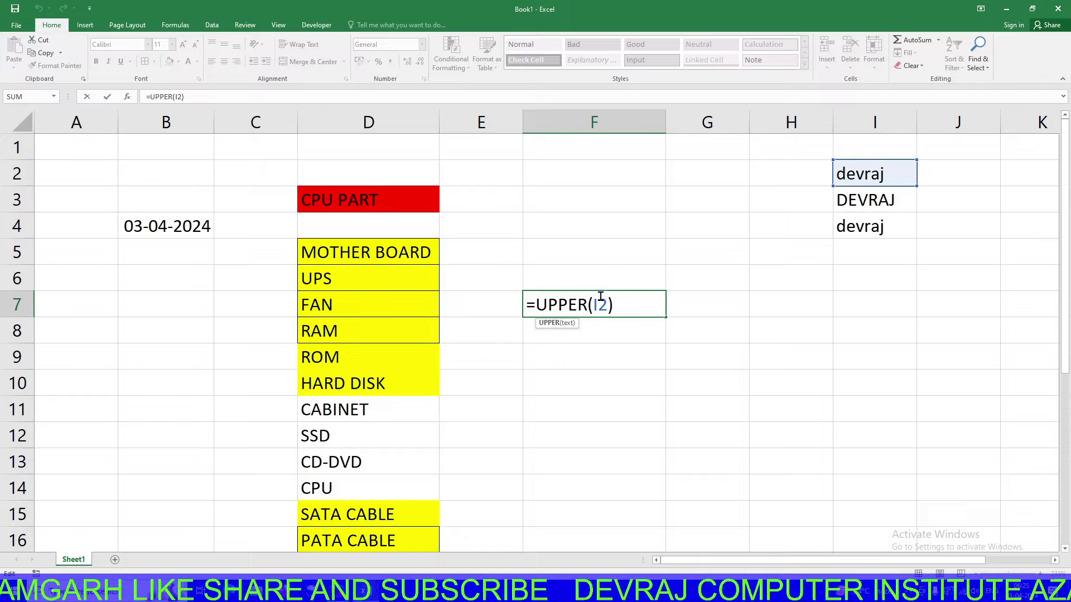
pyautogui.press('Return')
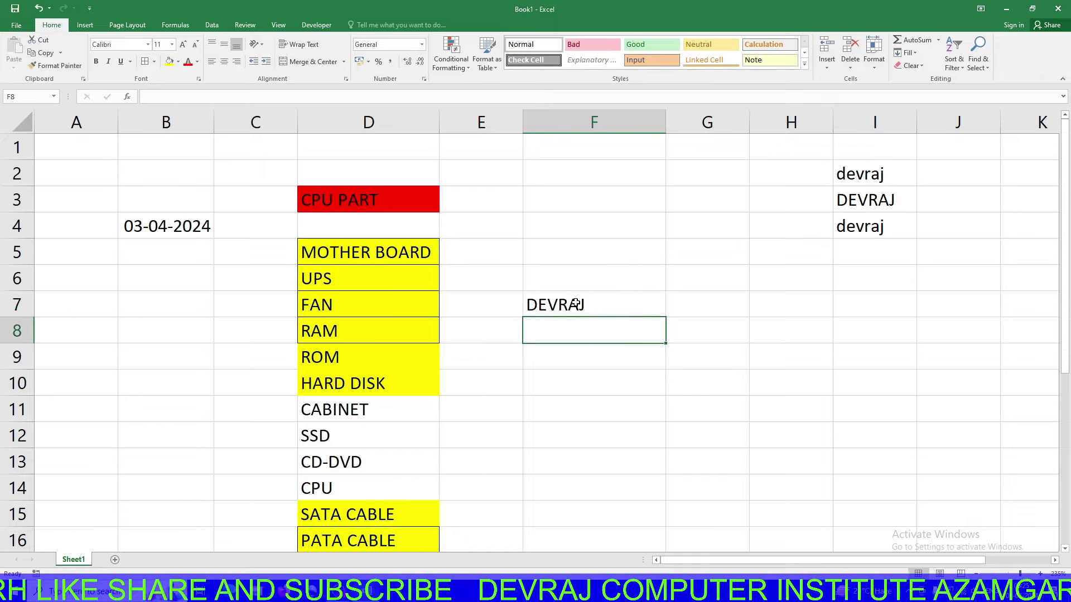
# Enter =LOWER(I3) in F8 so DEVRAJ shows as devraj
pyautogui.doubleClick(577, 332)
pyautogui.write('=')
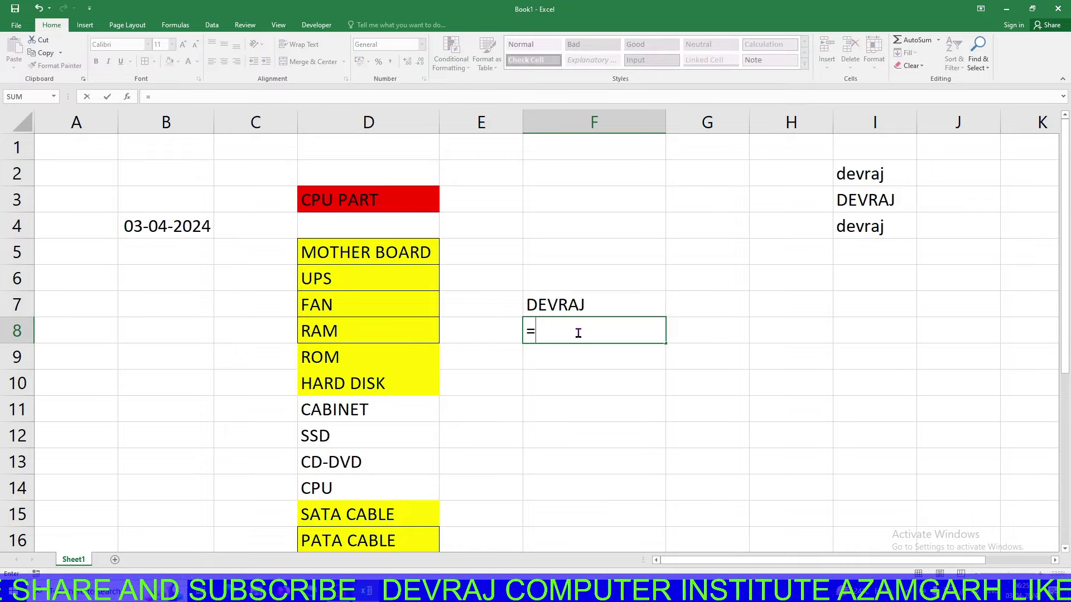
pyautogui.write('lower')
pyautogui.press('Tab')
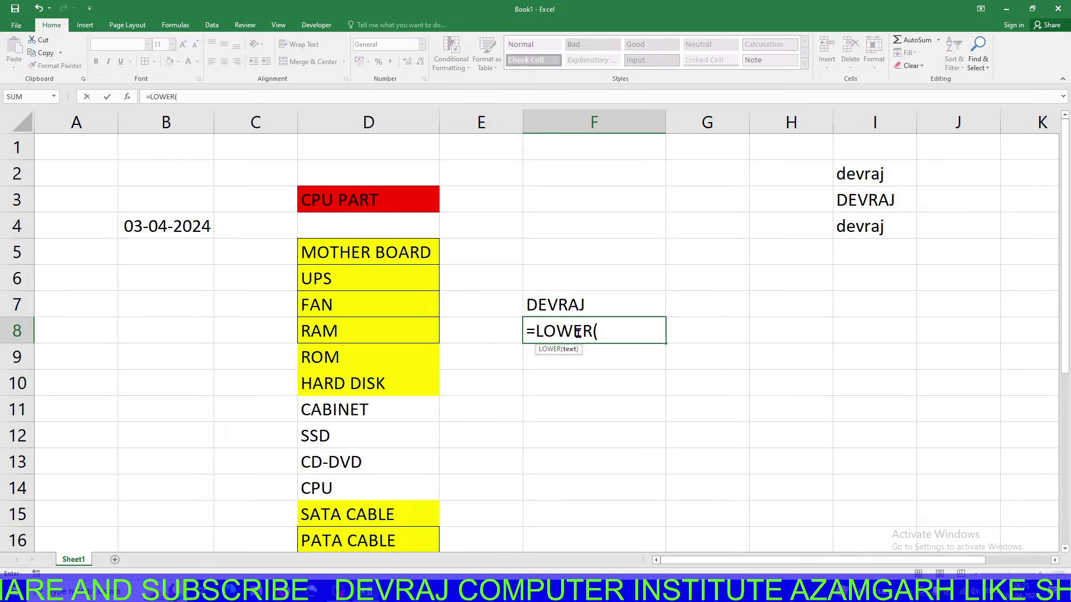
pyautogui.click(874, 201)
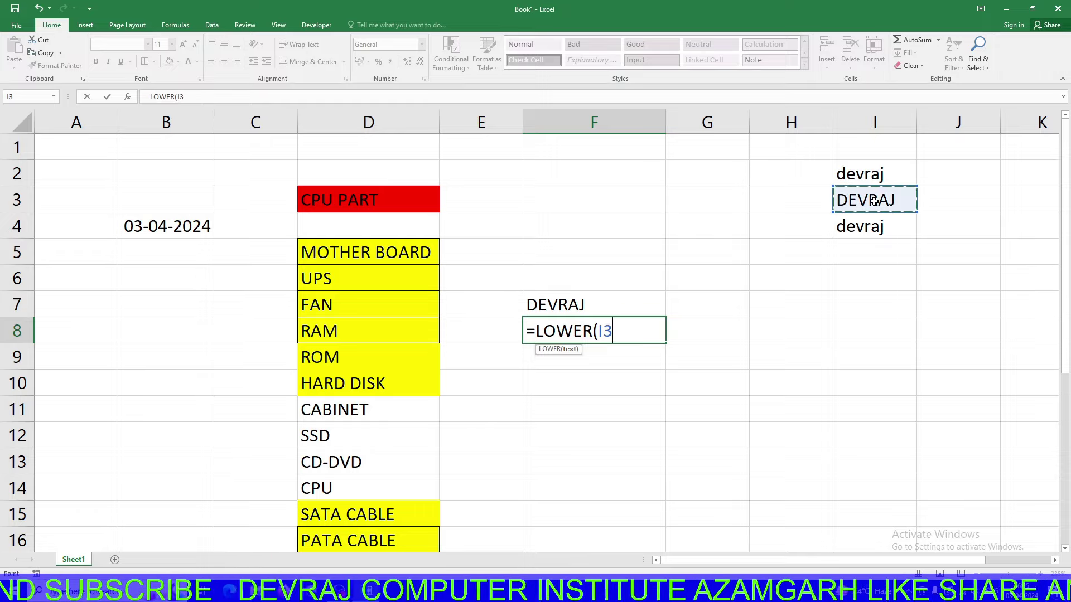
pyautogui.write(')')
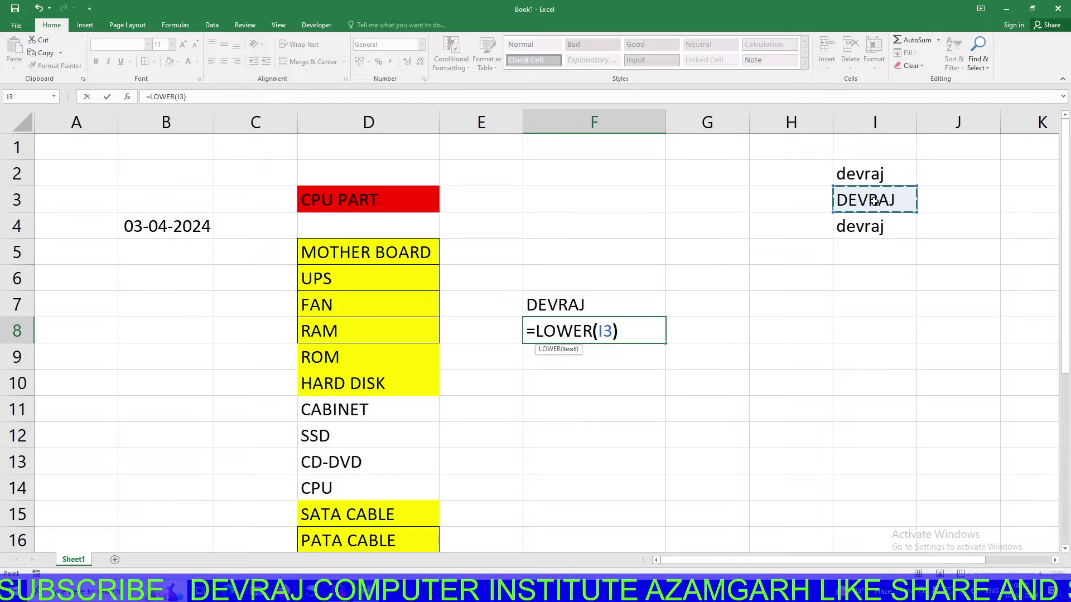
pyautogui.press('Return')
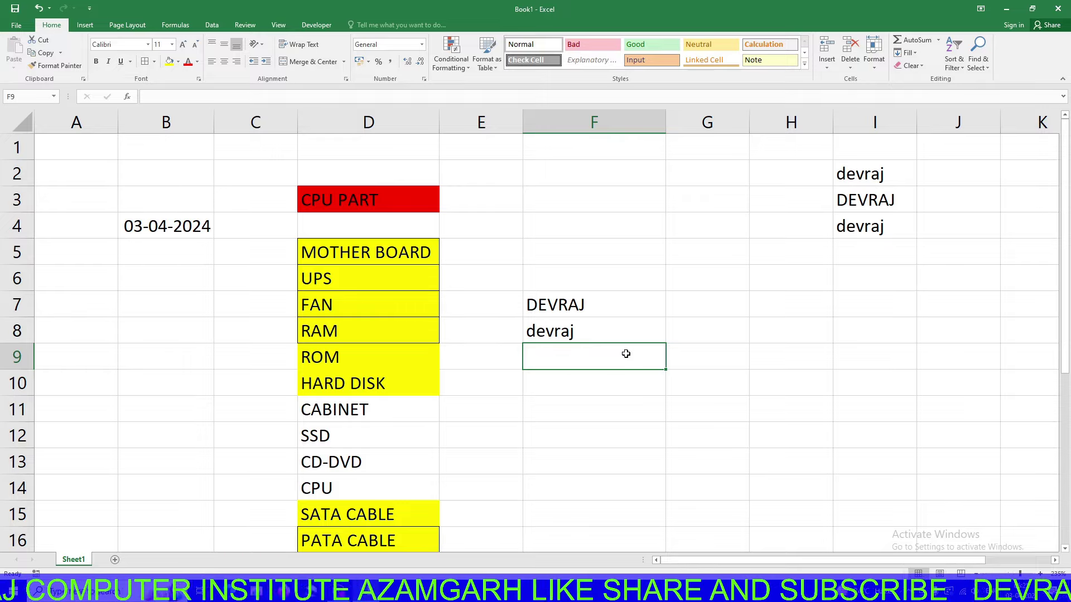
pyautogui.write('=')
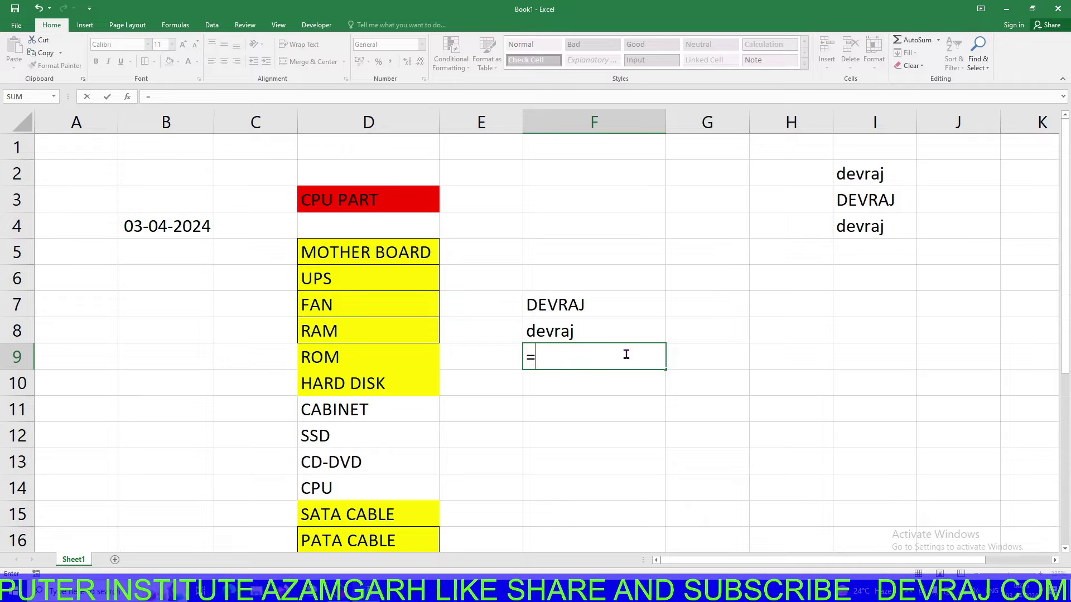
pyautogui.write('pro')
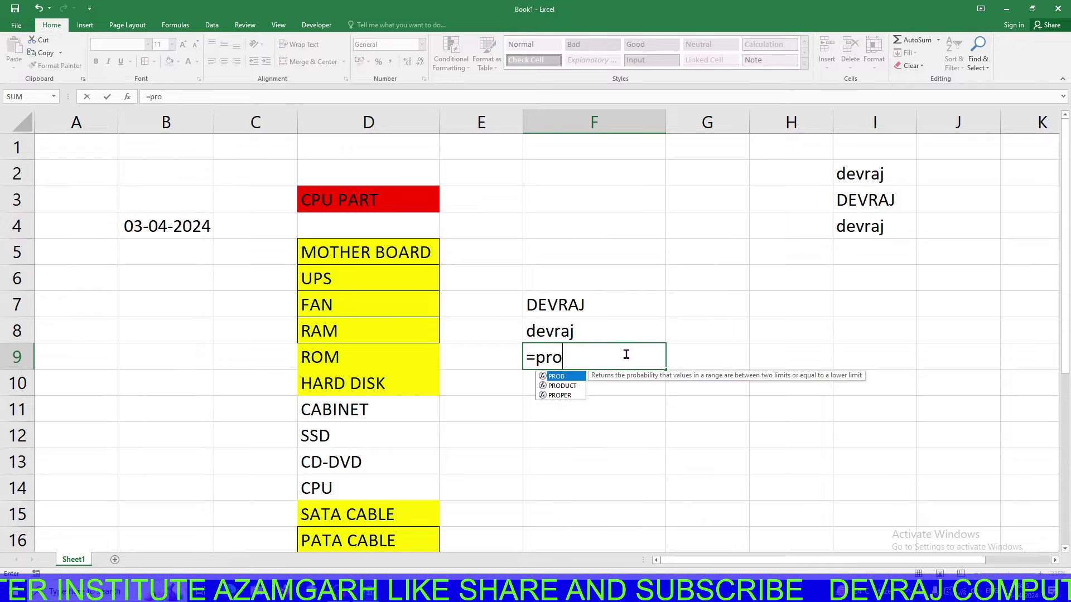
# Complete F9 as =PROPER(I4) so it displays Devraj
pyautogui.press('Down')
pyautogui.press('Down')
pyautogui.press('Tab')
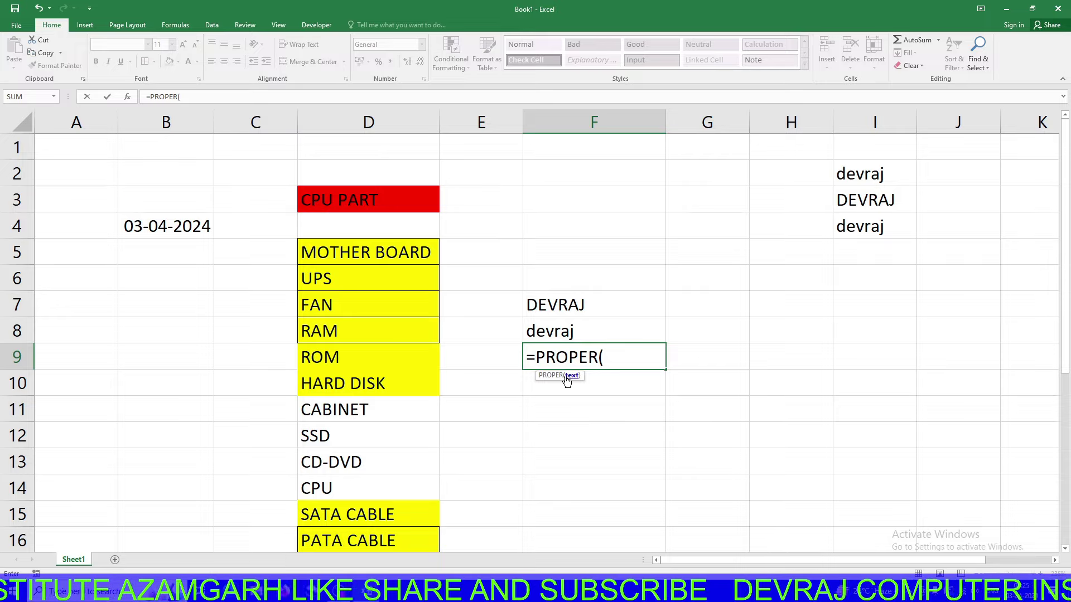
pyautogui.click(859, 232)
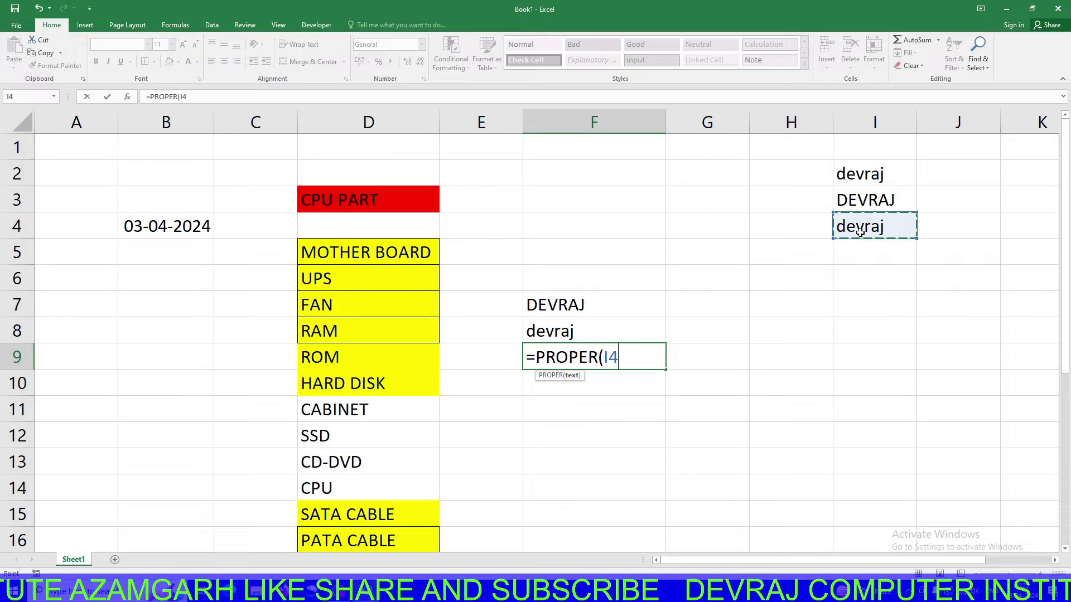
pyautogui.write(')')
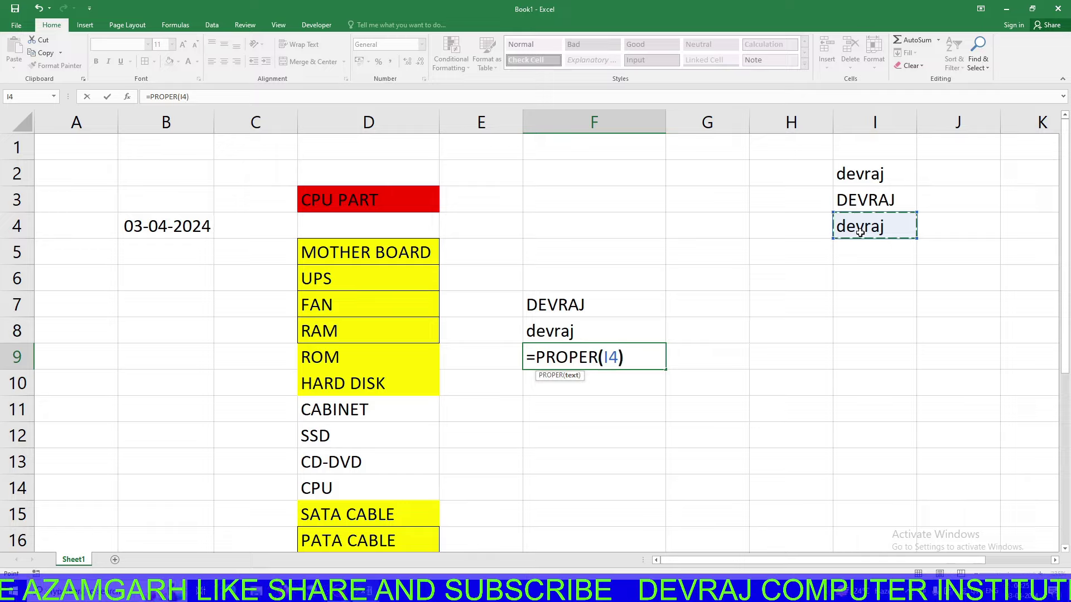
pyautogui.press('Return')
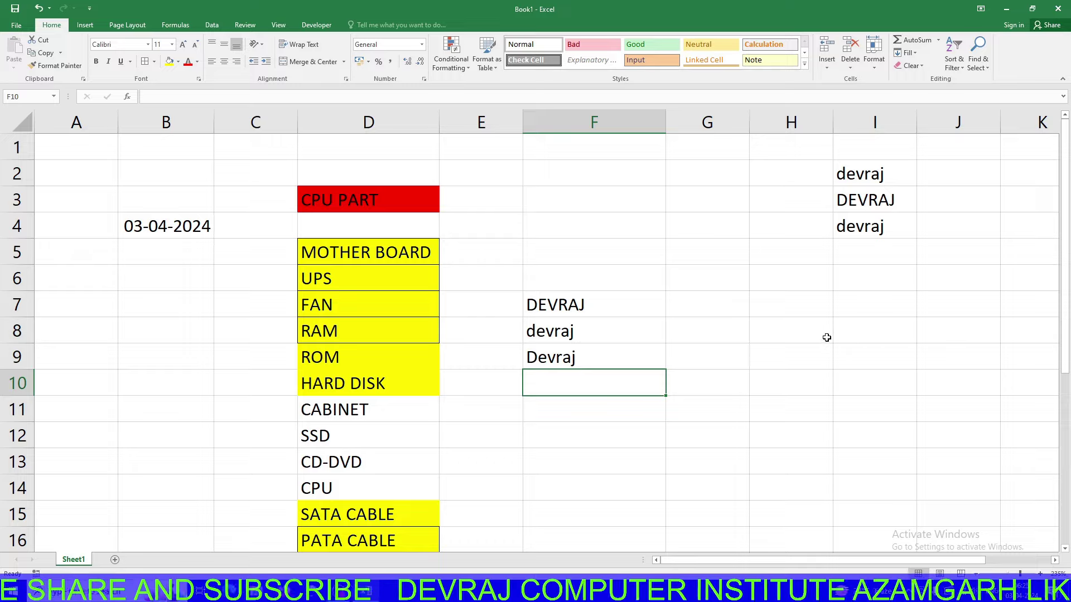
# Clear the DEVRAJ, devraj and Devraj results from F5:G9
pyautogui.moveTo(714, 362); pyautogui.dragTo(557, 247)
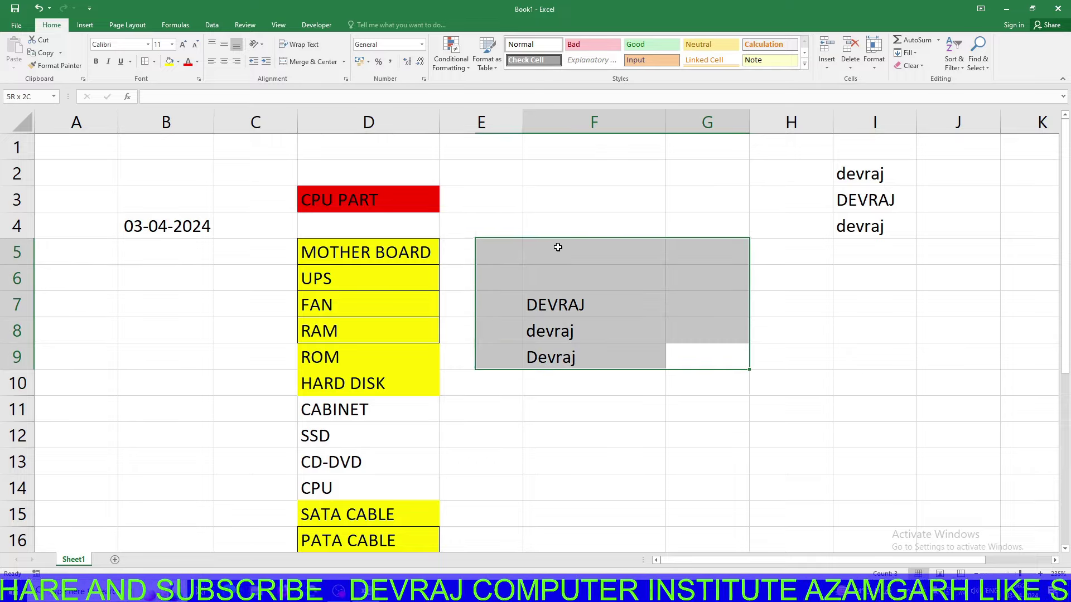
pyautogui.press('Delete')
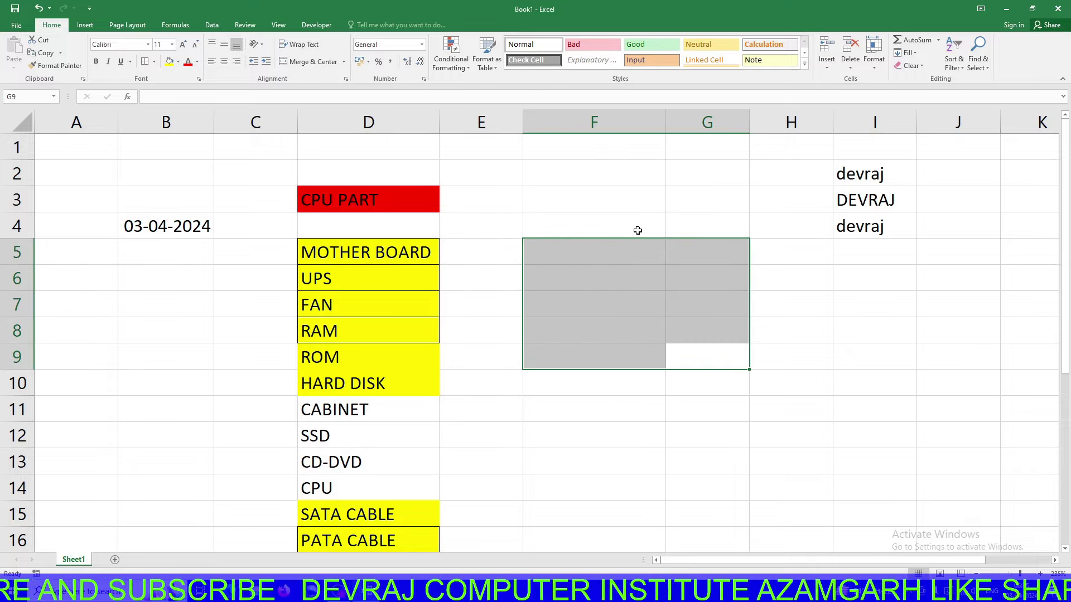
pyautogui.click(638, 230)
# Enter =LEN(I4) in G7 to count the characters of devraj in I4
pyautogui.click(669, 295)
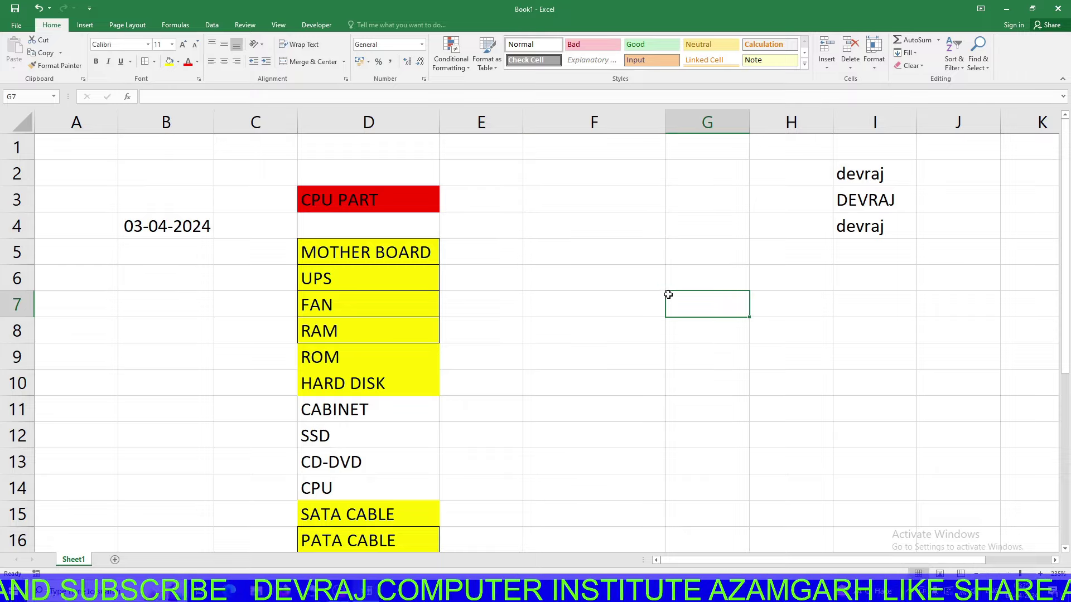
pyautogui.click(868, 231)
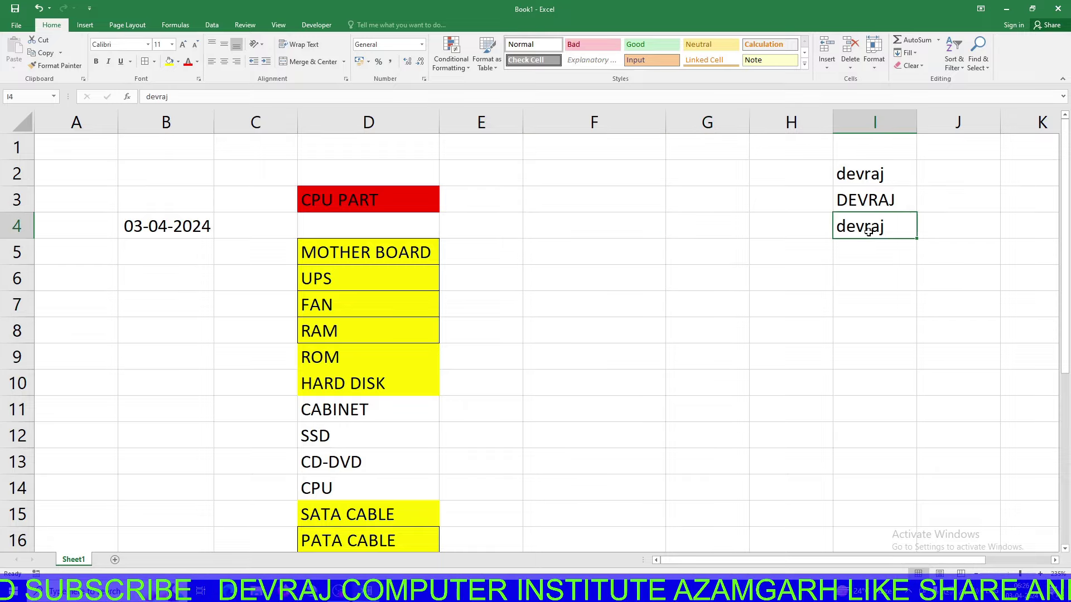
pyautogui.click(716, 294)
pyautogui.write('=len')
pyautogui.press('Tab')
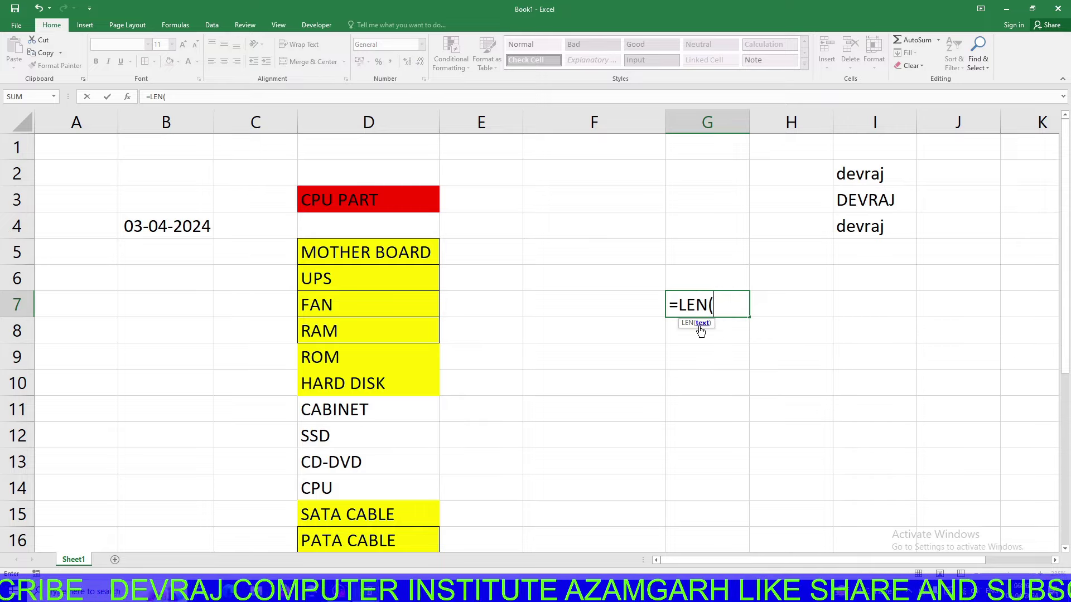
pyautogui.click(866, 230)
pyautogui.write(')')
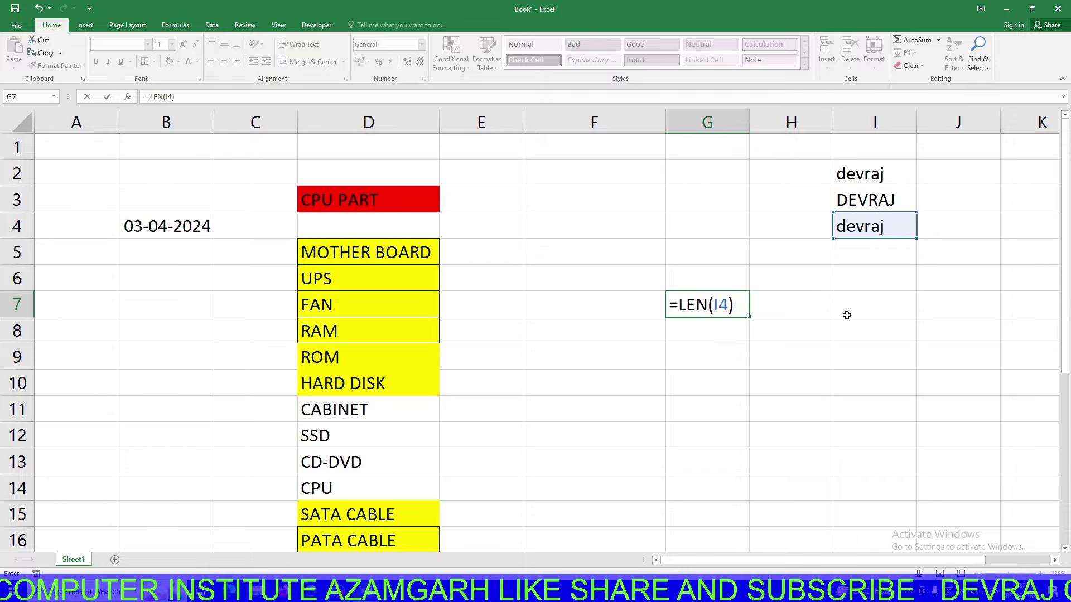
pyautogui.press('Return')
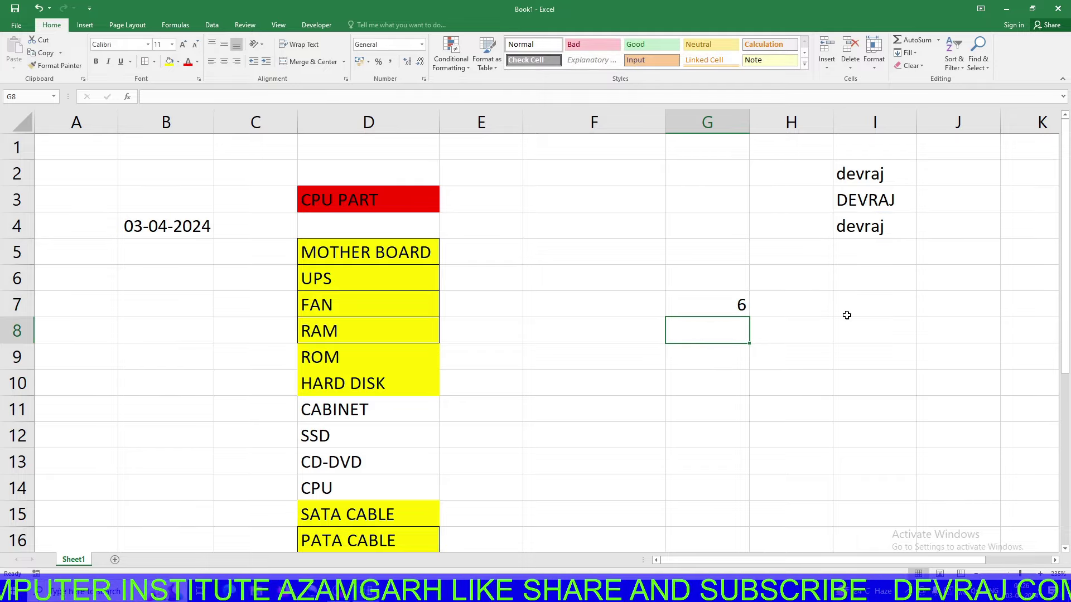
pyautogui.click(713, 310)
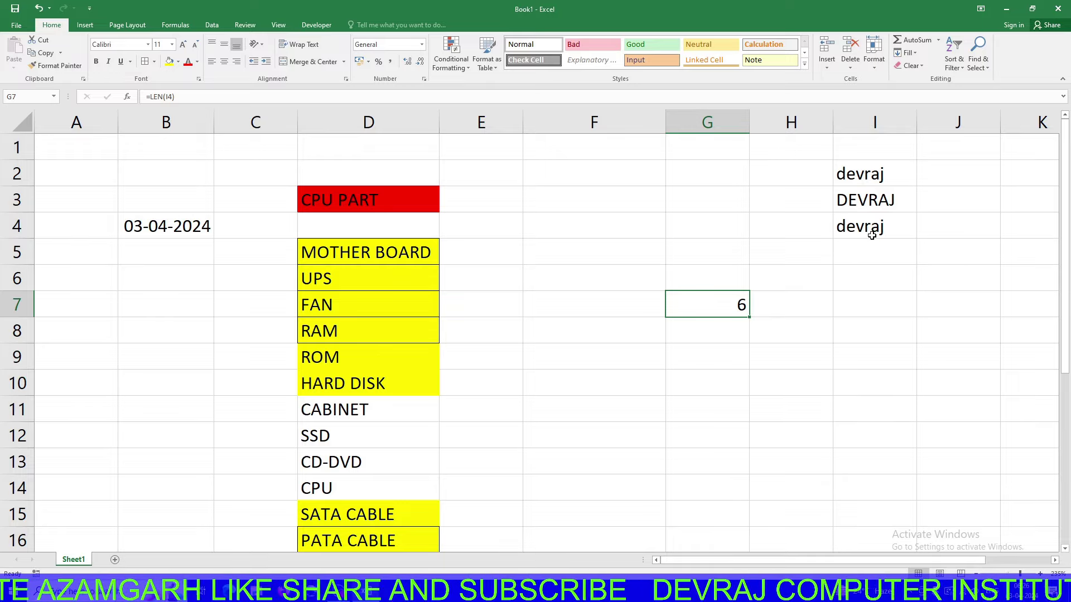
pyautogui.click(884, 222)
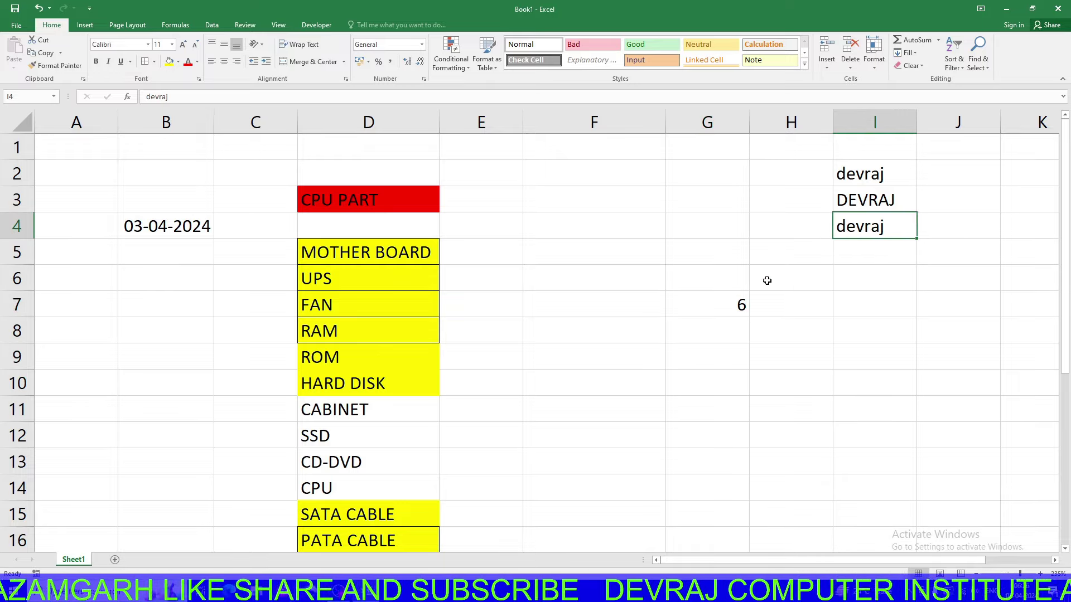
pyautogui.click(691, 315)
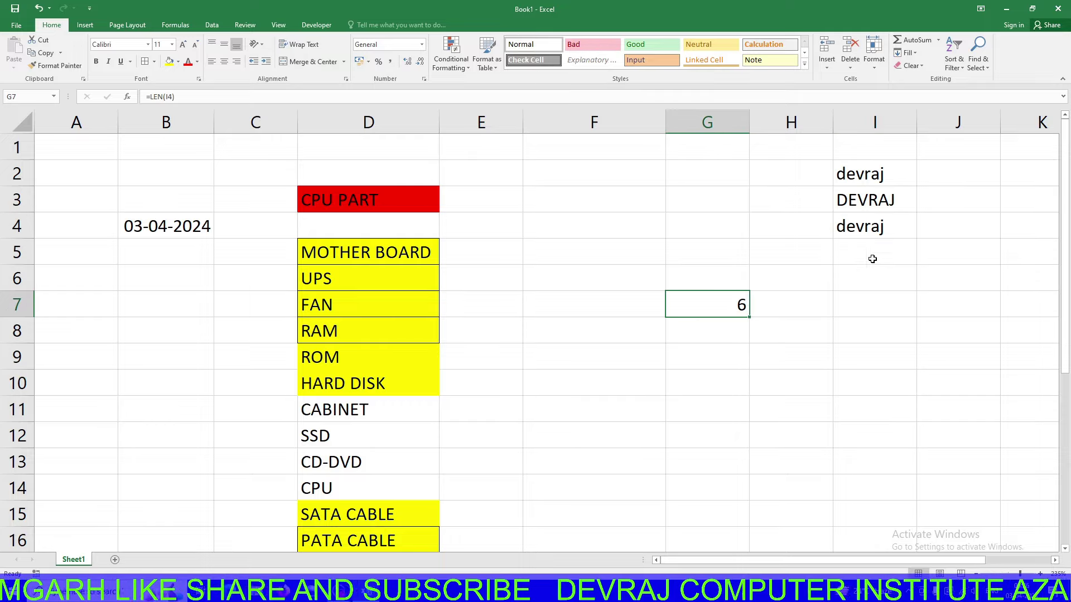
# Append a surname to the name in I4 and confirm G7's =LEN(I4) now returns 16
pyautogui.doubleClick(876, 229)
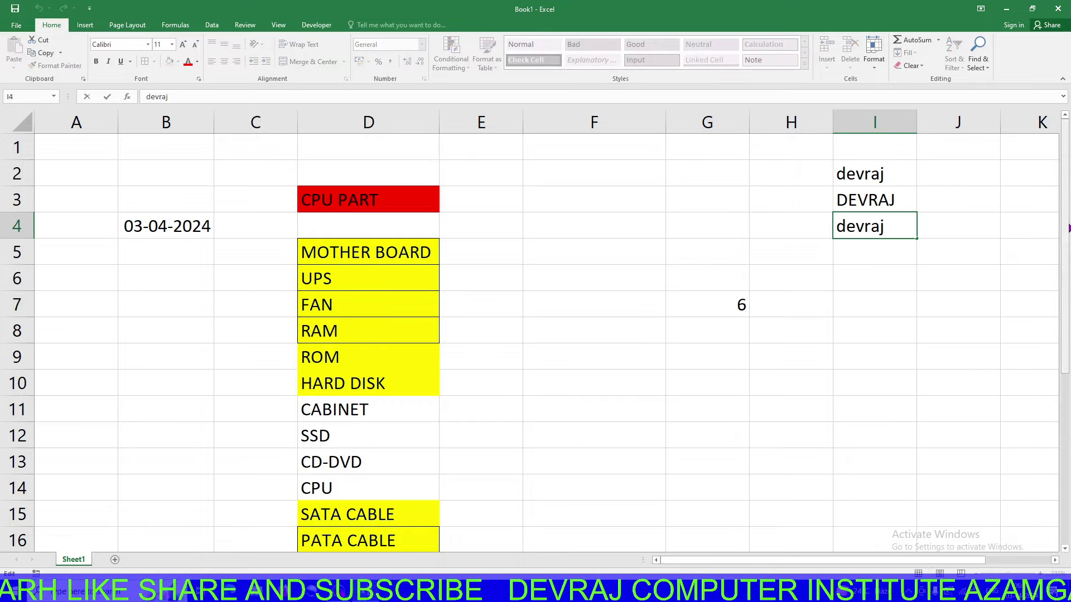
pyautogui.write('prajapati')
pyautogui.press('Return')
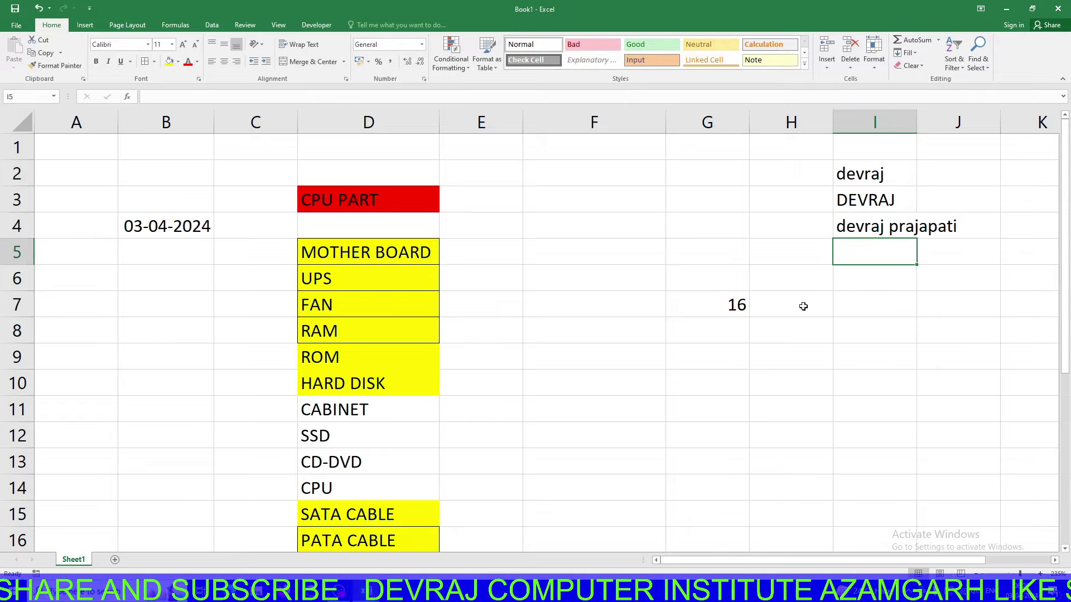
pyautogui.click(730, 307)
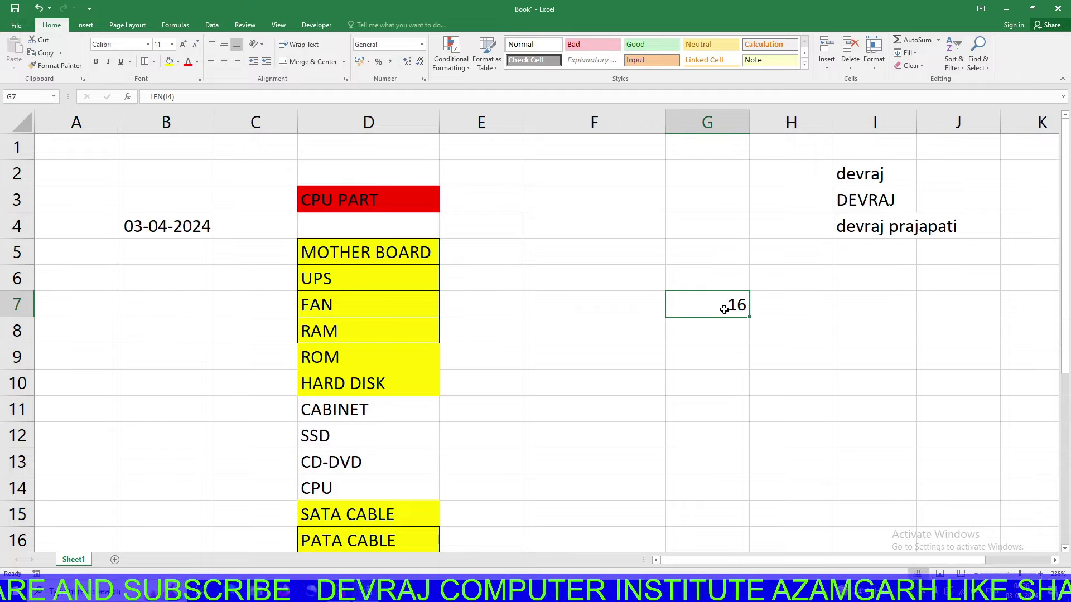
pyautogui.doubleClick(715, 310)
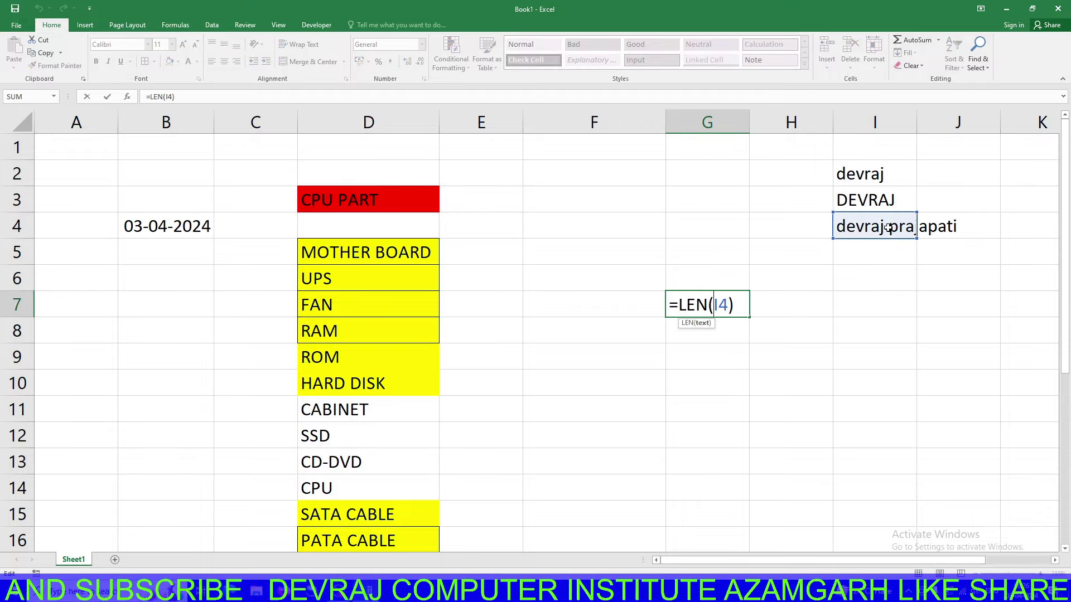
pyautogui.press('Return')
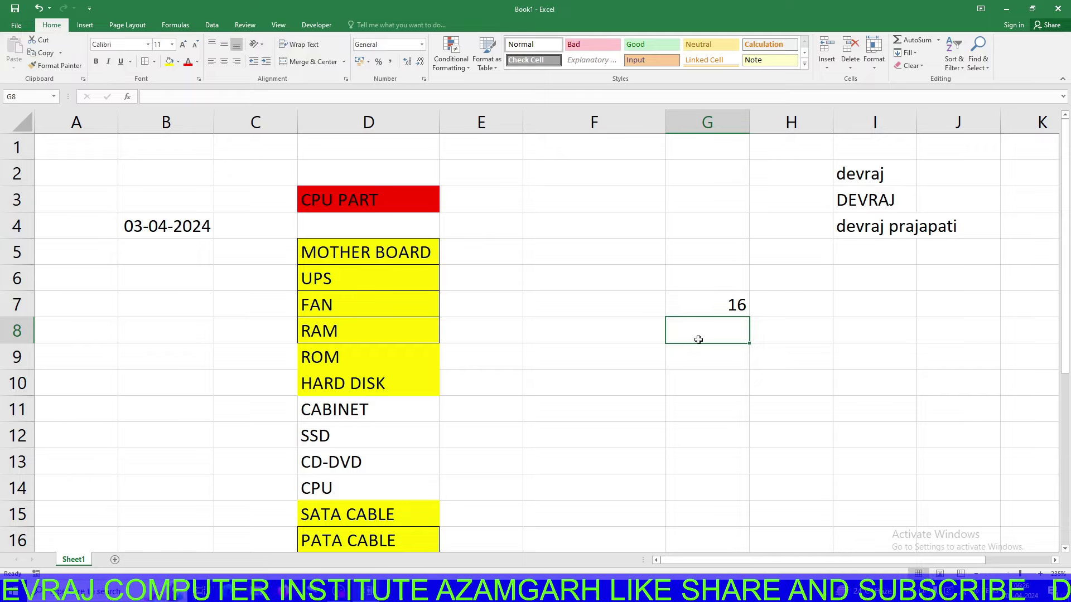
# Clear the old demo cells and enter 12, 23 and 45 across F2:H2
pyautogui.moveTo(913, 359)
pyautogui.mouseDown()
pyautogui.moveTo(732, 165)
pyautogui.moveTo(698, 168)
pyautogui.mouseUp()
pyautogui.press('Delete')
pyautogui.click(512, 167)
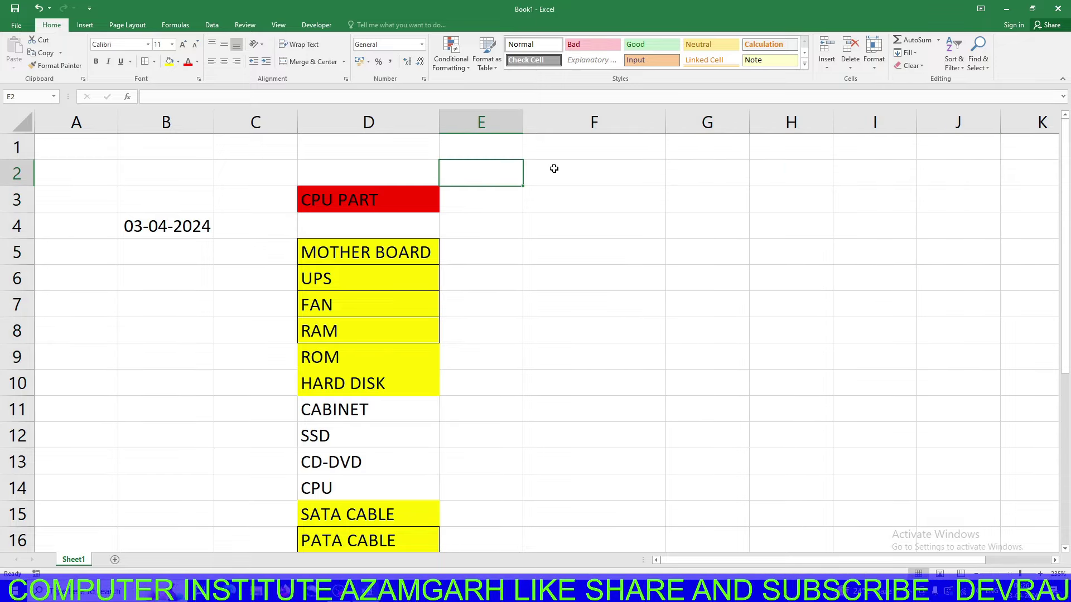
pyautogui.click(554, 169)
pyautogui.write('12')
pyautogui.press('Tab')
pyautogui.write('2')
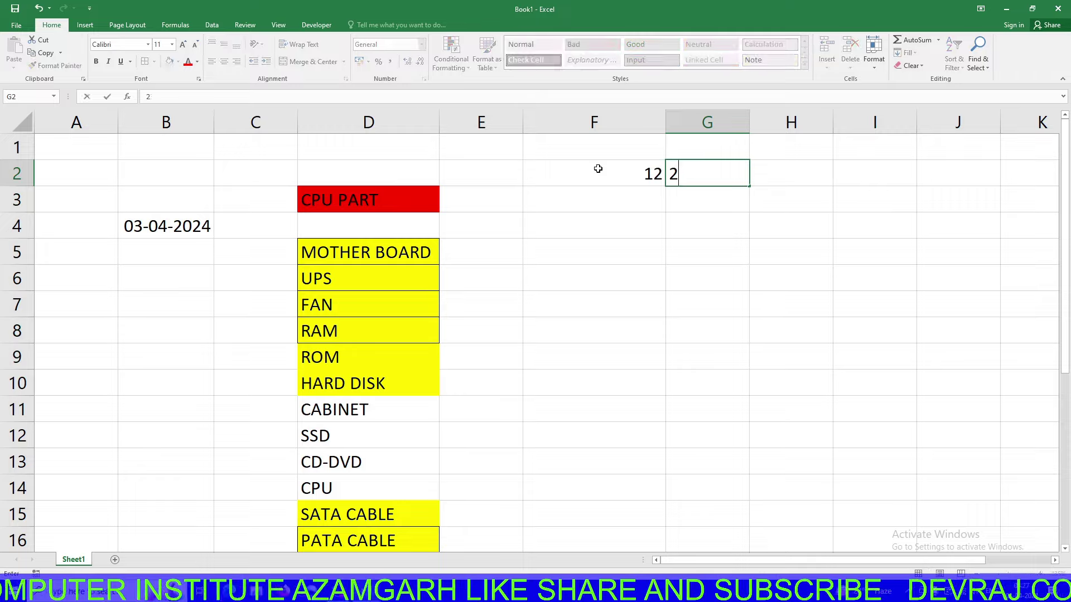
pyautogui.write('3')
pyautogui.press('Tab')
pyautogui.write('45')
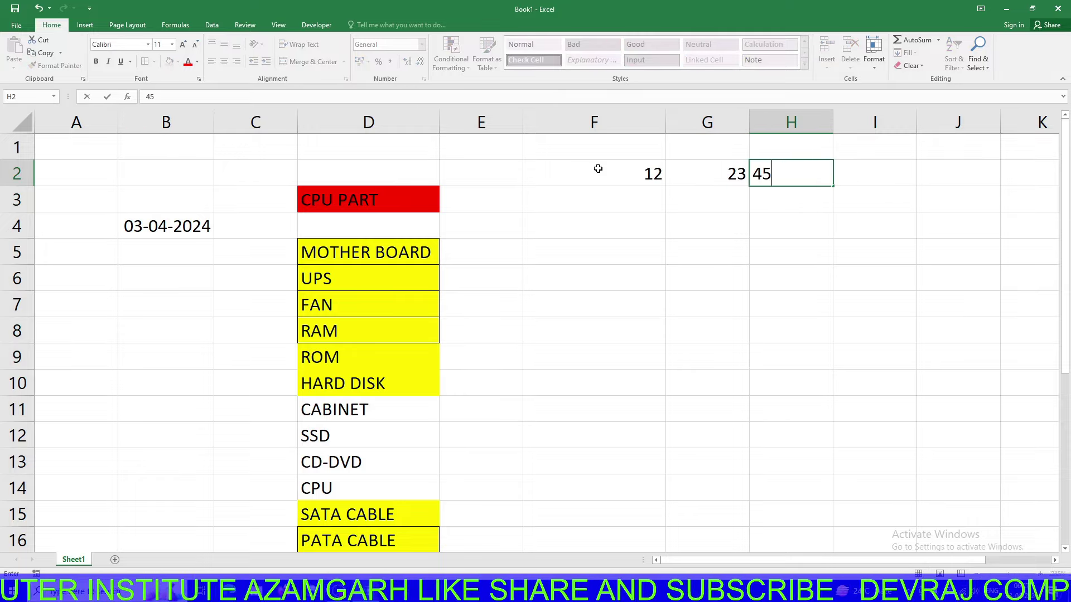
pyautogui.press('Return')
# Enter 12 in F3 with General number format instead of a date, and 14 in G3
pyautogui.write('65')
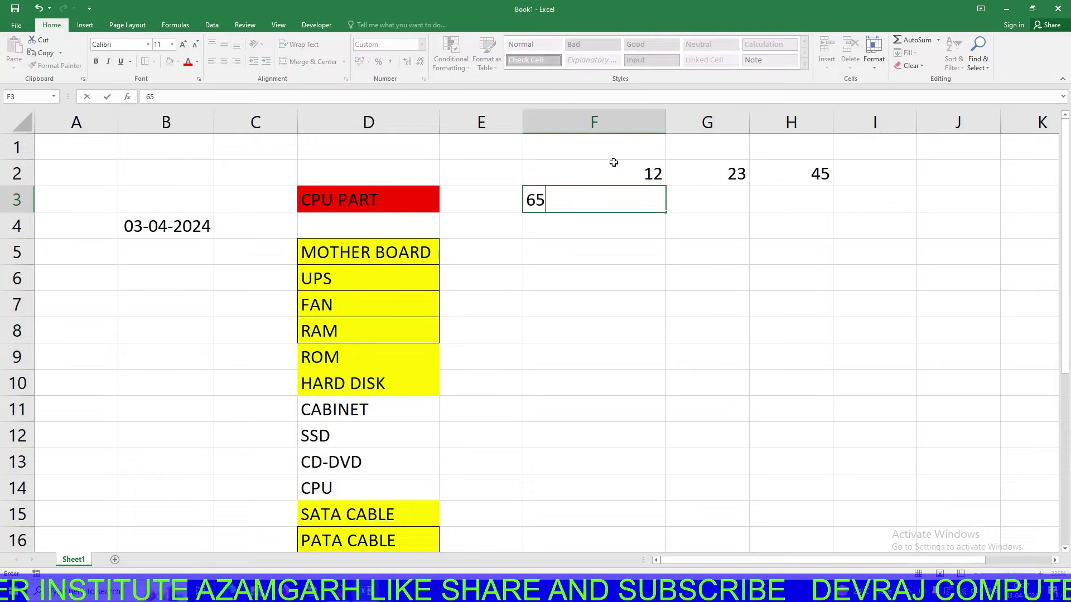
pyautogui.press('Tab')
pyautogui.press('Left')
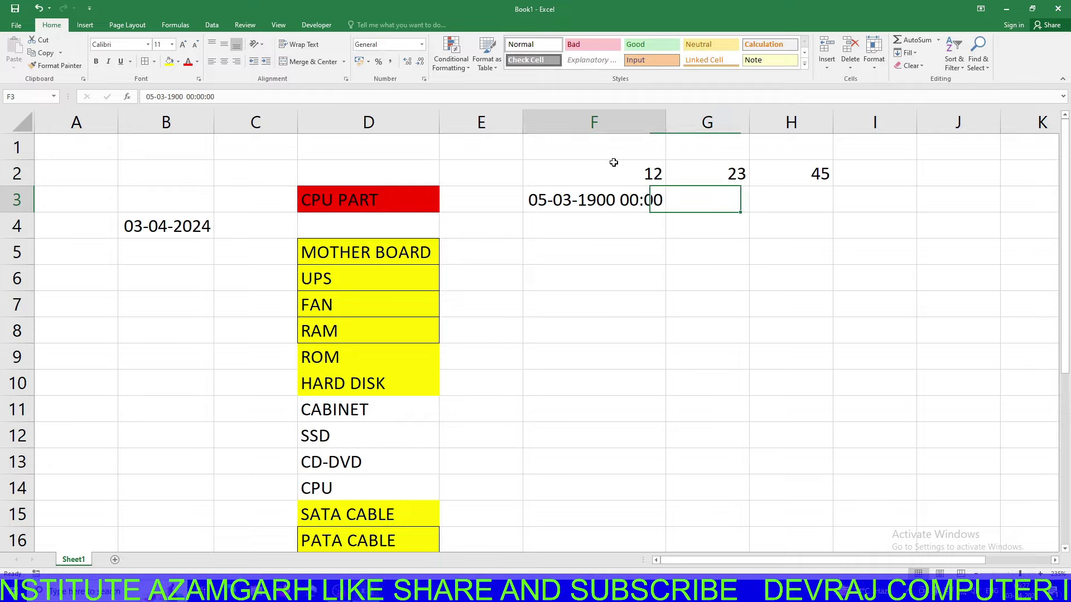
pyautogui.write('12')
pyautogui.press('Tab')
pyautogui.press('Left')
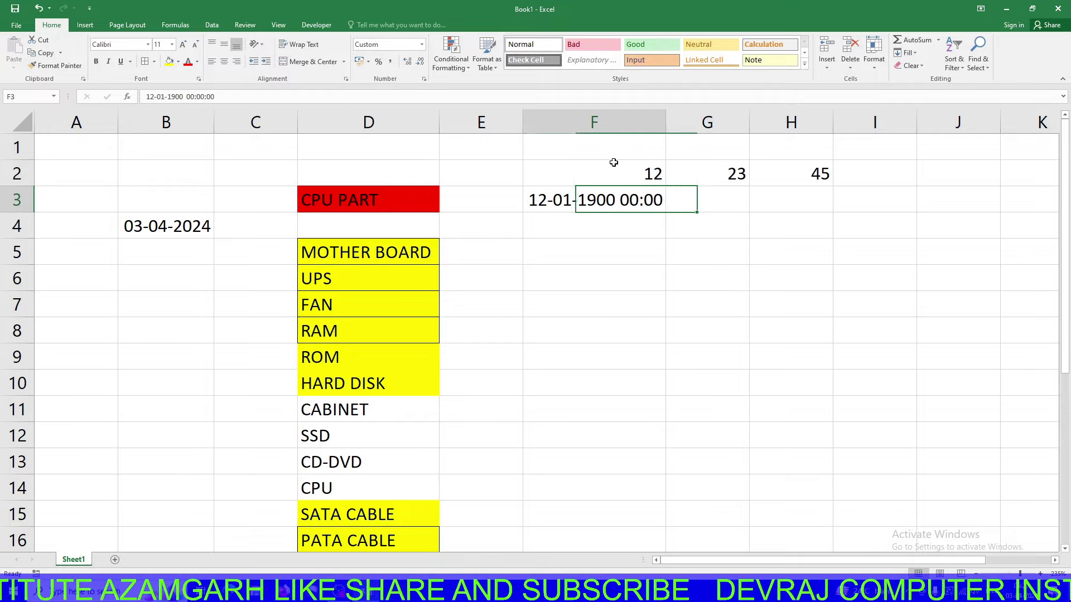
pyautogui.click(421, 45)
pyautogui.click(390, 64)
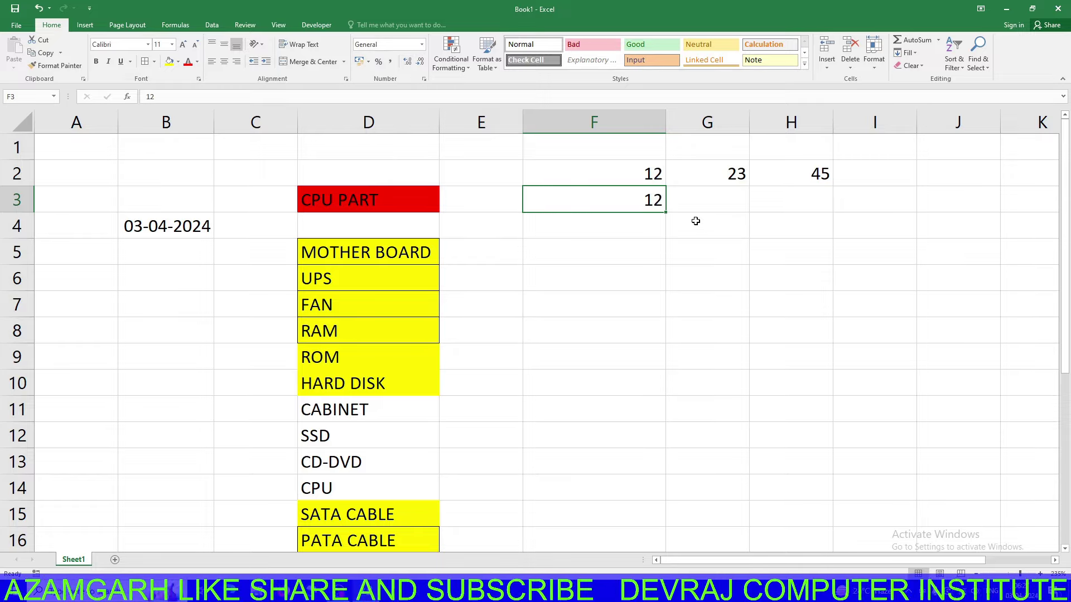
pyautogui.click(700, 201)
pyautogui.write('14')
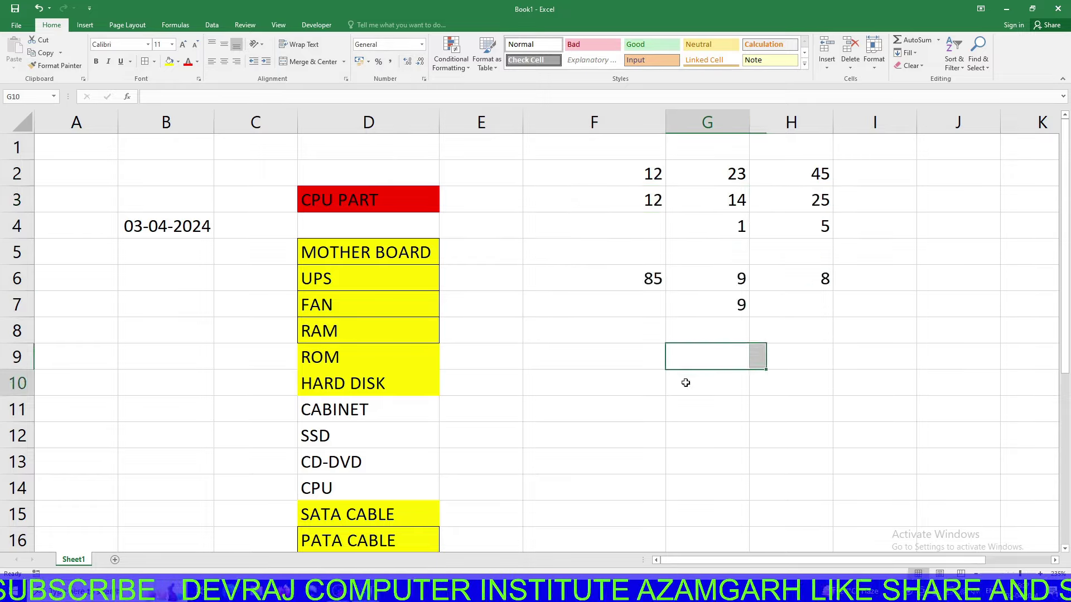
pyautogui.click(687, 380)
# Select the F2:H7 number block to view its status-bar totals
pyautogui.moveTo(636, 173)
pyautogui.mouseDown()
pyautogui.moveTo(747, 292)
pyautogui.moveTo(794, 290)
pyautogui.mouseUp()
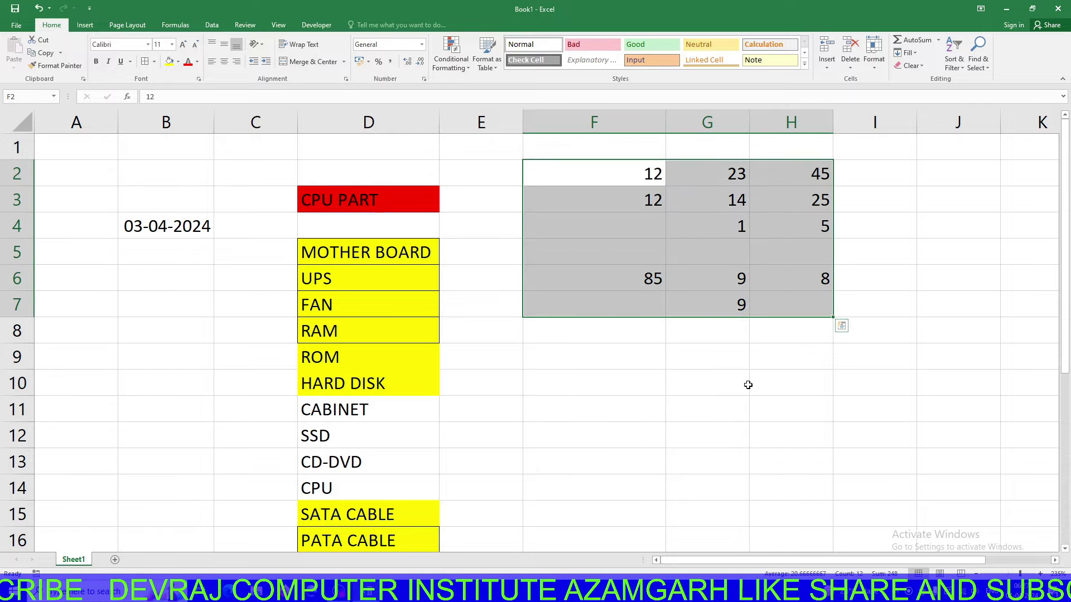
pyautogui.click(712, 393)
pyautogui.write('=')
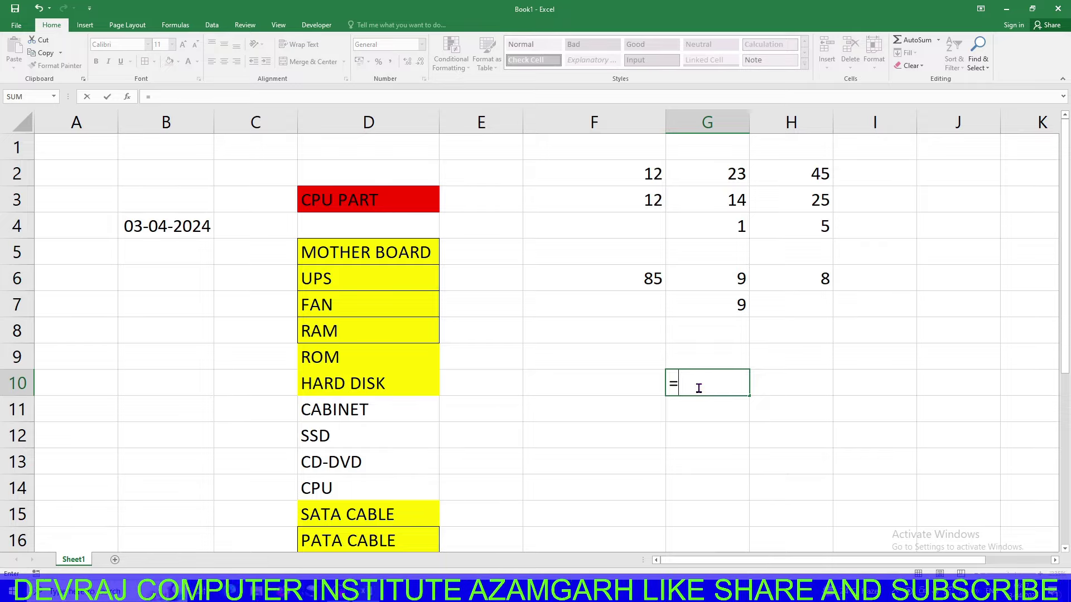
pyautogui.write('av')
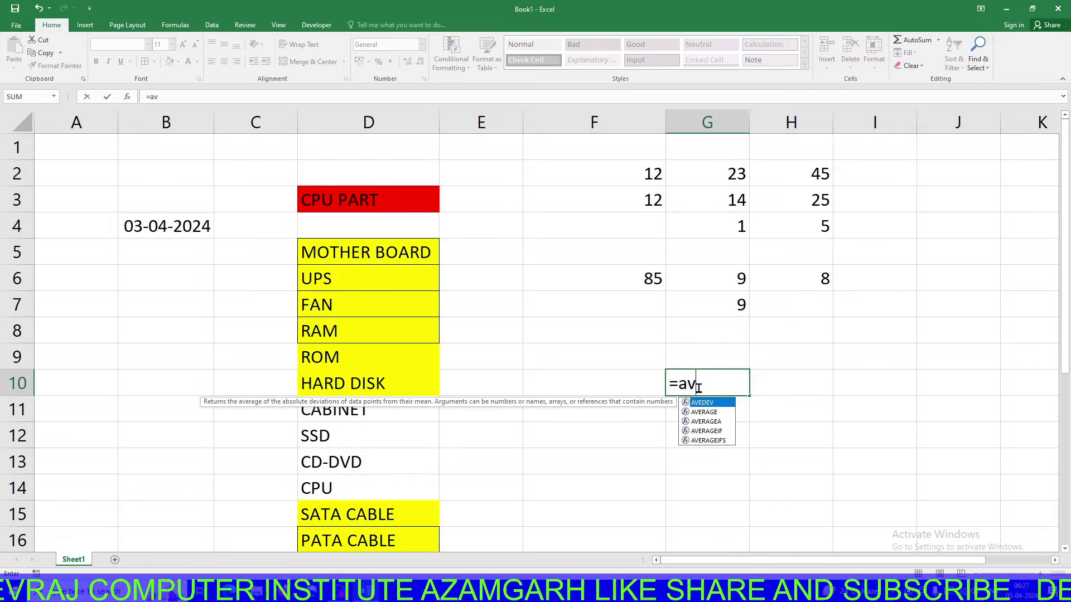
# Enter =AVERAGE(F2:H7) in G10, returning 20.66667
pyautogui.press('Down')
pyautogui.press('Tab')
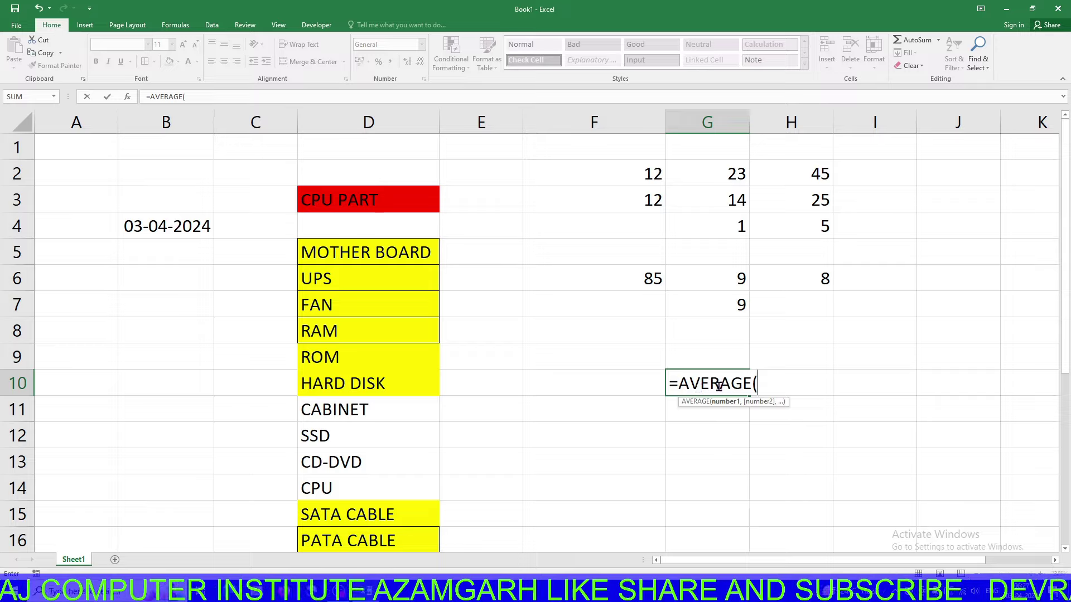
pyautogui.click(620, 168)
pyautogui.moveTo(620, 168)
pyautogui.mouseDown()
pyautogui.moveTo(814, 251)
pyautogui.moveTo(815, 303)
pyautogui.mouseUp()
pyautogui.write(')')
pyautogui.press('Return')
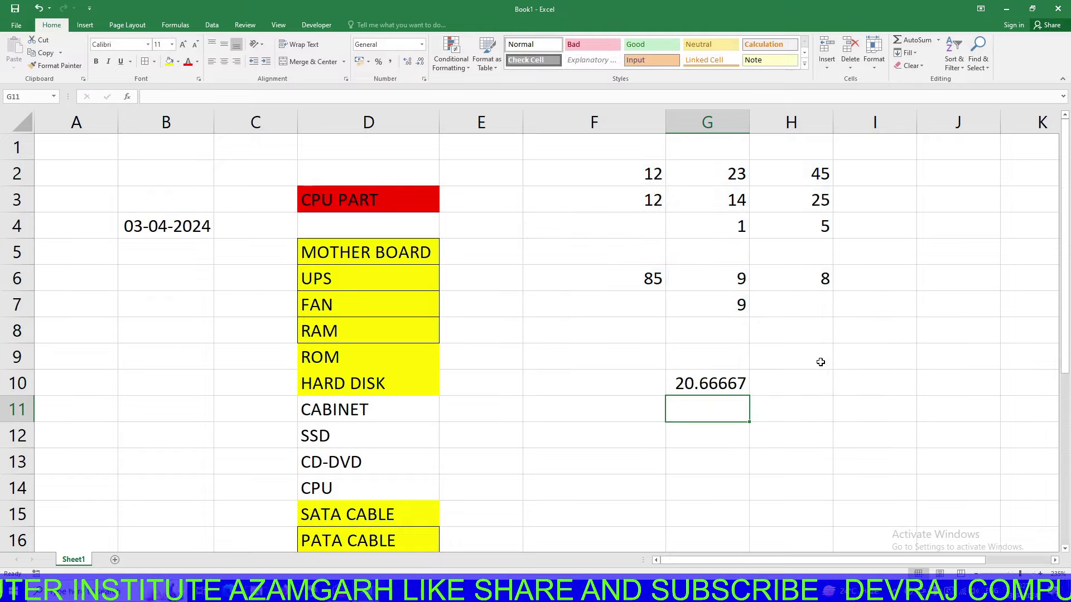
pyautogui.press('Up')
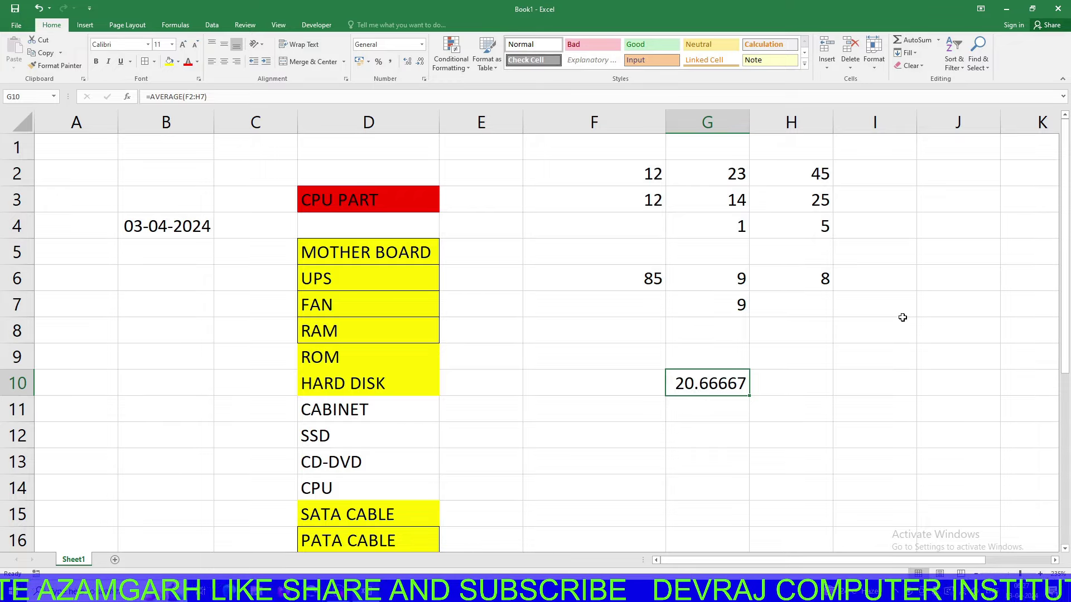
pyautogui.click(940, 206)
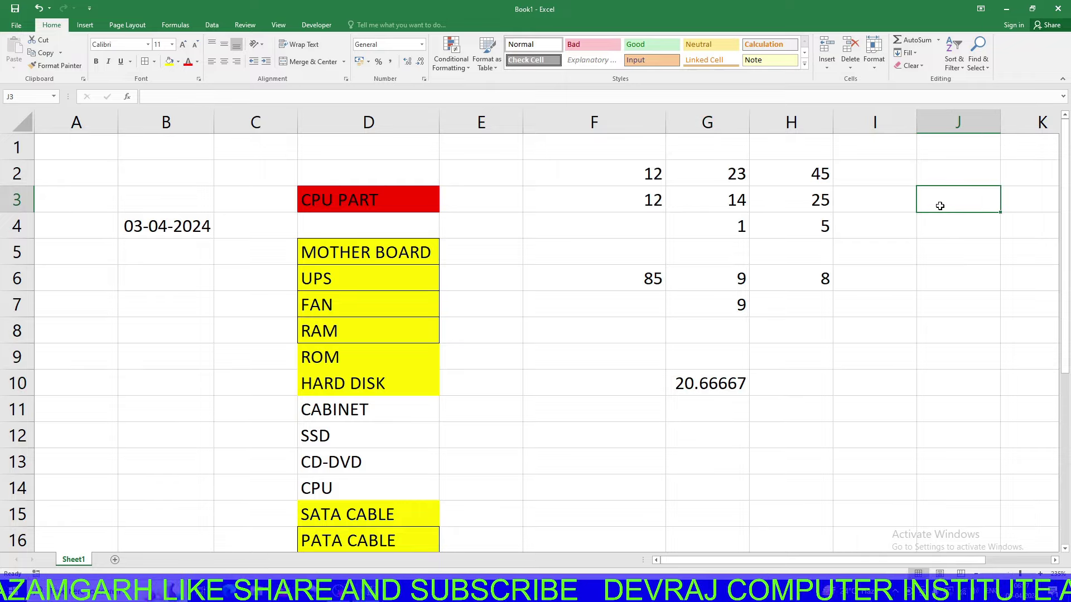
# Enter =SUM(F2:H7) in J3 and check that it totals 248
pyautogui.write('=SUM(')
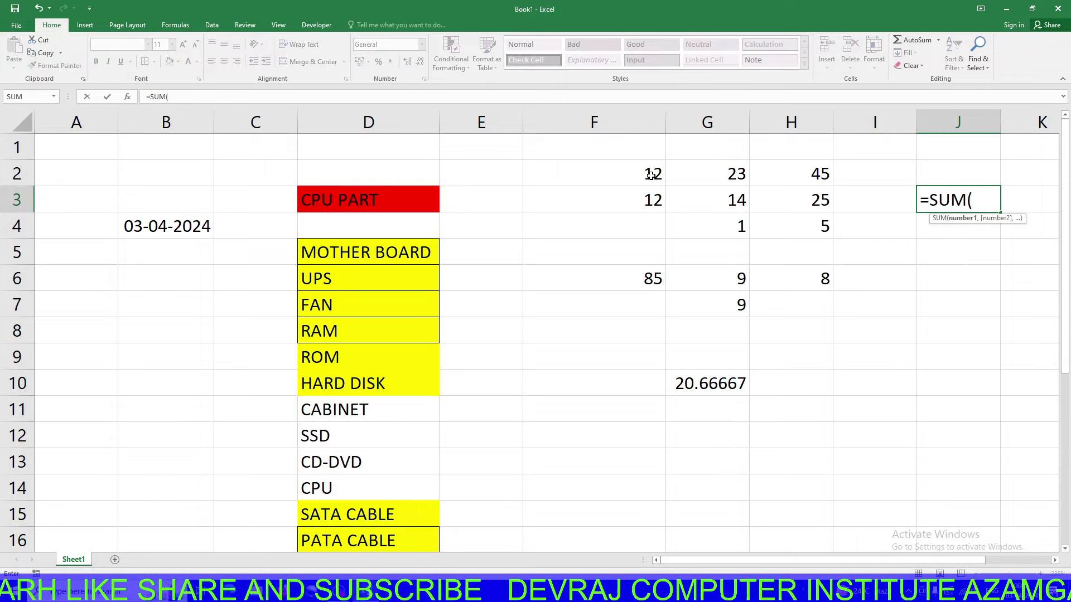
pyautogui.moveTo(650, 173); pyautogui.dragTo(779, 293)
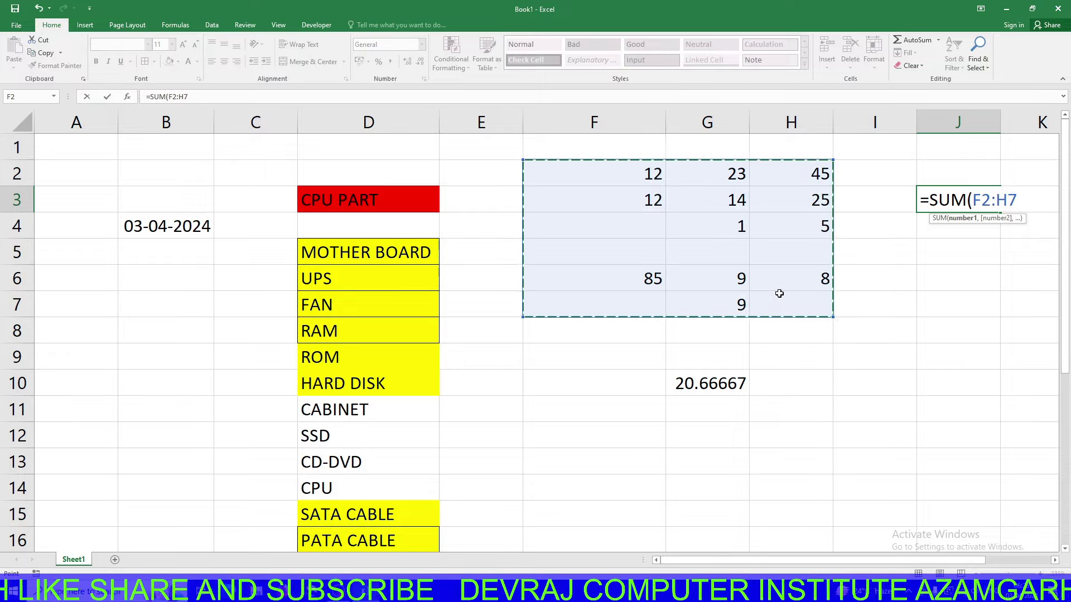
pyautogui.hotkey('ctrl', 'Return')
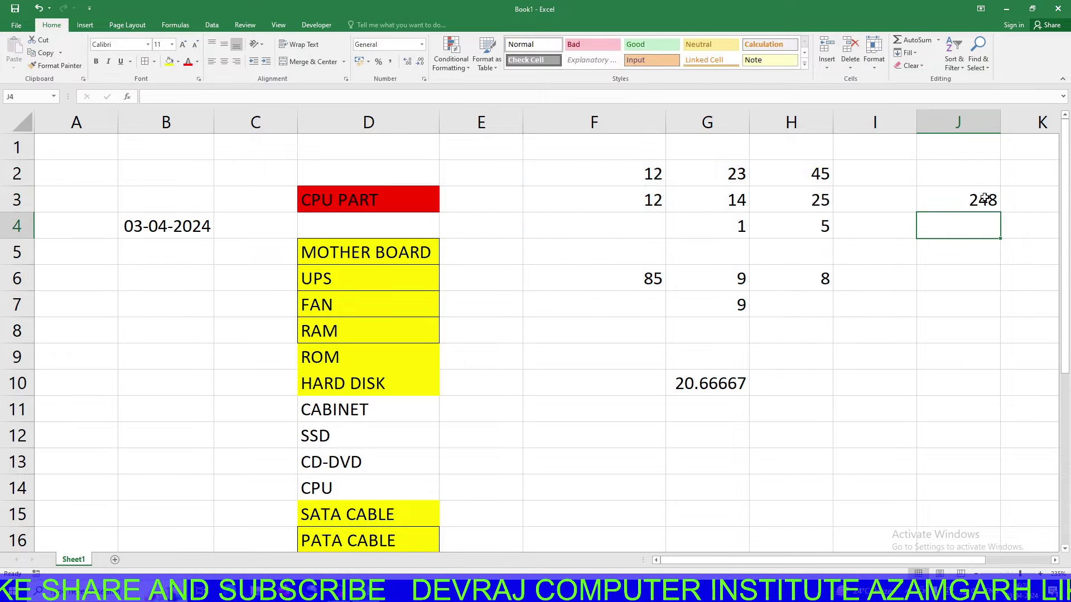
pyautogui.click(985, 197)
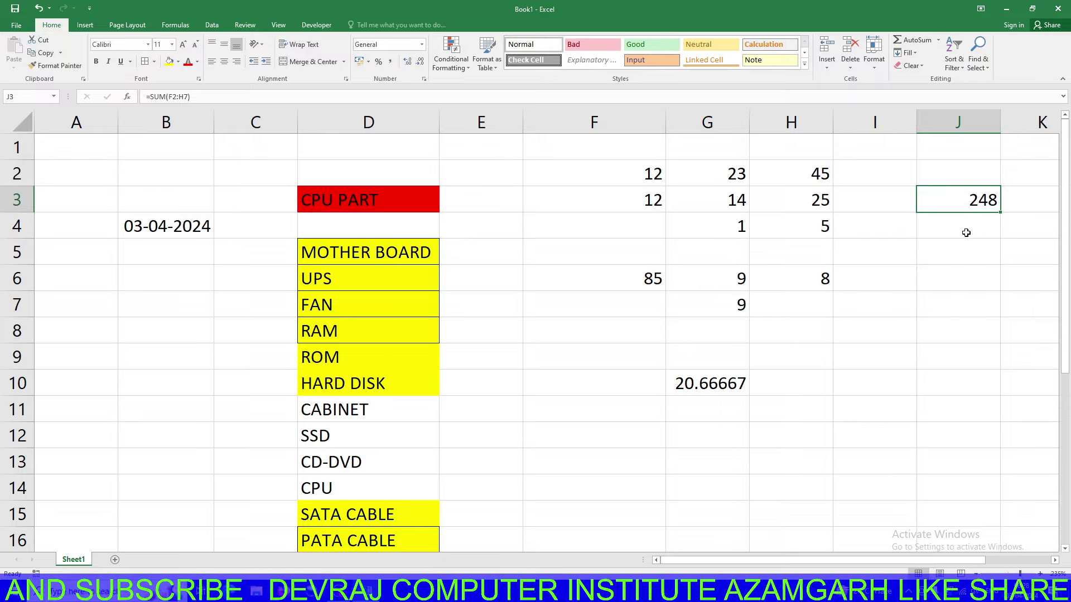
# Review the sample numbers in F2:H7 cell by cell
pyautogui.moveTo(650, 282); pyautogui.dragTo(787, 276)
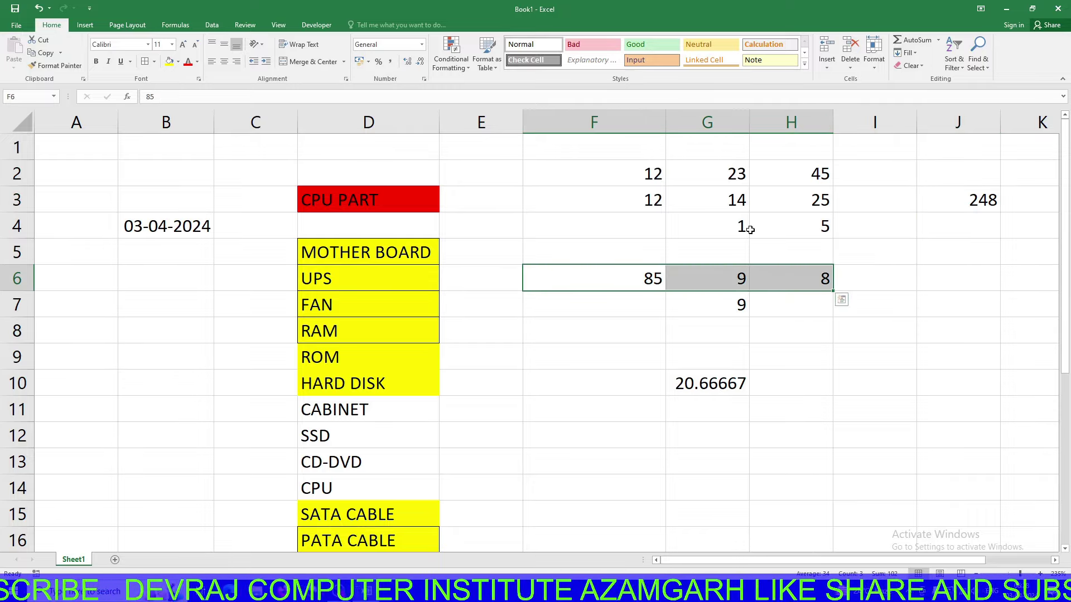
pyautogui.click(650, 171)
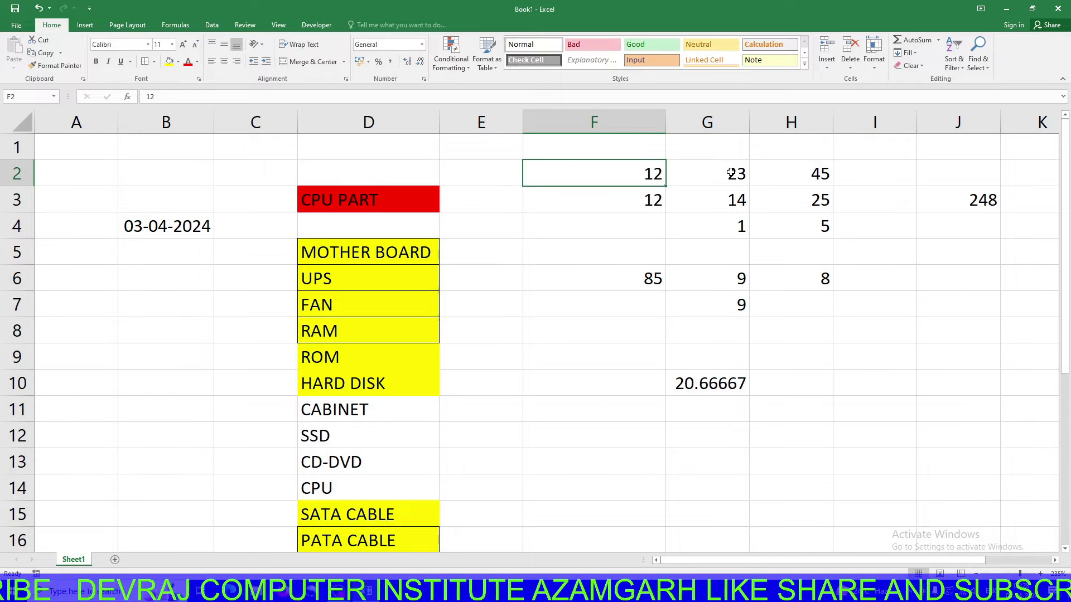
pyautogui.click(817, 174)
pyautogui.click(634, 210)
pyautogui.click(693, 201)
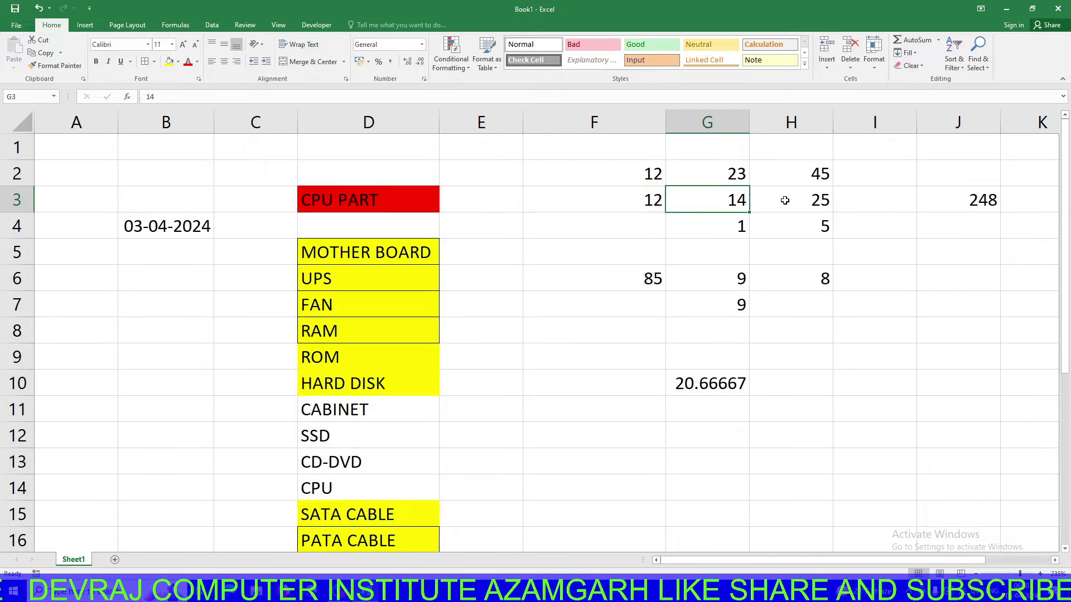
pyautogui.click(787, 201)
pyautogui.click(742, 225)
pyautogui.click(796, 218)
pyautogui.click(796, 279)
pyautogui.click(736, 279)
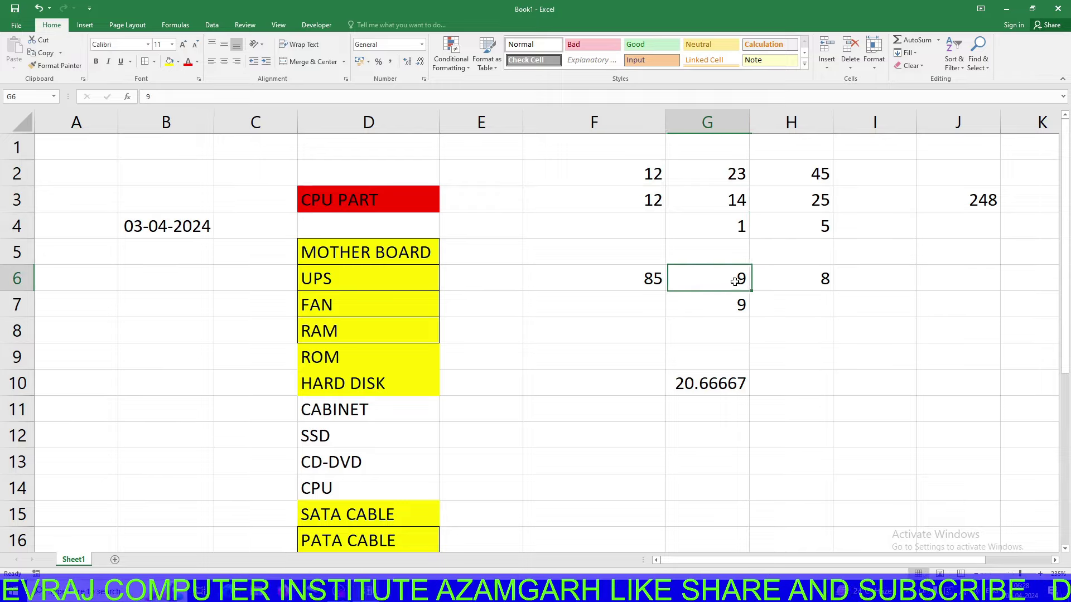
pyautogui.click(661, 284)
pyautogui.click(728, 302)
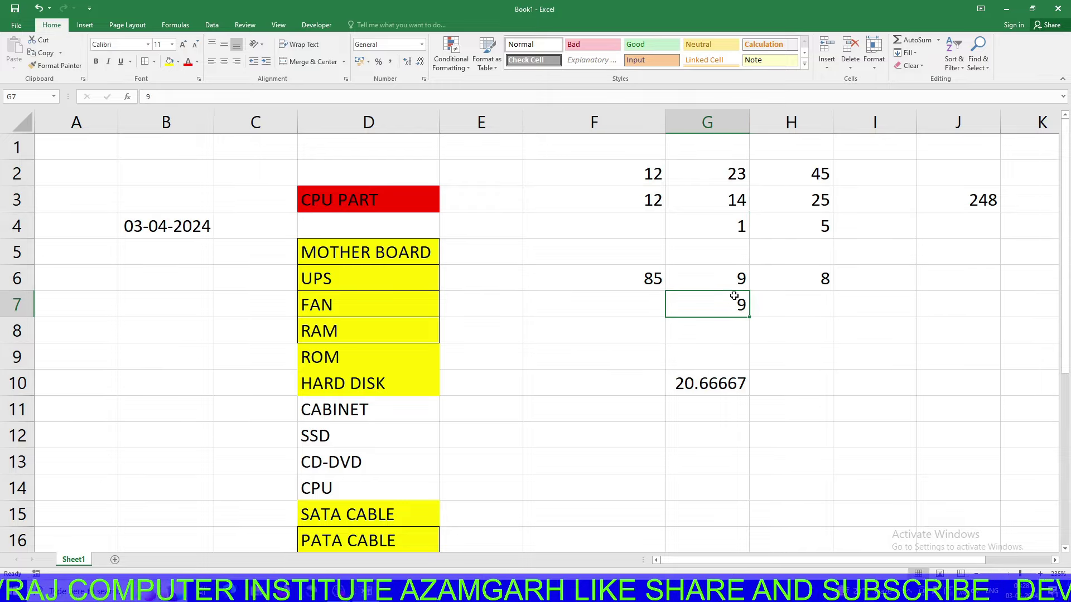
# Enter =+J3/12 in J6, then clear every value from F1:J10
pyautogui.click(953, 267)
pyautogui.write('+')
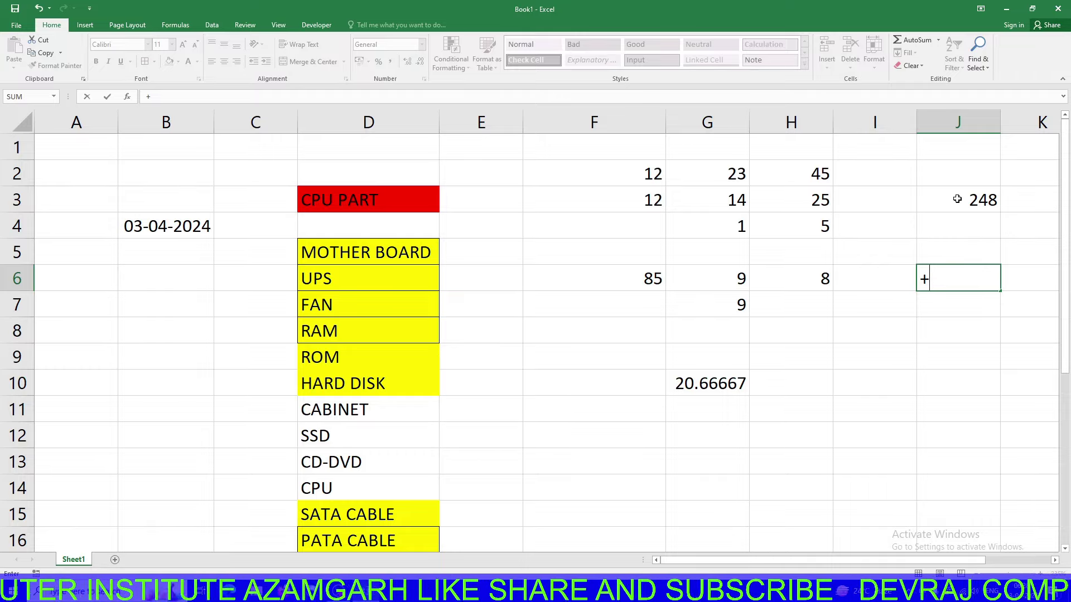
pyautogui.click(957, 199)
pyautogui.write('/12')
pyautogui.press('Return')
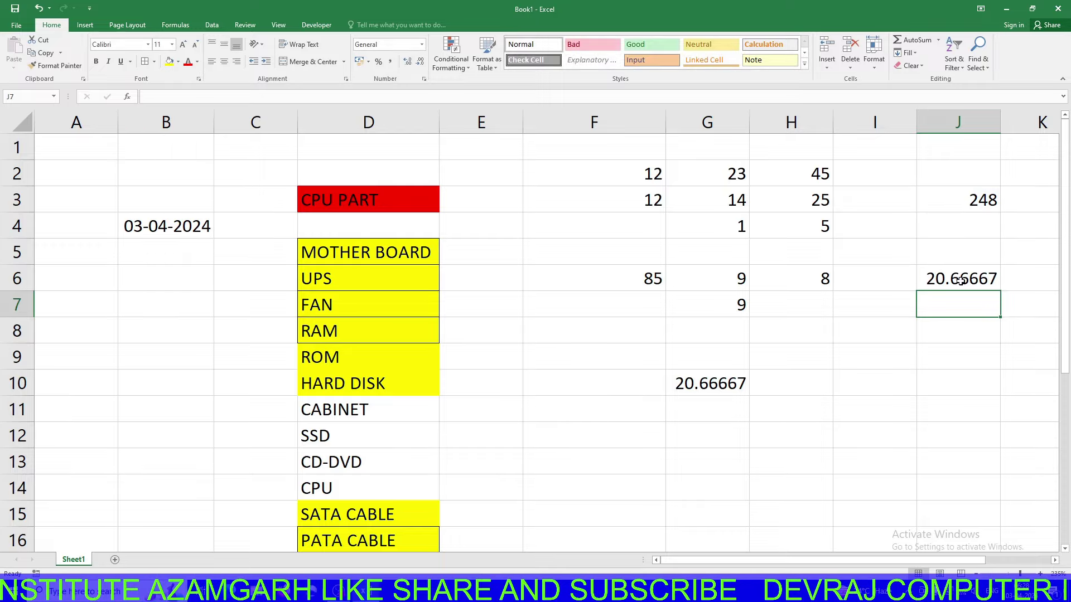
pyautogui.click(942, 279)
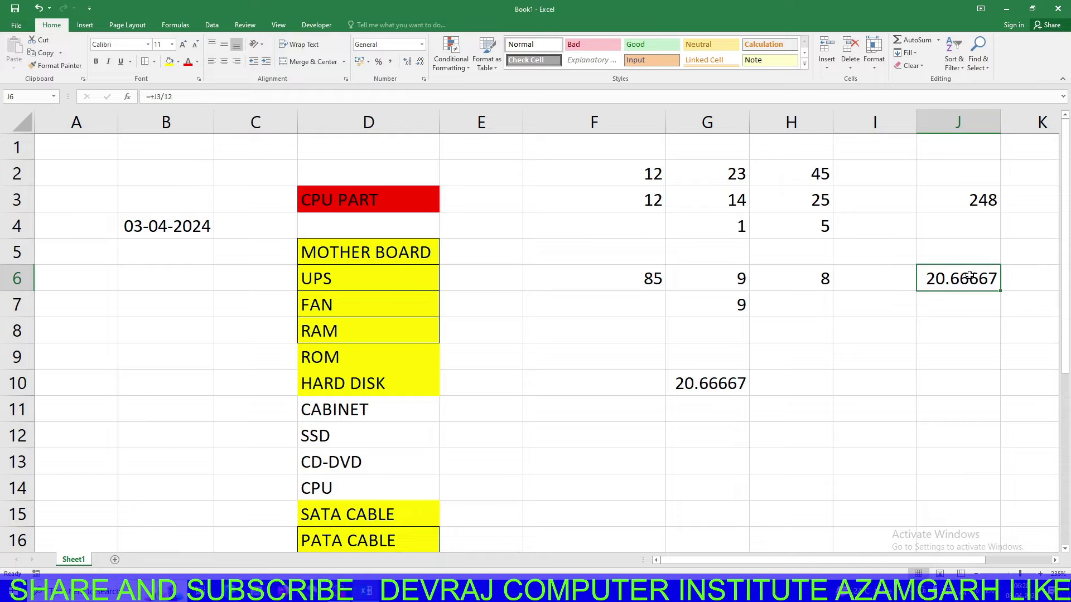
pyautogui.moveTo(993, 376); pyautogui.dragTo(550, 155)
pyautogui.press('Delete')
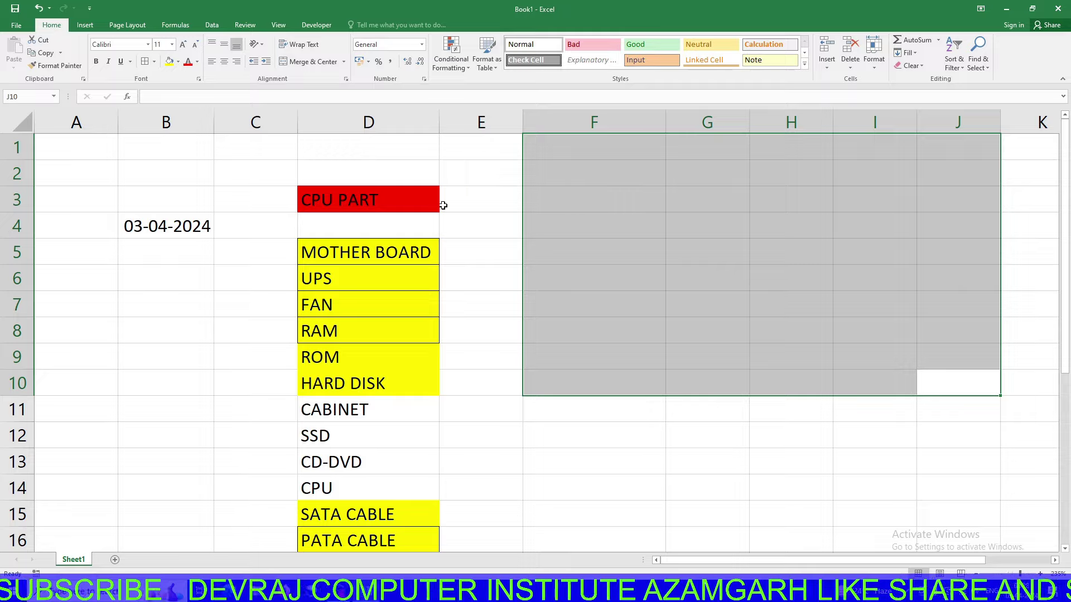
# Undo the deletion to bring back the F2:H7 sample numbers
pyautogui.click(596, 189)
pyautogui.hotkey('ctrl', 'z')
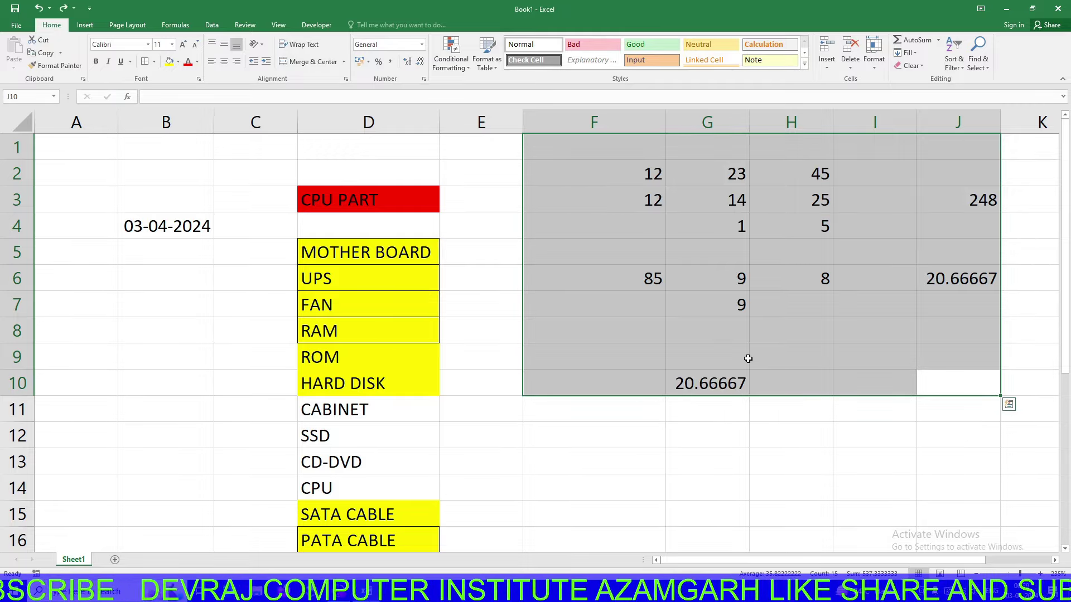
pyautogui.hotkey('ctrl', 'z')
pyautogui.hotkey('ctrl', 'z')
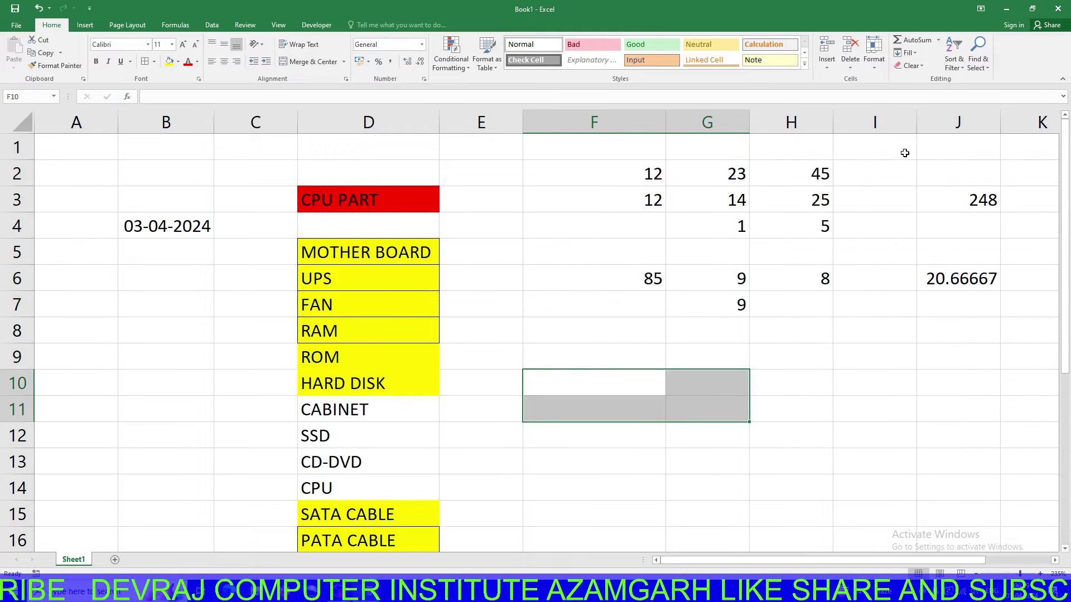
# Clear the old results from column J and begin a =MAX formula in G10
pyautogui.moveTo(904, 148); pyautogui.dragTo(952, 325)
pyautogui.click(777, 404)
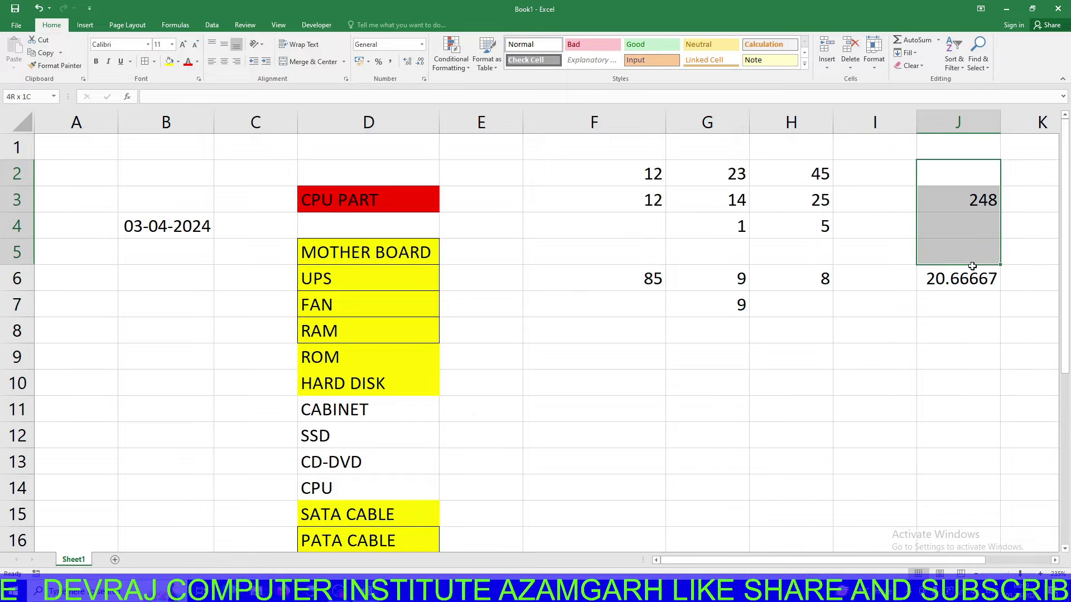
pyautogui.moveTo(937, 173); pyautogui.dragTo(960, 281)
pyautogui.press('Delete')
pyautogui.click(697, 385)
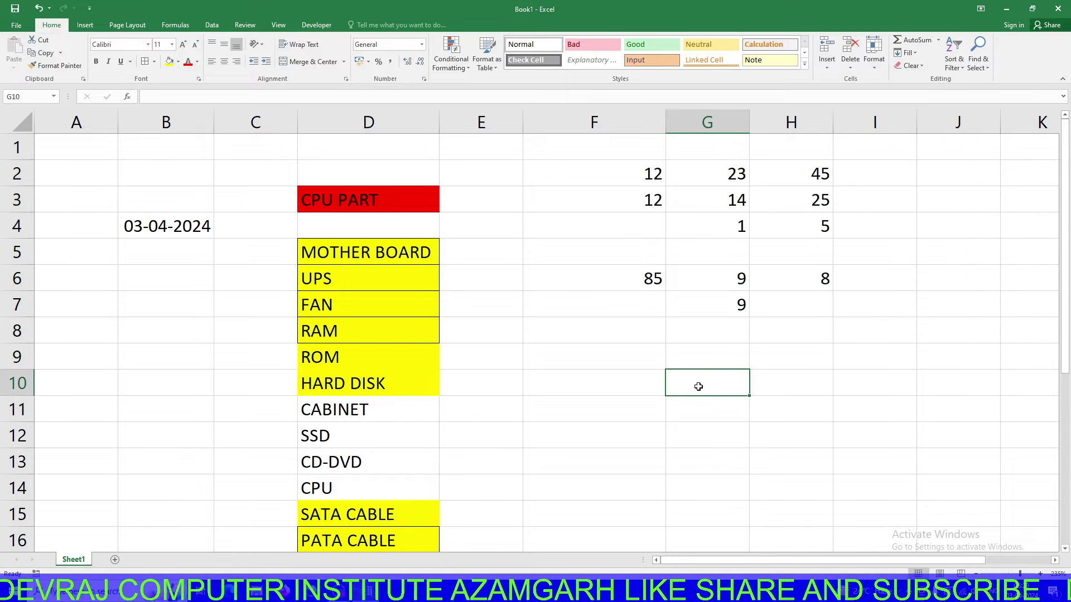
pyautogui.write('=max')
pyautogui.press('Tab')
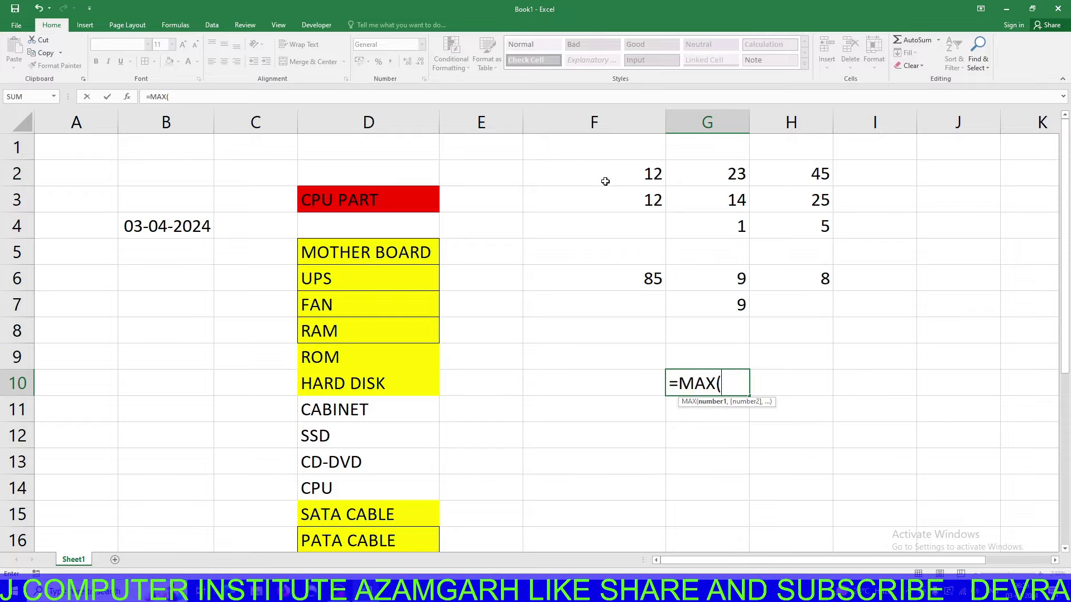
pyautogui.moveTo(606, 181); pyautogui.dragTo(783, 295)
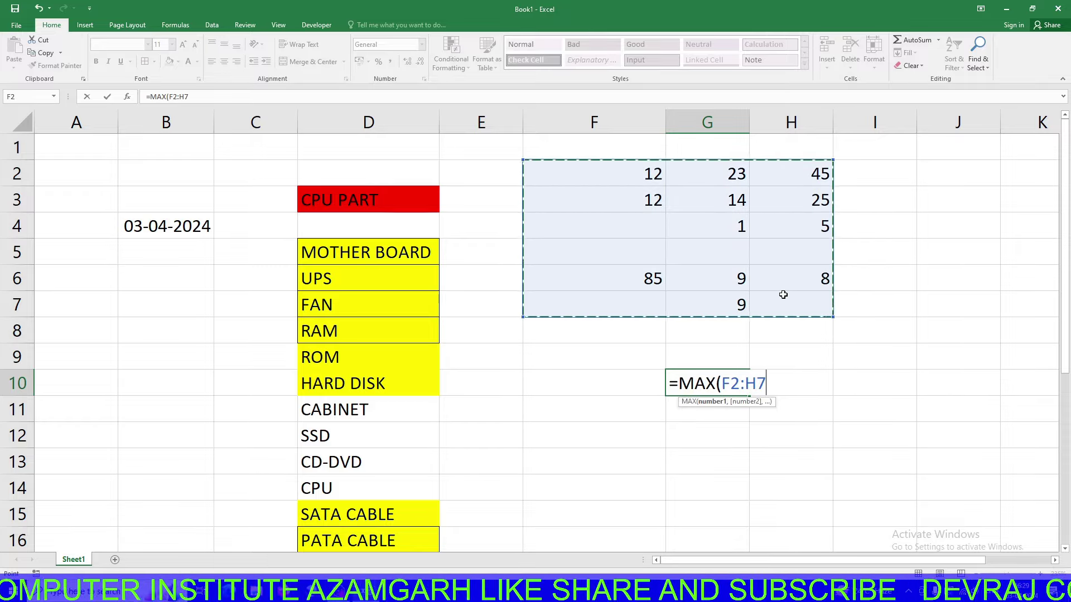
pyautogui.press('Return')
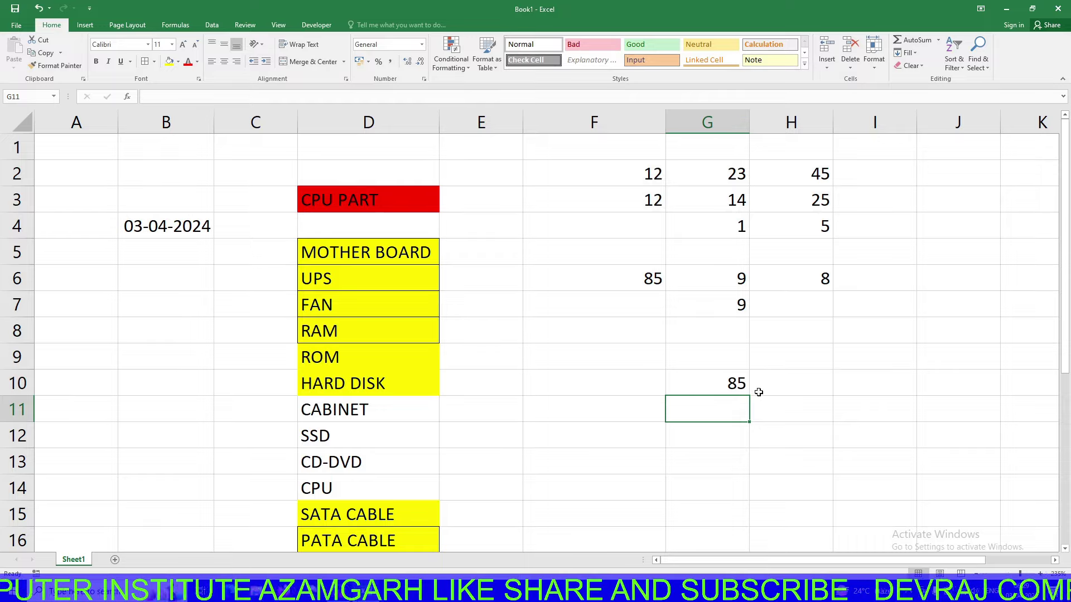
pyautogui.moveTo(597, 165)
pyautogui.mouseDown()
pyautogui.moveTo(755, 178)
pyautogui.moveTo(817, 275)
pyautogui.moveTo(815, 302)
pyautogui.mouseUp()
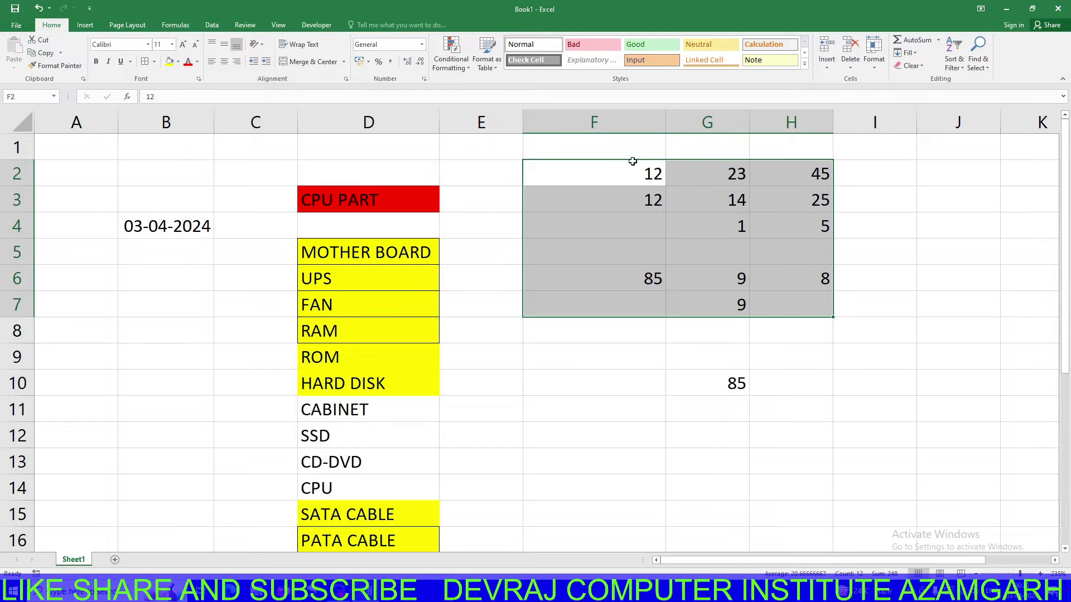
pyautogui.doubleClick(718, 389)
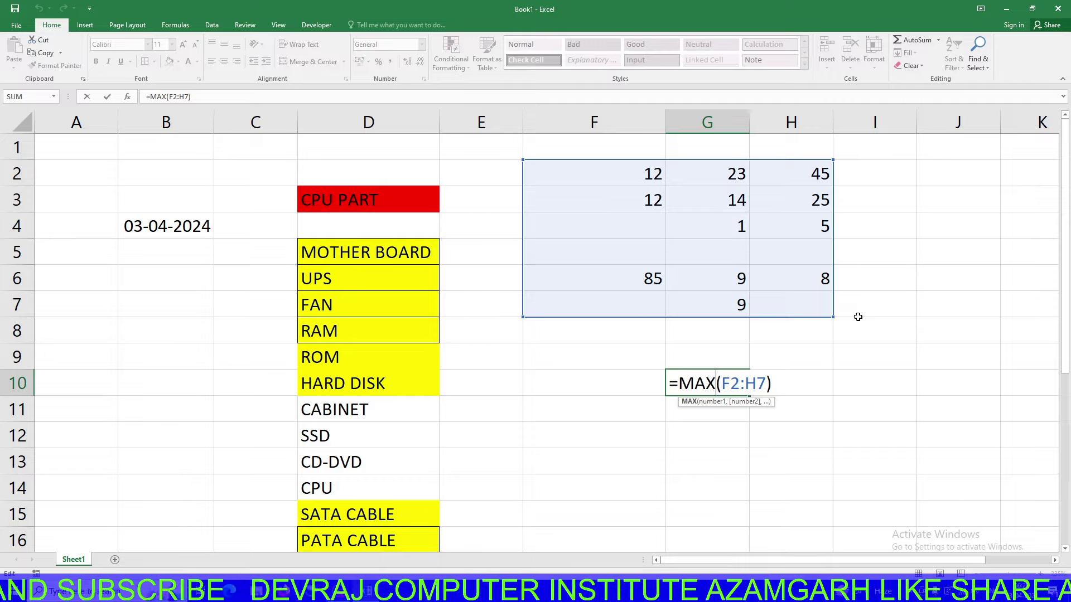
pyautogui.press('Return')
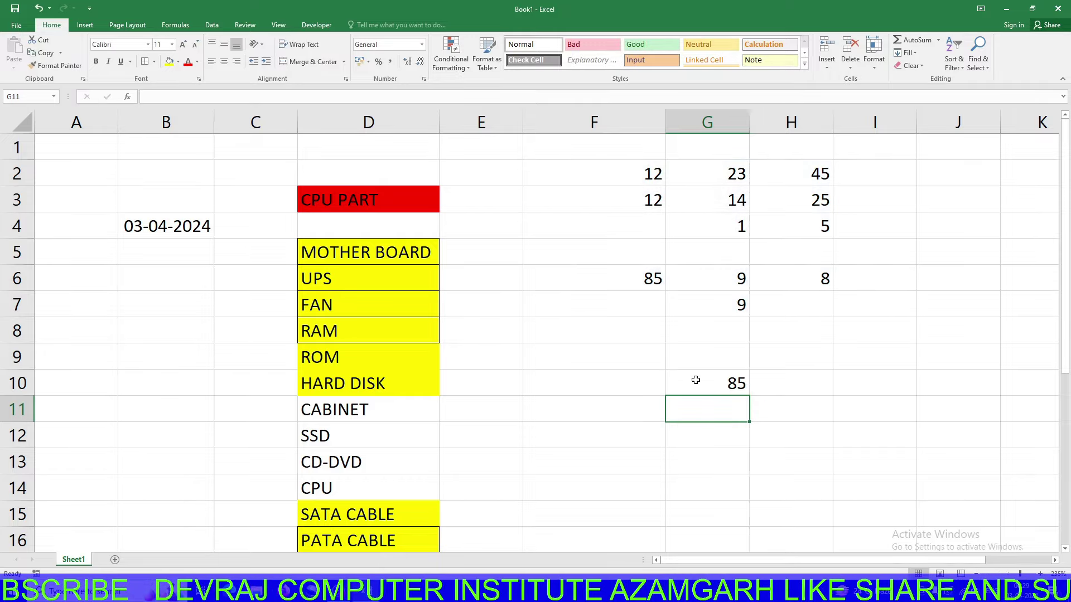
pyautogui.click(696, 380)
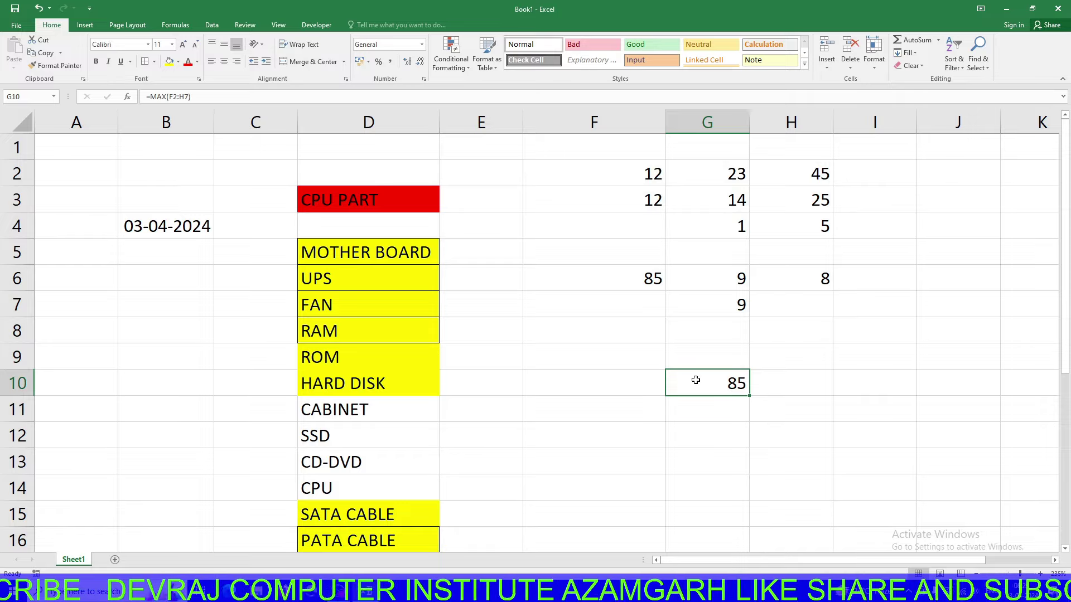
pyautogui.press('Delete')
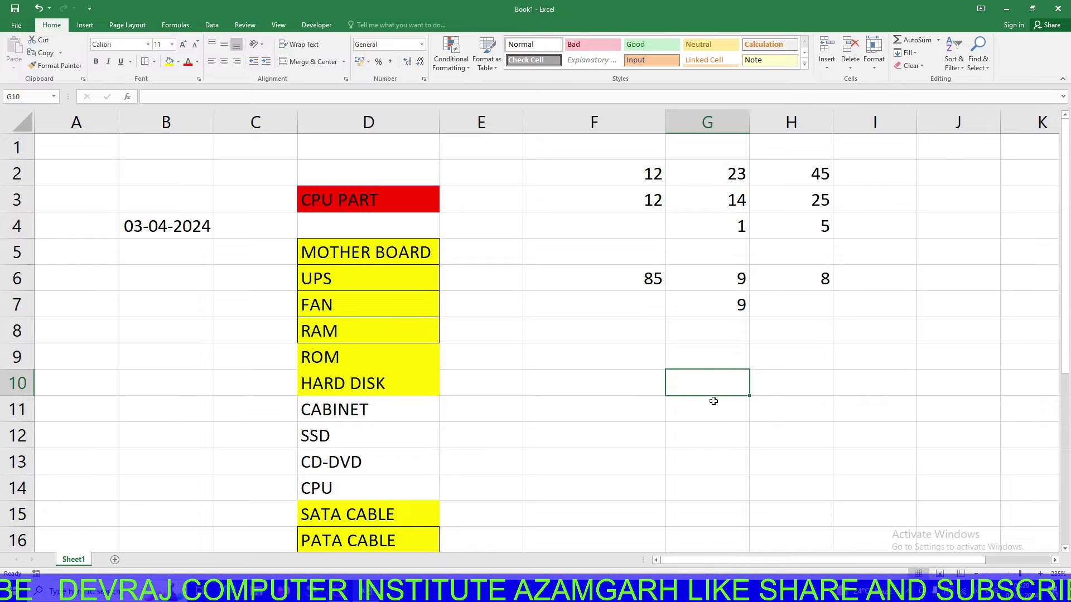
pyautogui.click(712, 412)
pyautogui.write('=')
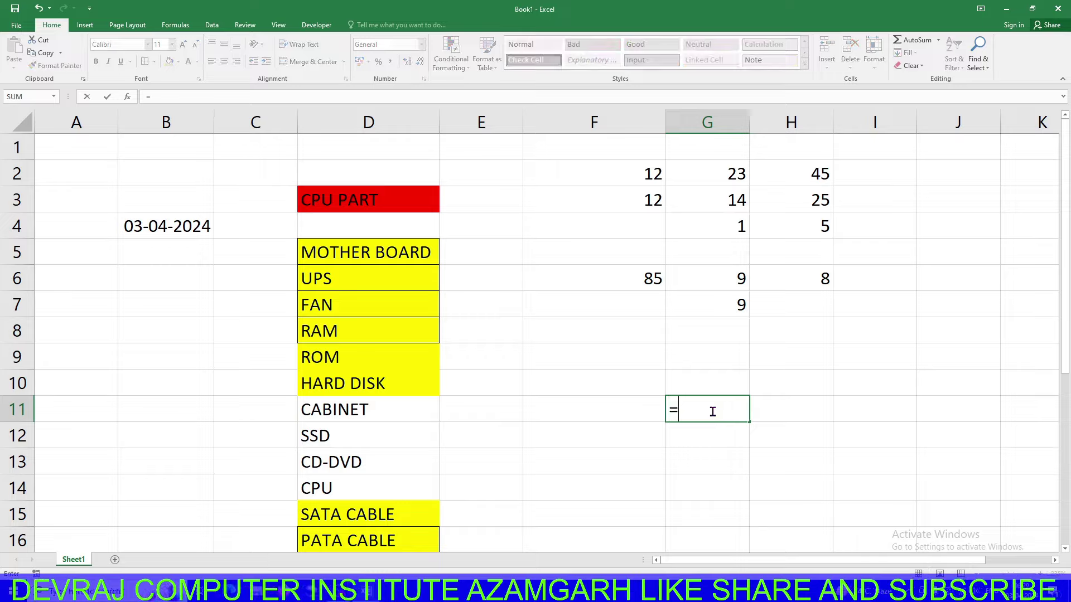
pyautogui.write('min')
pyautogui.press('Tab')
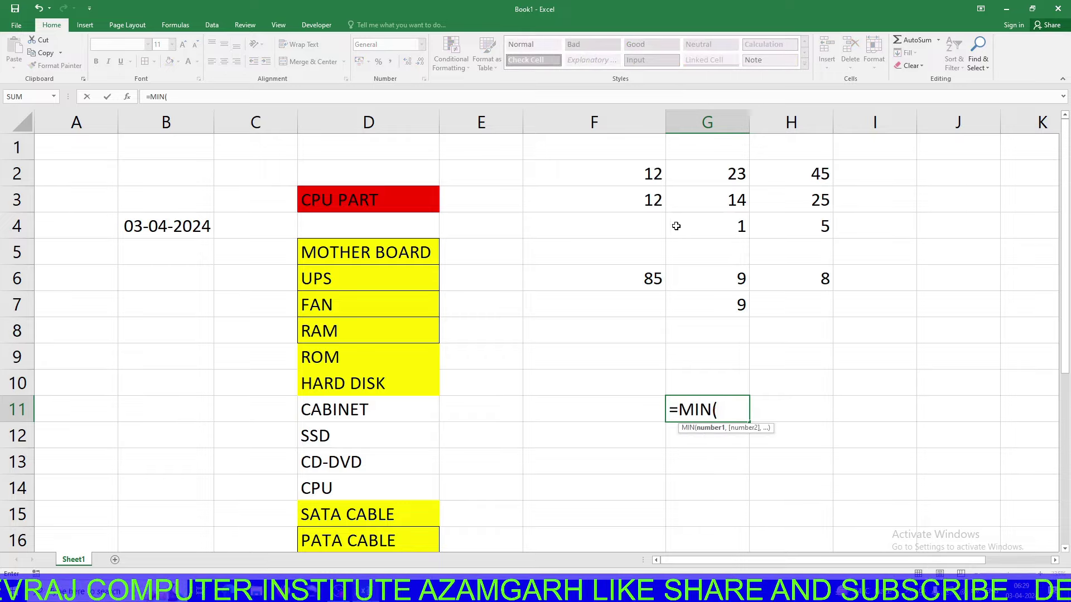
pyautogui.moveTo(627, 175)
pyautogui.mouseDown()
pyautogui.moveTo(832, 305)
pyautogui.moveTo(805, 308)
pyautogui.mouseUp()
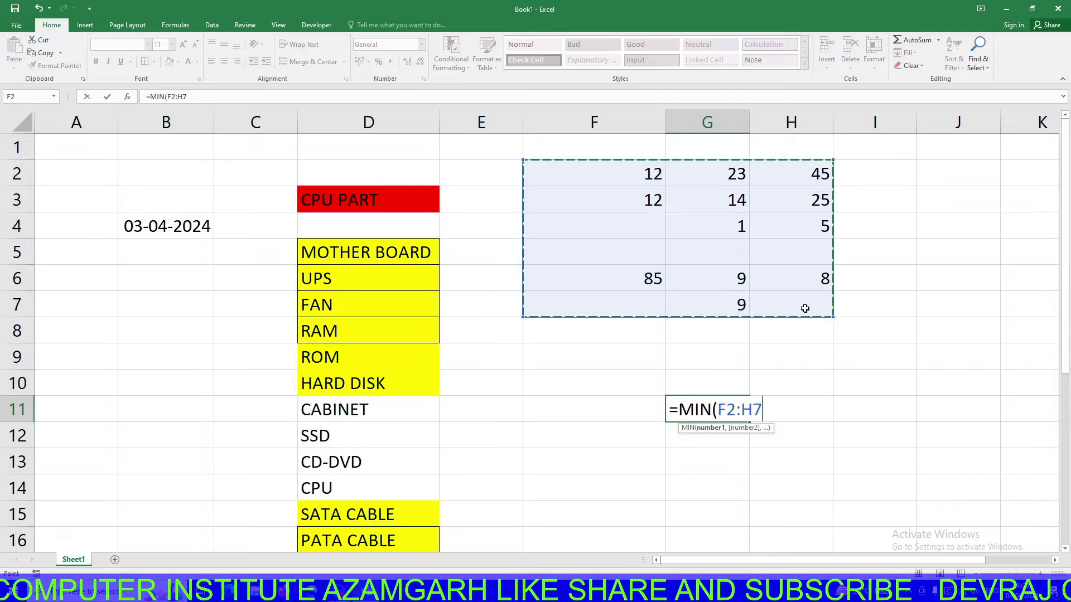
pyautogui.press('Return')
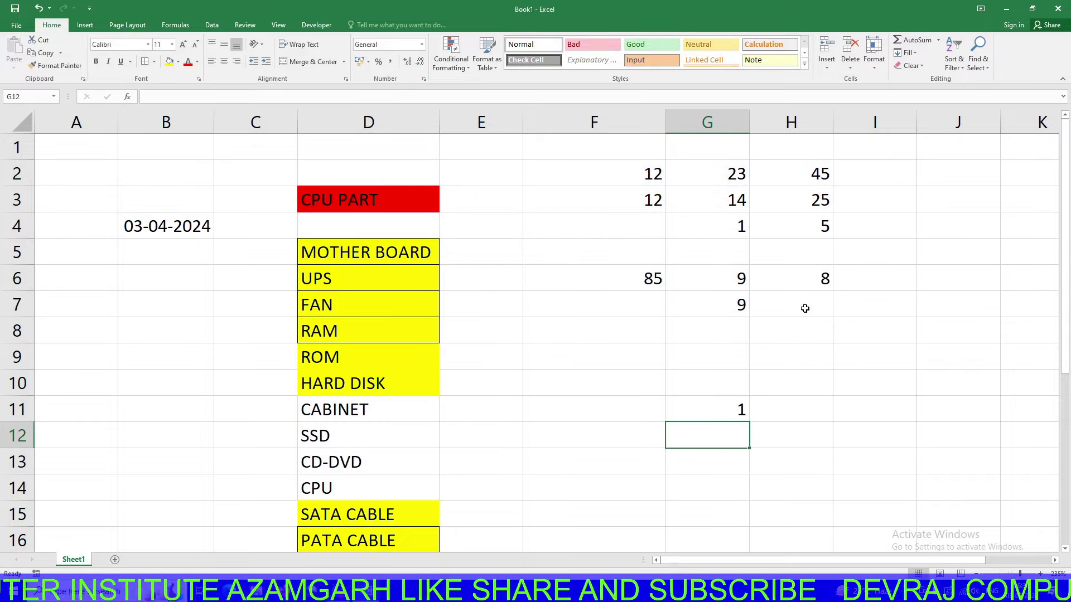
pyautogui.moveTo(653, 176); pyautogui.dragTo(781, 295)
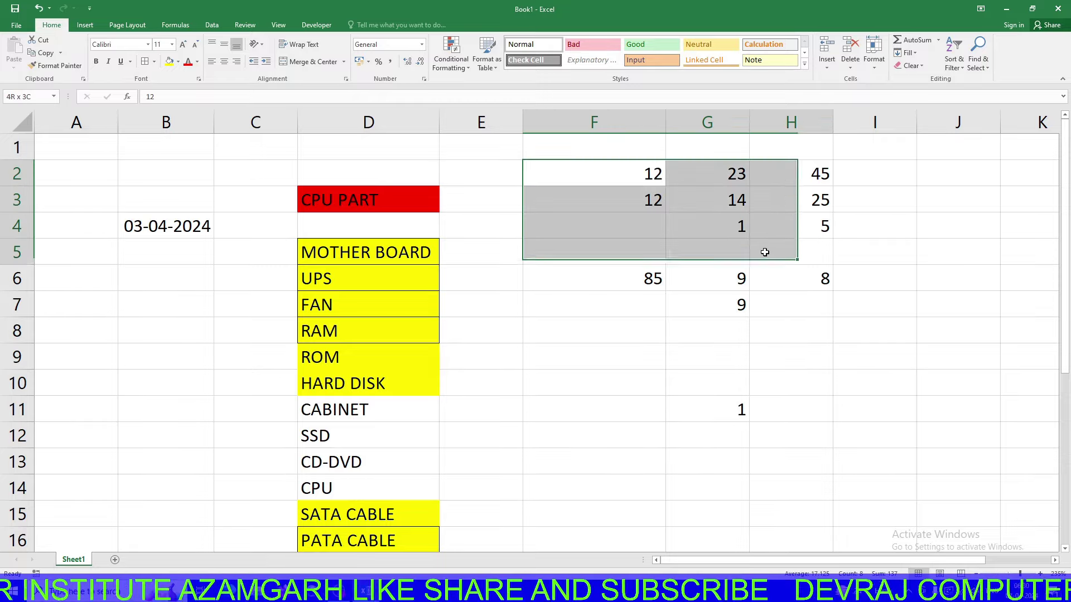
pyautogui.rightClick(781, 299)
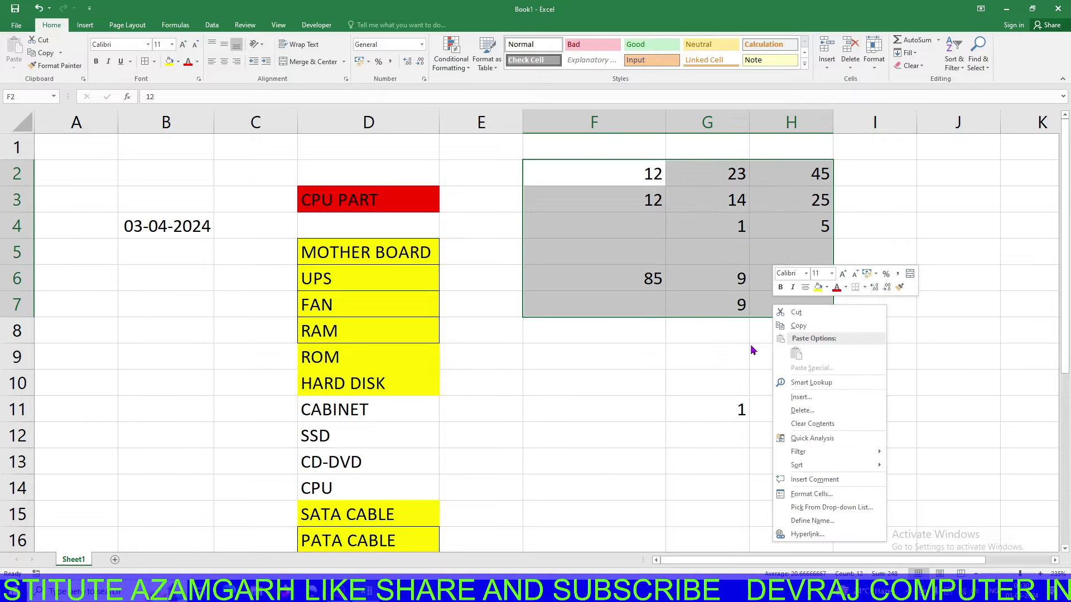
pyautogui.click(718, 409)
pyautogui.click(718, 409)
pyautogui.press('Delete')
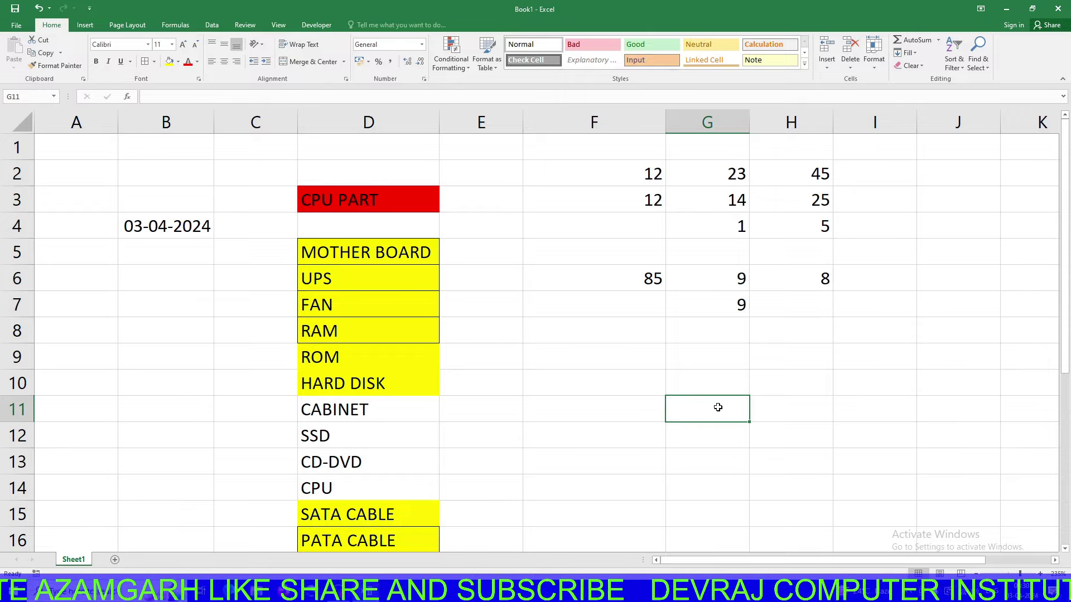
# Enter =COUNT(F2:H7) in G11, returning 12
pyautogui.write('=c')
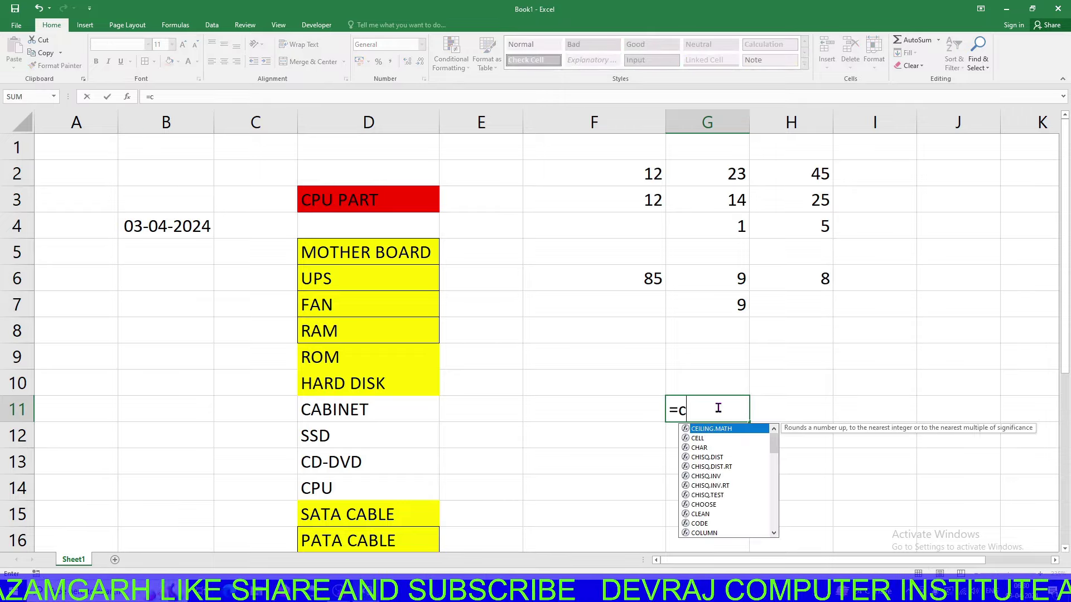
pyautogui.write('ou')
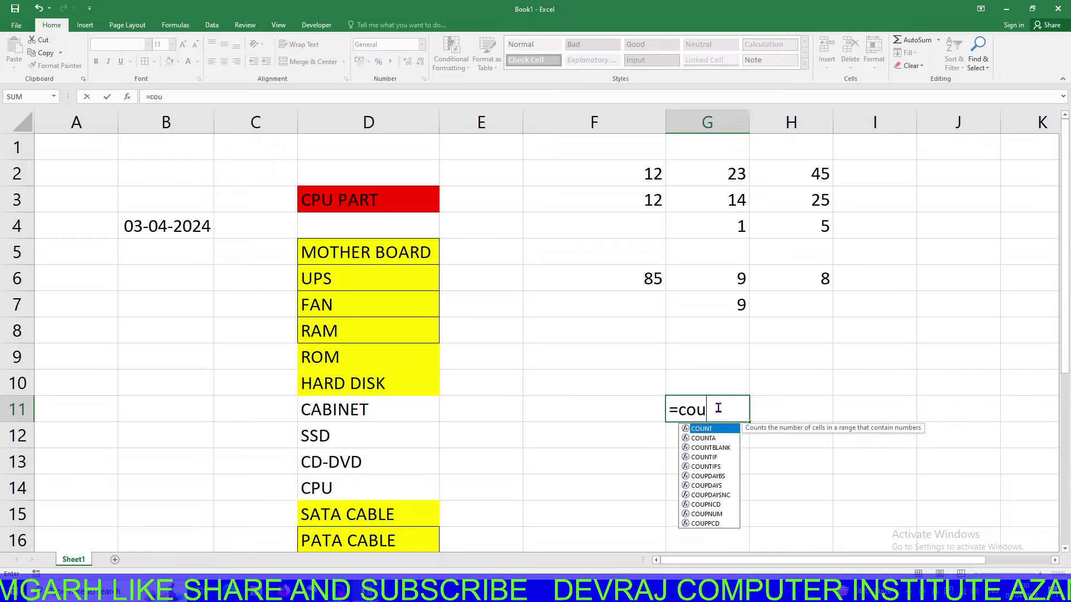
pyautogui.press('Tab')
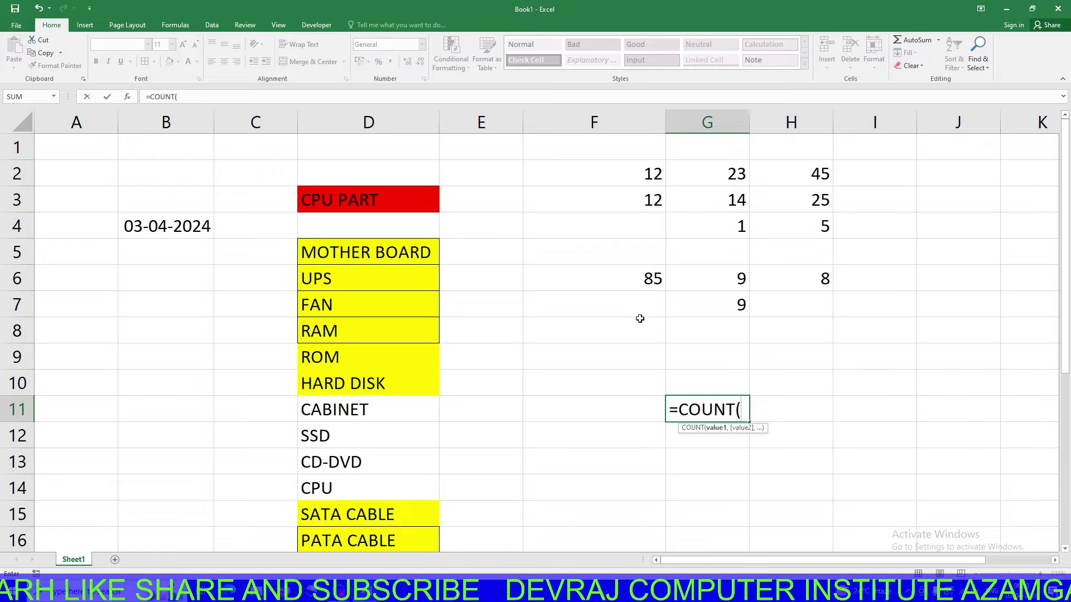
pyautogui.moveTo(607, 163)
pyautogui.mouseDown()
pyautogui.moveTo(625, 204)
pyautogui.moveTo(821, 316)
pyautogui.mouseUp()
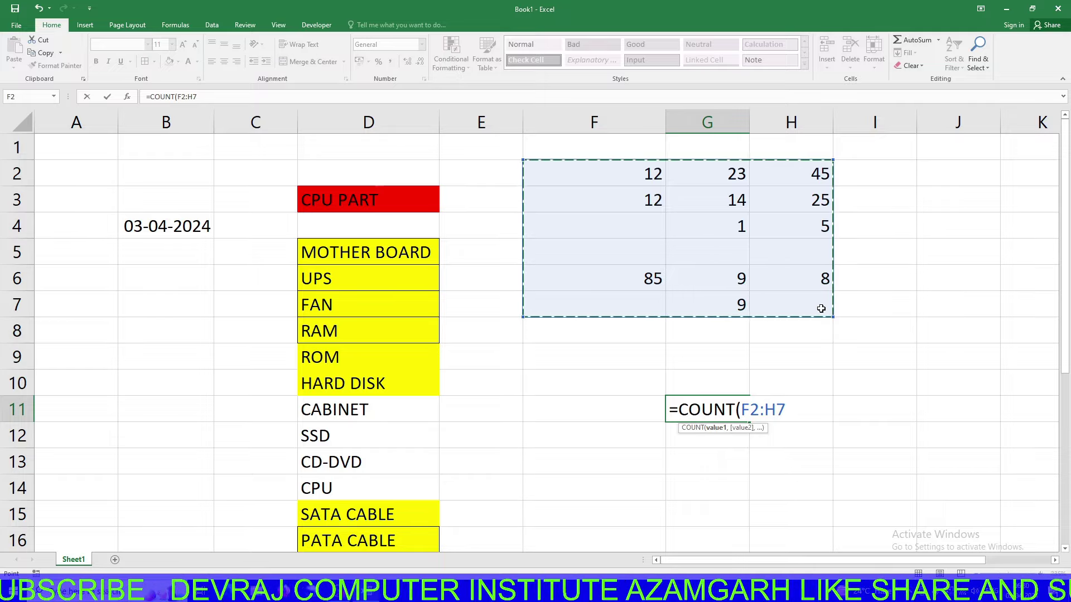
pyautogui.write(')')
pyautogui.press('Return')
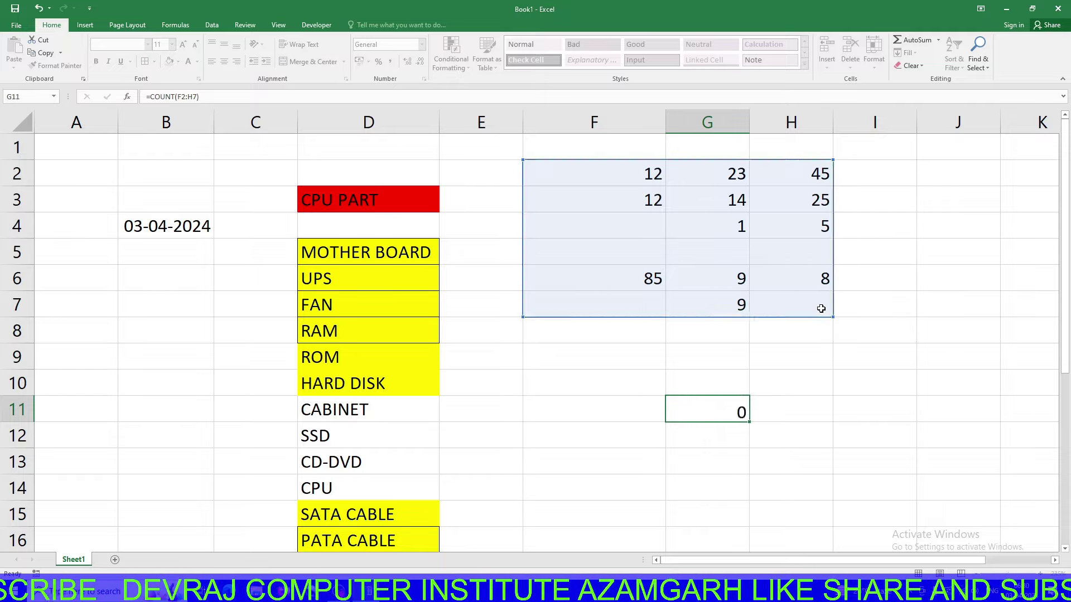
# Step through the twelve counted numbers in F2:H7, then reopen the G11 formula
pyautogui.click(690, 402)
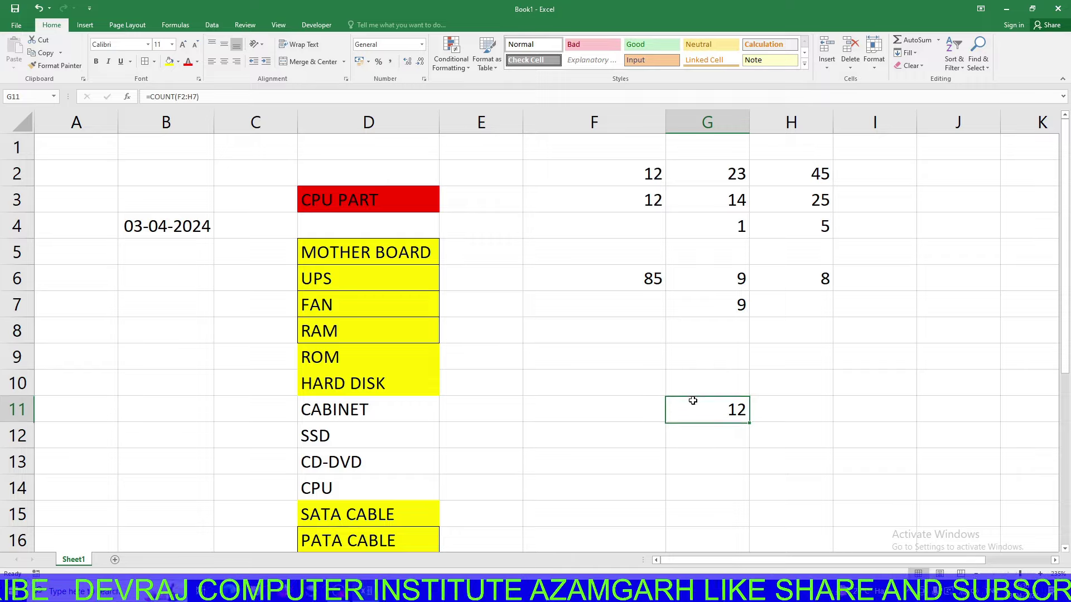
pyautogui.moveTo(631, 174); pyautogui.dragTo(790, 308)
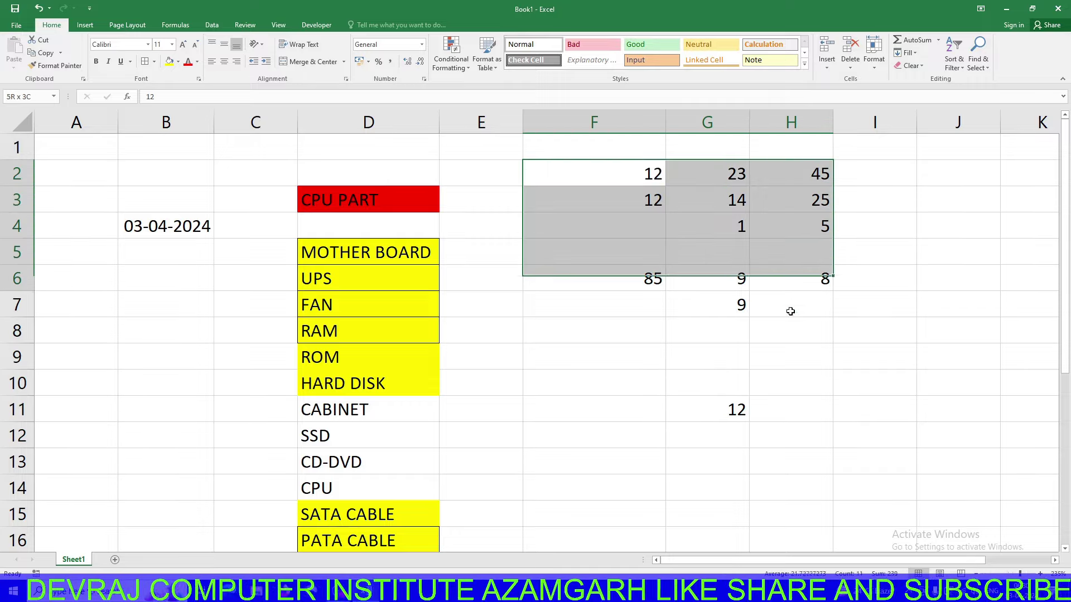
pyautogui.click(610, 174)
pyautogui.click(721, 174)
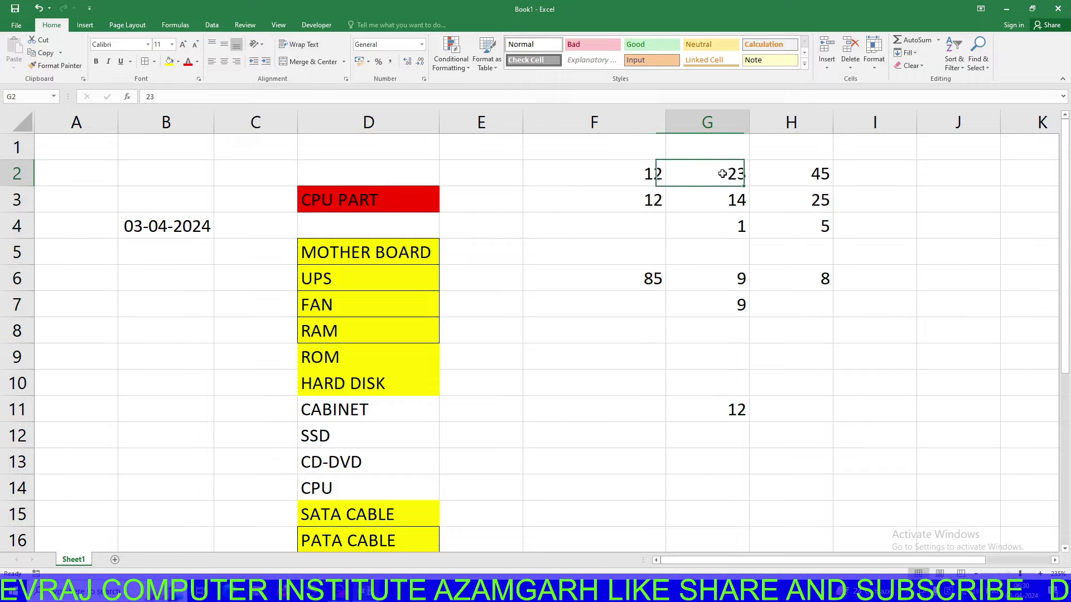
pyautogui.click(815, 174)
pyautogui.click(613, 202)
pyautogui.click(708, 201)
pyautogui.click(784, 207)
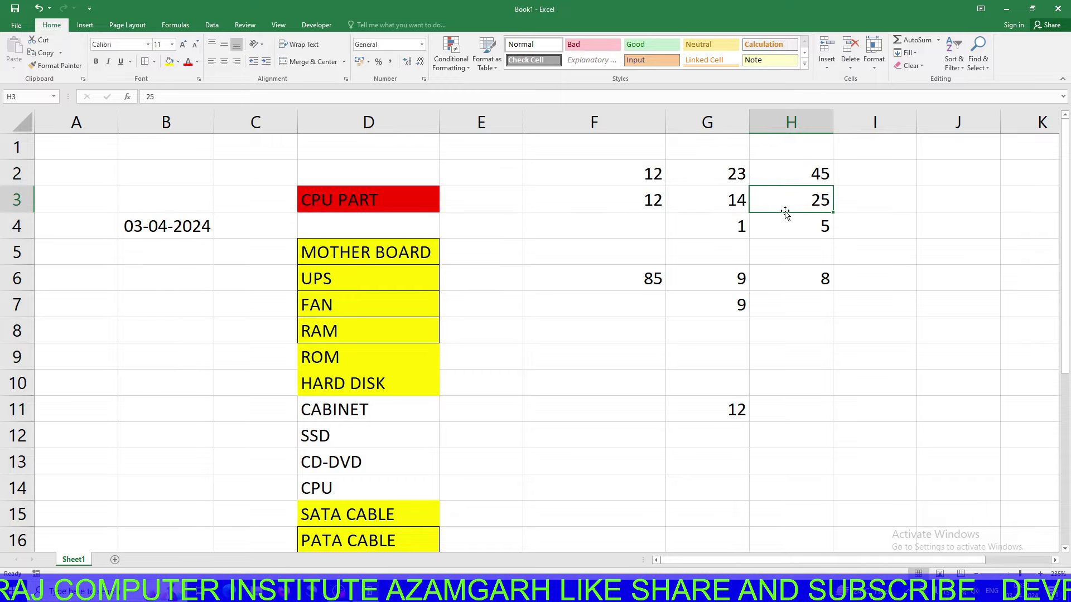
pyautogui.click(730, 227)
pyautogui.click(759, 229)
pyautogui.click(645, 279)
pyautogui.click(720, 279)
pyautogui.click(784, 279)
pyautogui.click(724, 308)
pyautogui.click(719, 419)
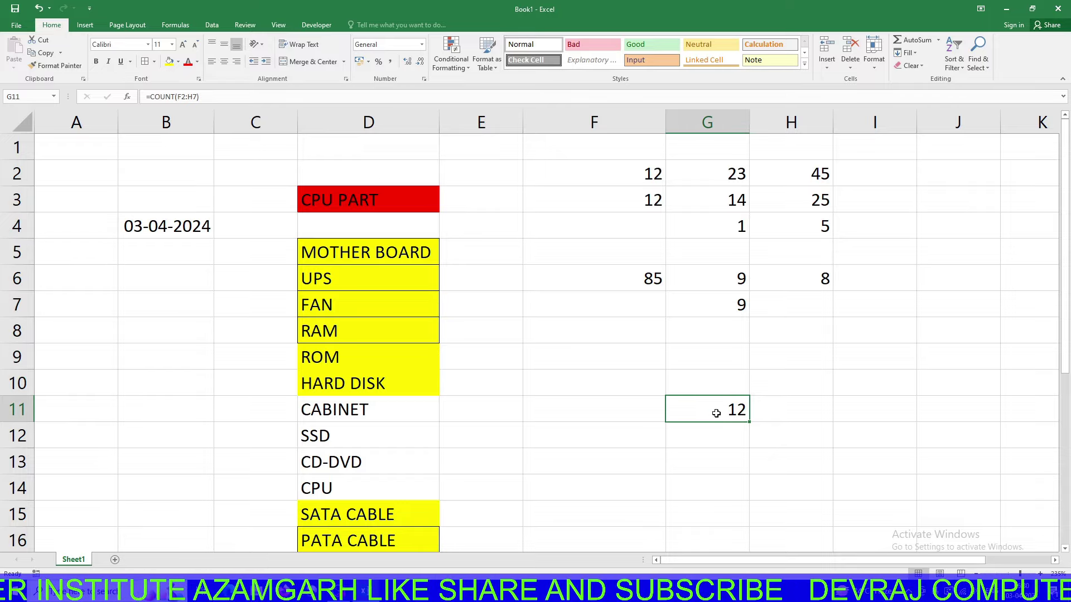
pyautogui.doubleClick(719, 410)
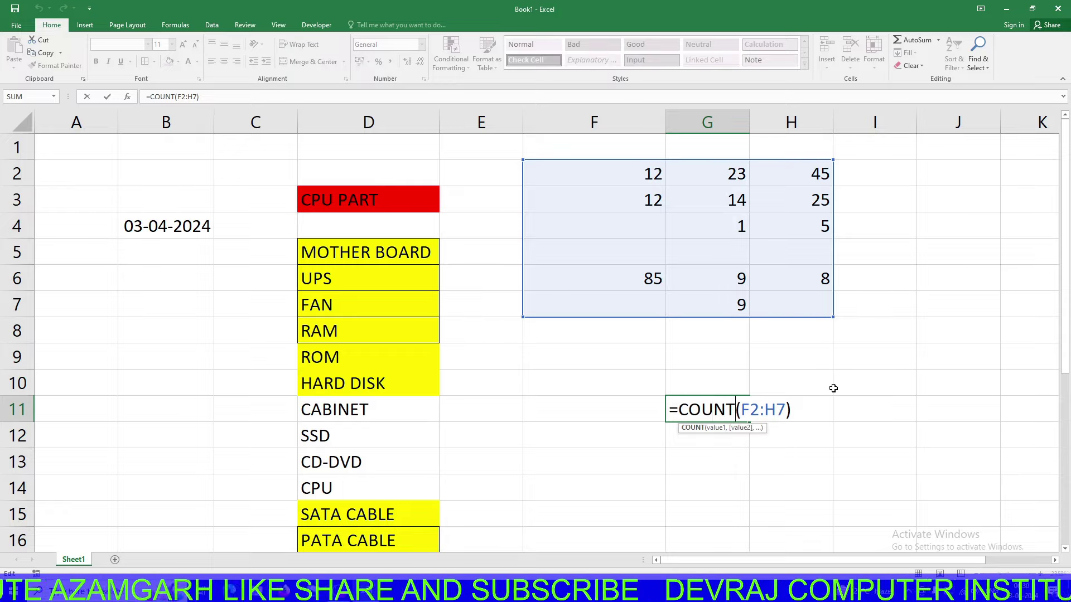
# Change G11 to =COUNTBLANK(F2:H7) and point out the six empty cells
pyautogui.write('bLANK')
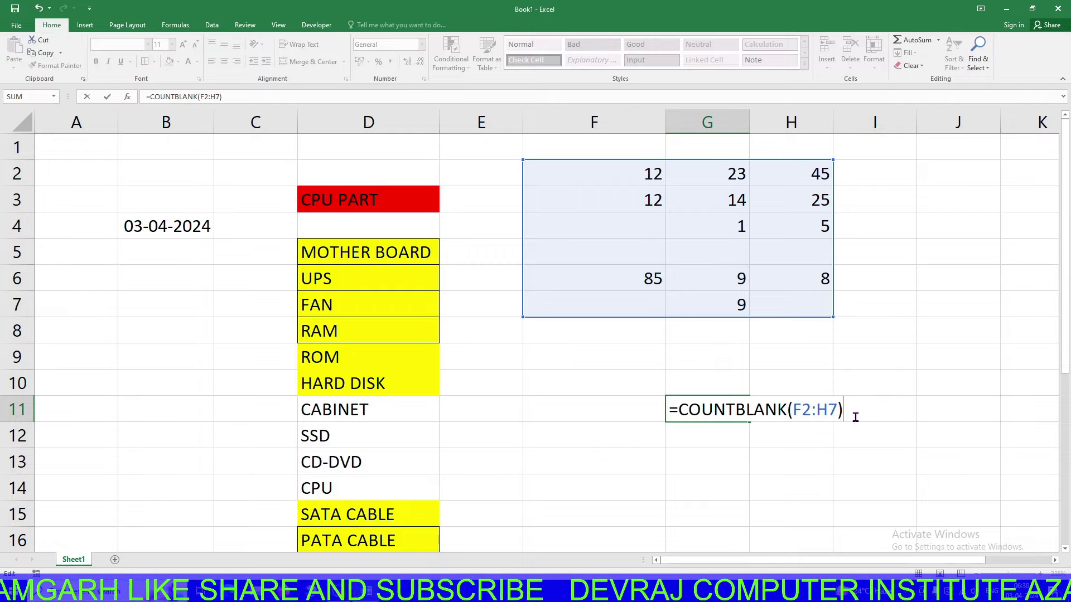
pyautogui.press('Return')
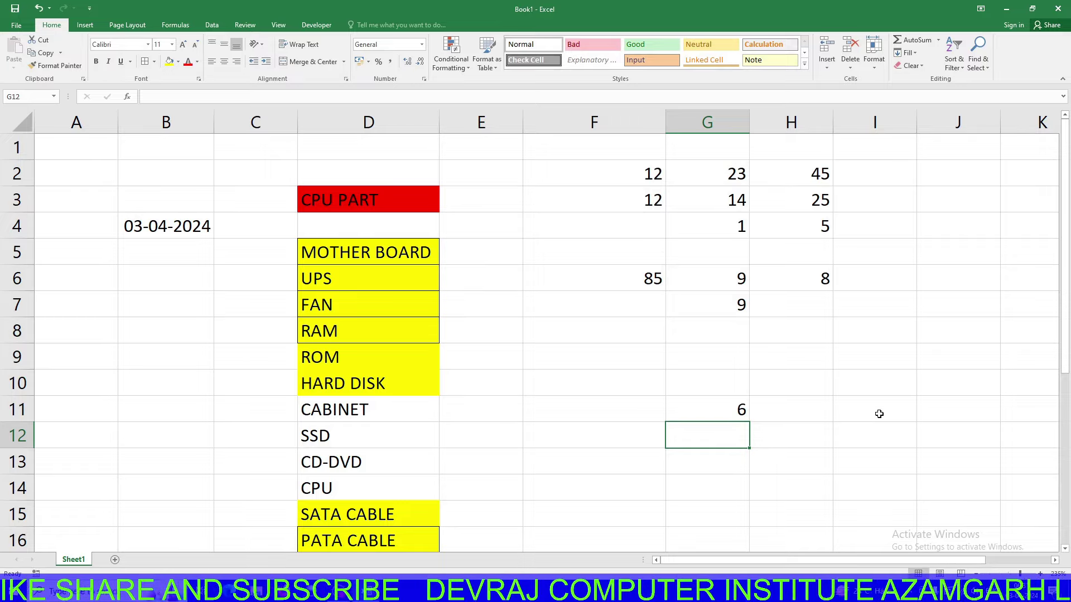
pyautogui.click(647, 225)
pyautogui.click(645, 259)
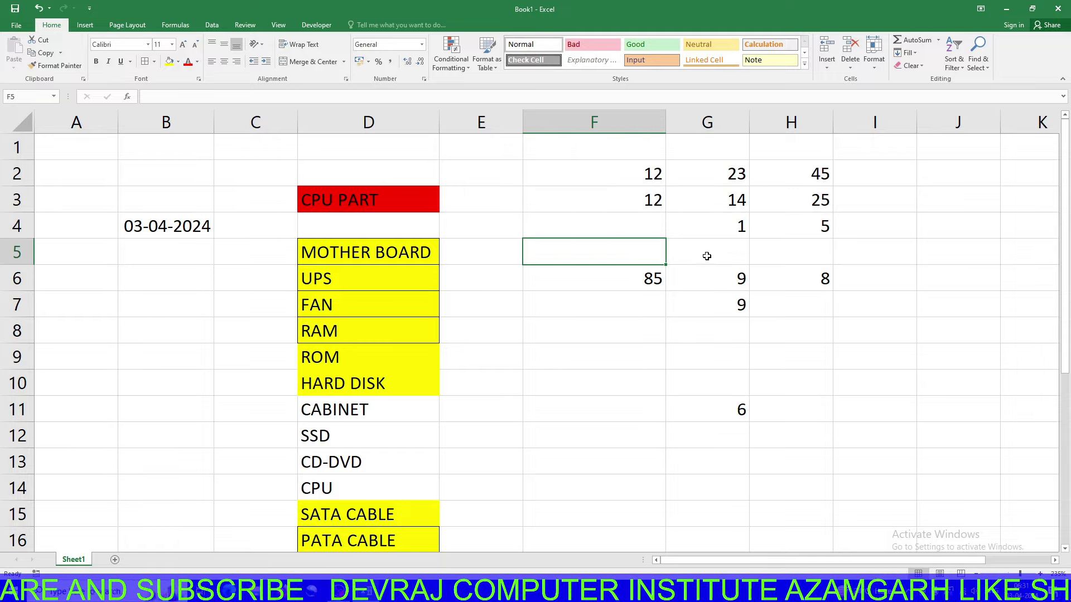
pyautogui.click(707, 254)
pyautogui.click(810, 258)
pyautogui.click(809, 313)
pyautogui.click(650, 314)
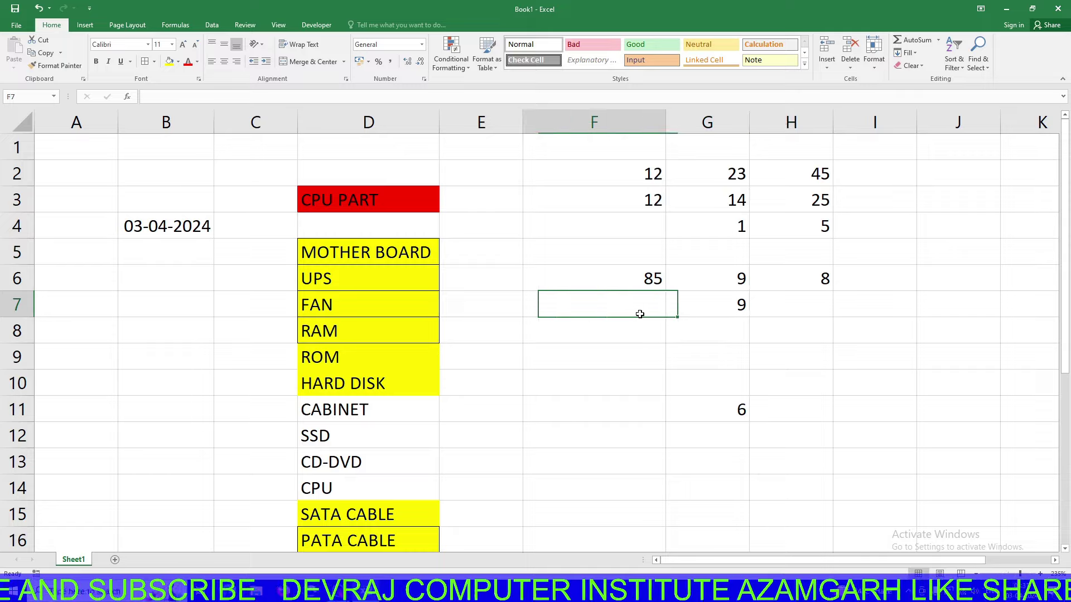
# Reconfirm the COUNTBLANK formula unchanged, then select the F1:I12 area
pyautogui.doubleClick(716, 411)
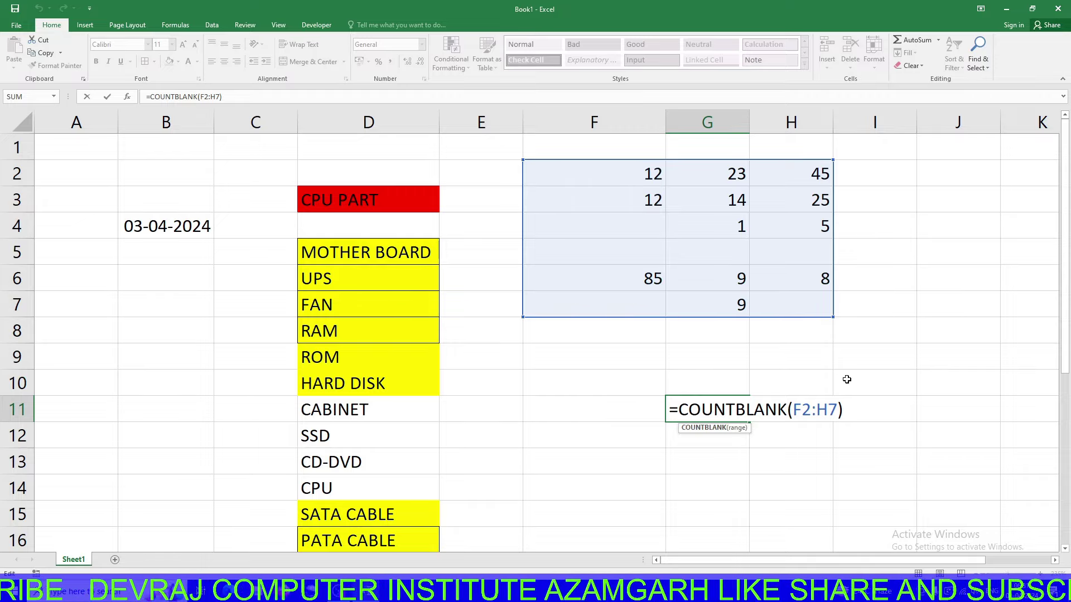
pyautogui.press('Return')
pyautogui.click(705, 413)
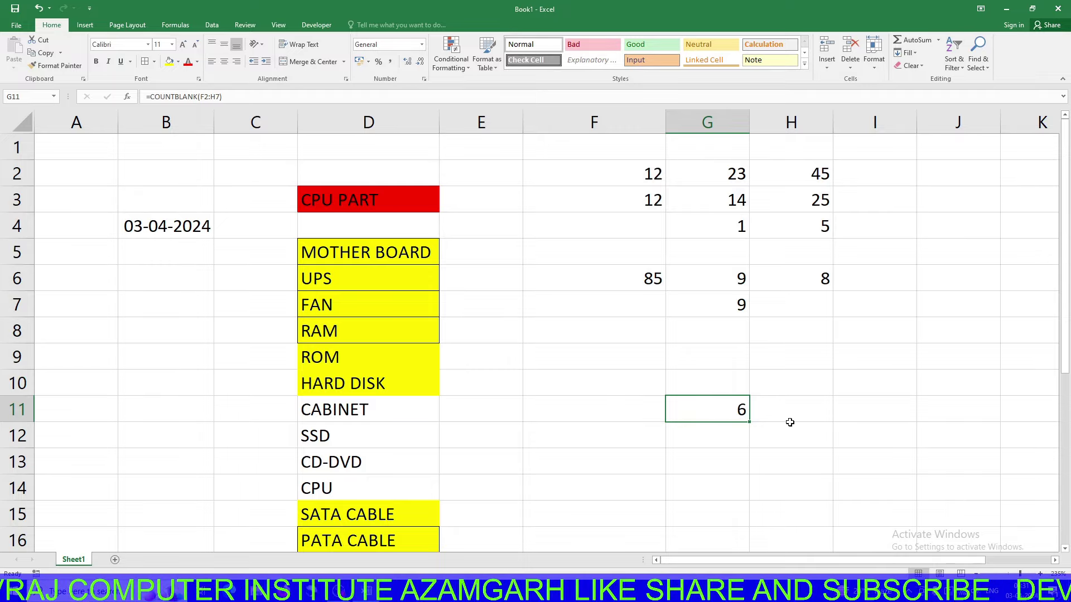
pyautogui.moveTo(846, 430); pyautogui.dragTo(627, 149)
# Delete everything in F1:I12, then move through empty cells and start editing F5
pyautogui.press('Delete')
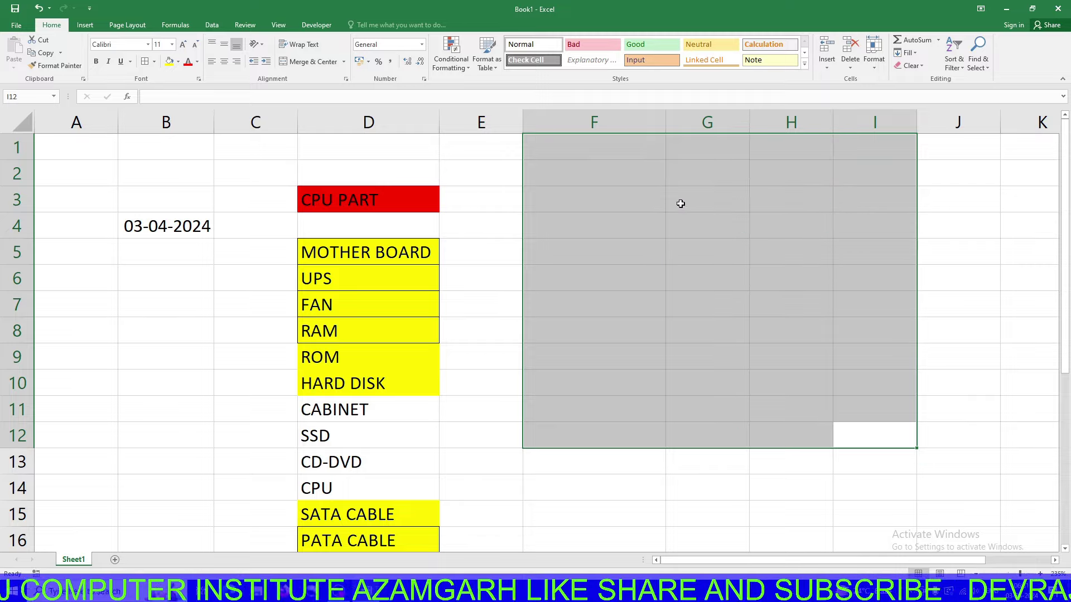
pyautogui.click(509, 213)
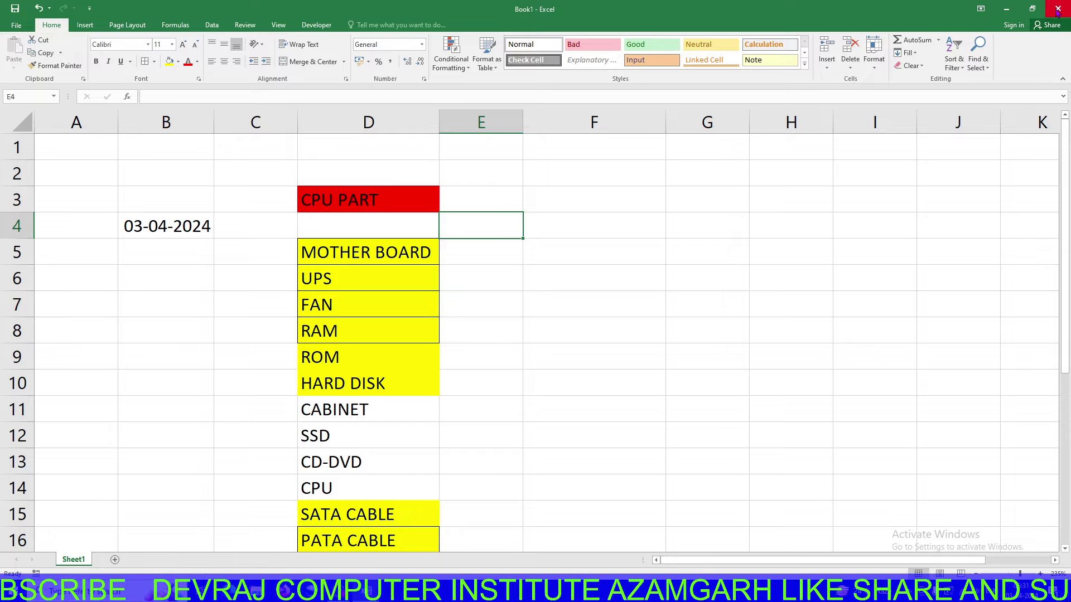
pyautogui.click(629, 215)
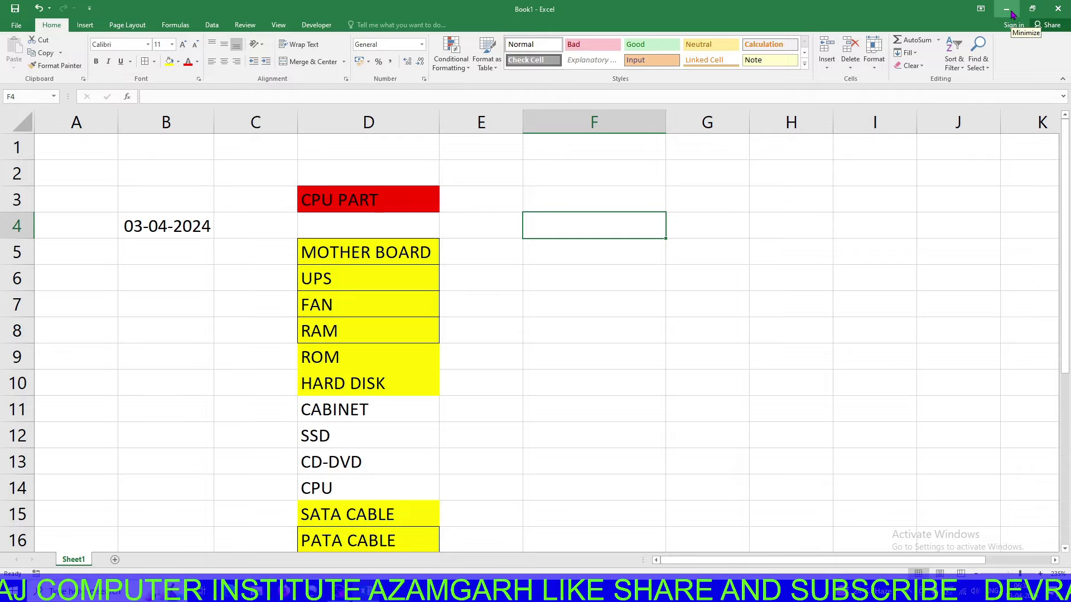
pyautogui.click(619, 347)
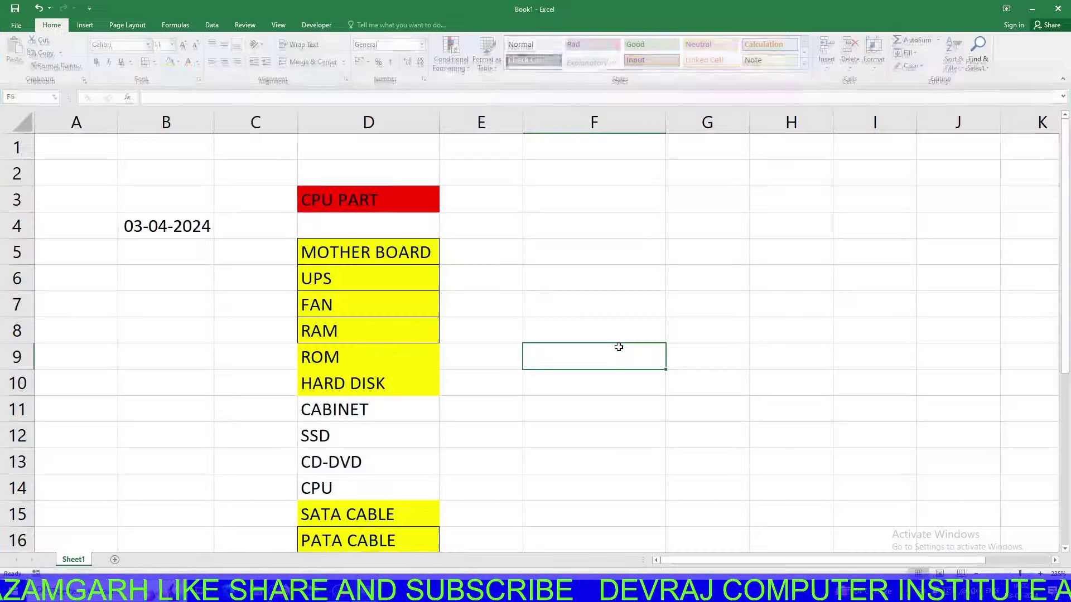
pyautogui.click(597, 253)
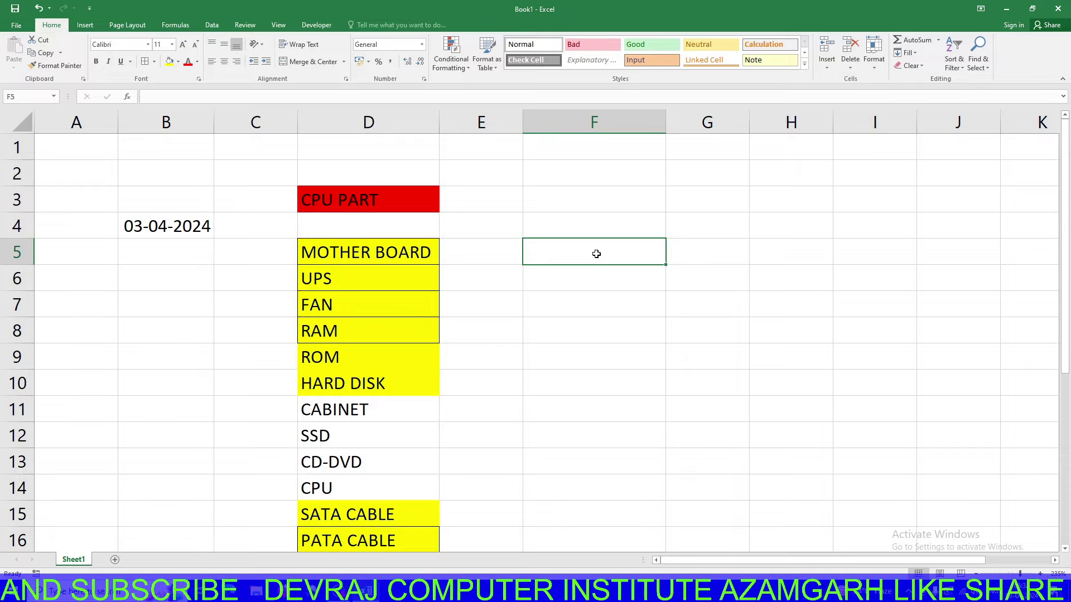
pyautogui.doubleClick(596, 254)
# Enter the text w+m in F5
pyautogui.write('w+')
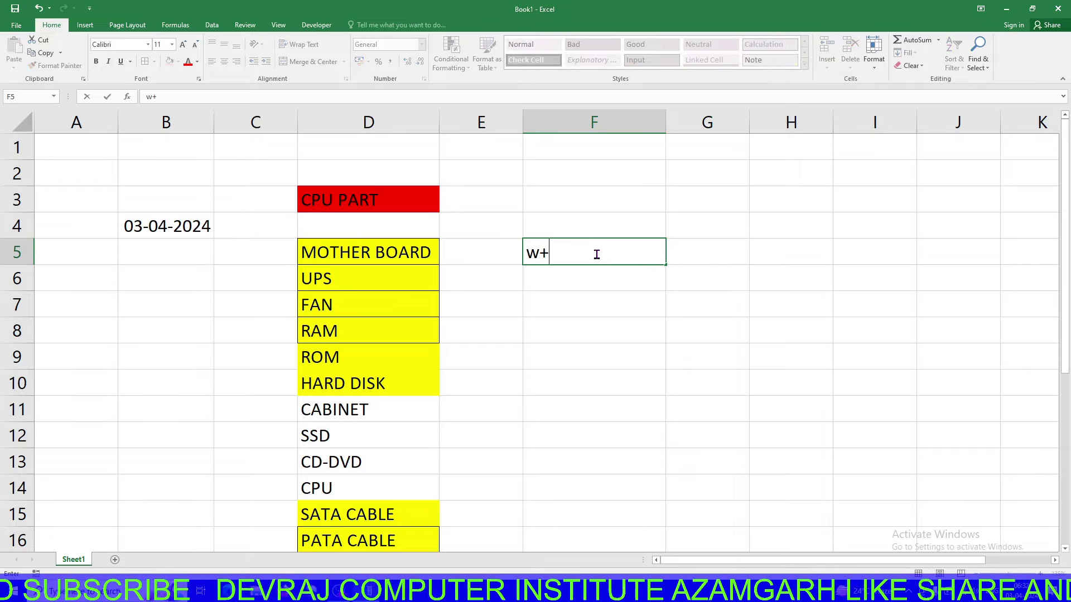
pyautogui.write('m\\')
pyautogui.press('BackSpace')
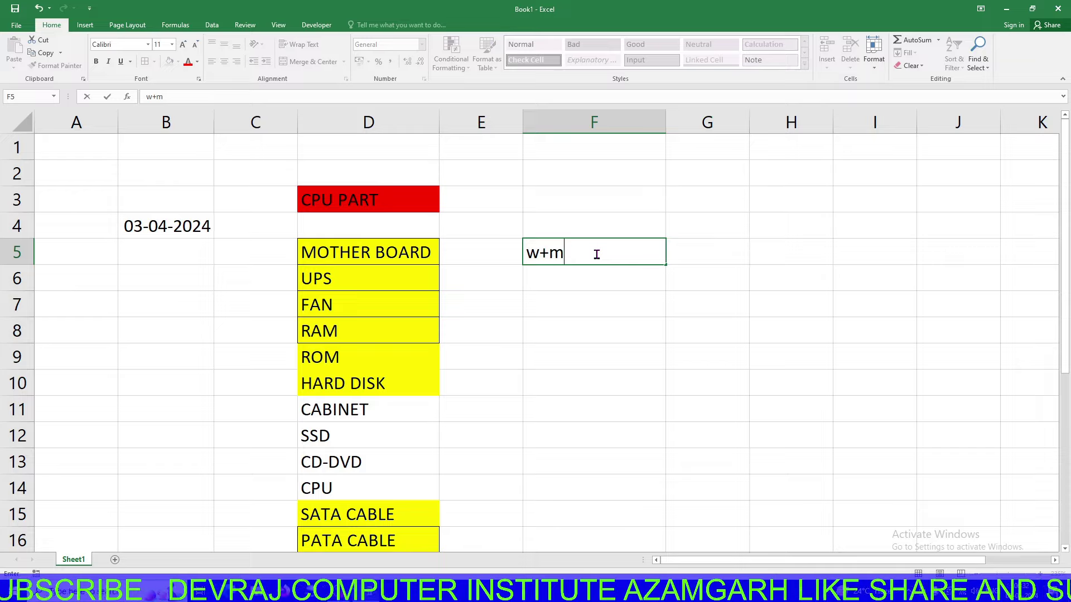
pyautogui.press('Return')
# Try AutoComplete entries in F6 and F7, clear them, and display the ribbon KeyTips
pyautogui.write('w')
pyautogui.press('Return')
pyautogui.write('s')
pyautogui.press('Return')
pyautogui.press('Up')
pyautogui.press('Up')
pyautogui.press('Delete')
pyautogui.click(571, 310)
pyautogui.press('Delete')
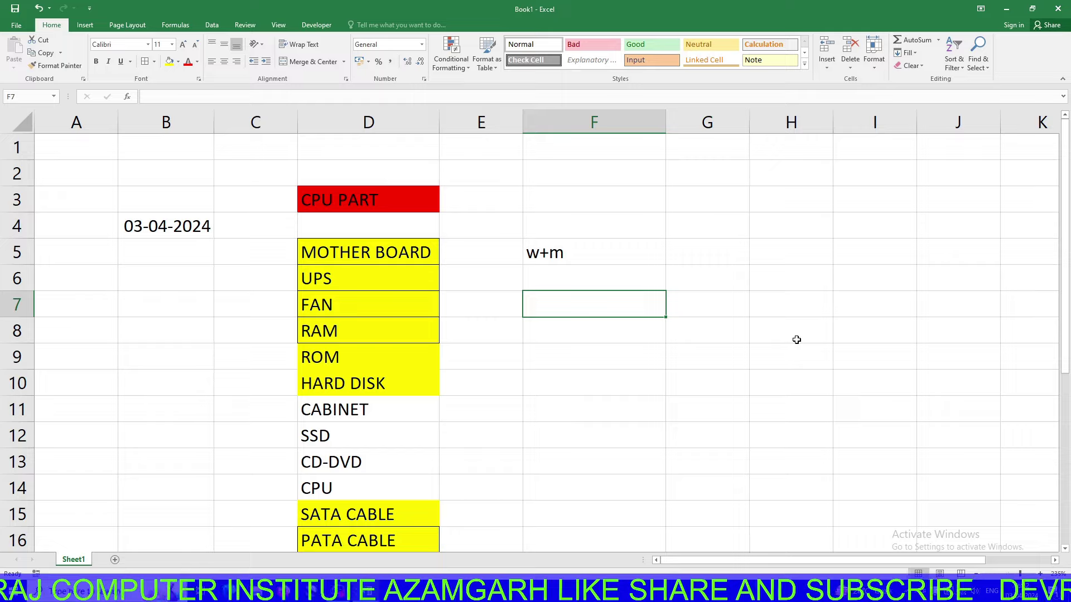
pyautogui.press('alt')
pyautogui.click(657, 386)
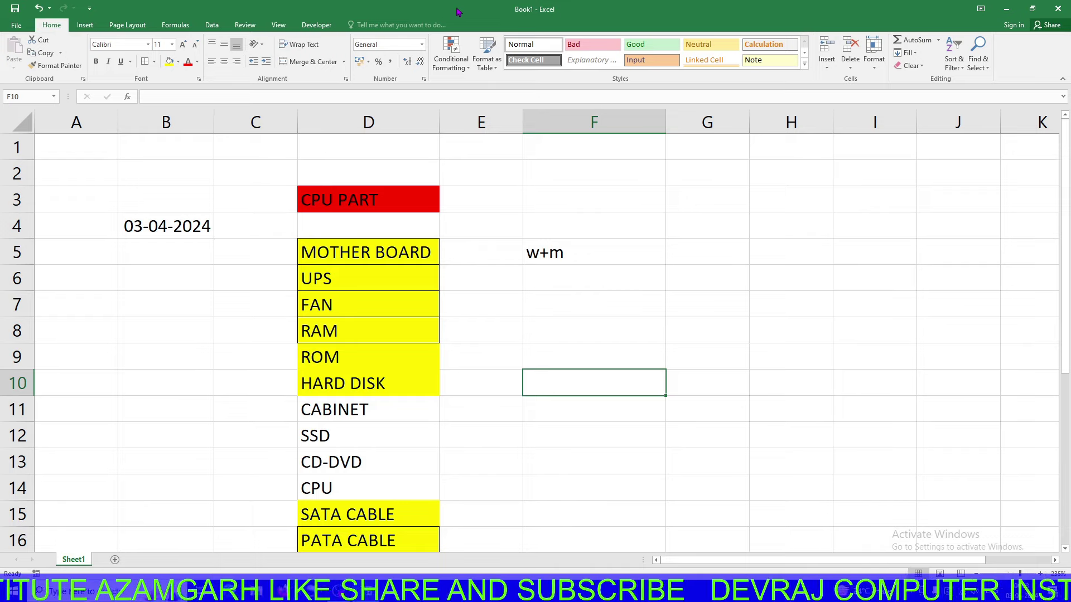
pyautogui.doubleClick(456, 11)
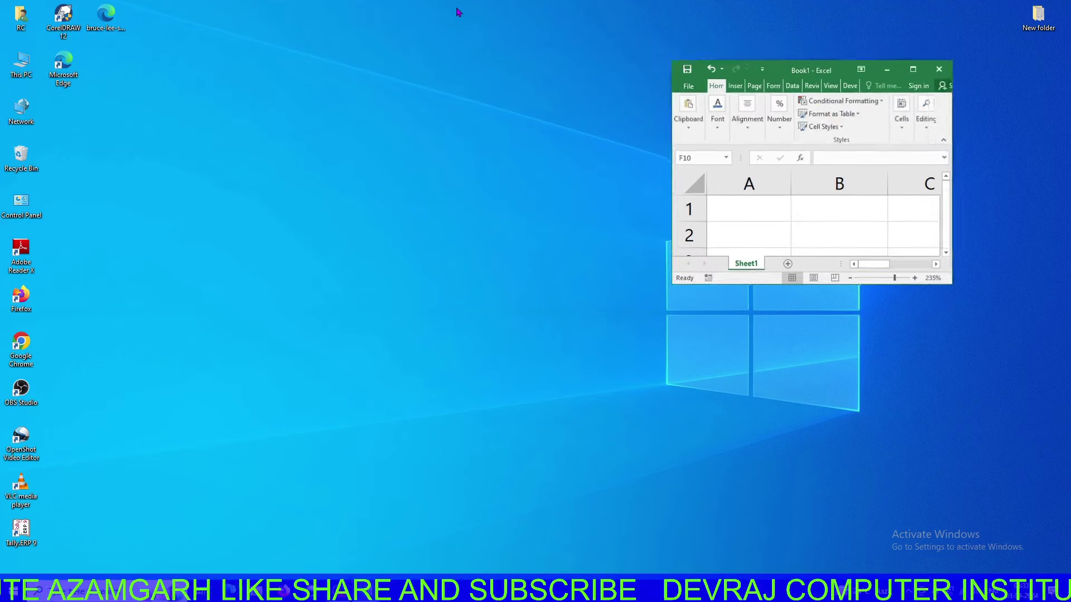
pyautogui.moveTo(847, 73); pyautogui.dragTo(573, 54)
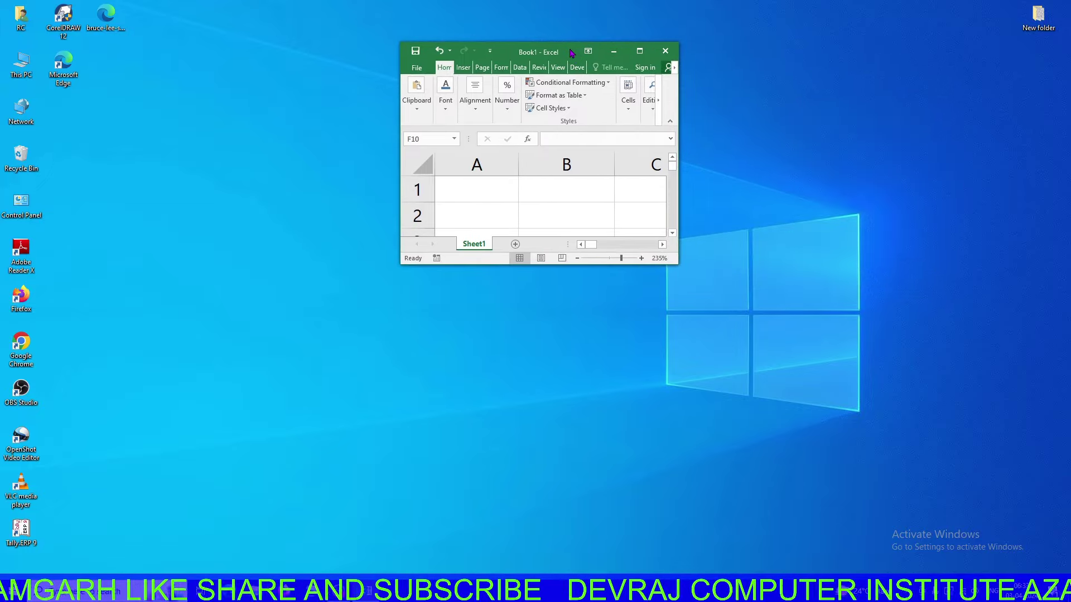
pyautogui.moveTo(676, 263)
pyautogui.mouseDown()
pyautogui.moveTo(888, 383)
pyautogui.moveTo(951, 385)
pyautogui.mouseUp()
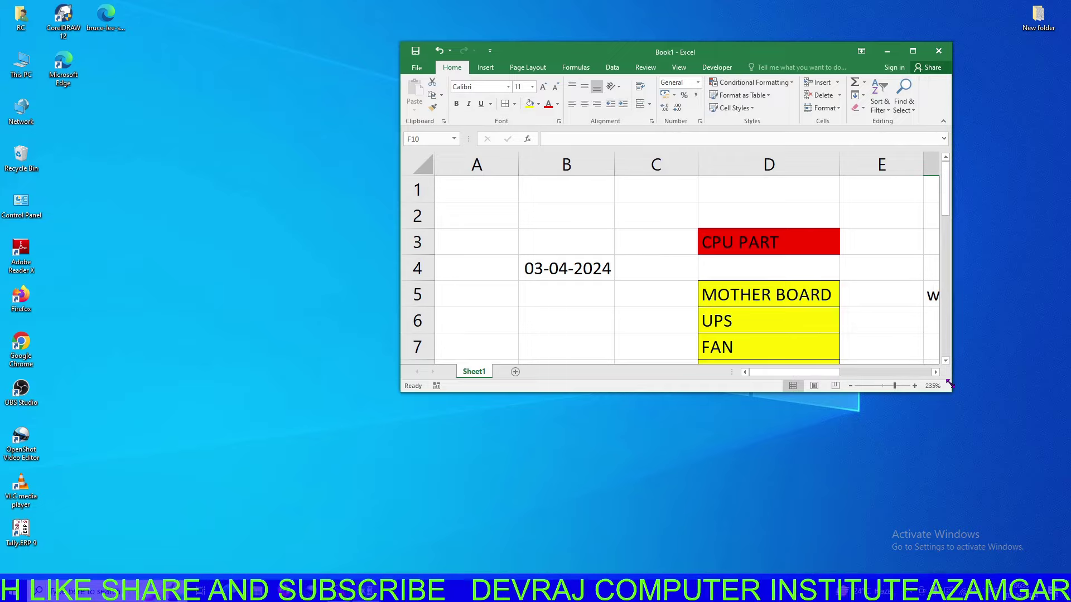
pyautogui.click(912, 51)
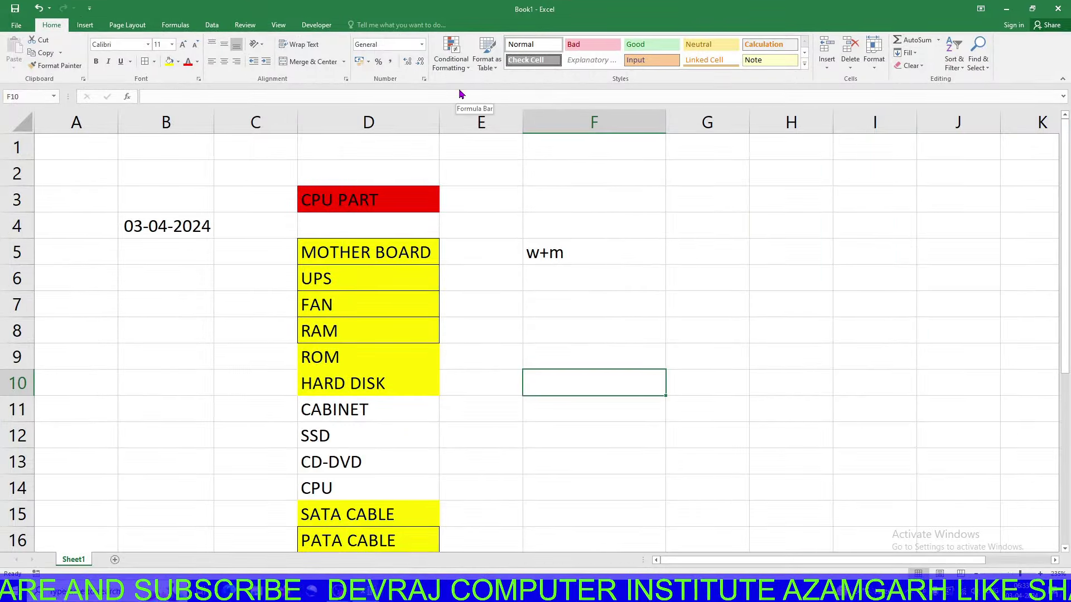
# Browse the Review, Insert, Page Layout, Formulas, Data and View tabs, then return to Home
pyautogui.click(245, 24)
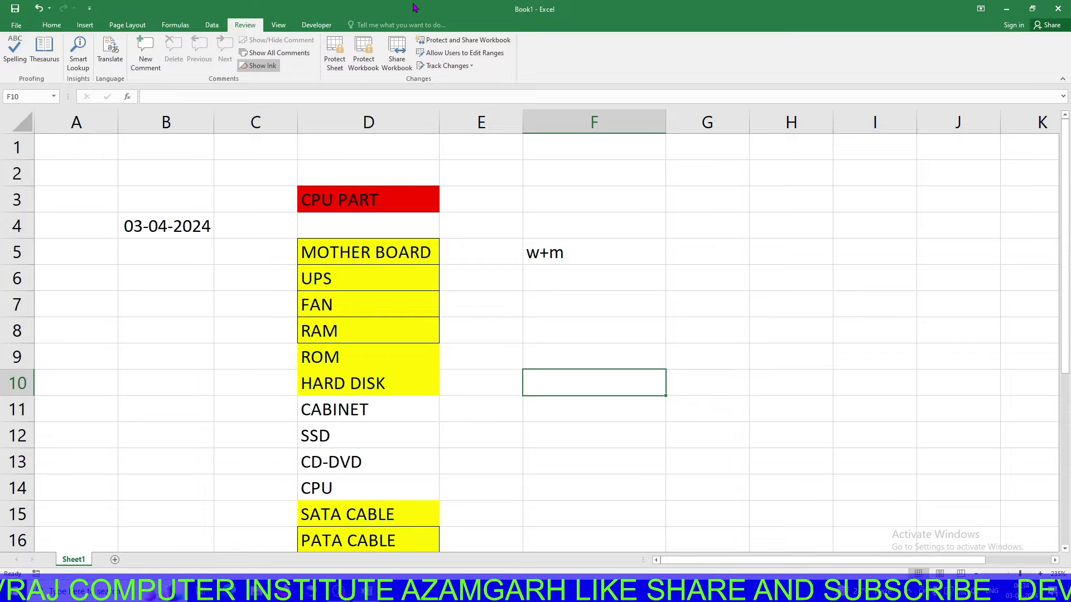
pyautogui.click(52, 25)
pyautogui.click(84, 25)
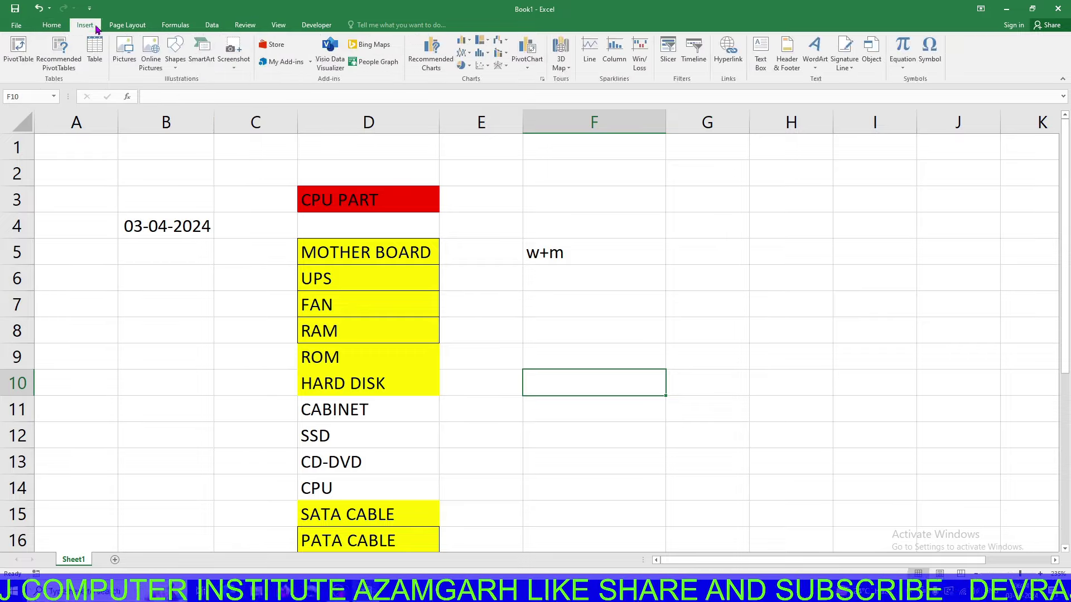
pyautogui.click(128, 28)
pyautogui.click(178, 28)
pyautogui.click(222, 29)
pyautogui.click(245, 26)
pyautogui.click(274, 27)
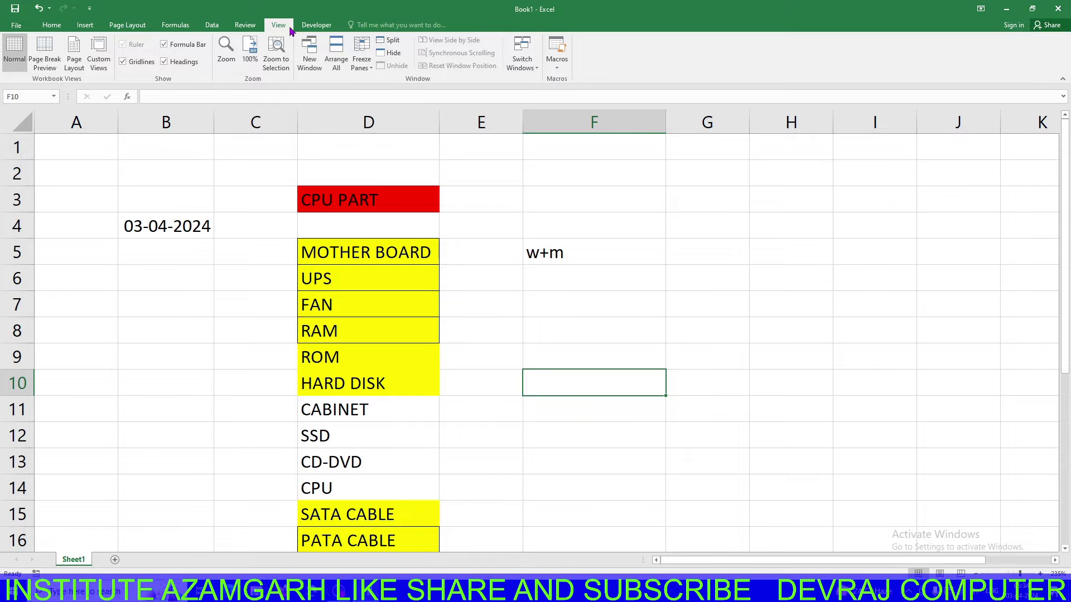
pyautogui.click(51, 26)
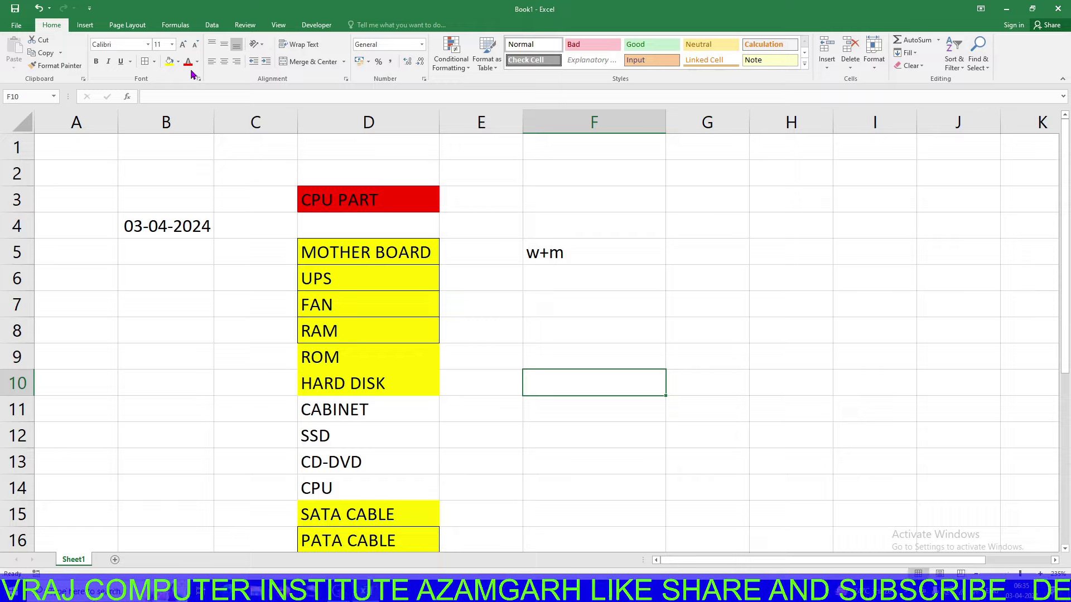
# Practise selecting B3:B5, B7, G6:P6 and J2:J14 with the list zoomed out, ending on J12
pyautogui.click(160, 339)
pyautogui.moveTo(167, 199); pyautogui.dragTo(173, 268)
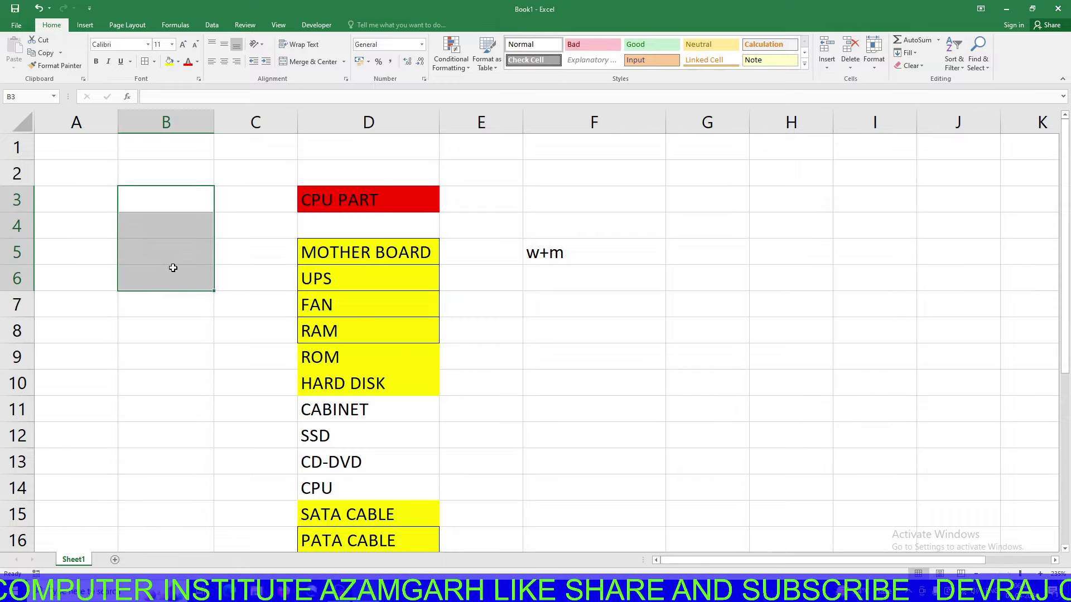
pyautogui.click(158, 304)
pyautogui.scroll(-5, 151, 288)
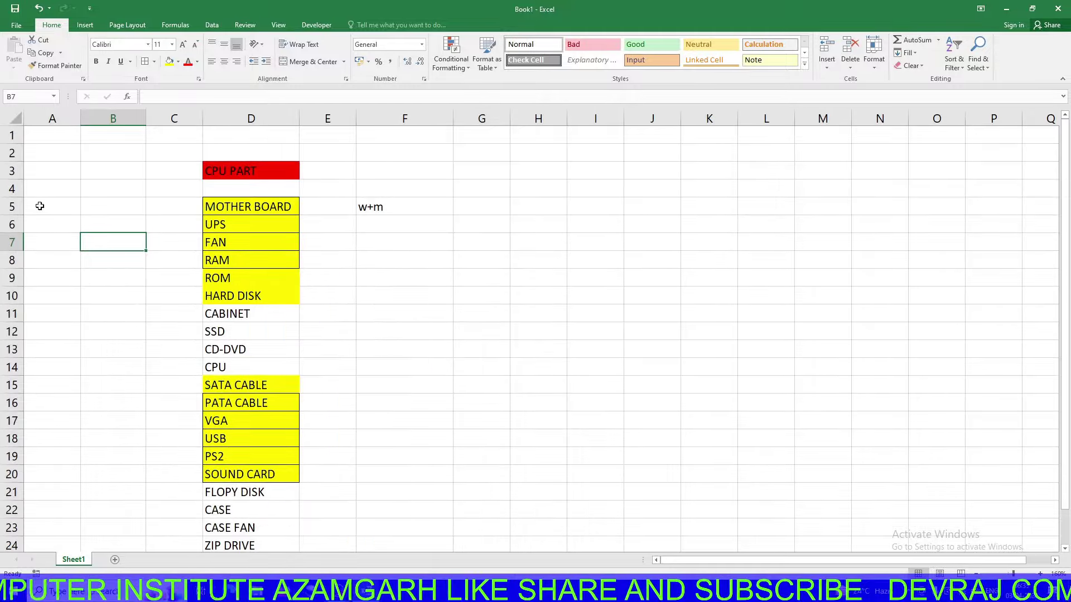
pyautogui.moveTo(463, 229); pyautogui.dragTo(581, 231)
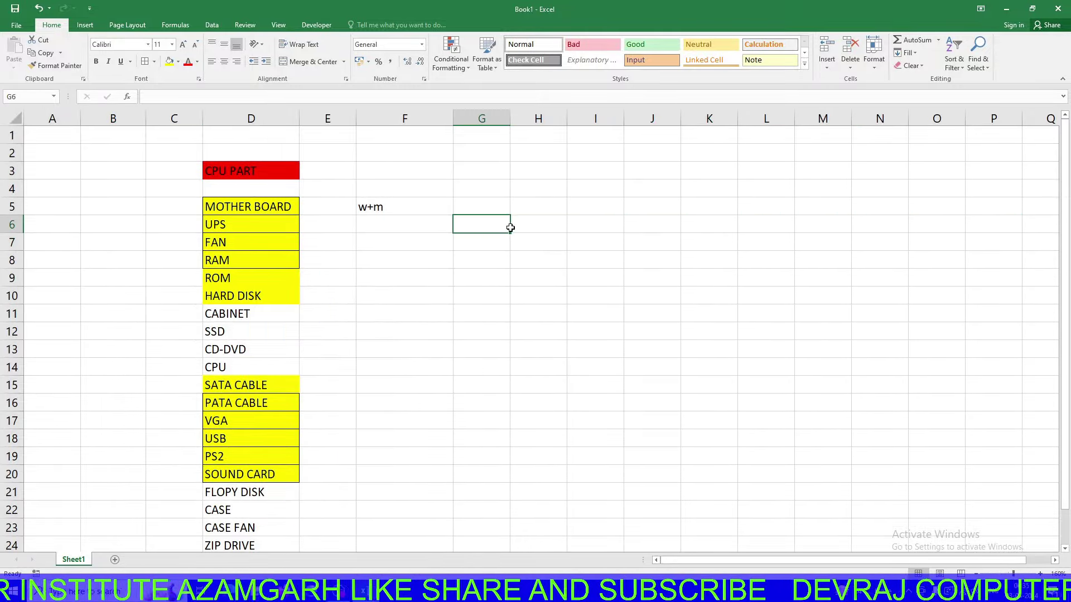
pyautogui.moveTo(581, 230); pyautogui.dragTo(999, 226)
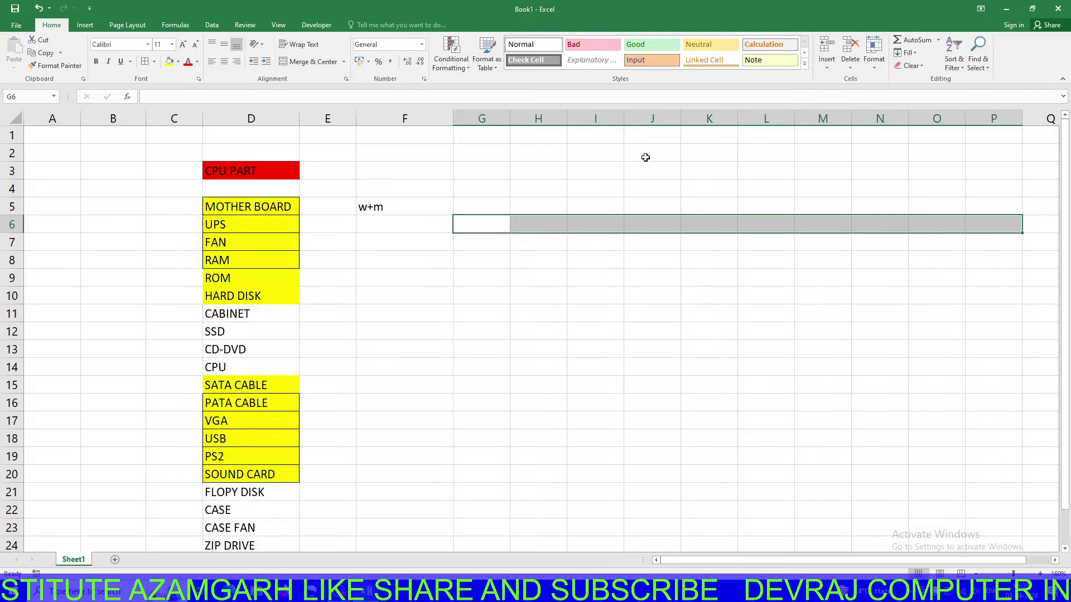
pyautogui.moveTo(644, 152); pyautogui.dragTo(636, 163)
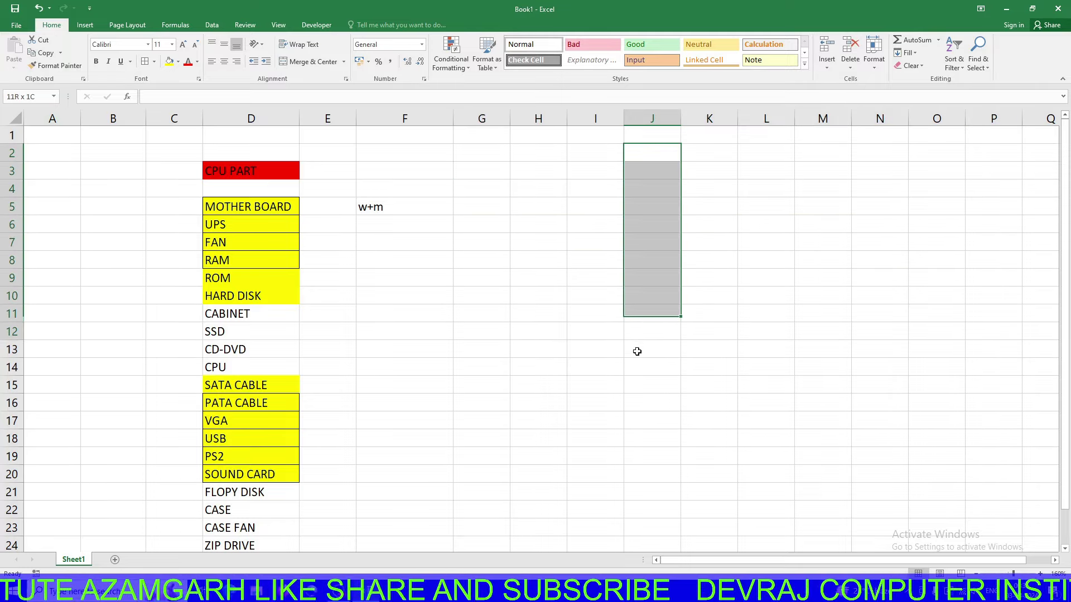
pyautogui.moveTo(636, 163); pyautogui.dragTo(635, 365)
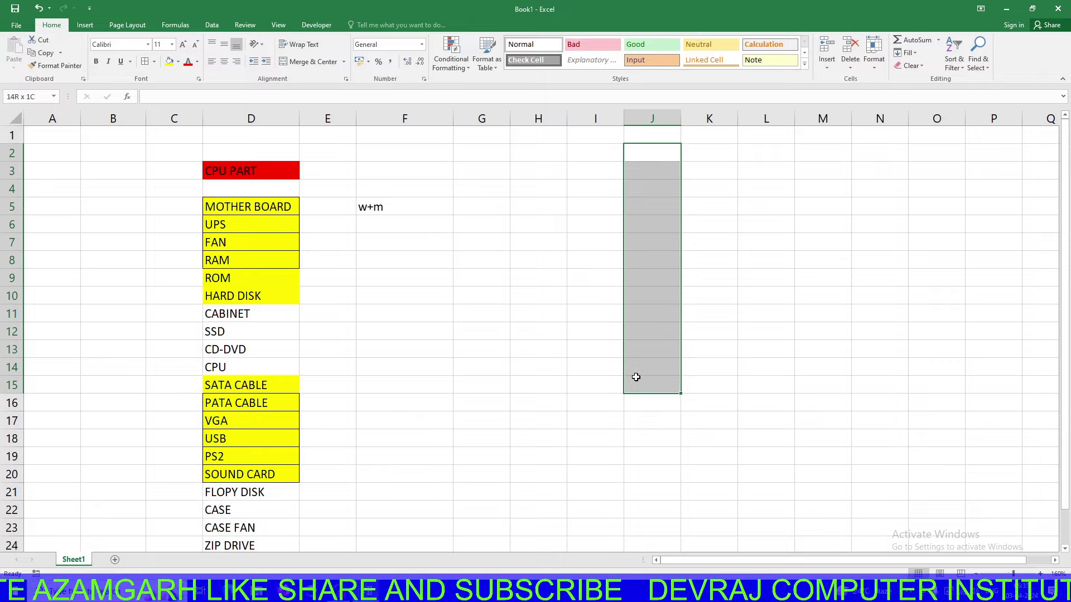
pyautogui.click(633, 334)
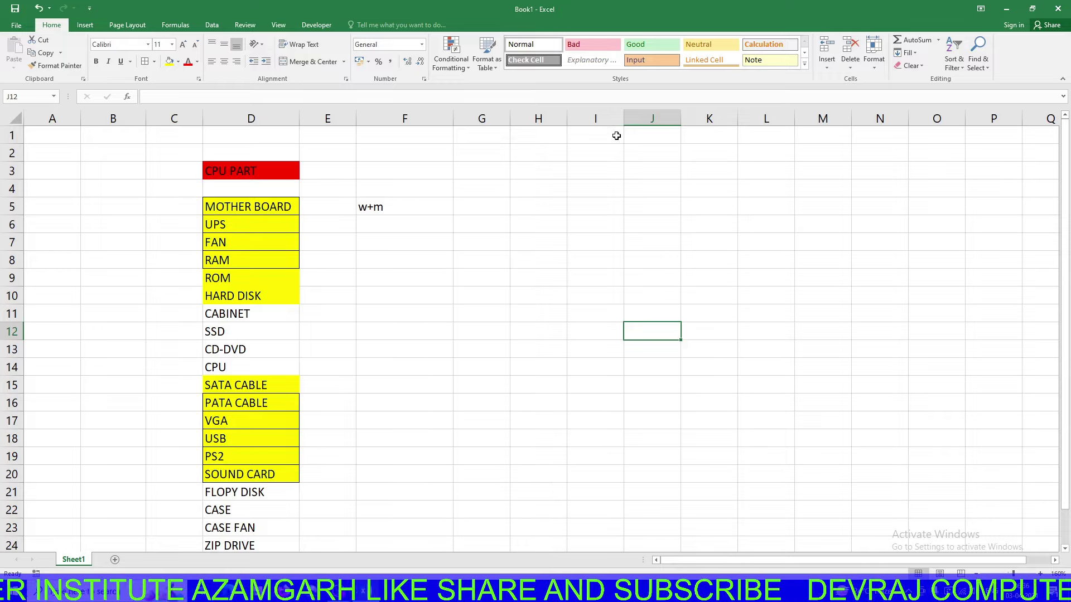
pyautogui.moveTo(617, 136); pyautogui.dragTo(583, 313)
pyautogui.moveTo(458, 222); pyautogui.dragTo(796, 219)
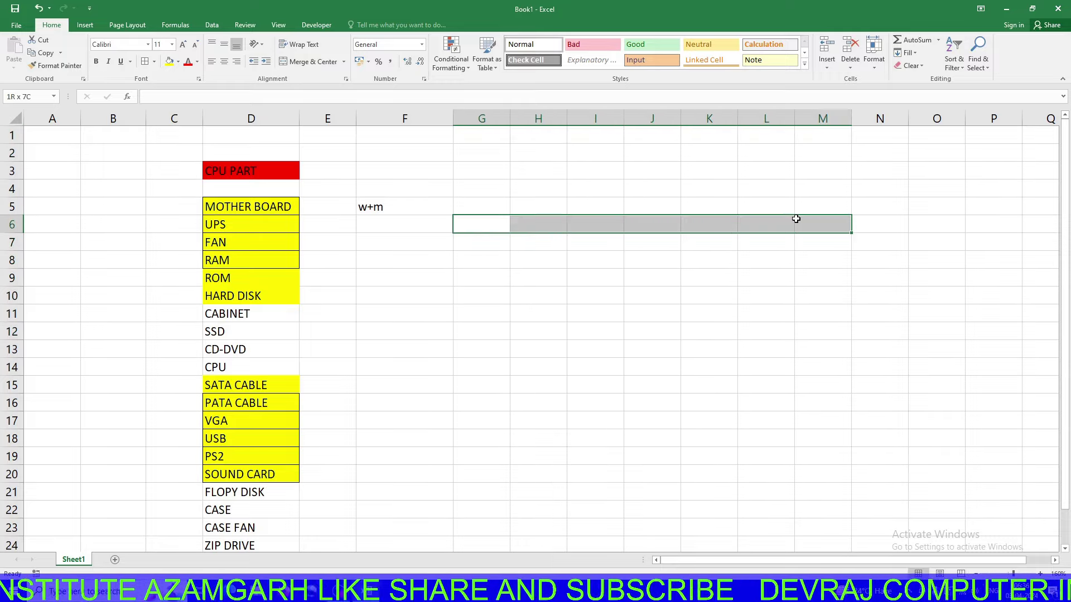
pyautogui.moveTo(541, 145); pyautogui.dragTo(513, 386)
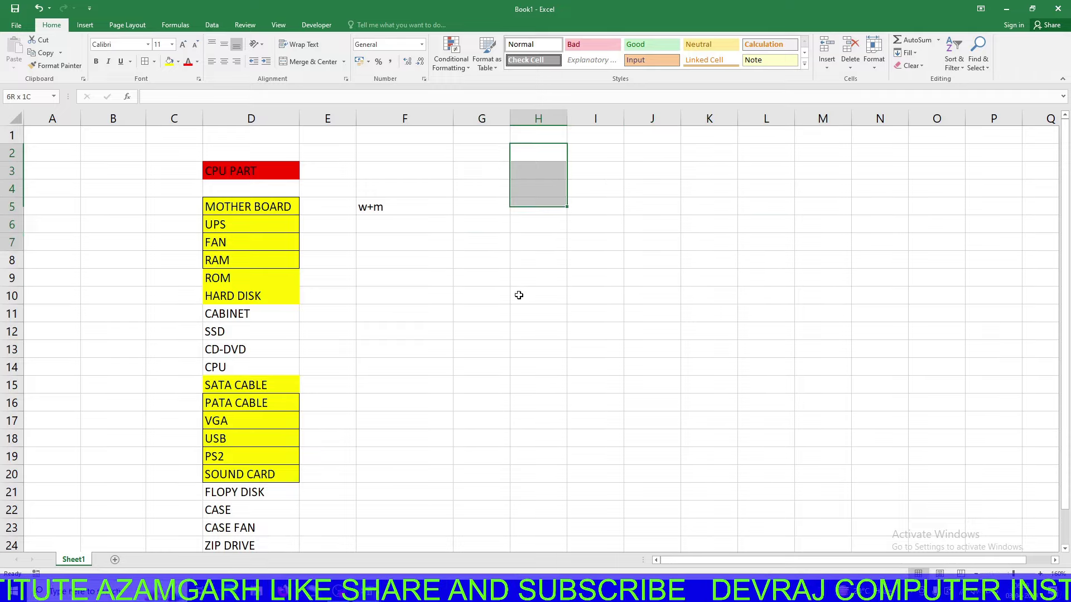
pyautogui.moveTo(442, 255); pyautogui.dragTo(861, 265)
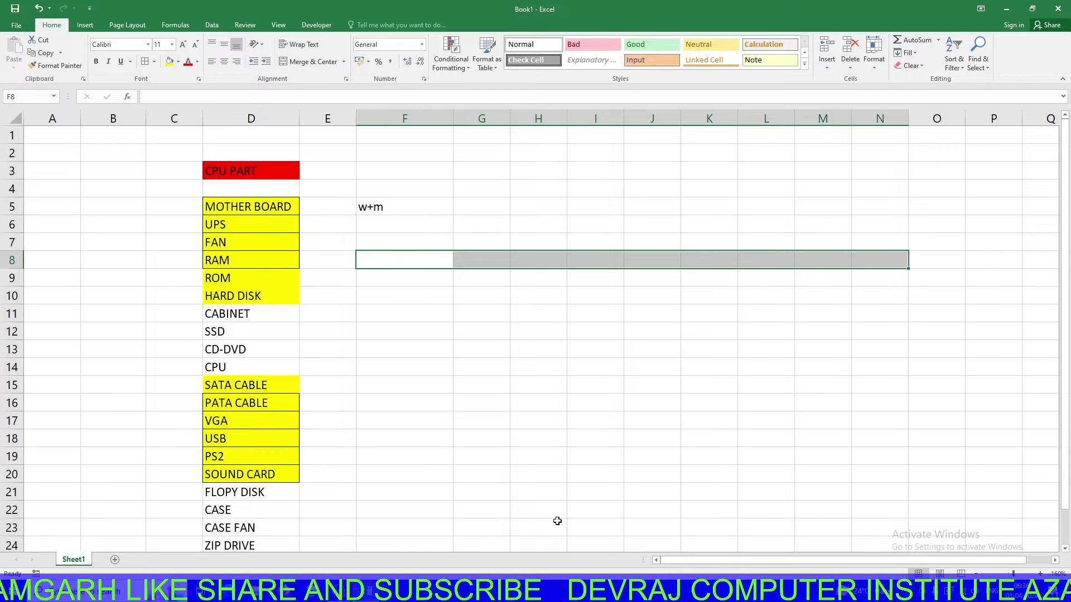
pyautogui.click(580, 181)
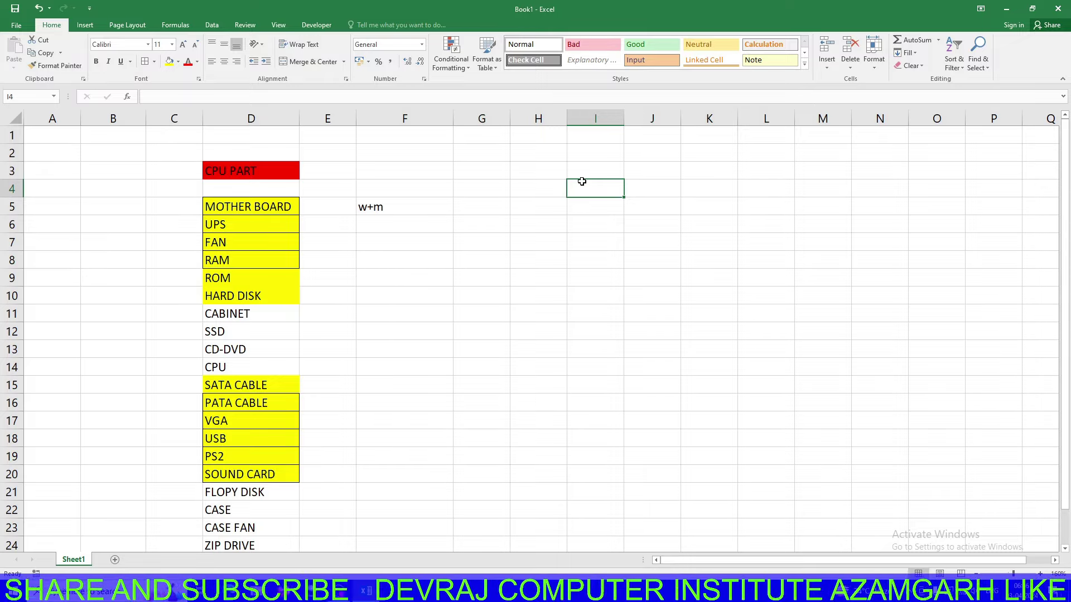
pyautogui.moveTo(598, 156); pyautogui.dragTo(597, 204)
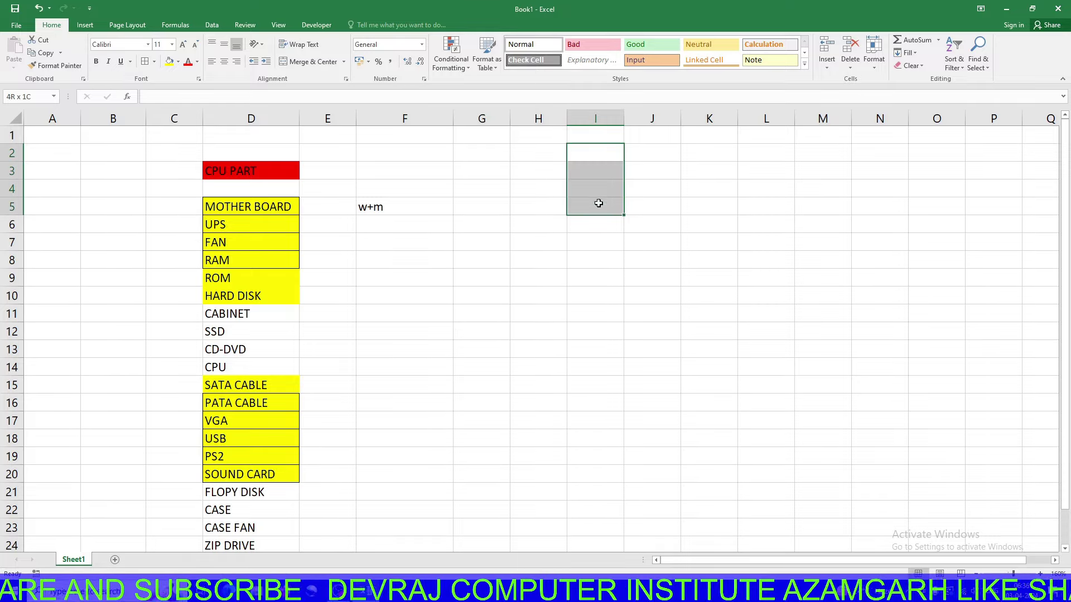
pyautogui.click(516, 190)
pyautogui.moveTo(519, 190); pyautogui.dragTo(584, 189)
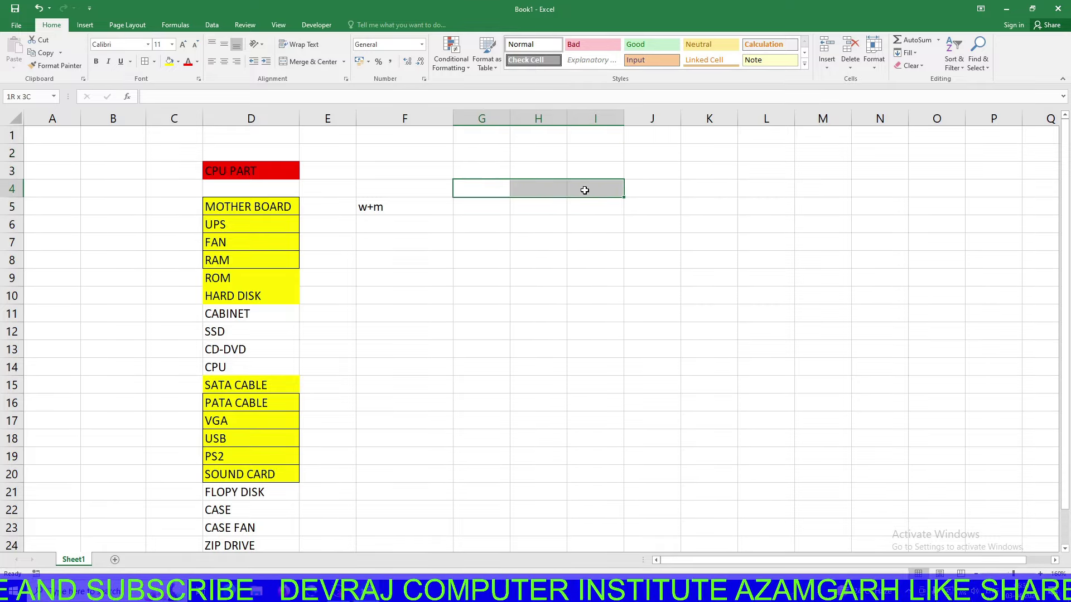
pyautogui.moveTo(532, 160); pyautogui.dragTo(531, 224)
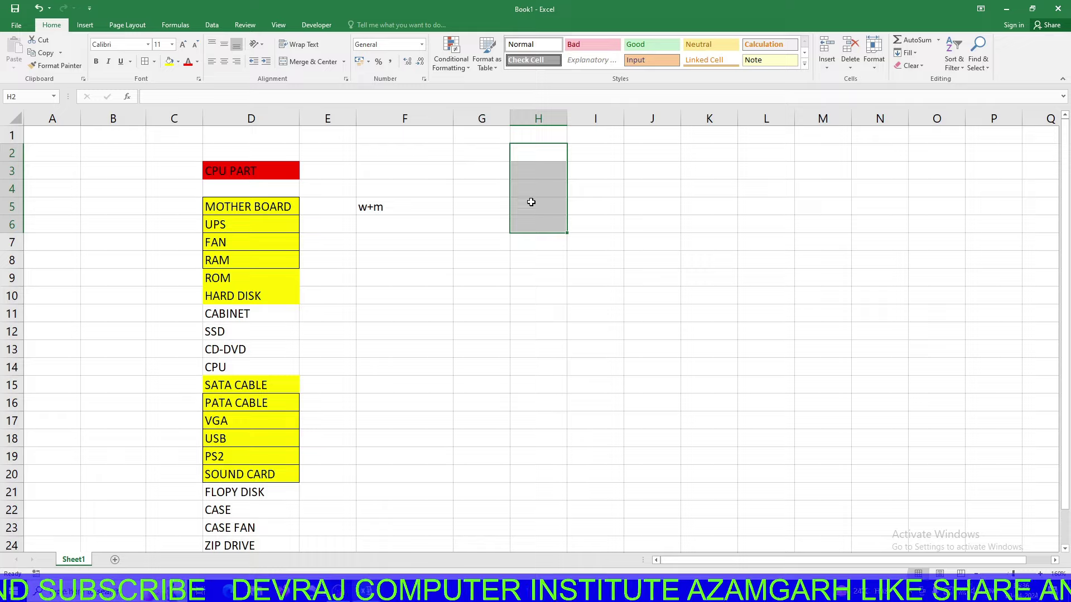
pyautogui.click(512, 191)
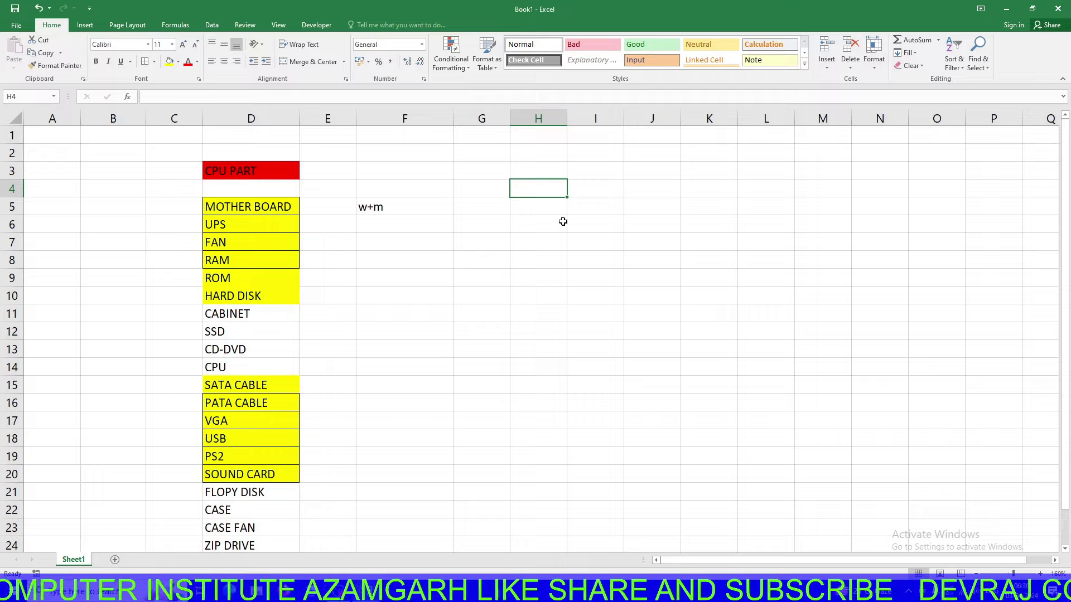
pyautogui.click(534, 262)
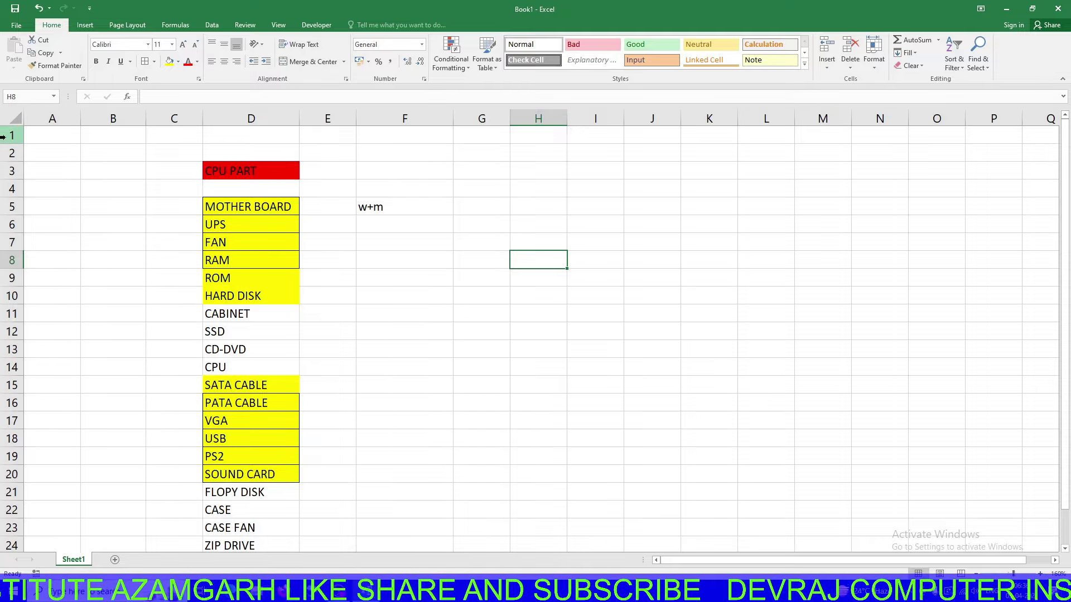
pyautogui.keyDown('ctrl'); pyautogui.scroll(5, 87, 208); pyautogui.keyUp('ctrl')
# Zoom the sheet in to 400% and scroll back to column A
pyautogui.keyDown('ctrl'); pyautogui.scroll(3, 87, 208); pyautogui.keyUp('ctrl')
pyautogui.scroll(2, 86, 208)
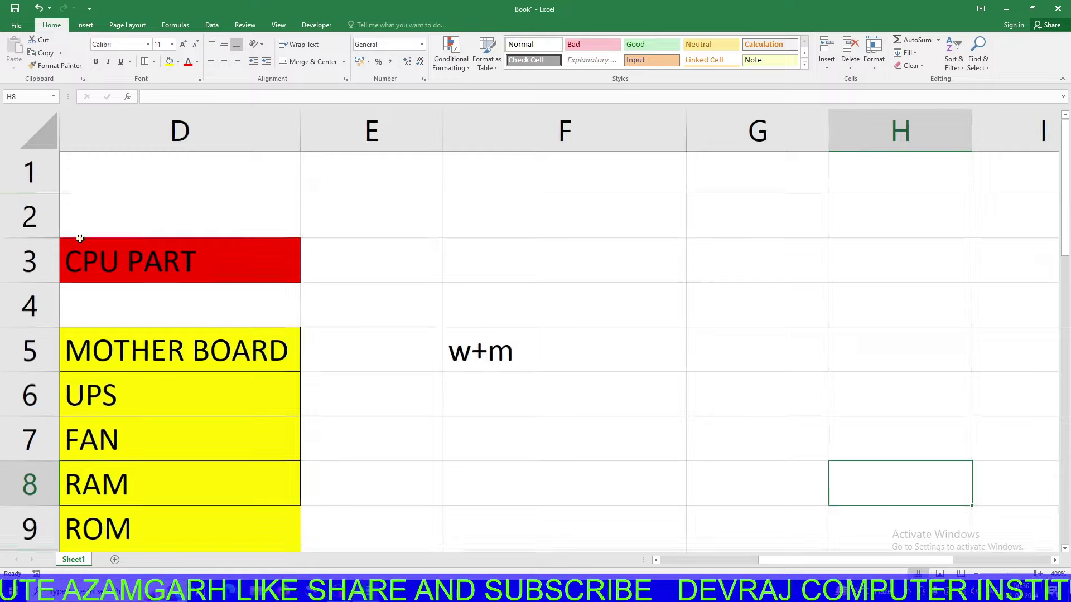
pyautogui.moveTo(1066, 188); pyautogui.dragTo(1067, 188)
pyautogui.click(195, 199)
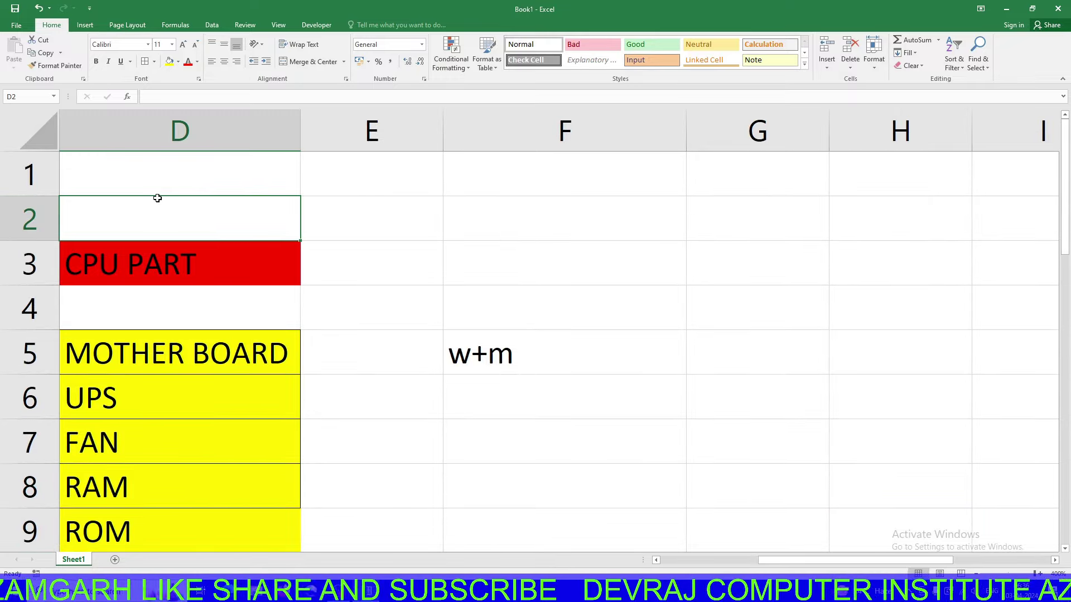
pyautogui.moveTo(902, 560); pyautogui.dragTo(802, 560)
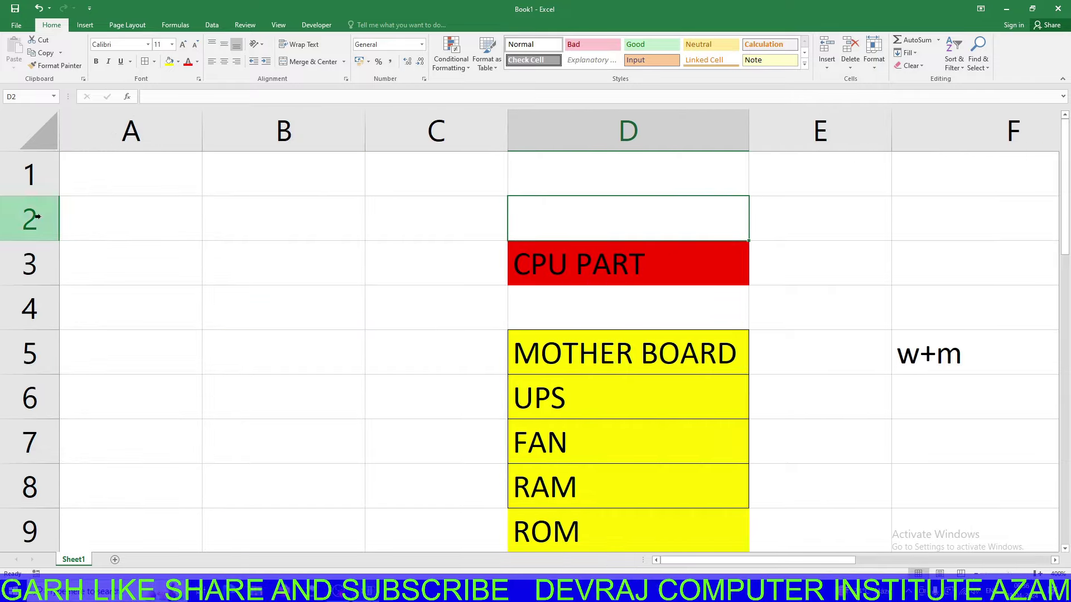
# Select column A, row 1 and cell A1, then select the entire worksheet
pyautogui.click(129, 125)
pyautogui.click(11, 177)
pyautogui.click(83, 176)
pyautogui.click(114, 129)
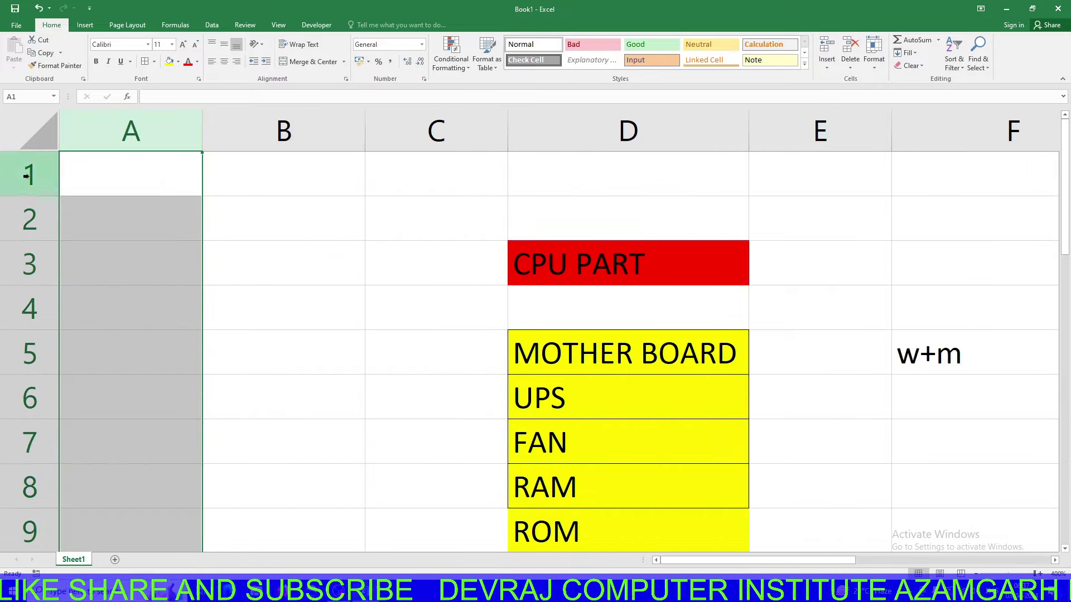
pyautogui.click(28, 176)
pyautogui.click(146, 181)
pyautogui.click(34, 134)
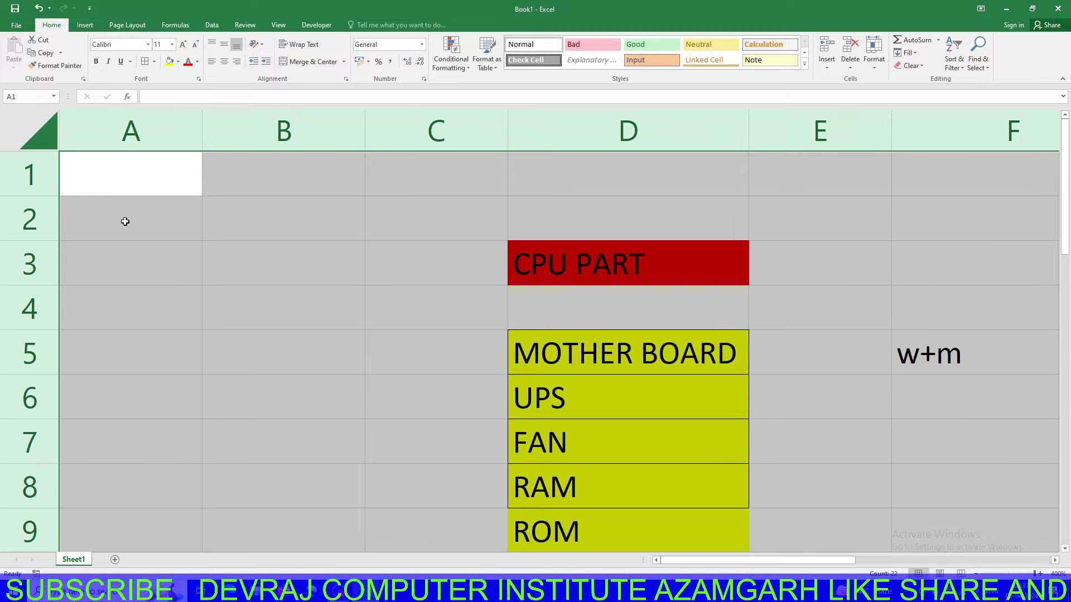
# Zoom the sheet out and select every cell in the worksheet
pyautogui.keyDown('ctrl'); pyautogui.scroll(-2, 125, 224); pyautogui.keyUp('ctrl')
pyautogui.keyDown('ctrl'); pyautogui.scroll(-7, 250, 269); pyautogui.keyUp('ctrl')
pyautogui.keyDown('ctrl'); pyautogui.scroll(-9, 250, 269); pyautogui.keyUp('ctrl')
pyautogui.scroll(-12, 426, 308)
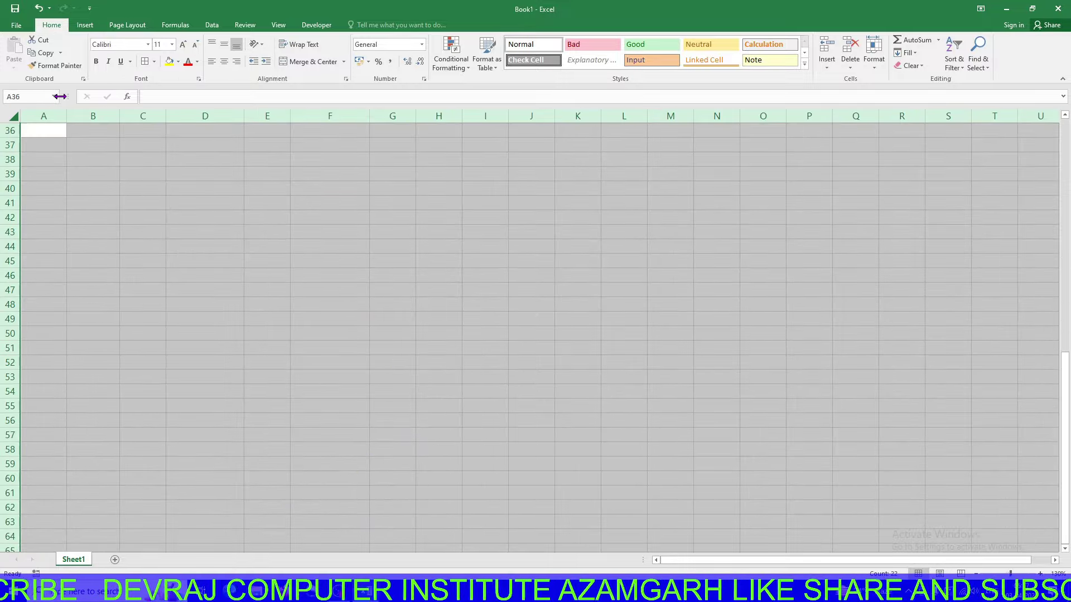
pyautogui.moveTo(67, 96); pyautogui.dragTo(207, 99)
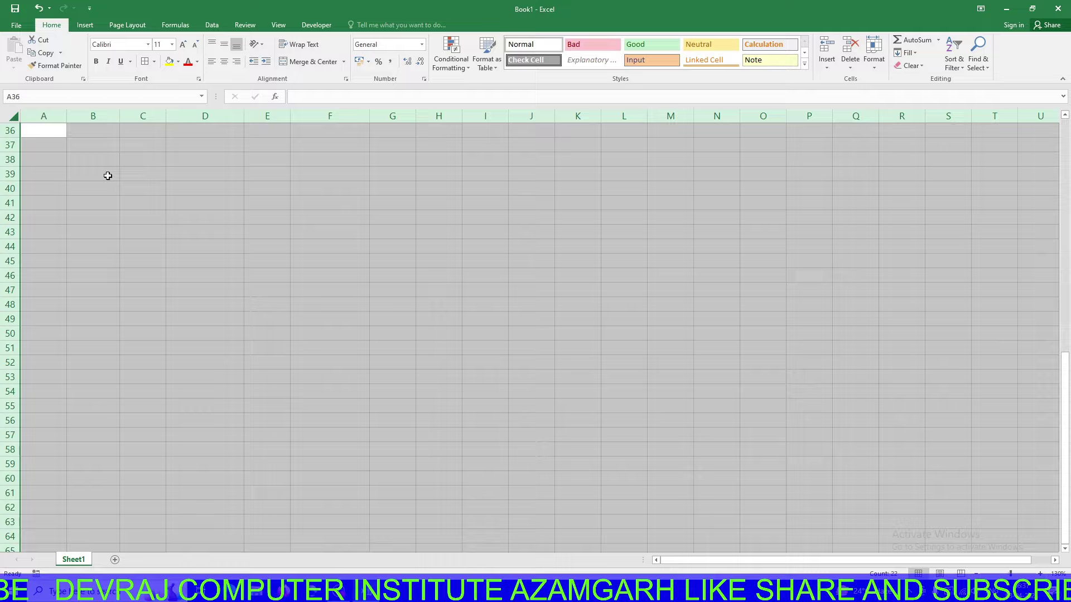
pyautogui.keyDown('ctrl'); pyautogui.scroll(7, 132, 151); pyautogui.keyUp('ctrl')
pyautogui.scroll(10, 89, 205)
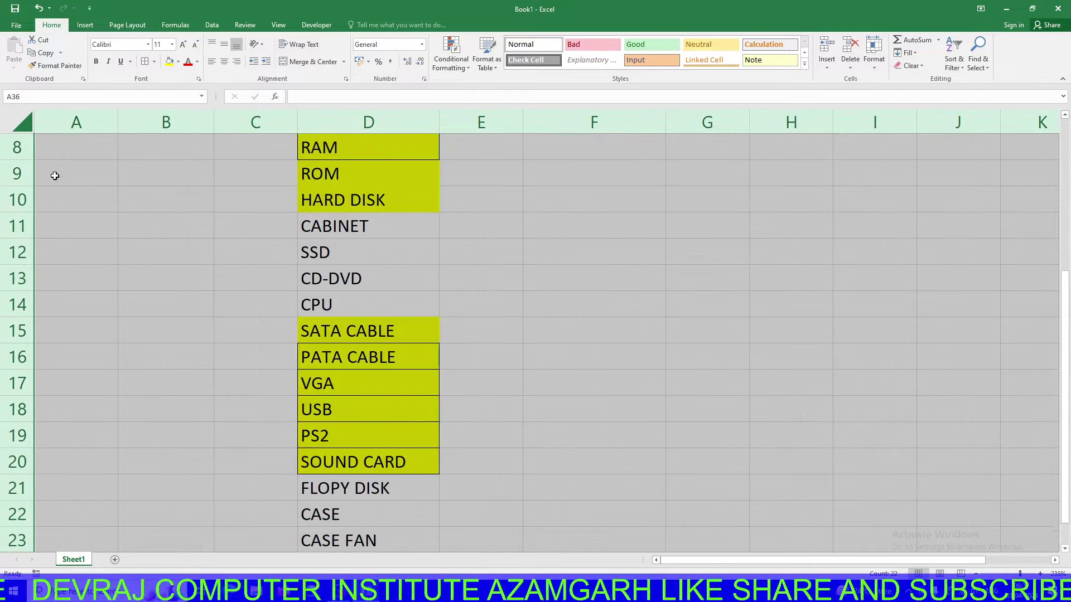
pyautogui.click(8, 122)
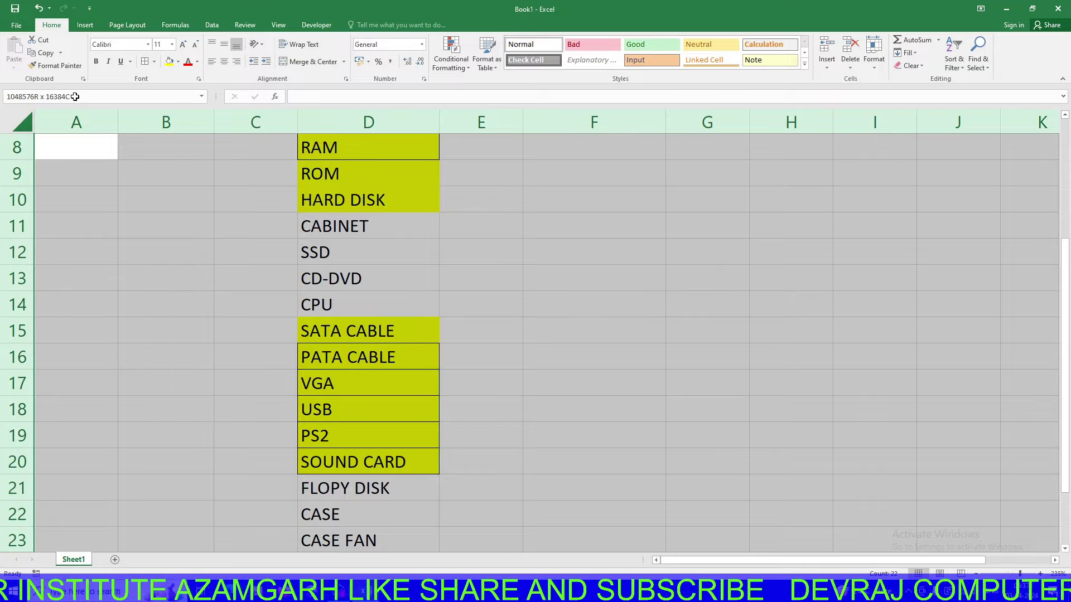
# Zoom back in to about 145% and start editing cell I9
pyautogui.keyDown('ctrl'); pyautogui.scroll(-8, 84, 223); pyautogui.keyUp('ctrl')
pyautogui.keyDown('ctrl'); pyautogui.scroll(-7, 95, 244); pyautogui.keyUp('ctrl')
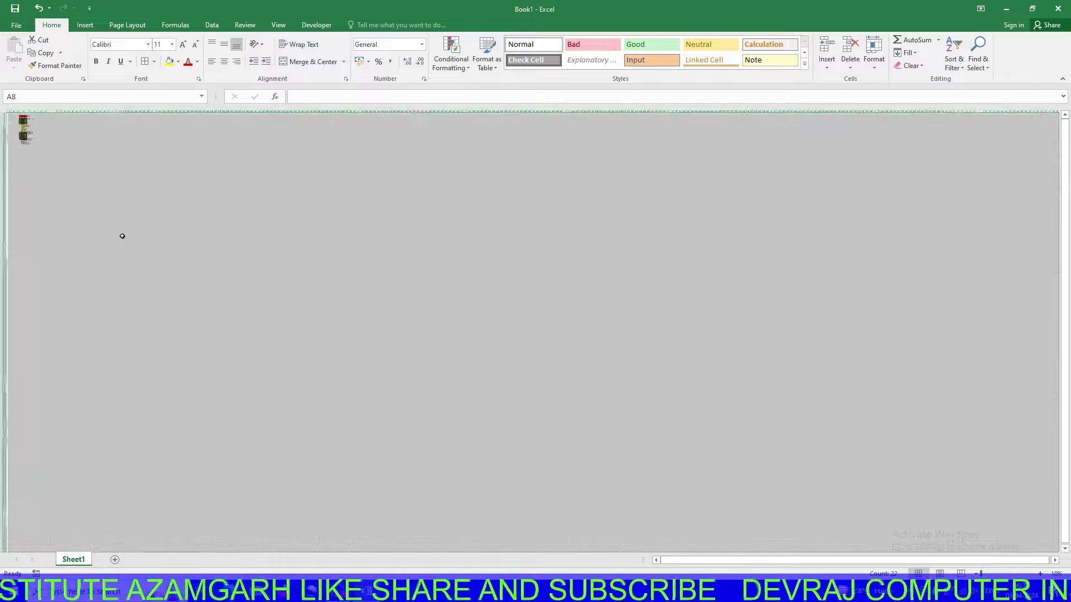
pyautogui.keyDown('ctrl'); pyautogui.scroll(6, 210, 240); pyautogui.keyUp('ctrl')
pyautogui.keyDown('ctrl'); pyautogui.scroll(3, 211, 240); pyautogui.keyUp('ctrl')
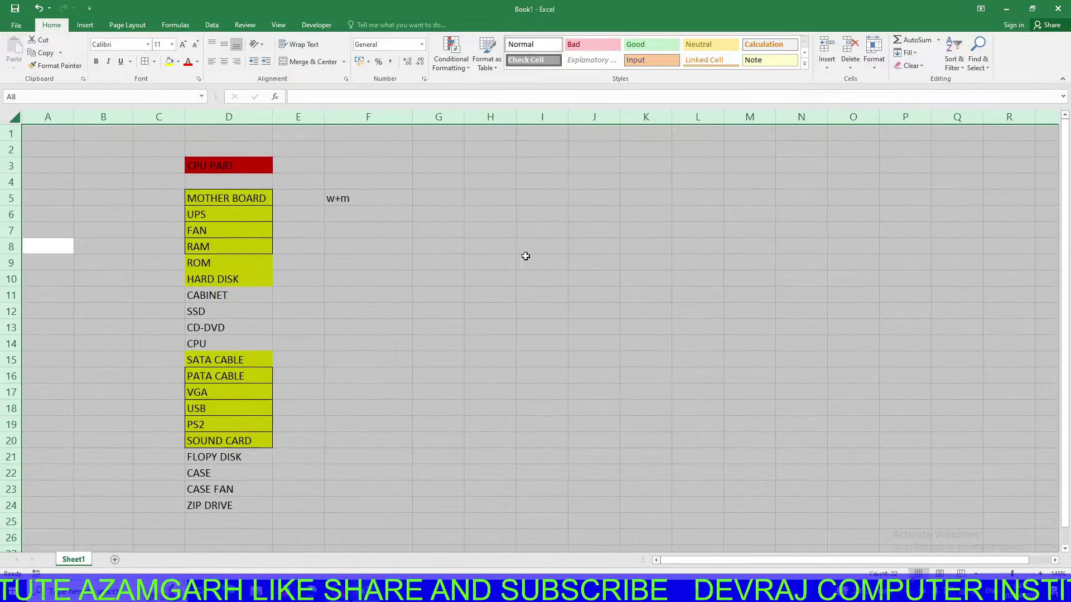
pyautogui.doubleClick(525, 256)
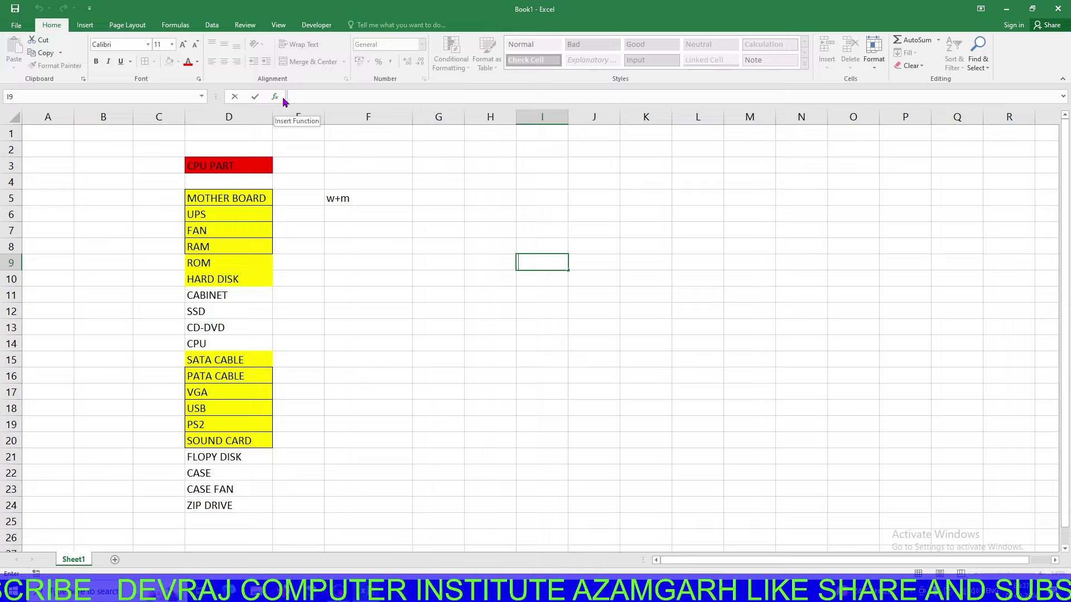
pyautogui.click(299, 97)
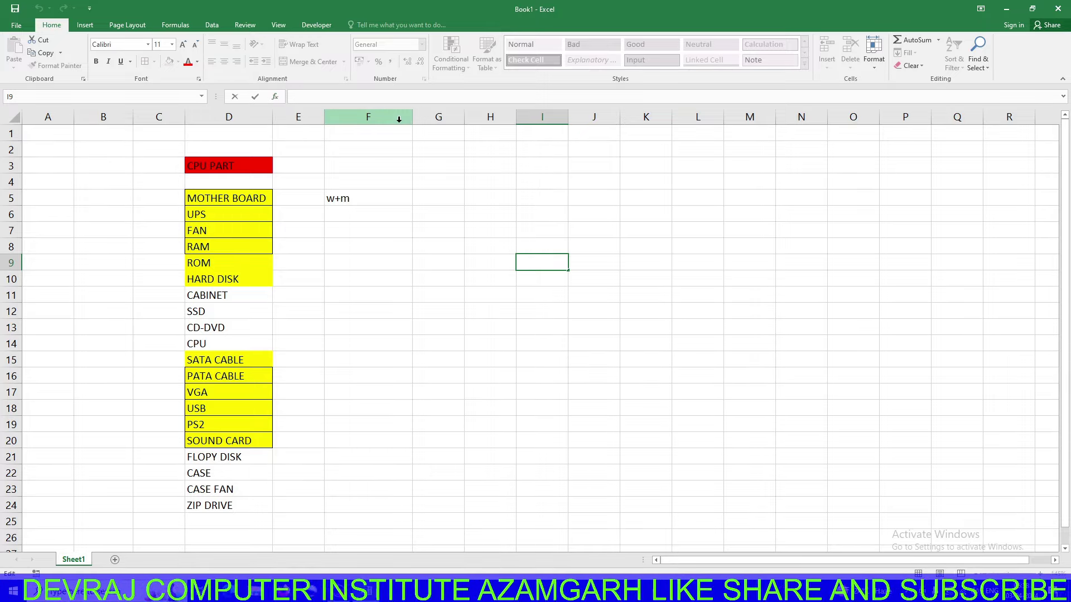
pyautogui.click(275, 96)
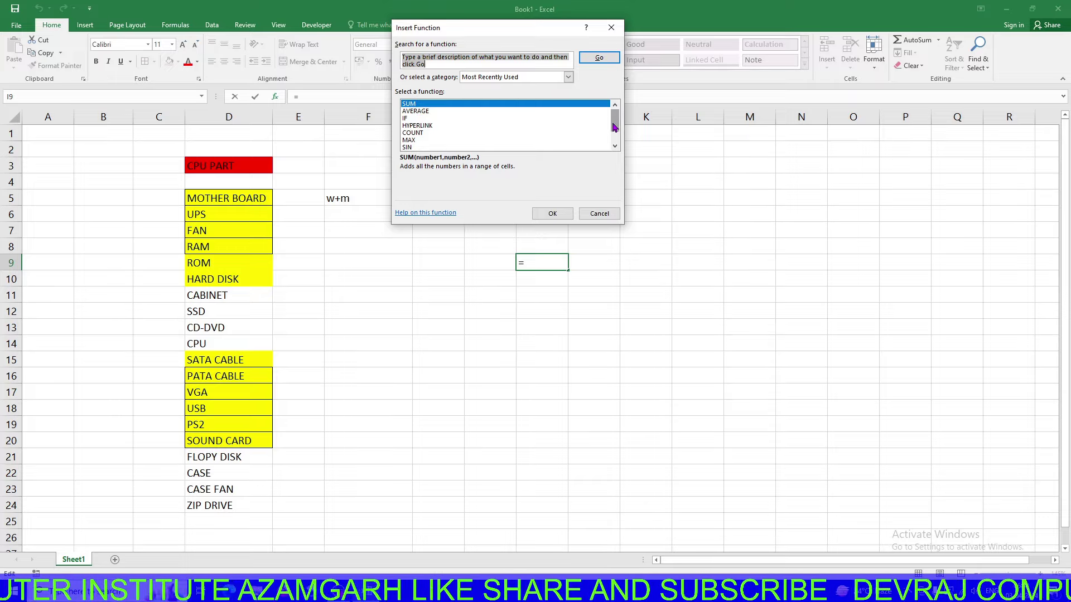
pyautogui.moveTo(614, 124); pyautogui.dragTo(615, 137)
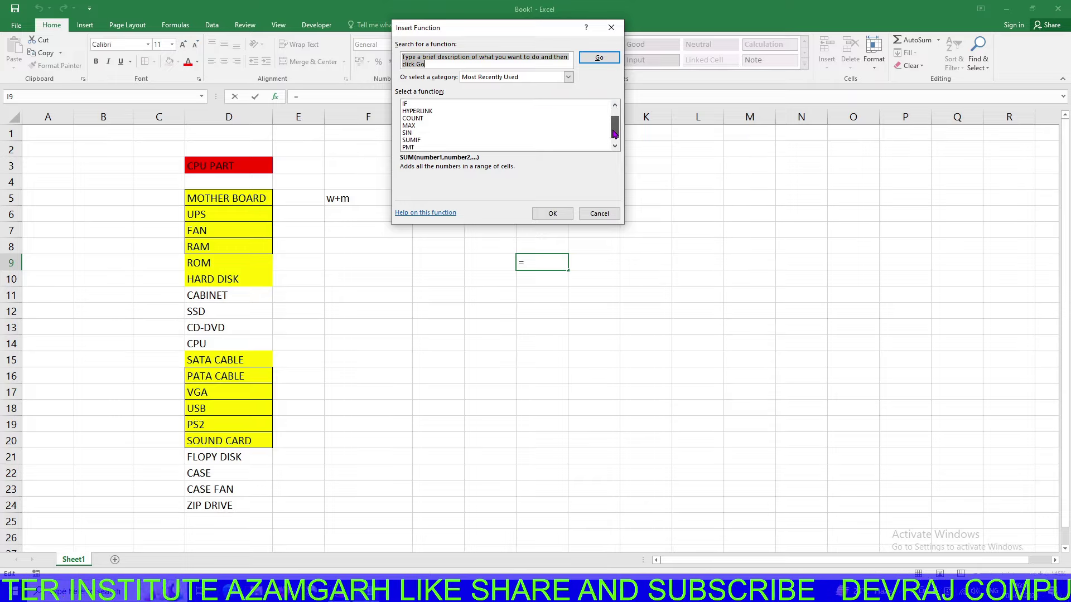
pyautogui.click(613, 214)
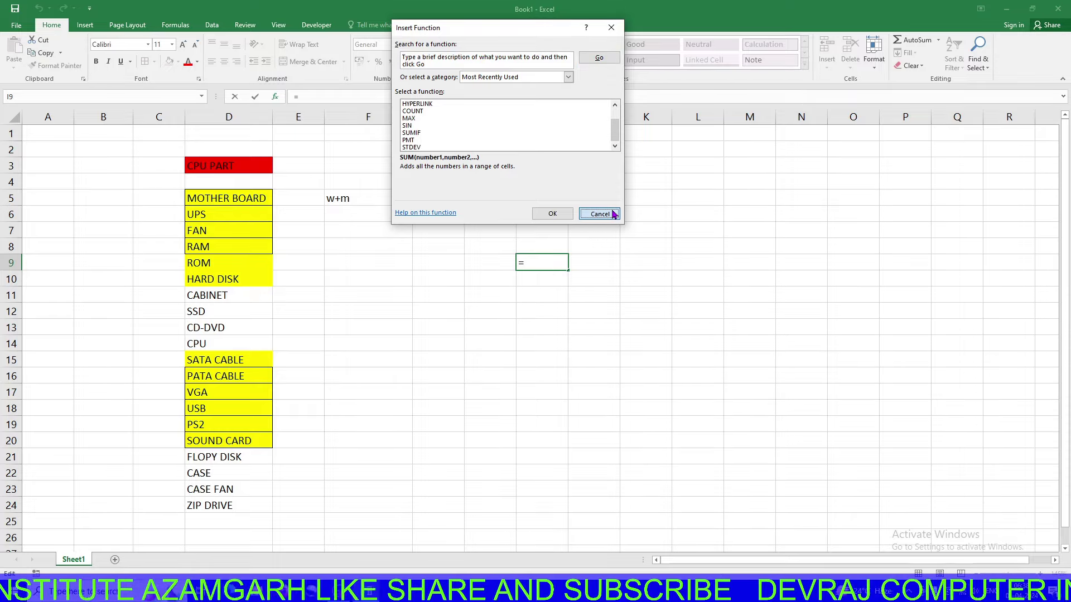
pyautogui.click(613, 214)
pyautogui.click(491, 246)
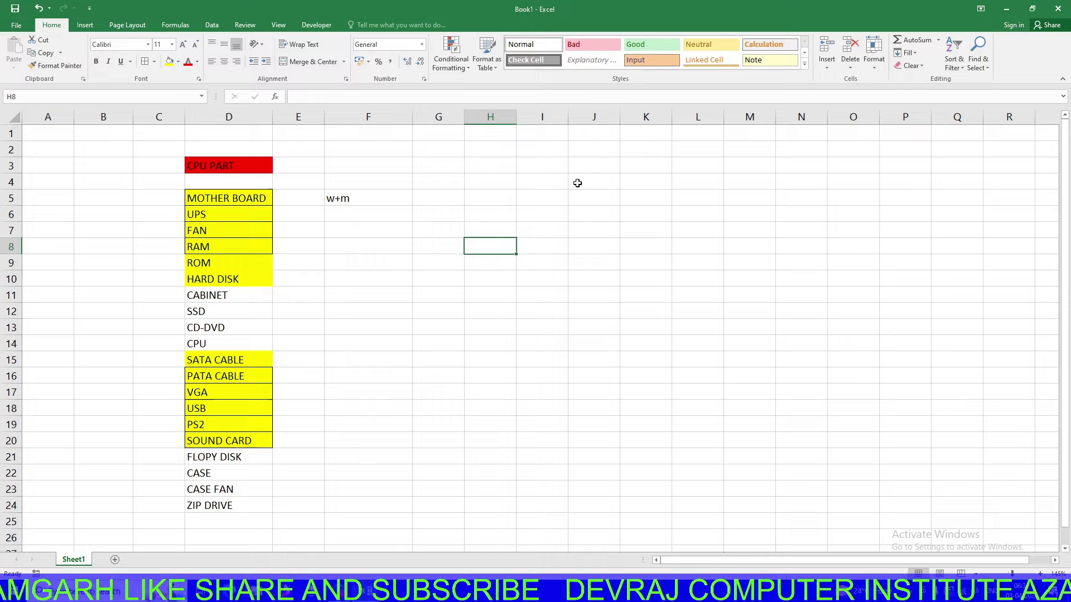
pyautogui.click(552, 167)
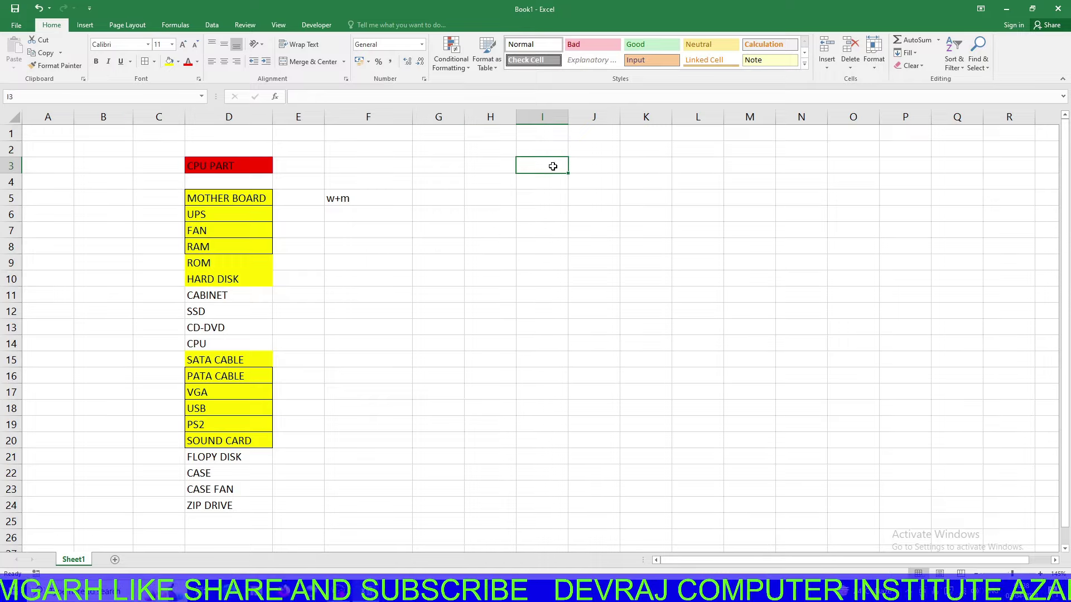
pyautogui.click(423, 252)
pyautogui.click(83, 252)
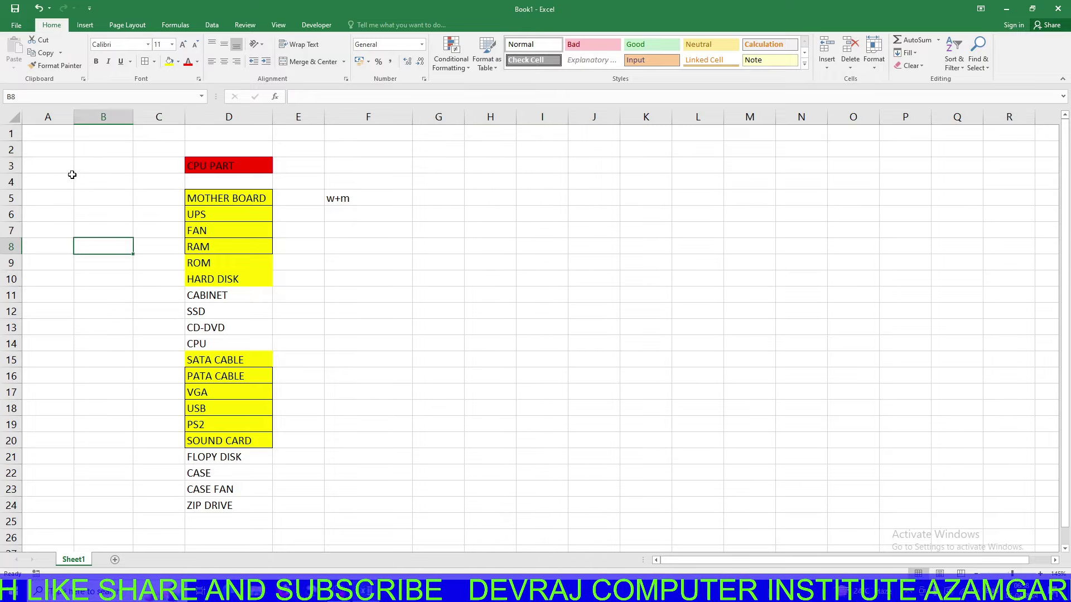
pyautogui.click(135, 184)
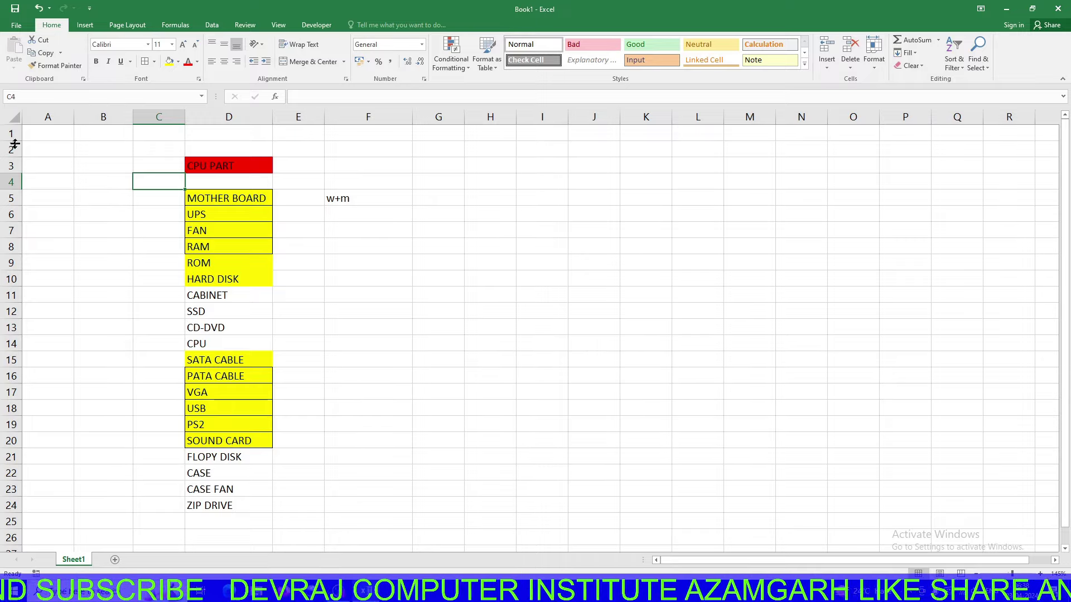
pyautogui.click(218, 395)
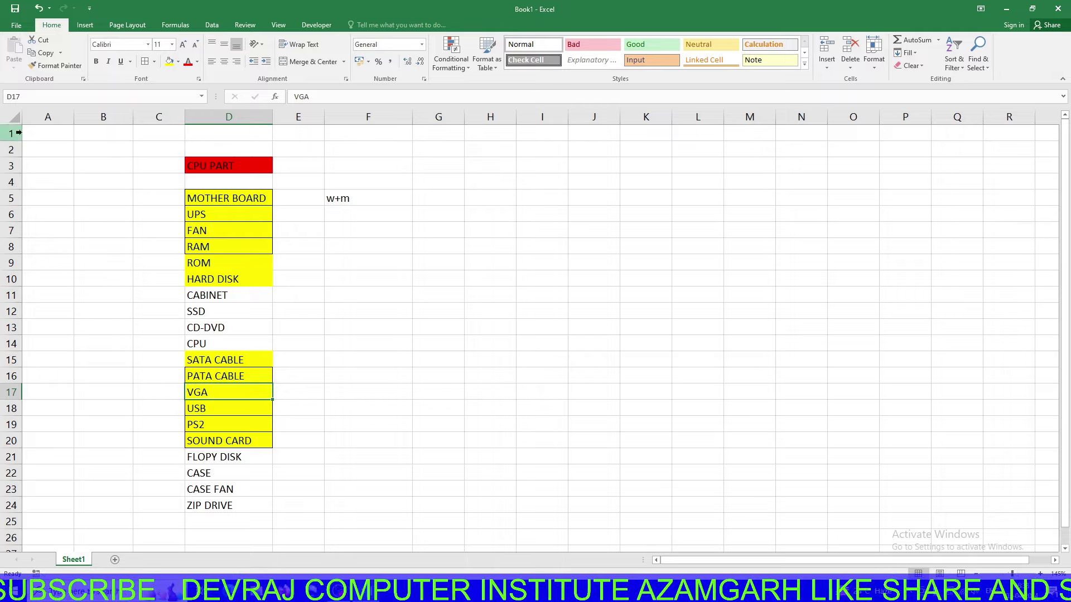
pyautogui.click(41, 135)
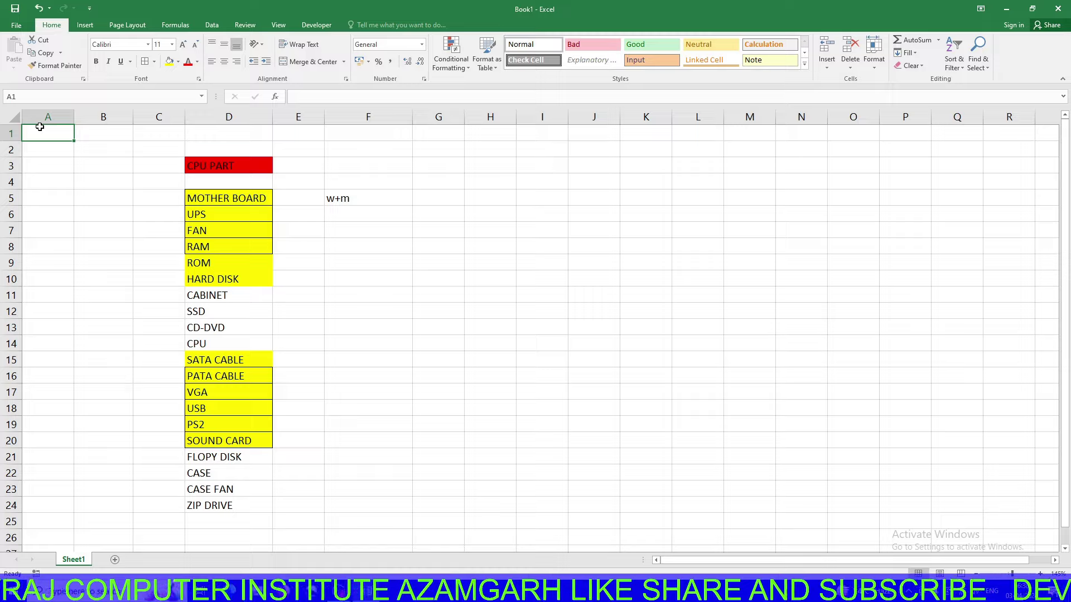
pyautogui.hotkey('ctrl', 'Right')
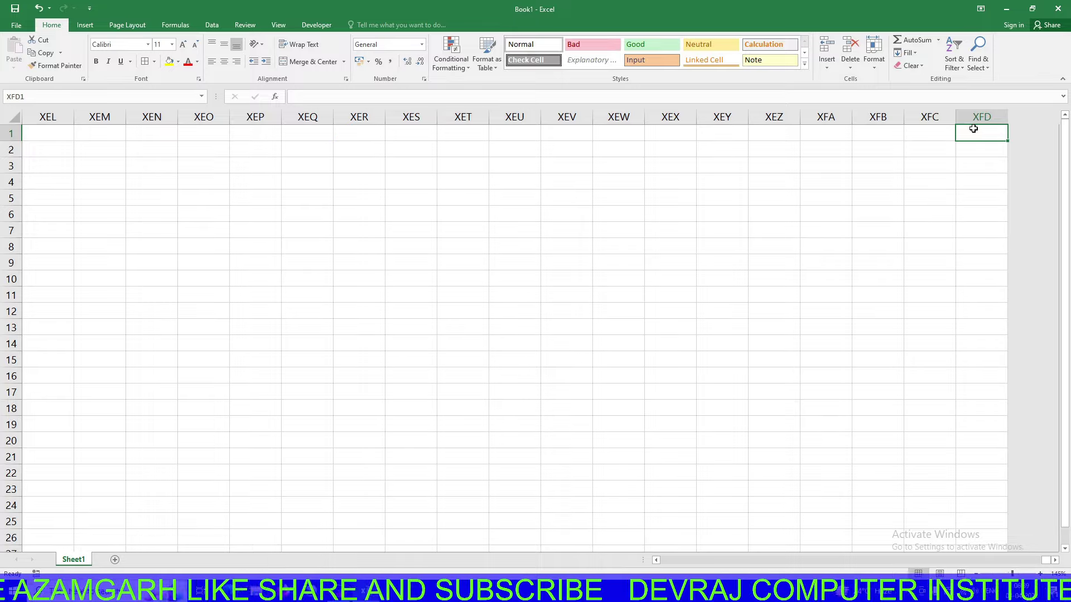
pyautogui.hotkey('ctrl', 'Down')
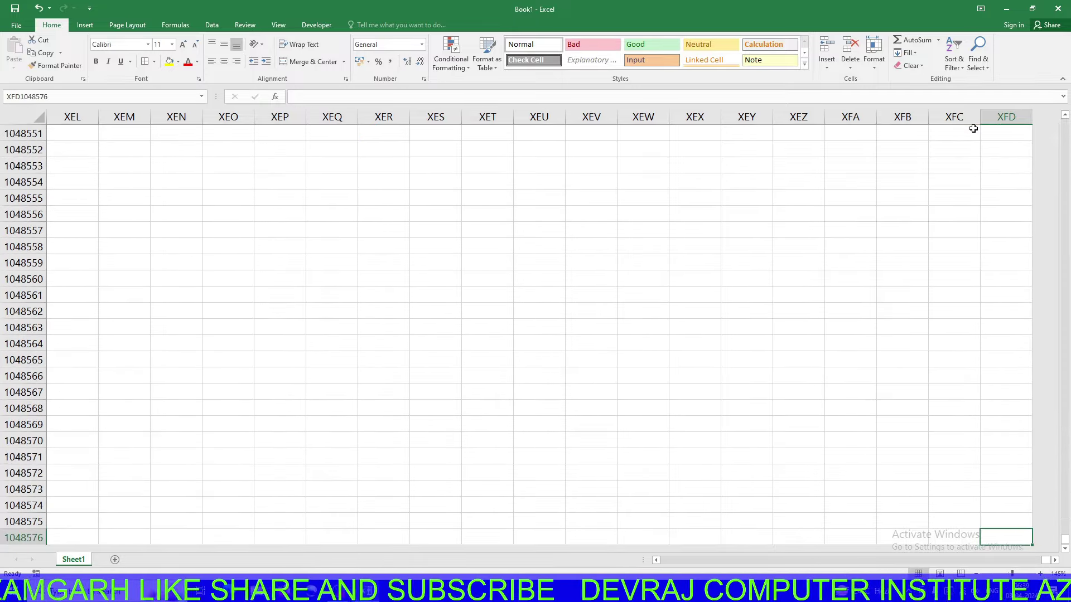
pyautogui.hotkey('ctrl', 'Left')
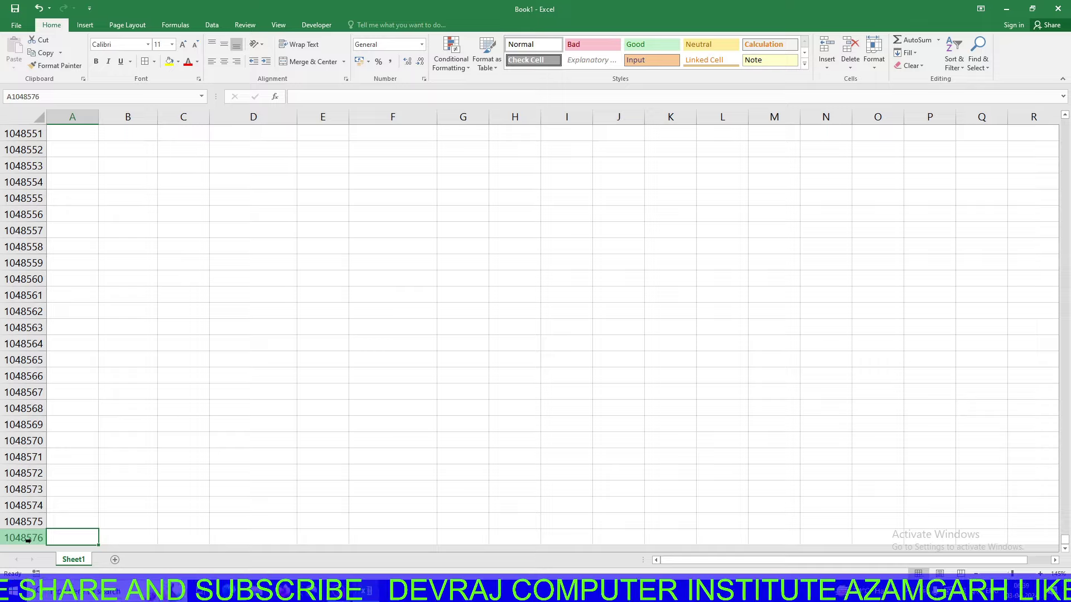
pyautogui.hotkey('ctrl', 'Up')
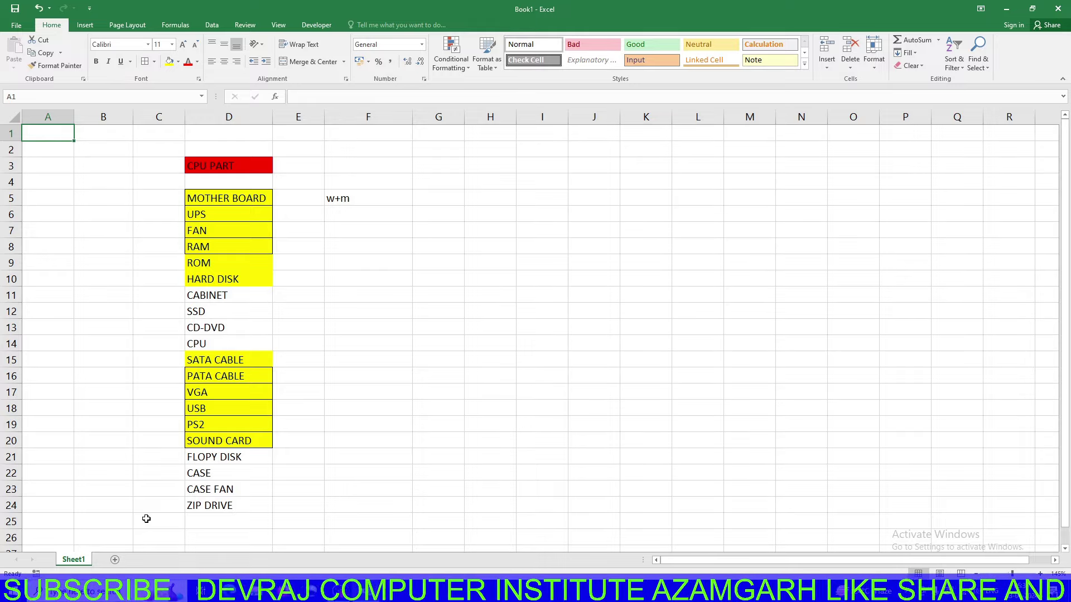
pyautogui.click(617, 389)
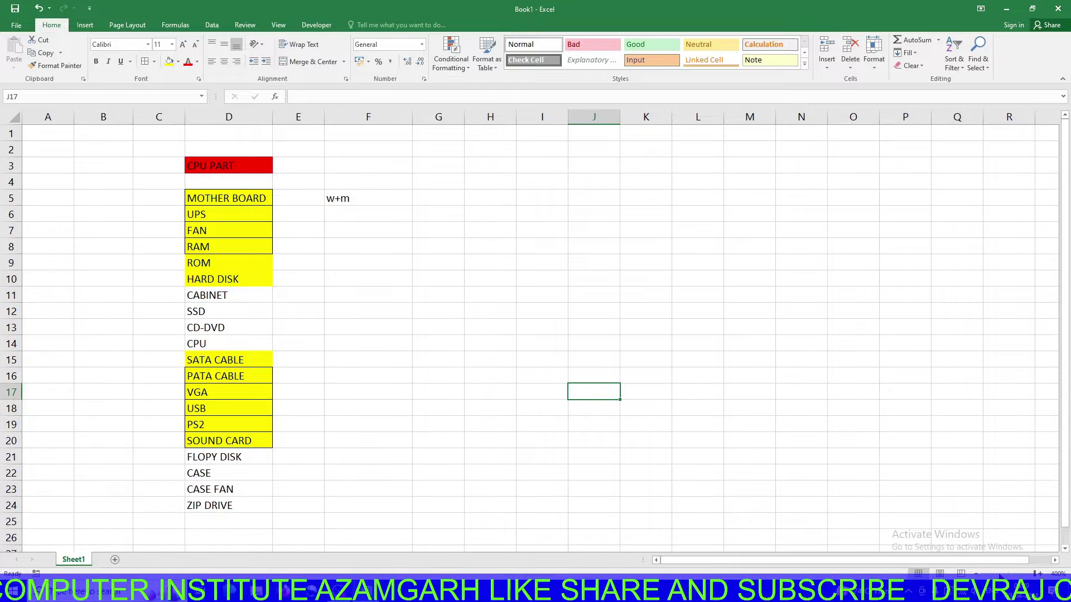
# Zoom out to the minimum, back through about 37% and 55%, then reset to 100% and select M31
pyautogui.keyDown('ctrl'); pyautogui.scroll(-3, 530, 329); pyautogui.keyUp('ctrl')
pyautogui.keyDown('ctrl'); pyautogui.scroll(-2, 530, 329); pyautogui.keyUp('ctrl')
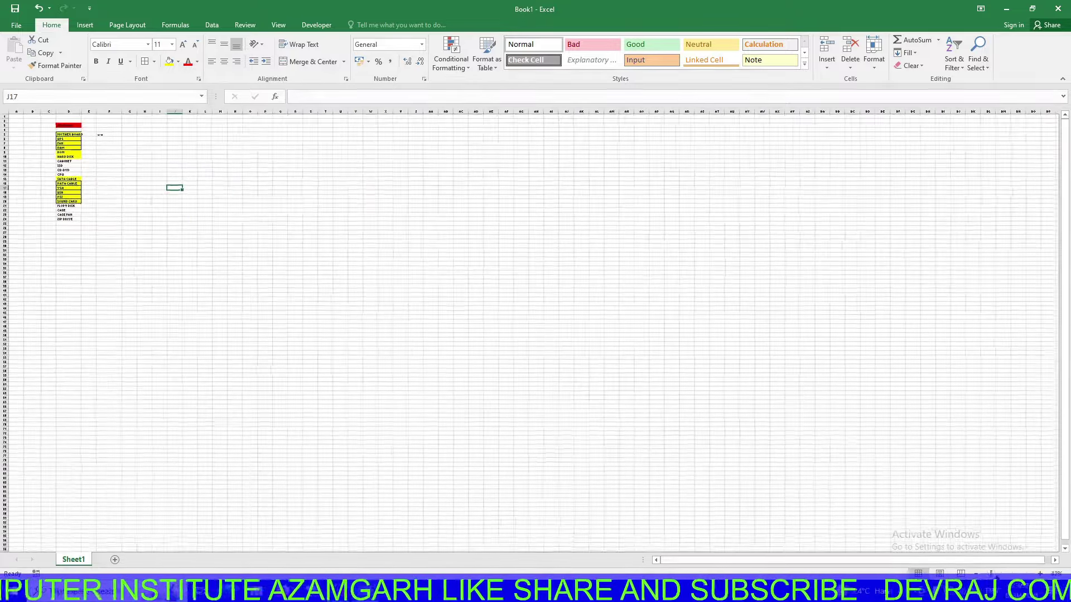
pyautogui.keyDown('ctrl'); pyautogui.scroll(1, 530, 329); pyautogui.keyUp('ctrl')
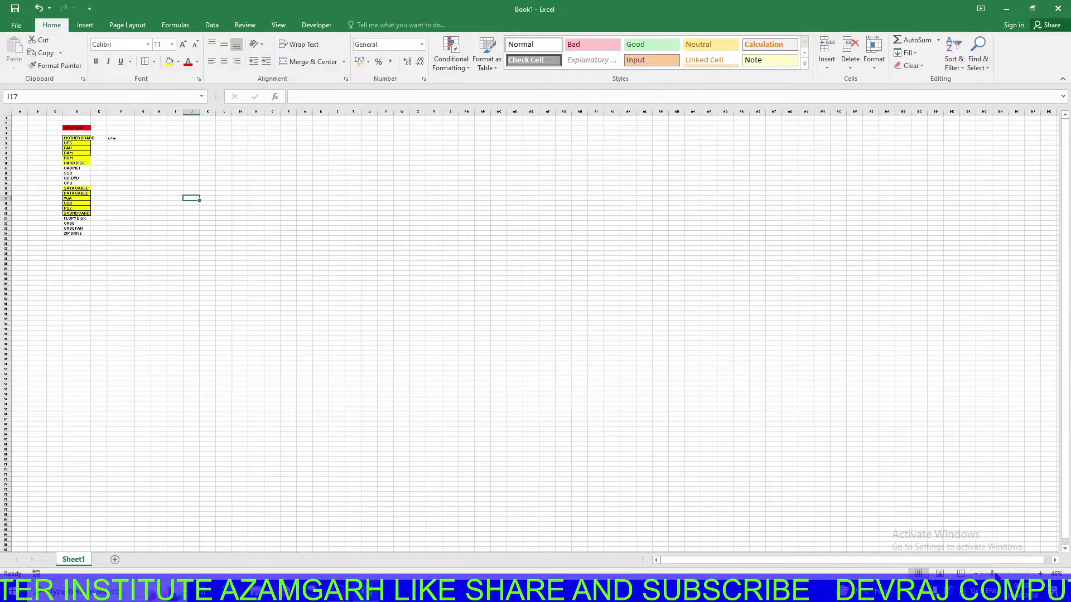
pyautogui.keyDown('ctrl'); pyautogui.scroll(1, 530, 329); pyautogui.keyUp('ctrl')
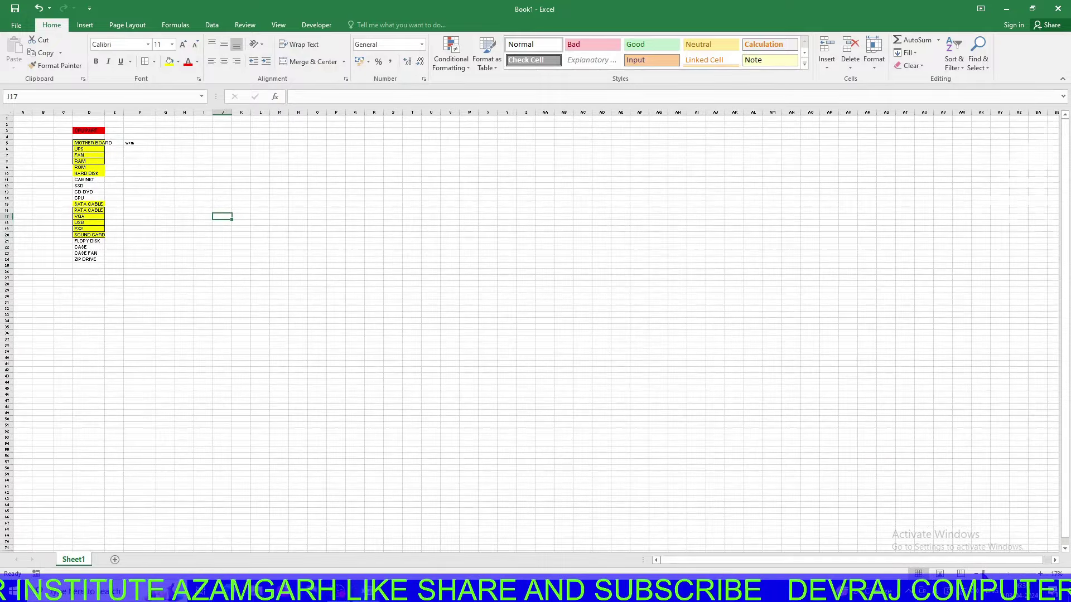
pyautogui.moveTo(983, 574); pyautogui.dragTo(976, 574)
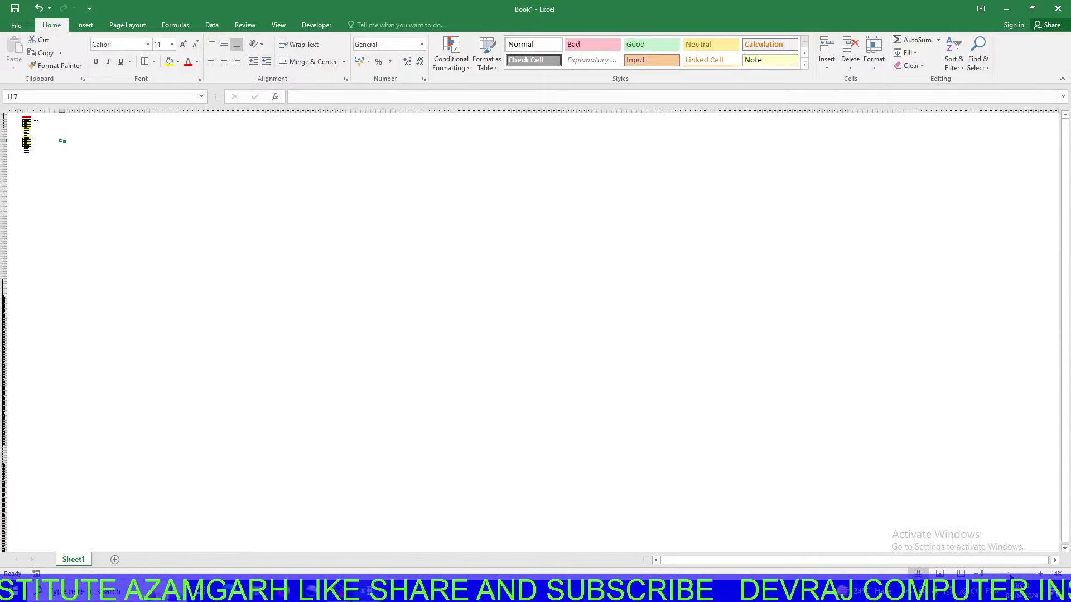
pyautogui.moveTo(981, 575); pyautogui.dragTo(981, 575)
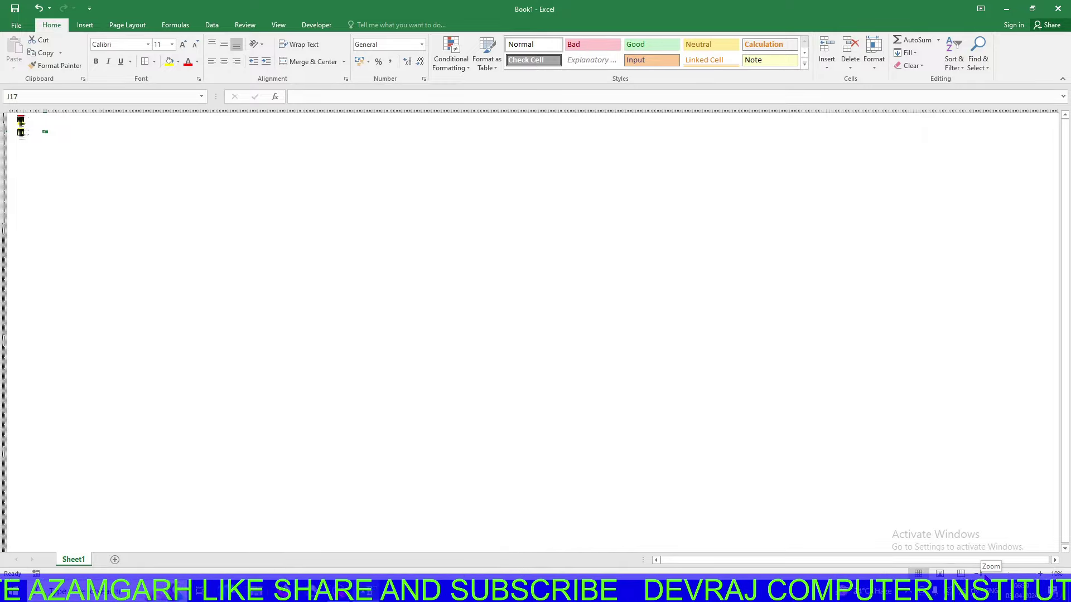
pyautogui.moveTo(981, 575); pyautogui.dragTo(989, 575)
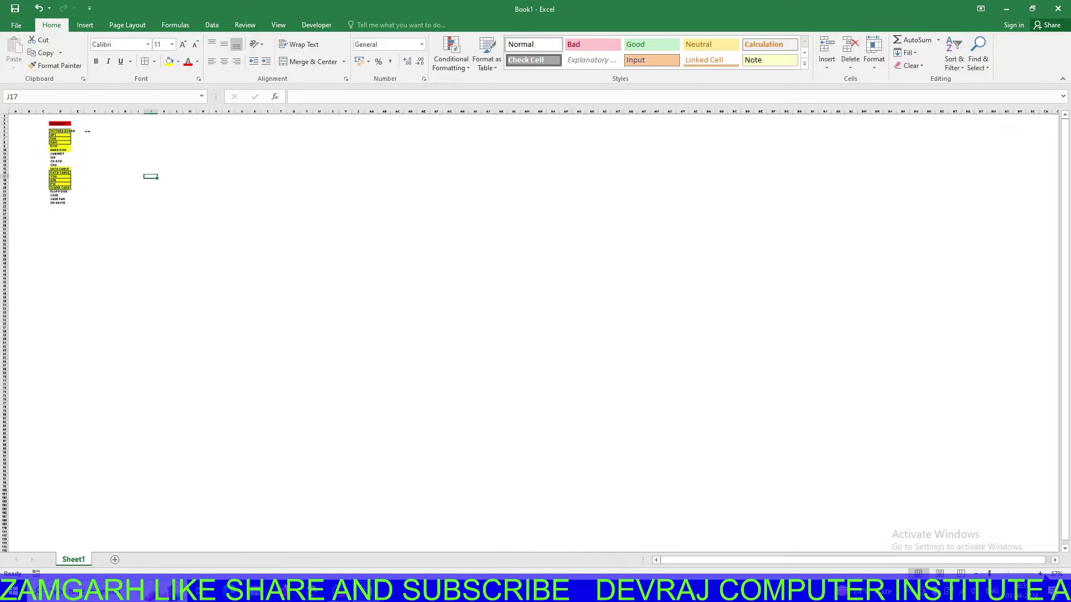
pyautogui.moveTo(989, 574); pyautogui.dragTo(1057, 574)
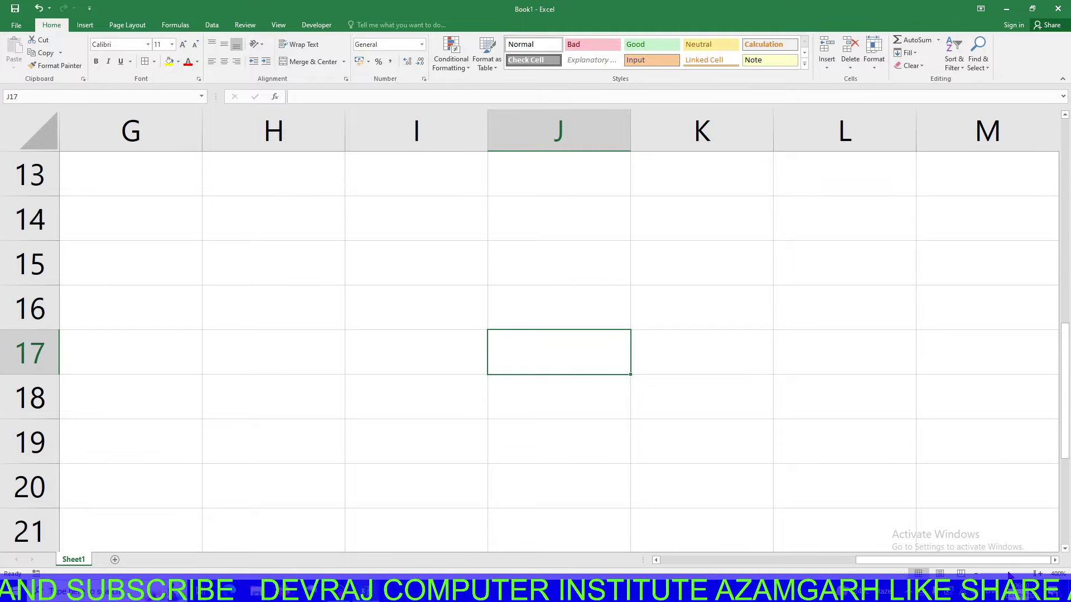
pyautogui.moveTo(1008, 574); pyautogui.dragTo(1007, 574)
pyautogui.click(515, 458)
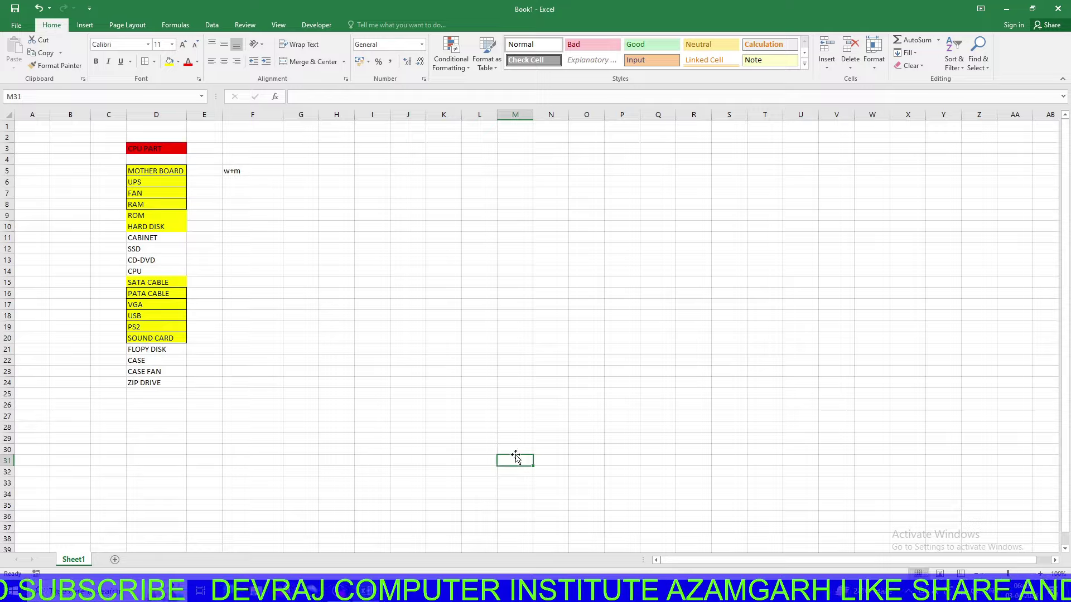
pyautogui.keyDown('ctrl'); pyautogui.scroll(2, 504, 442); pyautogui.keyUp('ctrl')
pyautogui.keyDown('ctrl'); pyautogui.scroll(2, 478, 401); pyautogui.keyUp('ctrl')
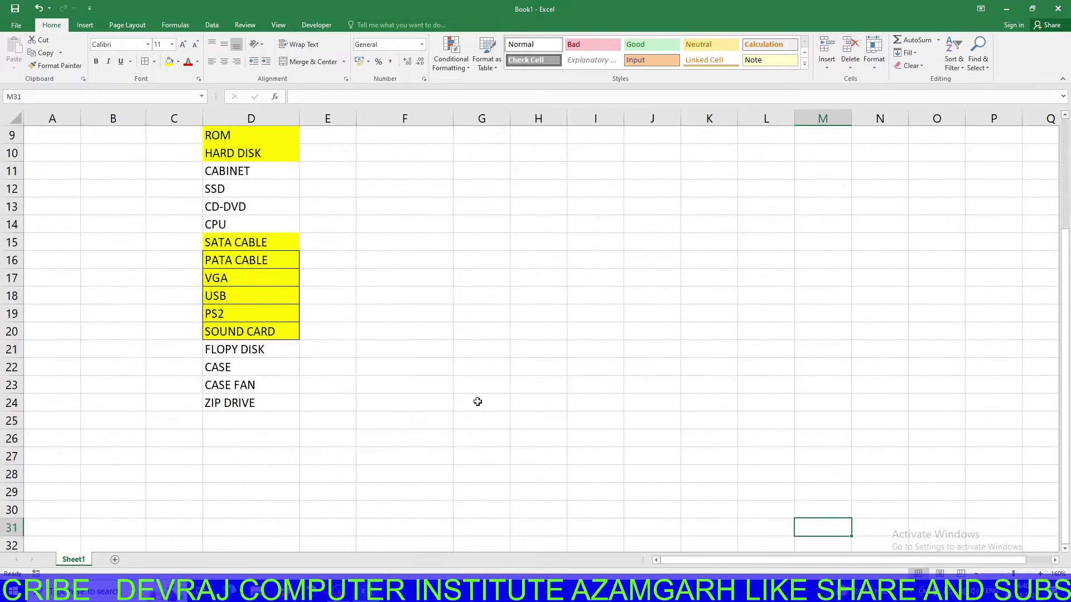
pyautogui.click(519, 335)
pyautogui.write('100')
pyautogui.press('BackSpace')
pyautogui.press('Return')
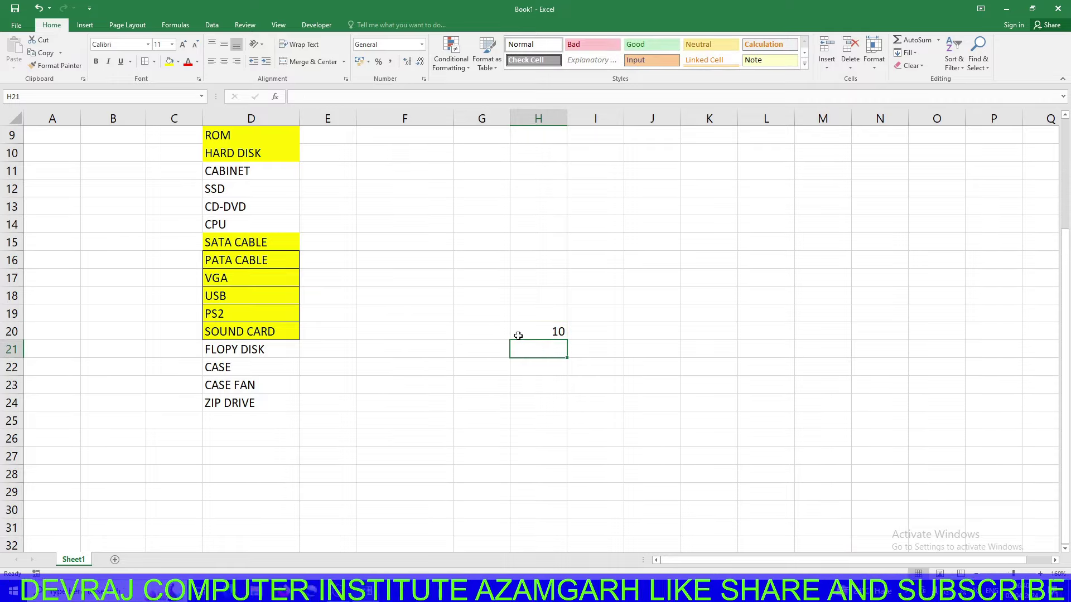
pyautogui.write('400')
pyautogui.press('Return')
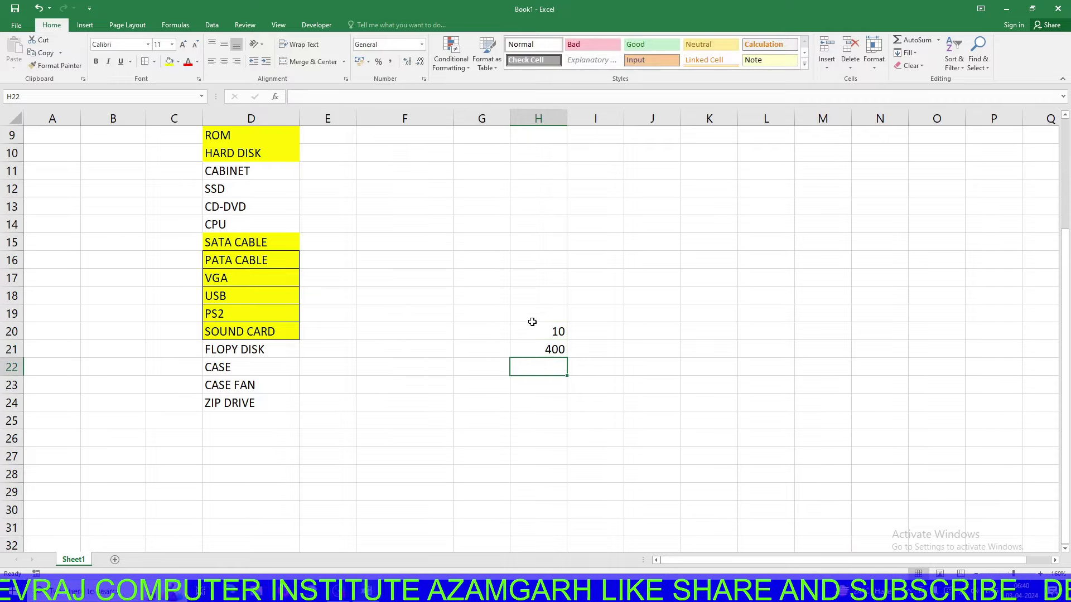
pyautogui.moveTo(531, 331); pyautogui.dragTo(533, 347)
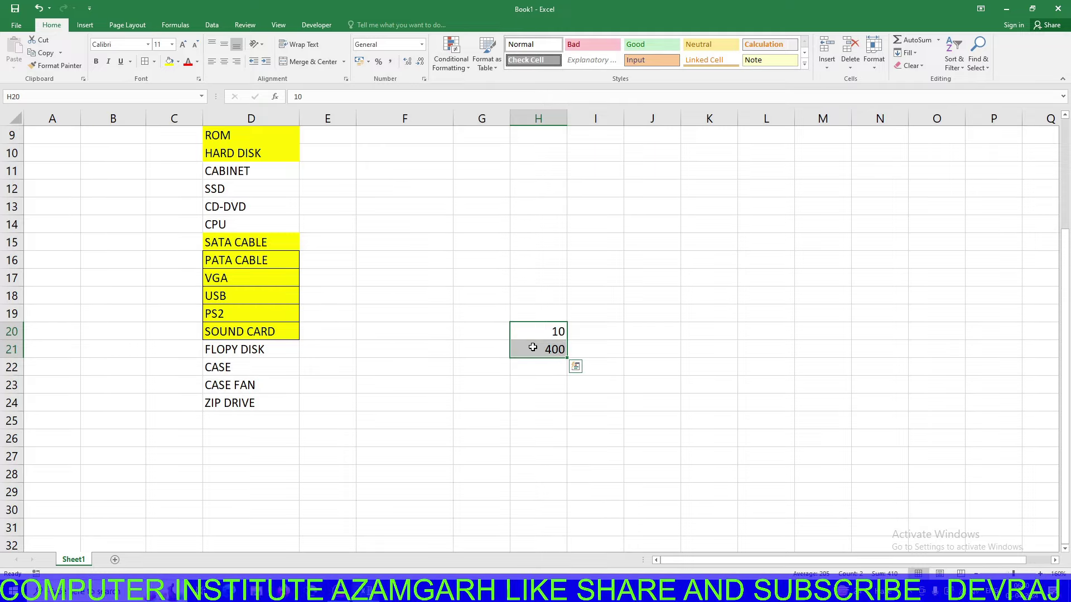
pyautogui.click(575, 277)
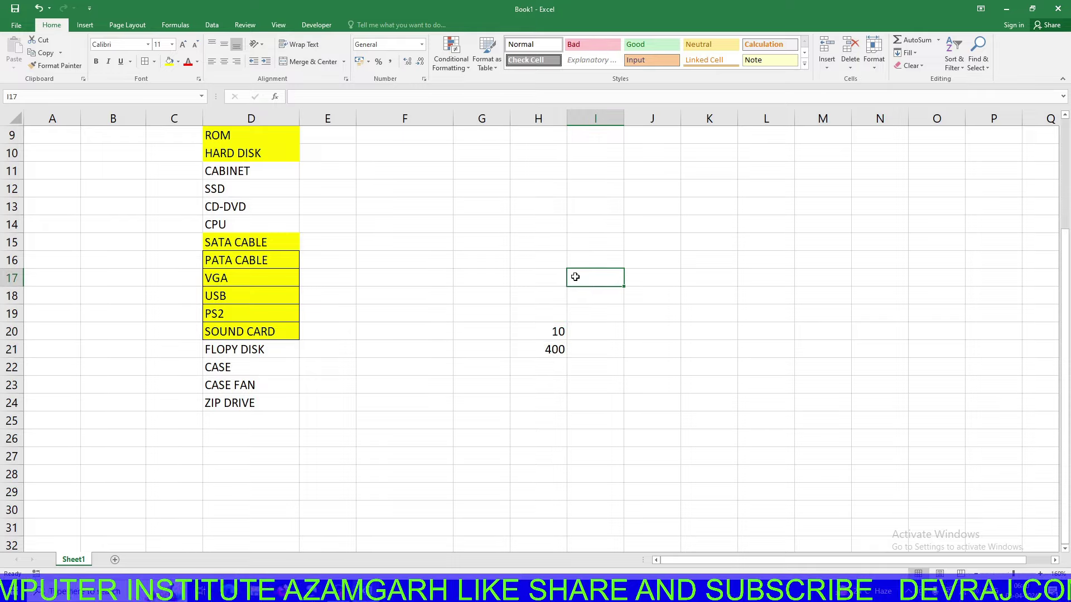
# Select D13:D21, restore the Excel window down and move it toward the desktop's top-left
pyautogui.moveTo(248, 208); pyautogui.dragTo(251, 349)
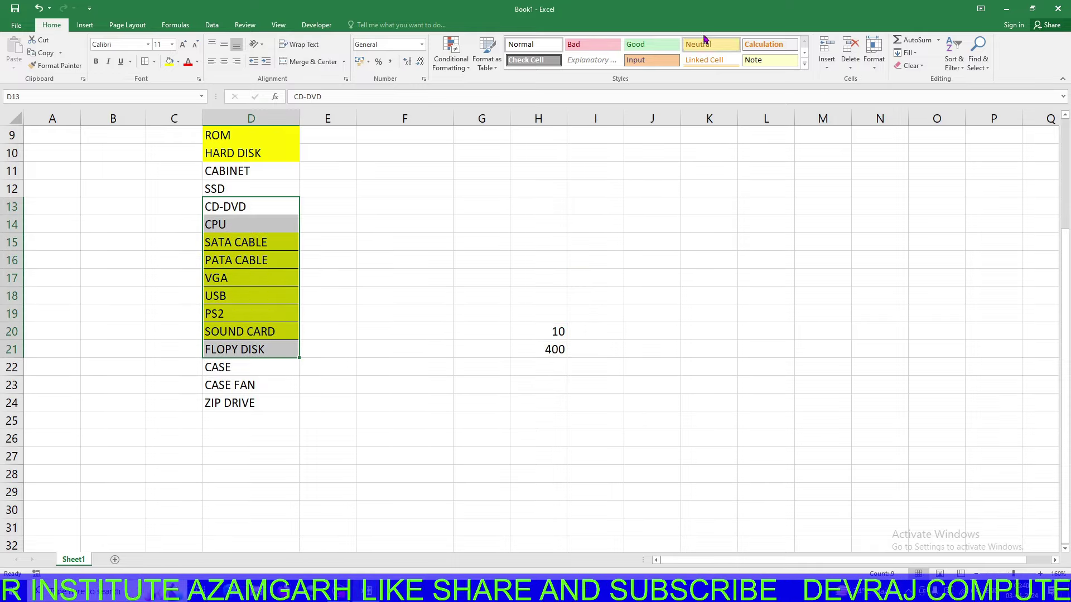
pyautogui.press('super+Down')
pyautogui.moveTo(767, 58); pyautogui.dragTo(645, 3)
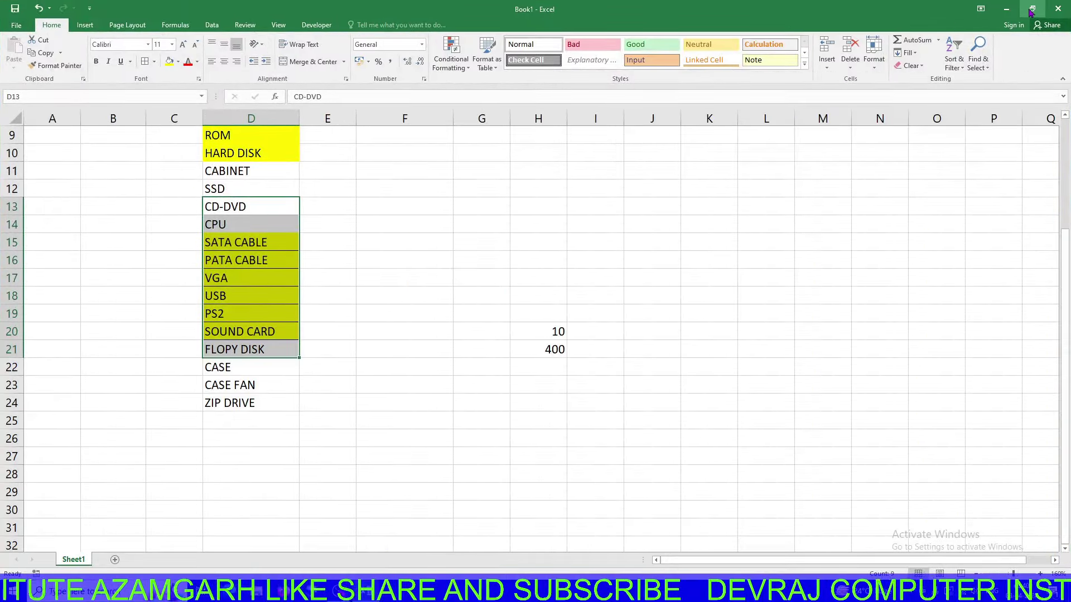
pyautogui.click(1032, 8)
pyautogui.moveTo(686, 58); pyautogui.dragTo(511, 21)
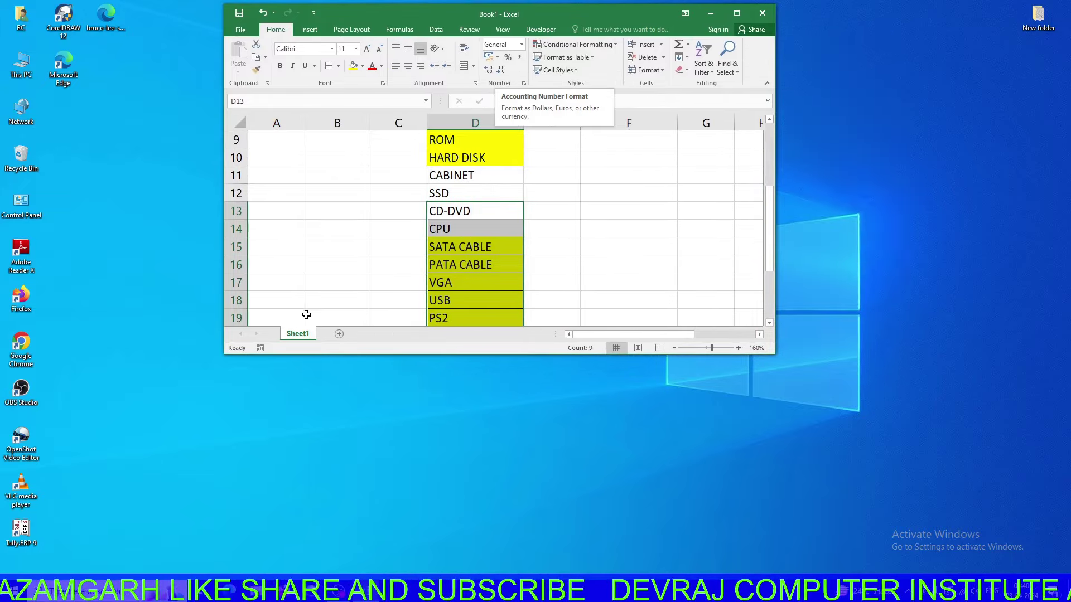
pyautogui.click(398, 249)
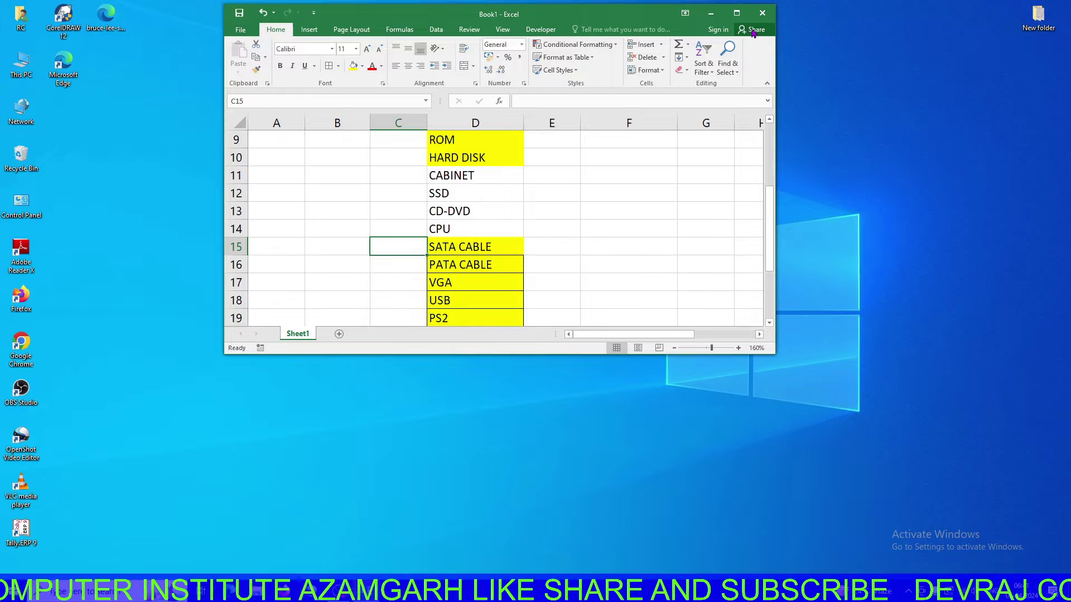
# Maximize the Excel window so it fills the screen
pyautogui.click(736, 13)
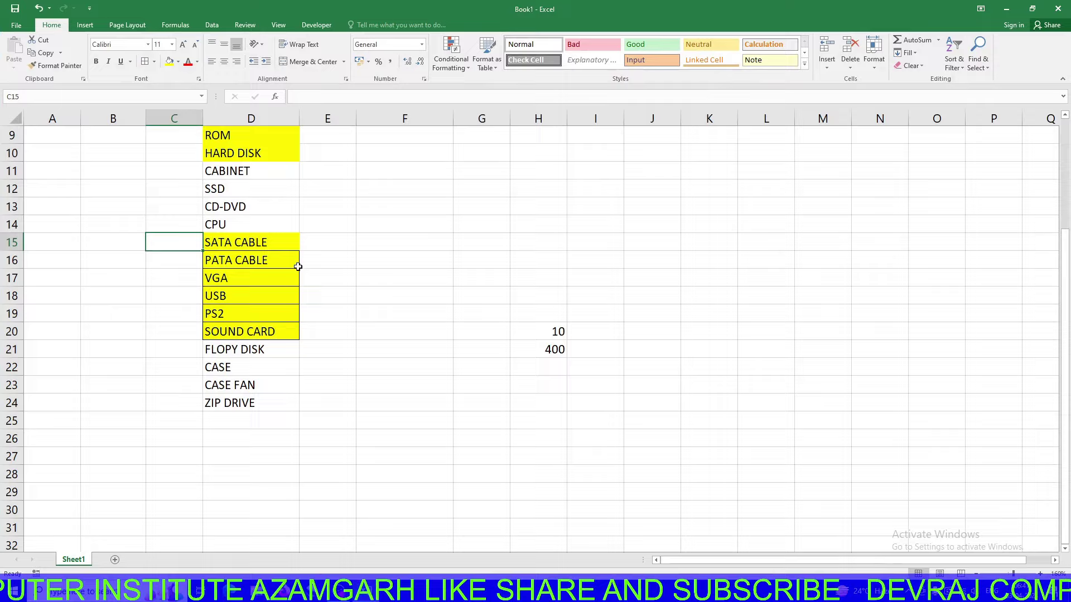
# Clear w+m from F5 and the 10 and 400 values from H20:H21
pyautogui.scroll(1, 354, 287)
pyautogui.scroll(2, 379, 231)
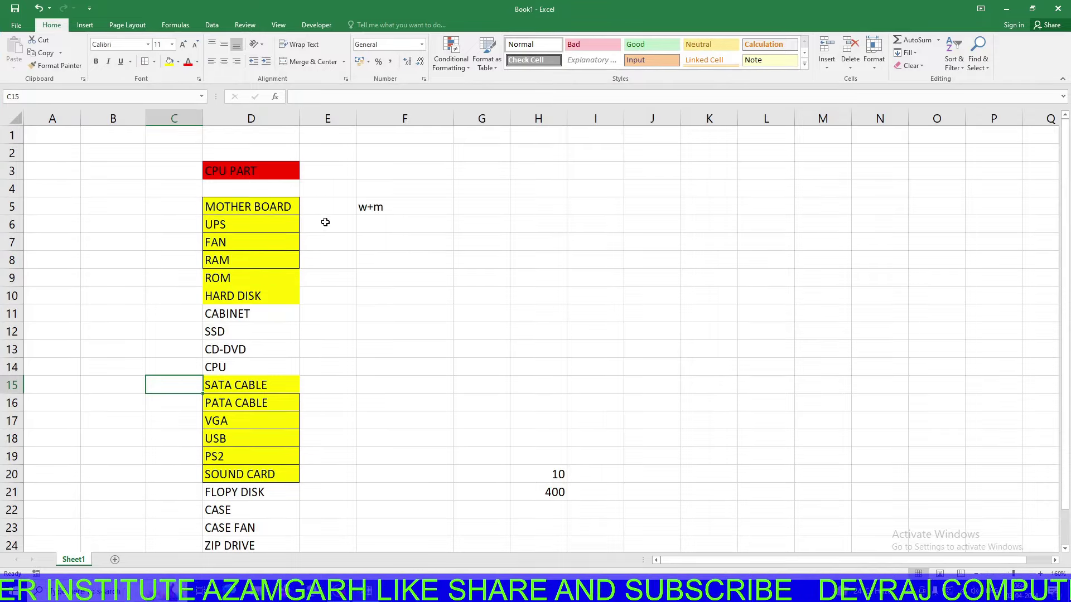
pyautogui.click(377, 211)
pyautogui.press('Delete')
pyautogui.moveTo(538, 473); pyautogui.dragTo(538, 492)
pyautogui.press('Delete')
# Enter the starting numbers 1, 2 and 3 in G4:G6
pyautogui.click(472, 181)
pyautogui.write('1')
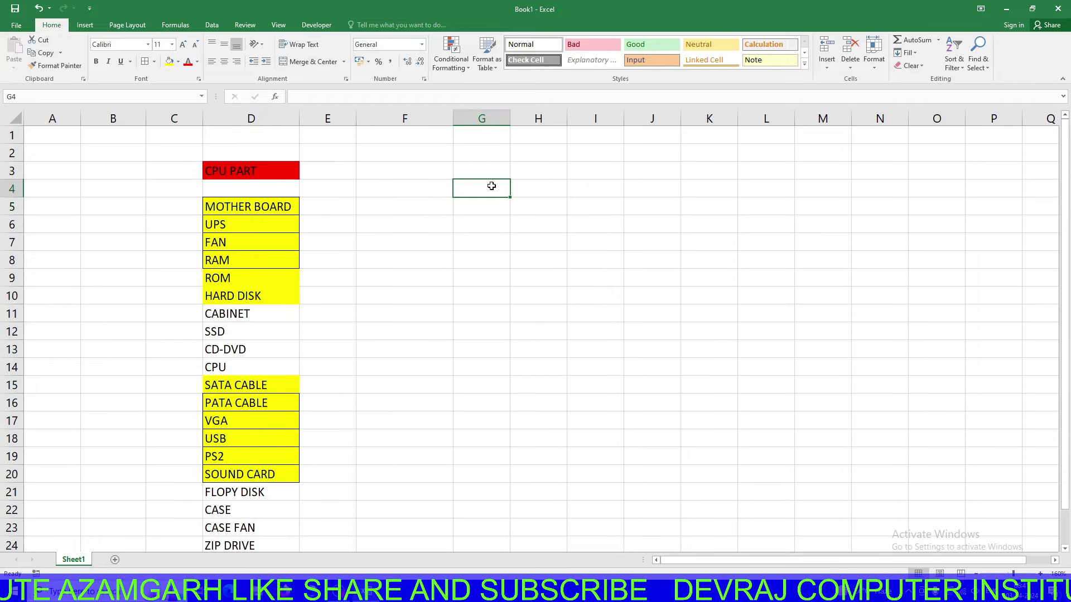
pyautogui.press('Return')
pyautogui.write('2')
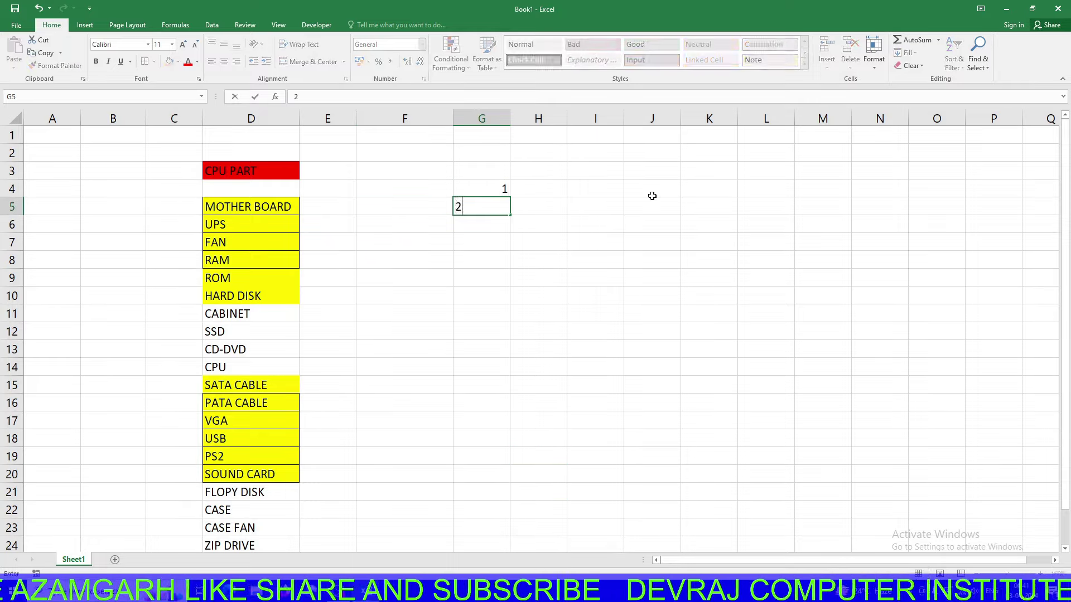
pyautogui.press('Return')
pyautogui.write('3')
pyautogui.press('Return')
# Autofill the series down to row 20, trim it back to 6 in G9, then delete it
pyautogui.moveTo(483, 186); pyautogui.dragTo(488, 223)
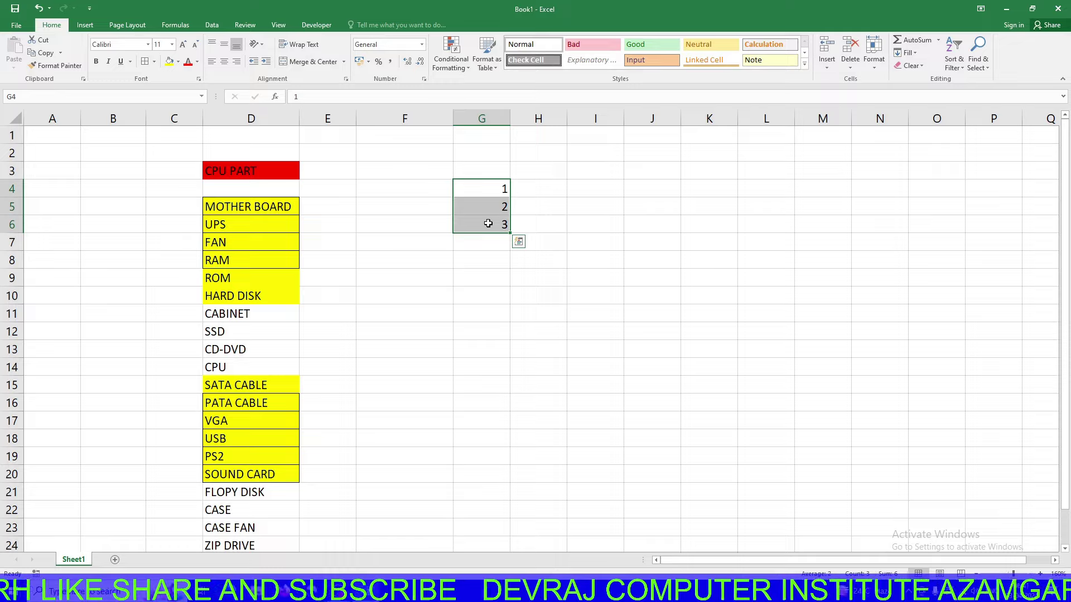
pyautogui.click(494, 185)
pyautogui.moveTo(494, 184); pyautogui.dragTo(520, 483)
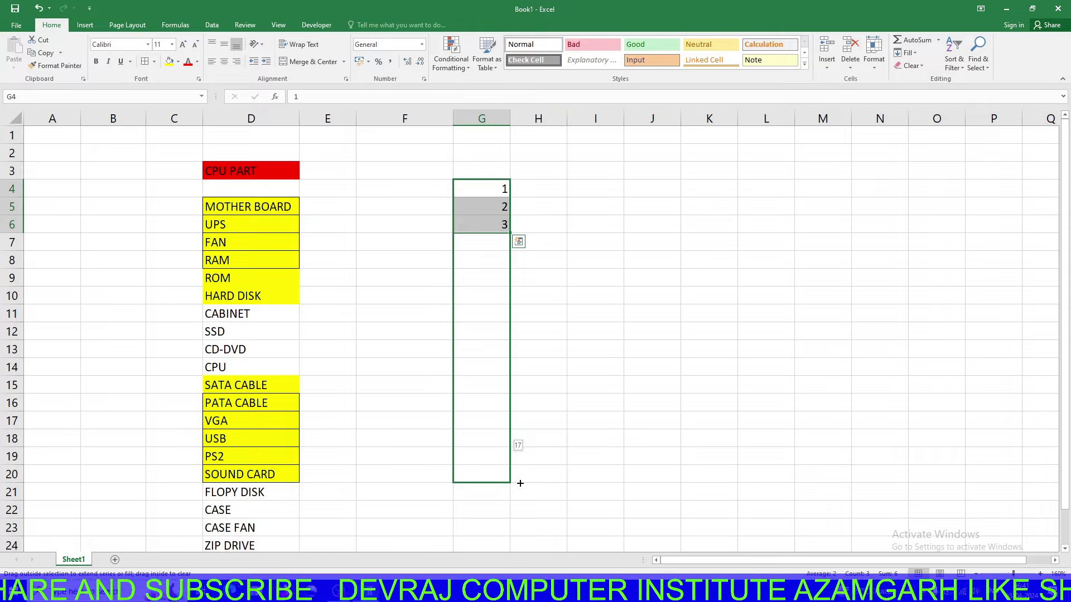
pyautogui.moveTo(520, 483); pyautogui.dragTo(520, 483)
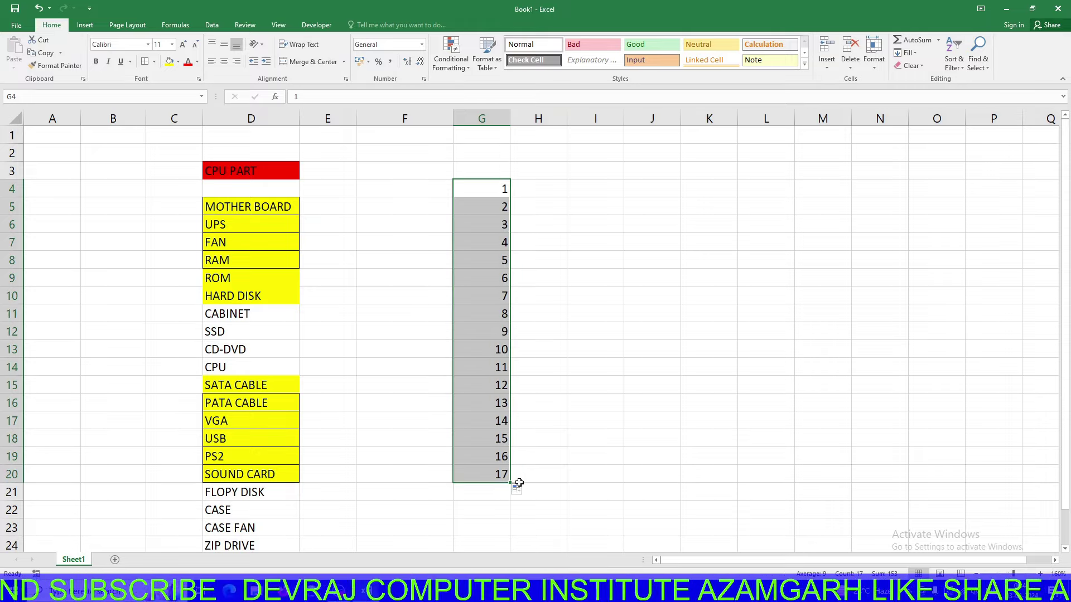
pyautogui.click(519, 491)
pyautogui.click(520, 492)
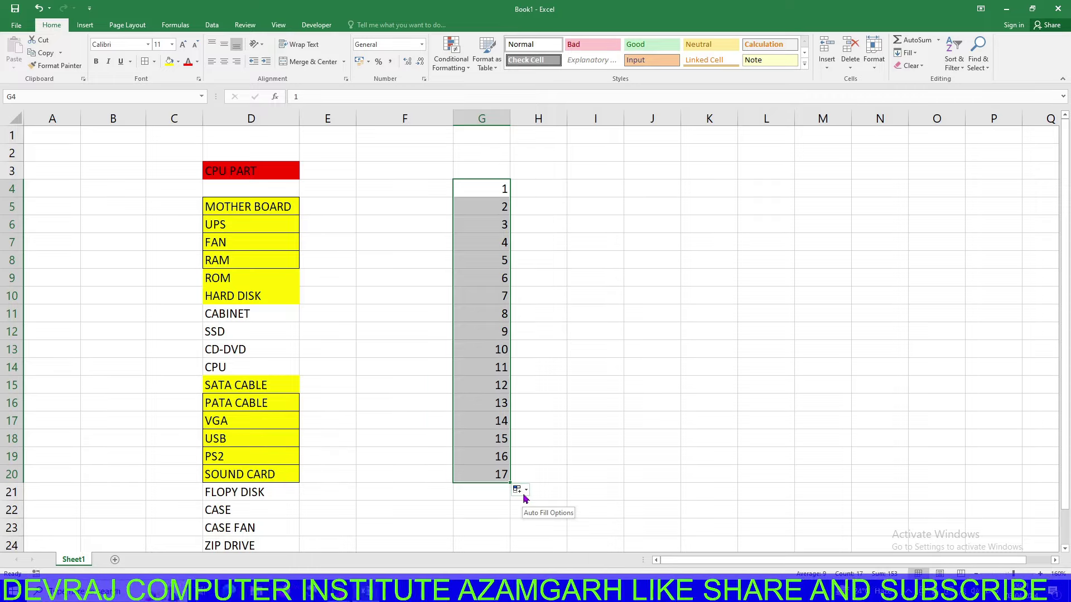
pyautogui.moveTo(510, 483); pyautogui.dragTo(525, 280)
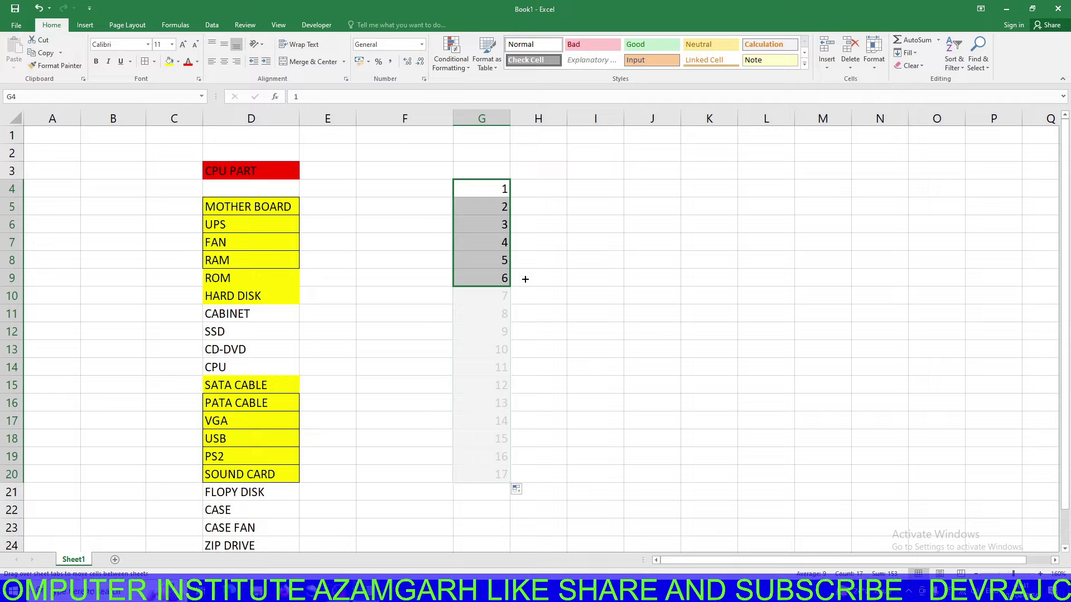
pyautogui.moveTo(525, 279); pyautogui.dragTo(524, 278)
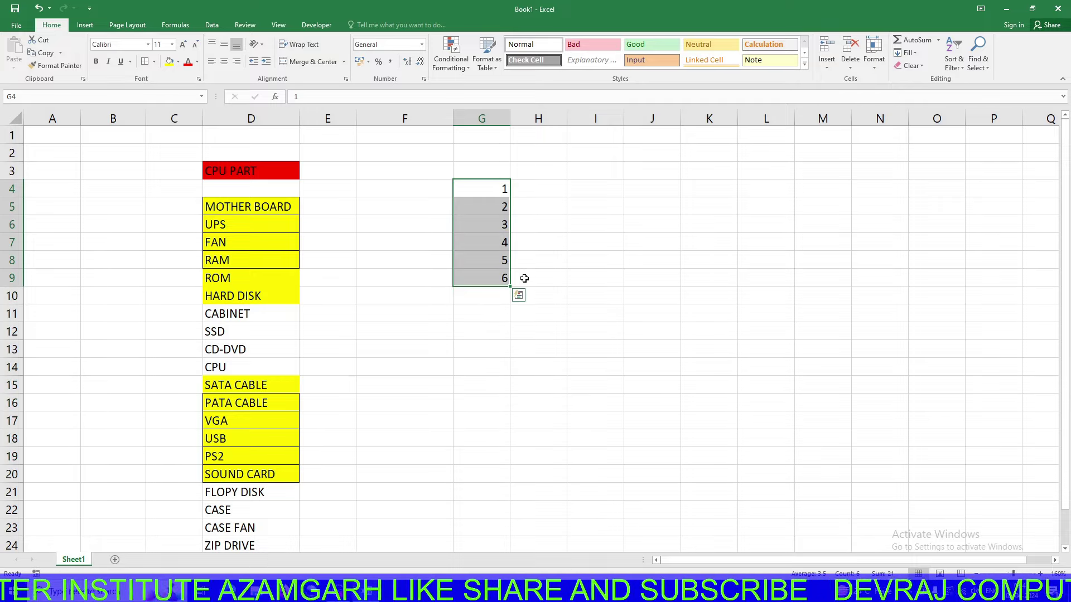
pyautogui.press('Delete')
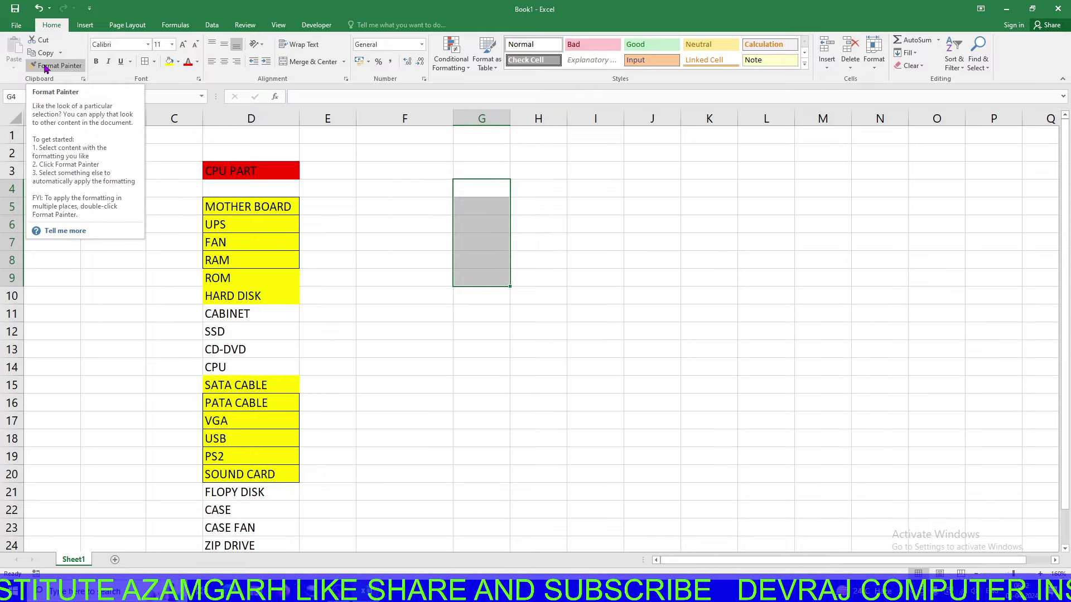
pyautogui.click(333, 361)
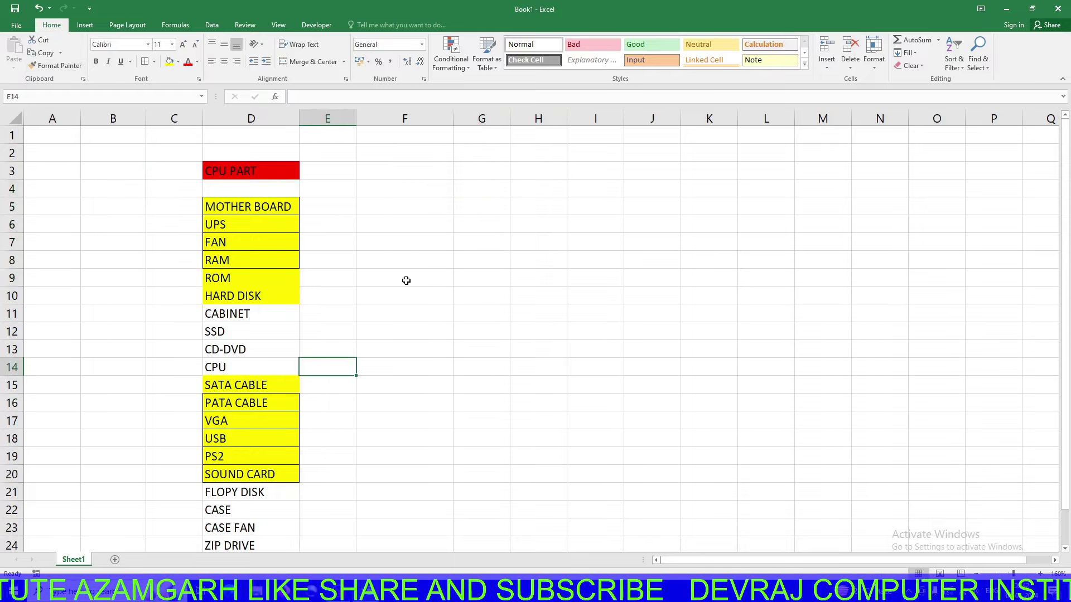
# Type a name in I4 and format it bold red text on a yellow fill
pyautogui.click(610, 188)
pyautogui.write('devraj')
pyautogui.press('Return')
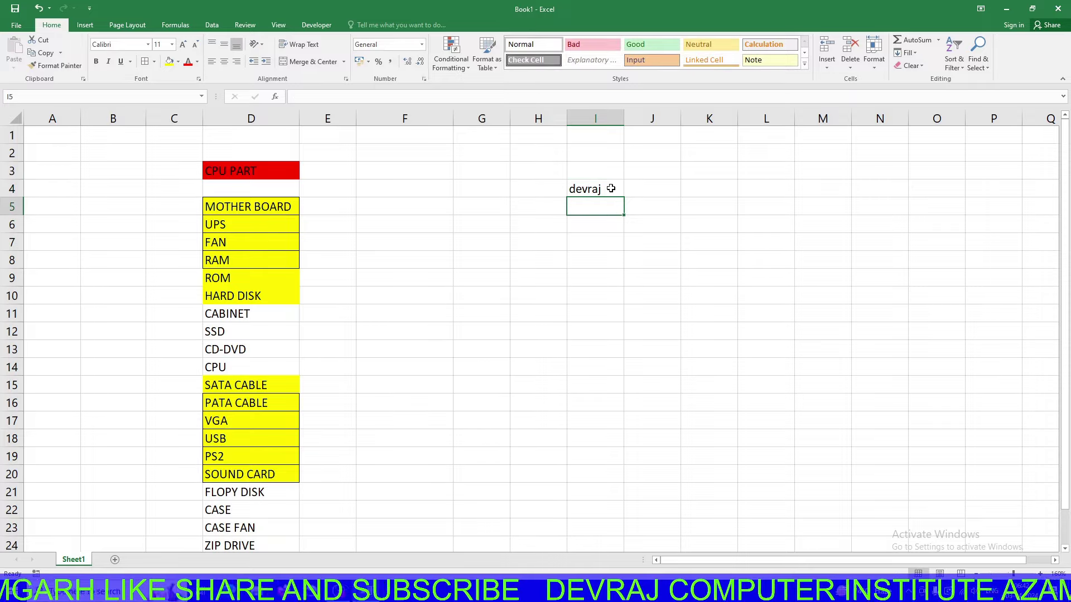
pyautogui.click(611, 188)
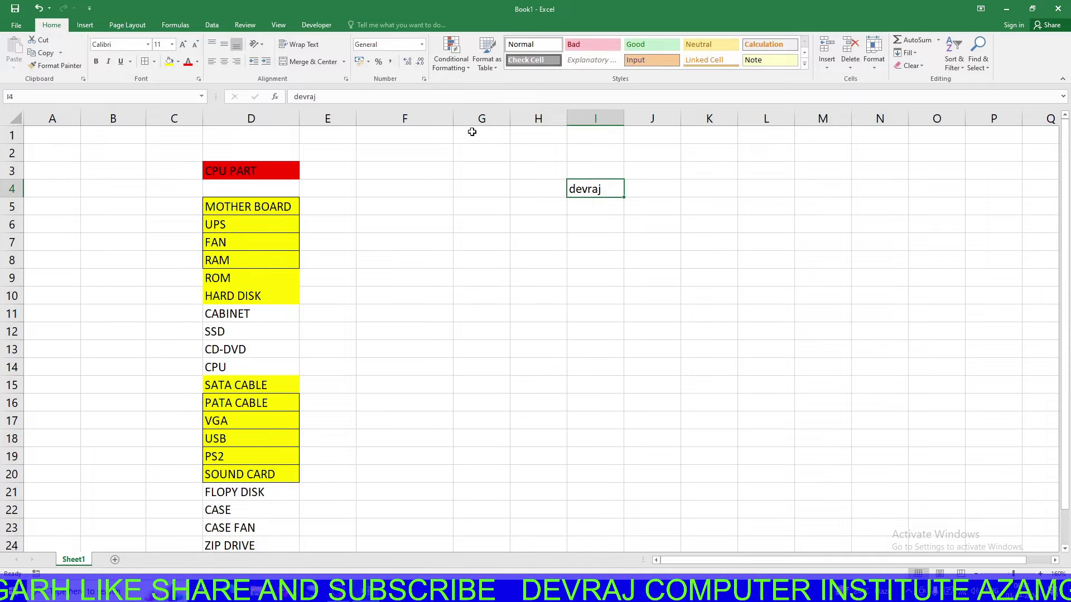
pyautogui.click(178, 61)
pyautogui.click(168, 61)
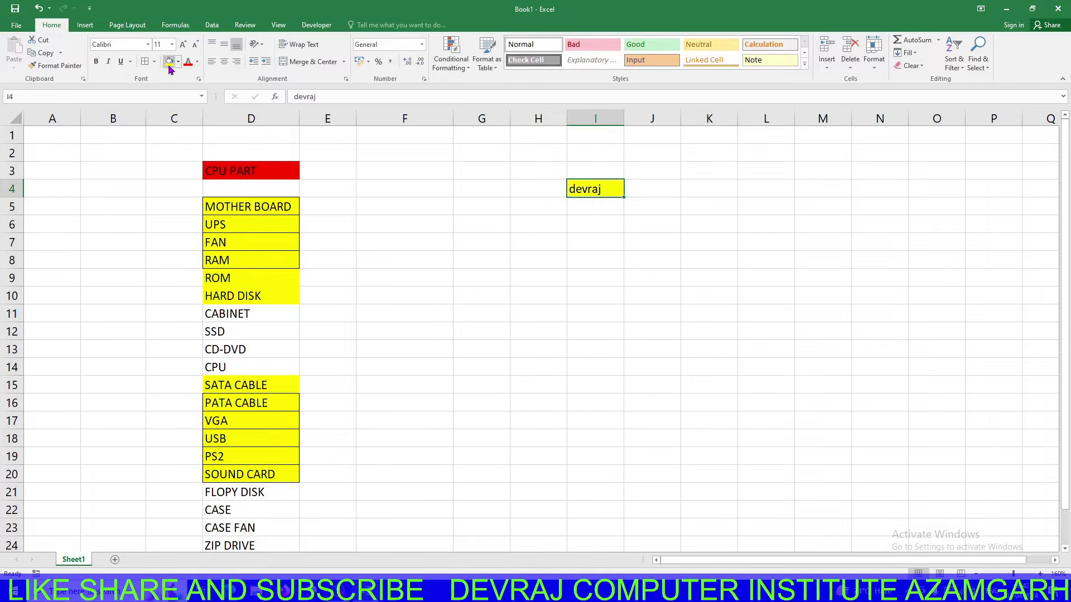
pyautogui.click(188, 61)
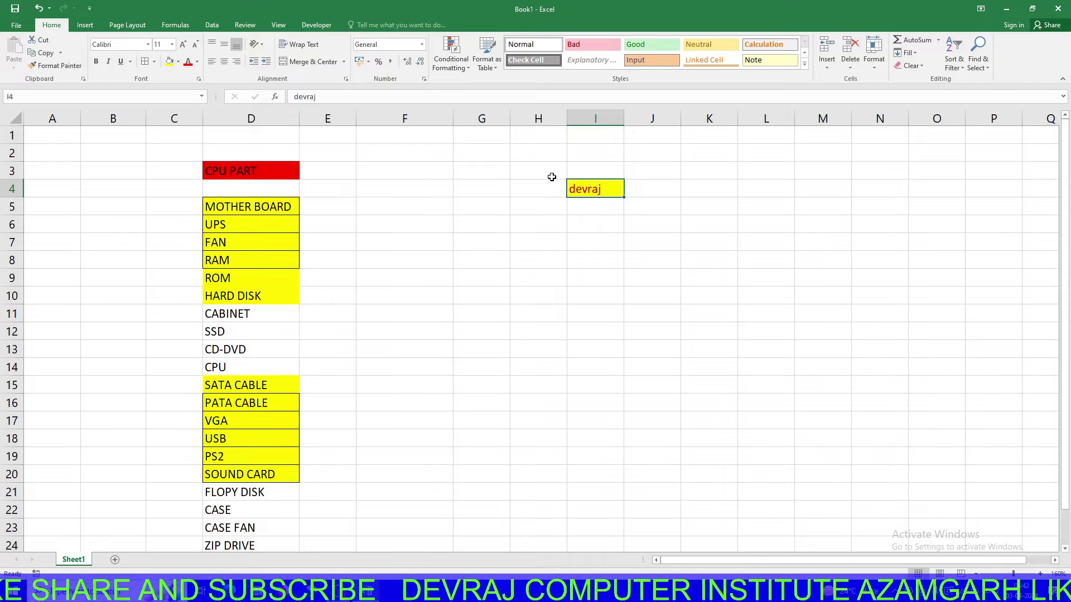
pyautogui.click(96, 61)
# Start typing a second name in cell L7, correcting a mistyped character
pyautogui.click(790, 247)
pyautogui.write('ab')
pyautogui.press('BackSpace')
pyautogui.press('BackSpace')
# Finish the second name in L7 and copy I4's bold red-on-yellow formatting onto it with Format Painter
pyautogui.write('ashish')
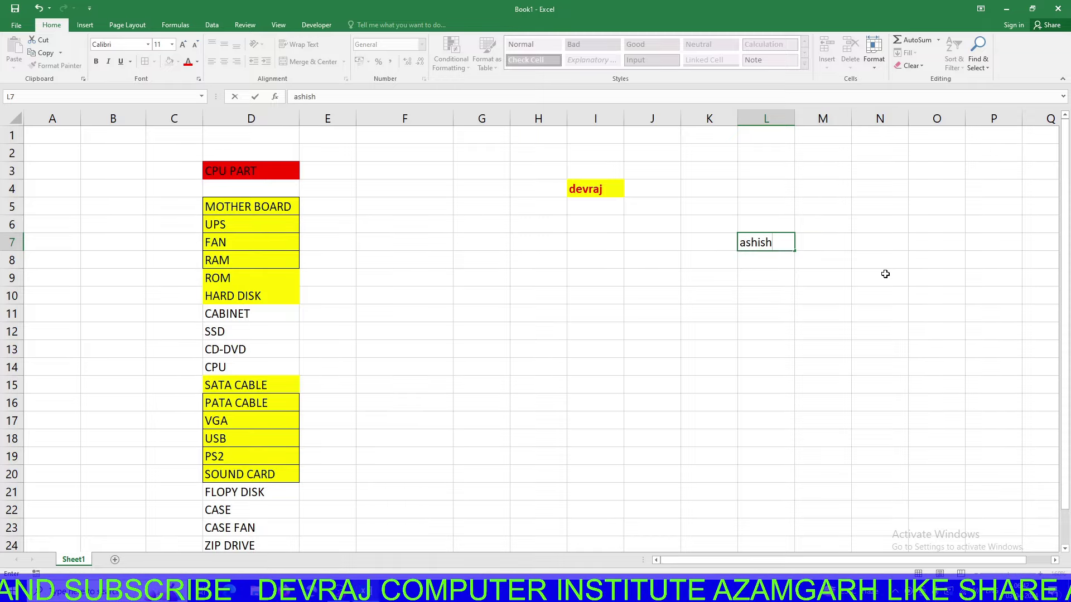
pyautogui.press('Return')
pyautogui.click(755, 242)
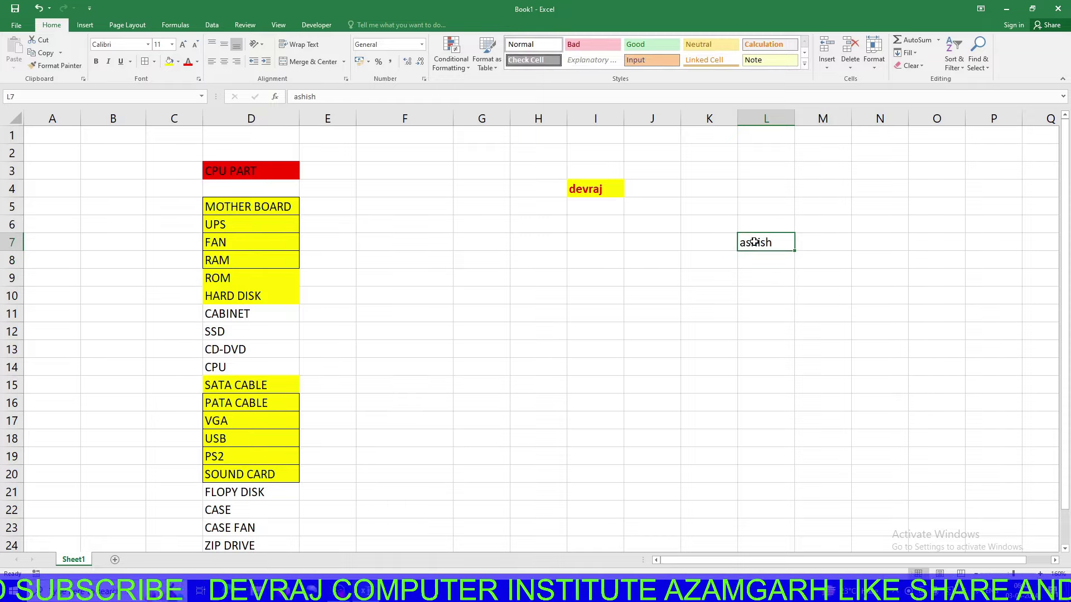
pyautogui.click(601, 191)
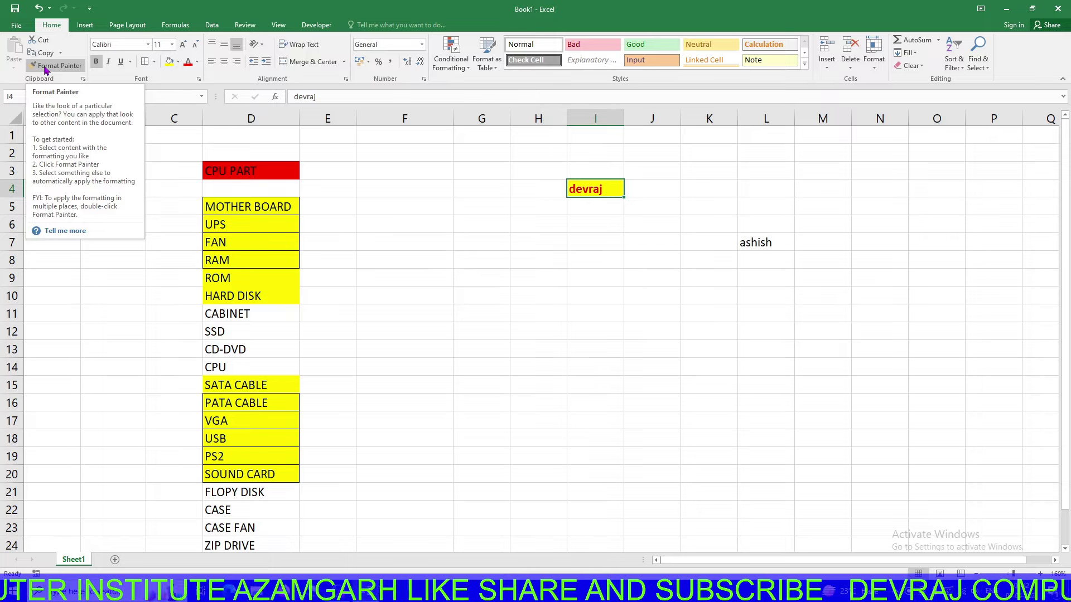
pyautogui.click(46, 70)
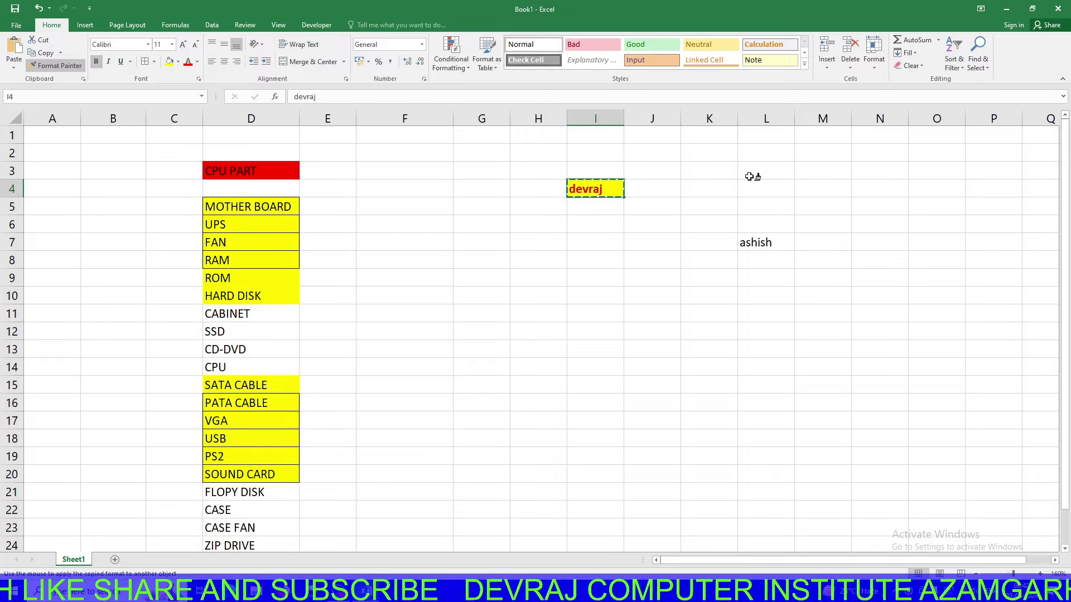
pyautogui.click(753, 244)
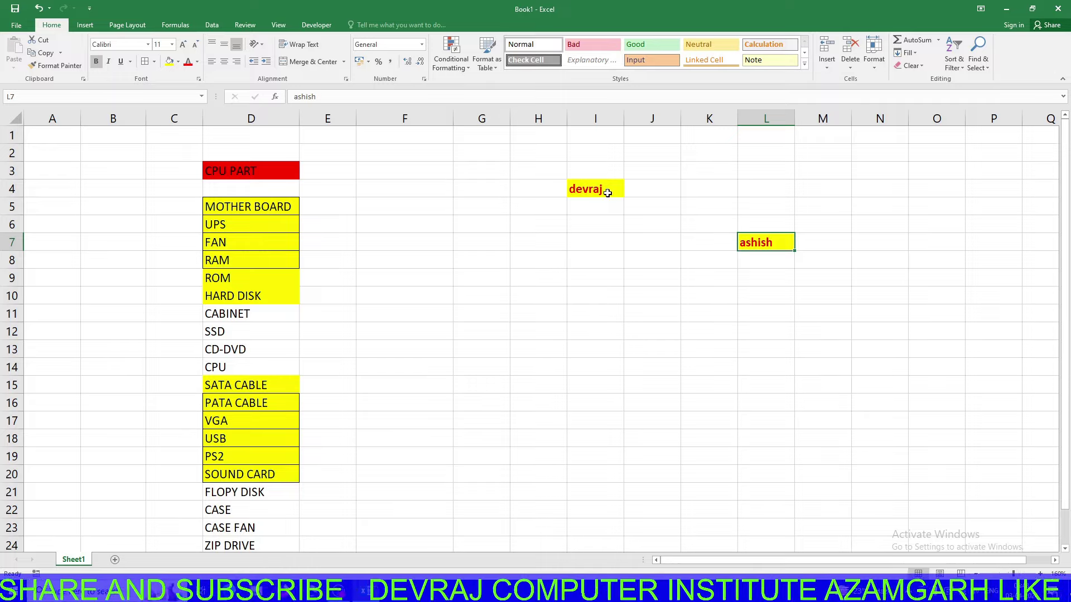